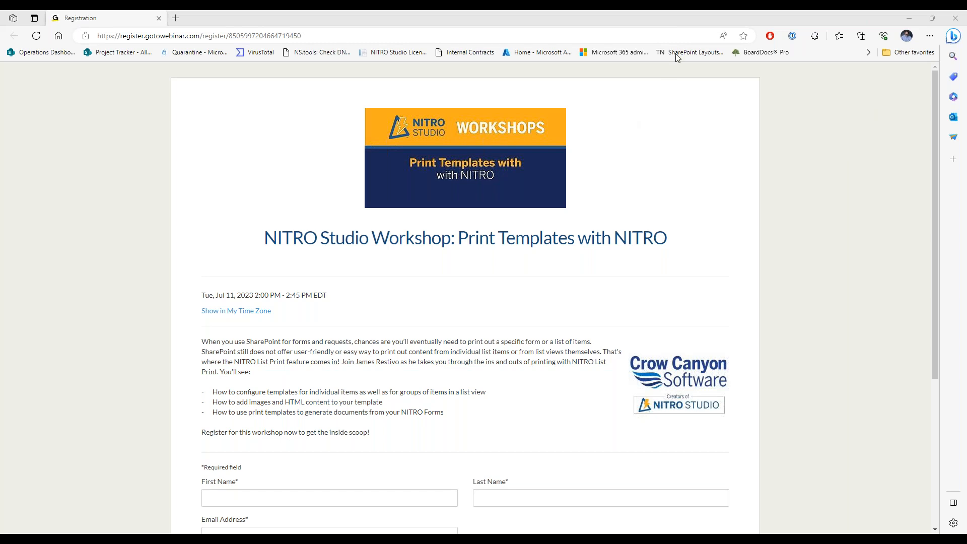
Step: Look over the help articles on removing rich text print borders and configuring rich print templates, then set their browser window aside
left_click_drag(724, 16, 701, 542)
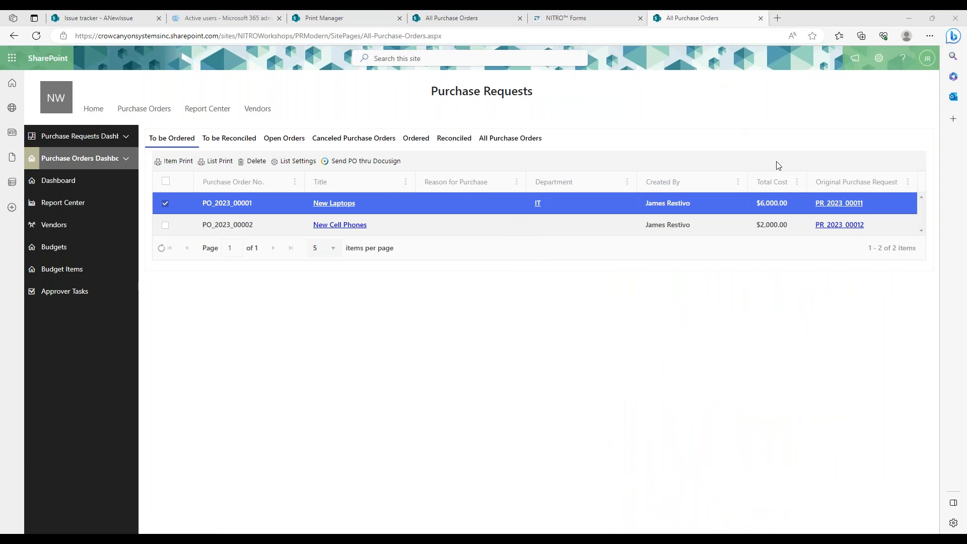
left_click_drag(966, 84, 521, 100)
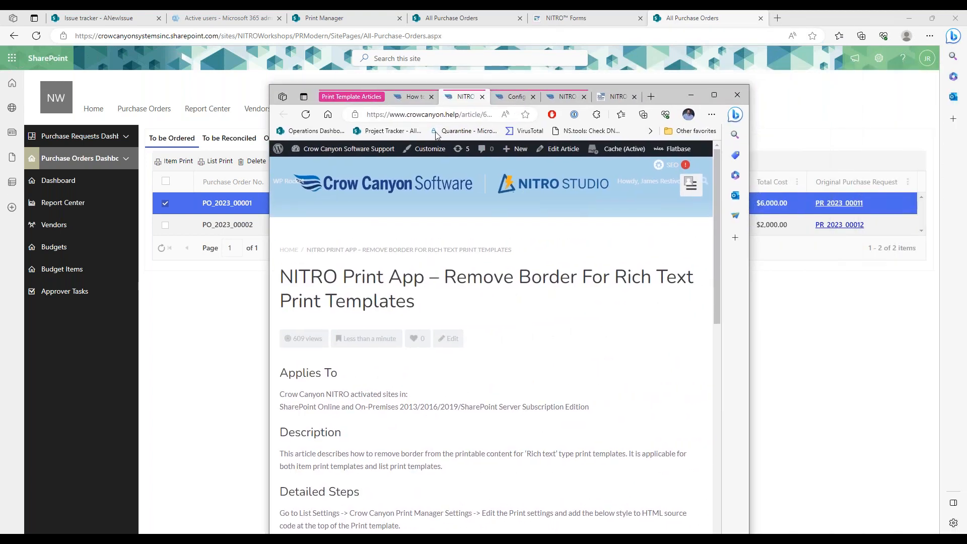
left_click(712, 95)
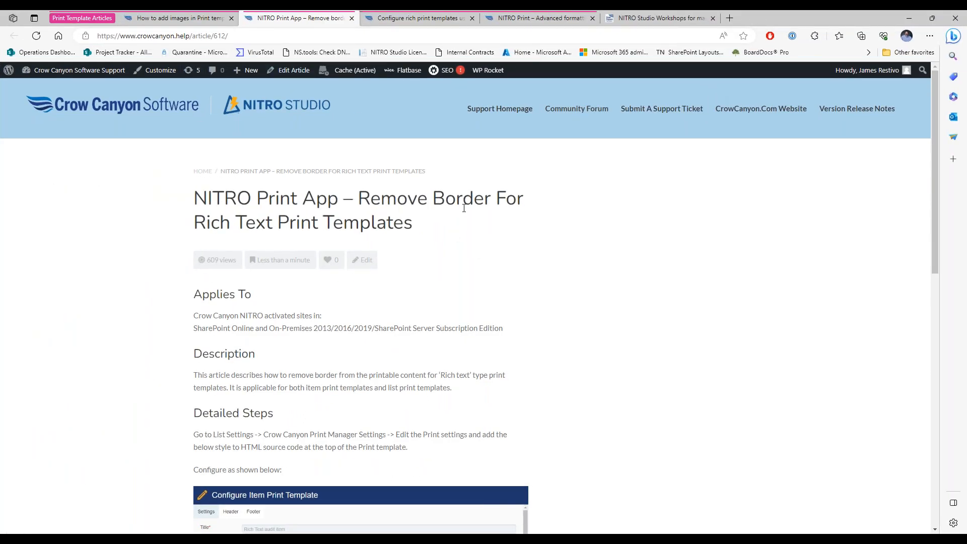
left_click(411, 20)
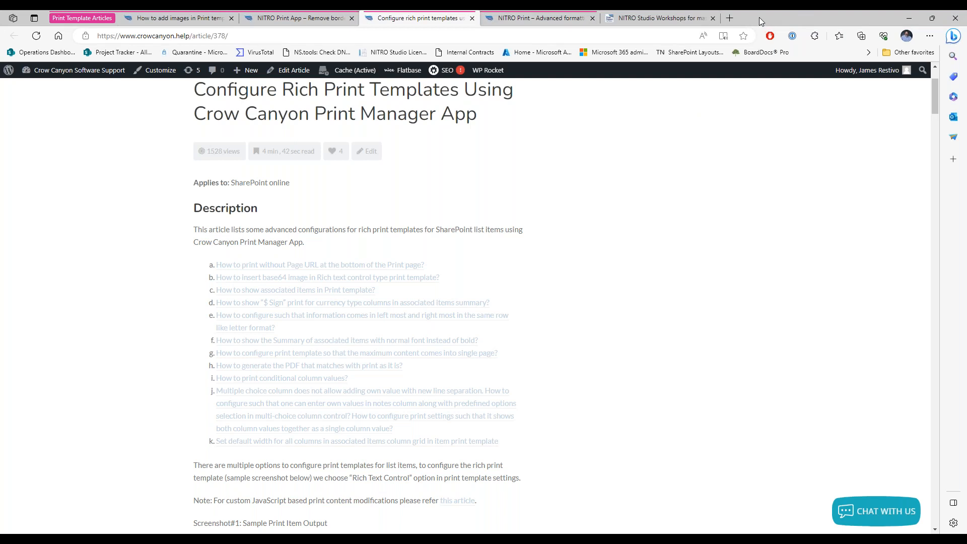
left_click_drag(760, 18, 966, 50)
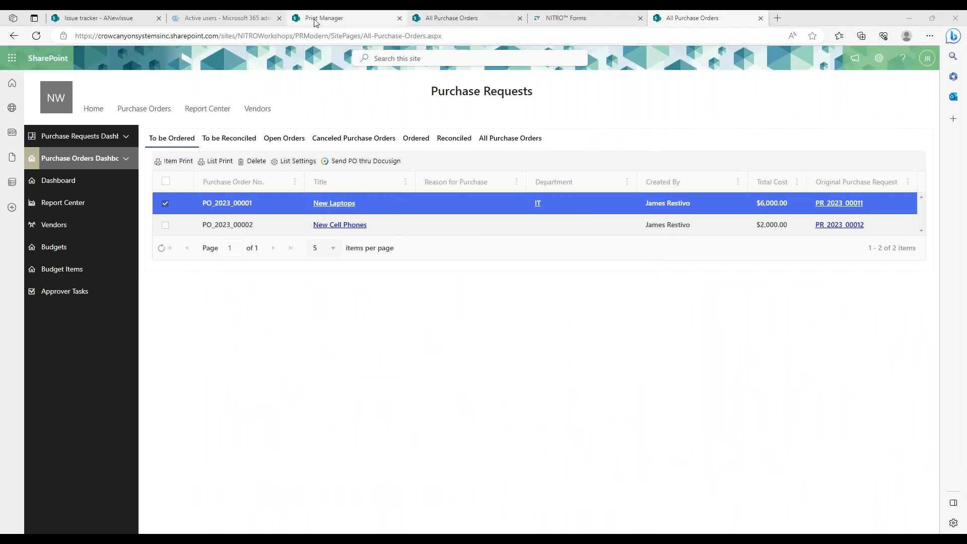
Step: Preview the ANewIssue issue for printing with the All Fields template, then close the print preview
left_click(88, 19)
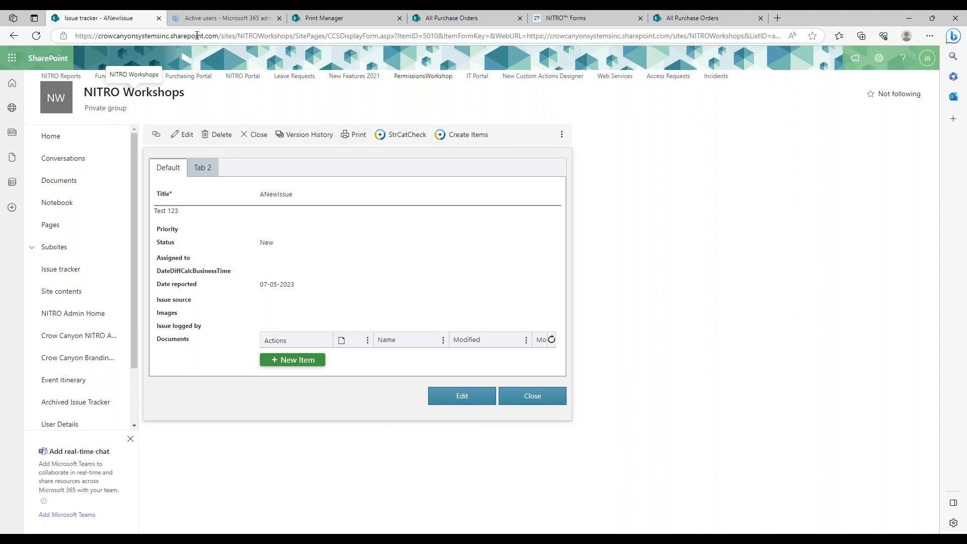
left_click(356, 134)
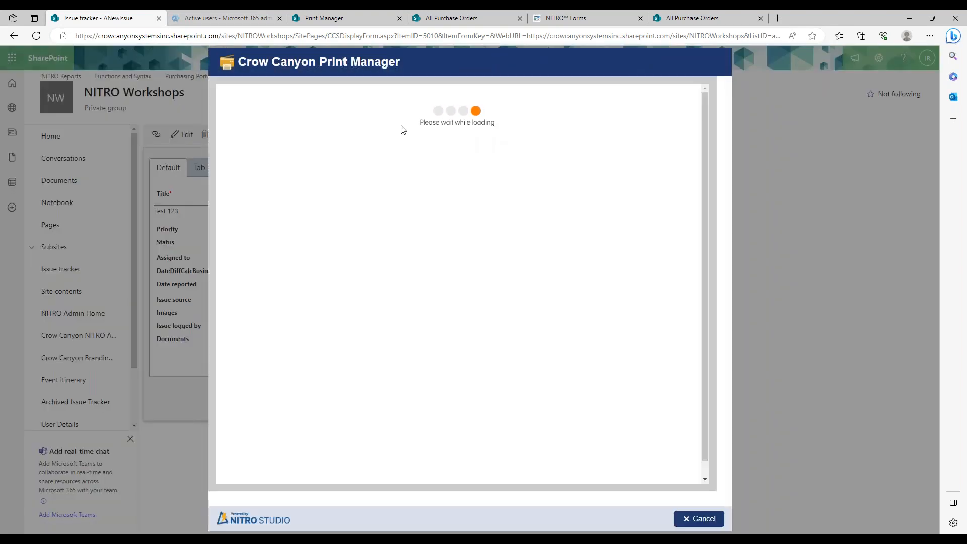
left_click(297, 89)
left_click(284, 131)
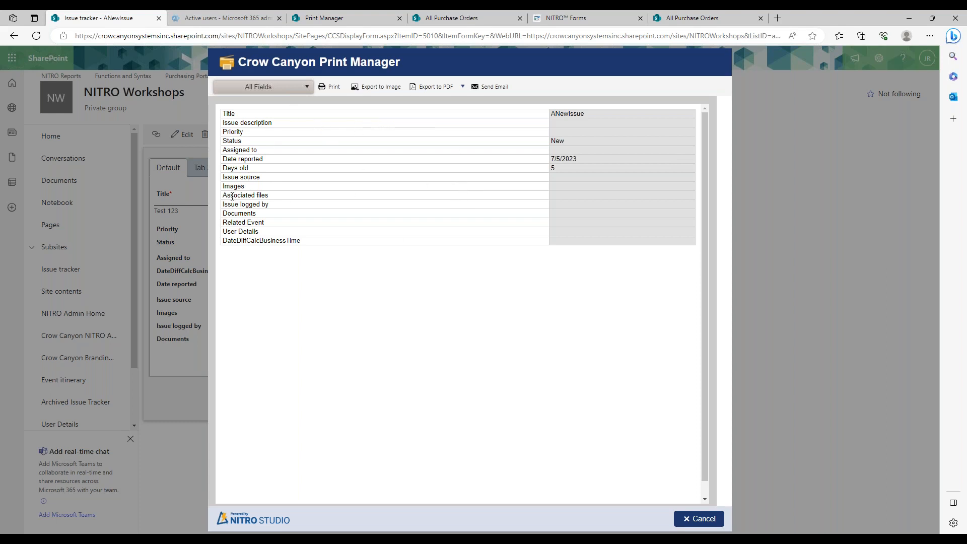
left_click(698, 518)
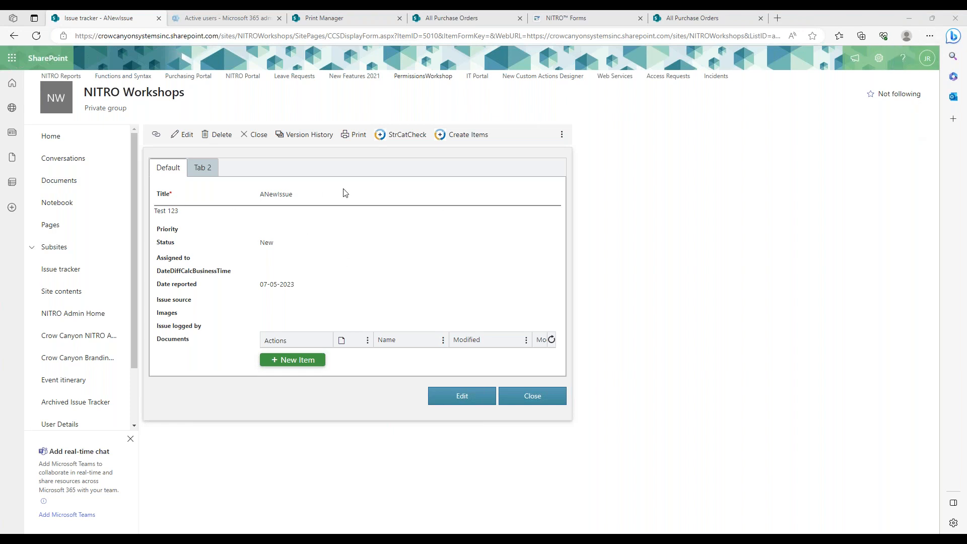
left_click(349, 135)
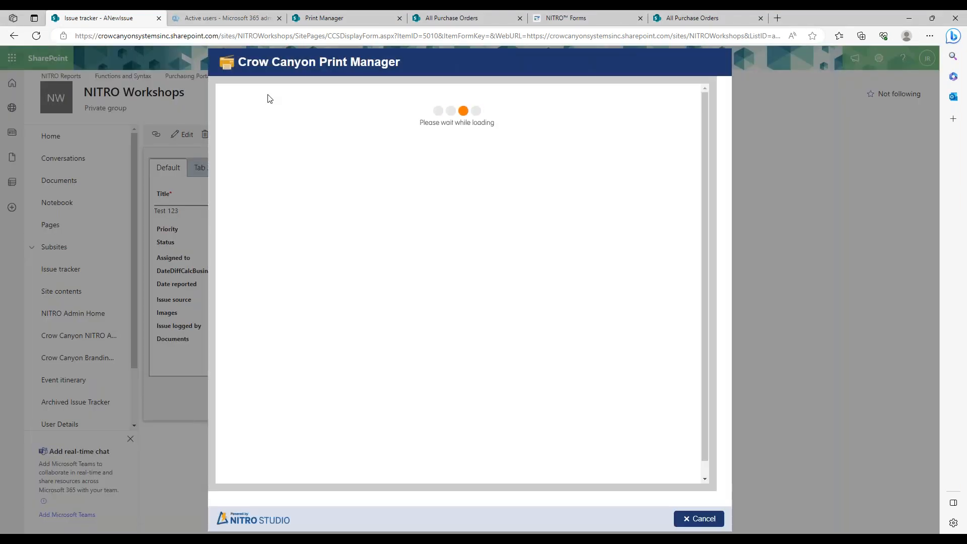
left_click(263, 86)
left_click(266, 126)
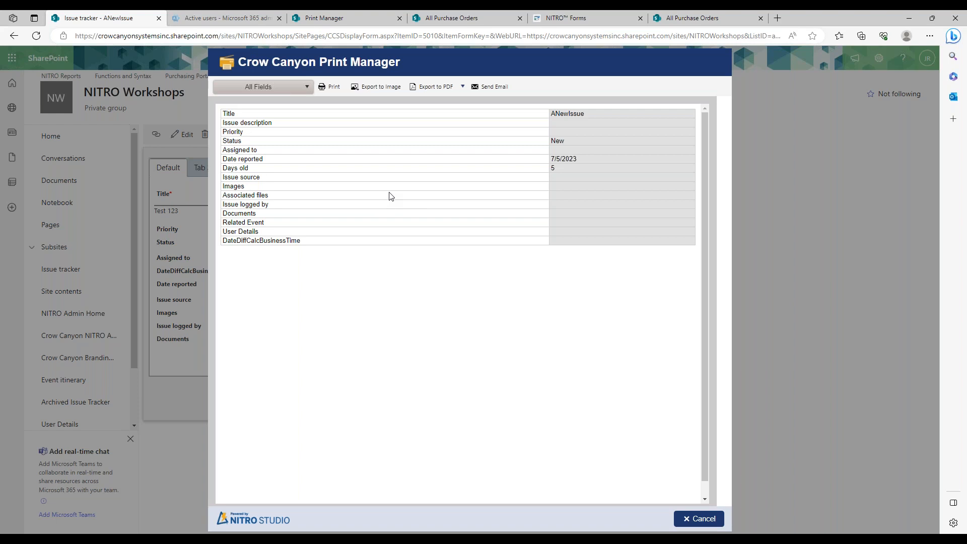
left_click(695, 520)
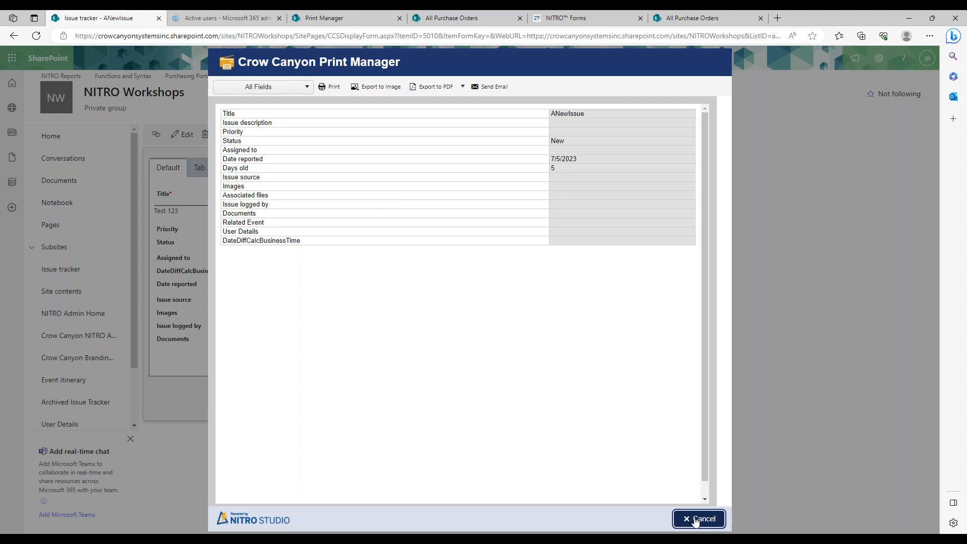
Step: Preview the New Laptops purchase order with the Purchase Order Template_CG print template, then close the preview and the order
mouse_move(443, 18)
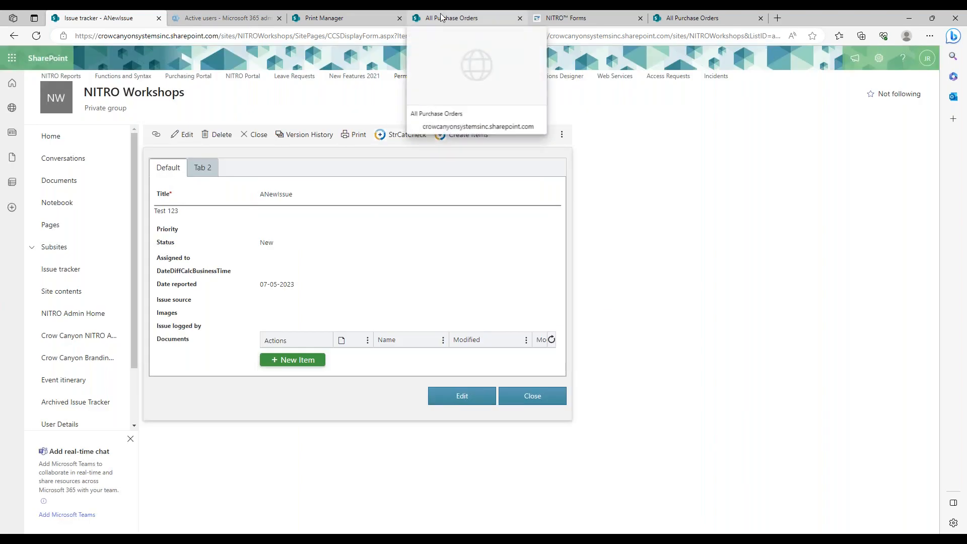
left_click(470, 17)
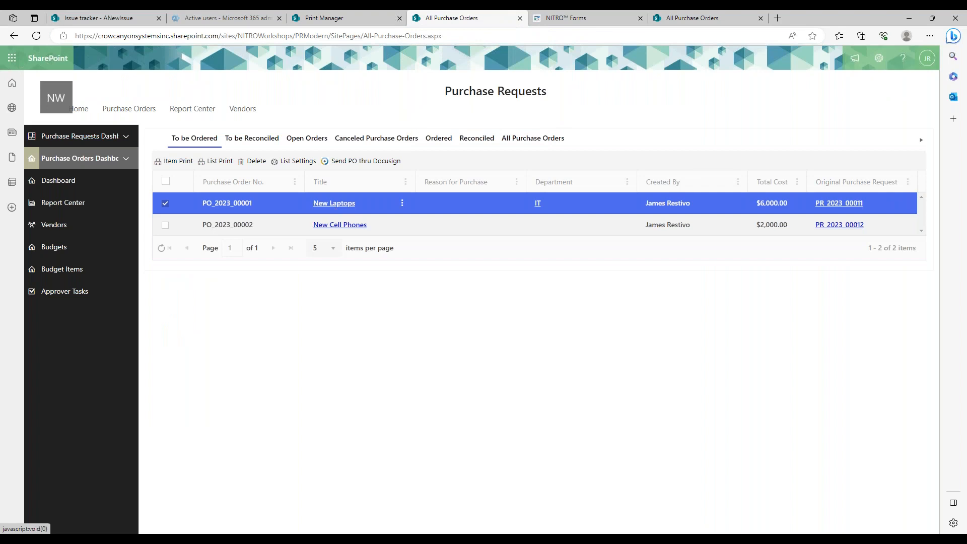
left_click(336, 204)
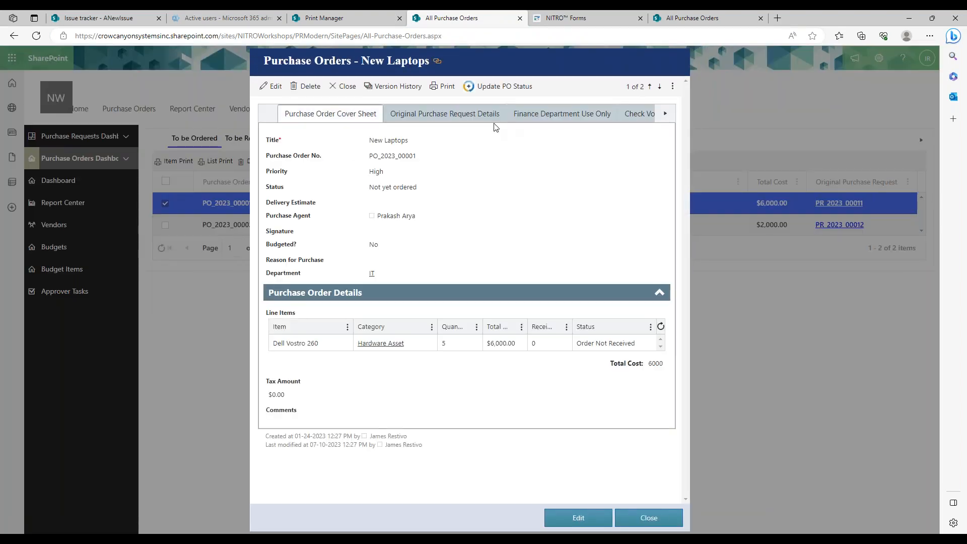
left_click(436, 89)
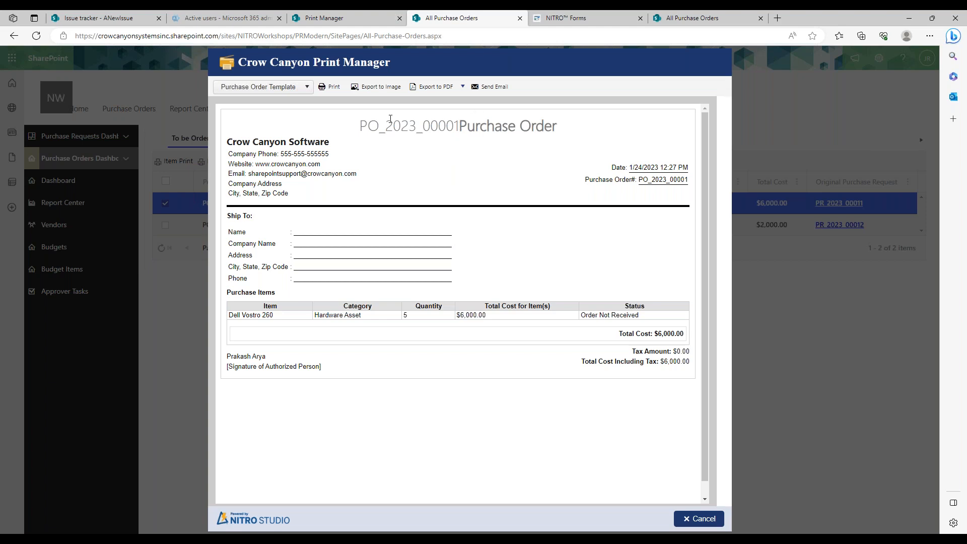
left_click(305, 86)
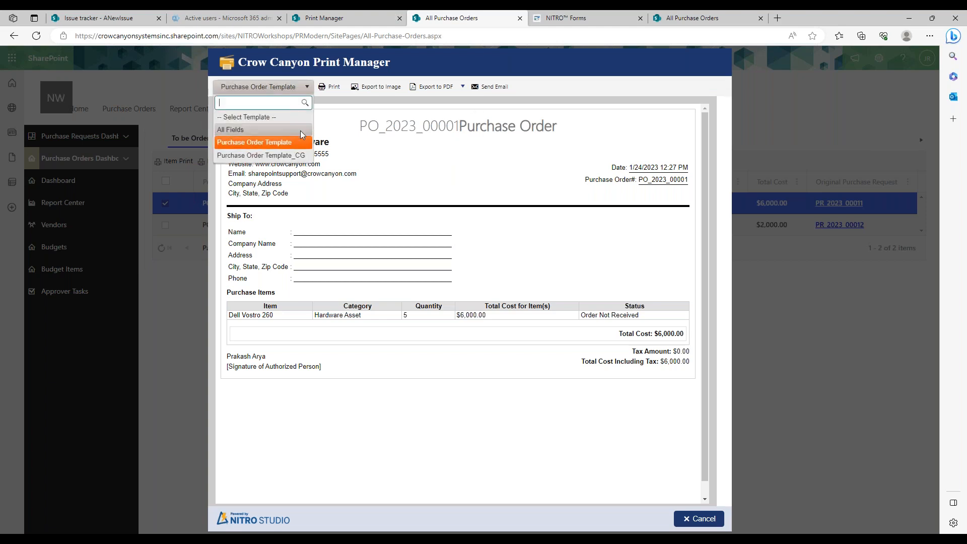
left_click(303, 156)
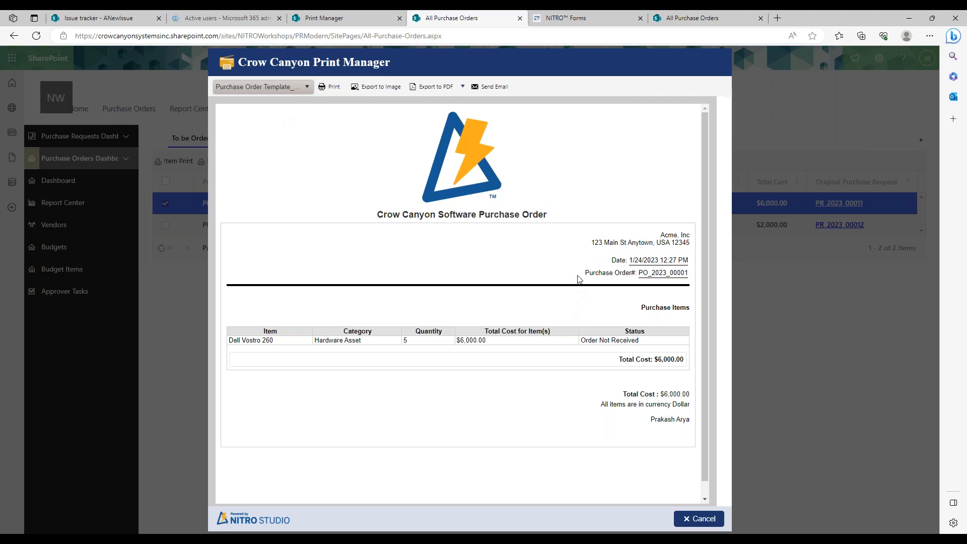
left_click(698, 521)
left_click(672, 515)
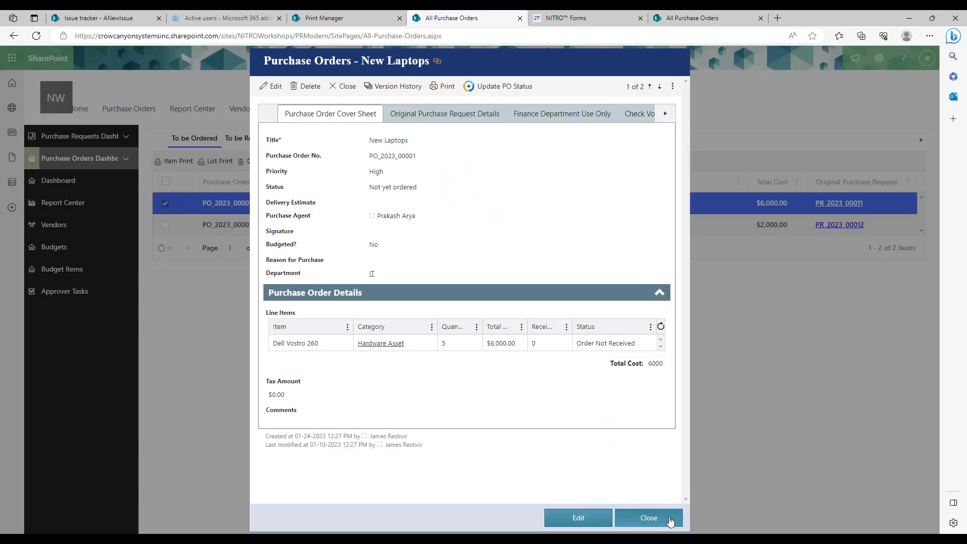
Step: Examine the configuration of the Purchase Order Template_CG item print template in Print Manager and leave it without saving
left_click(360, 20)
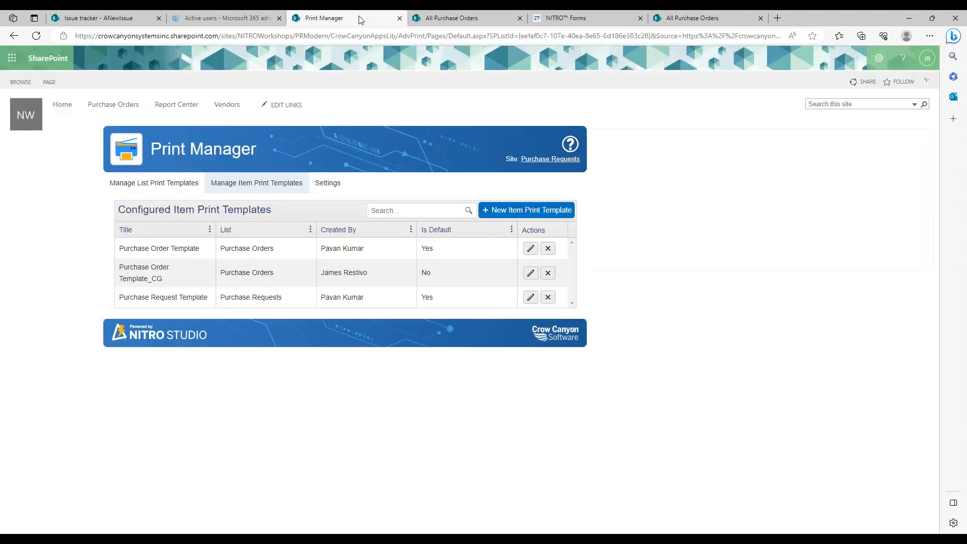
left_click(528, 275)
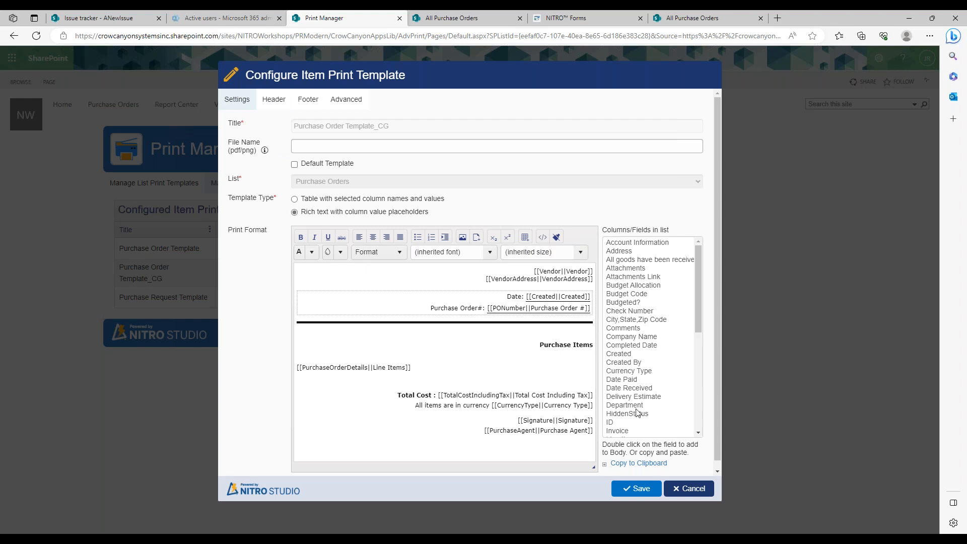
left_click(698, 489)
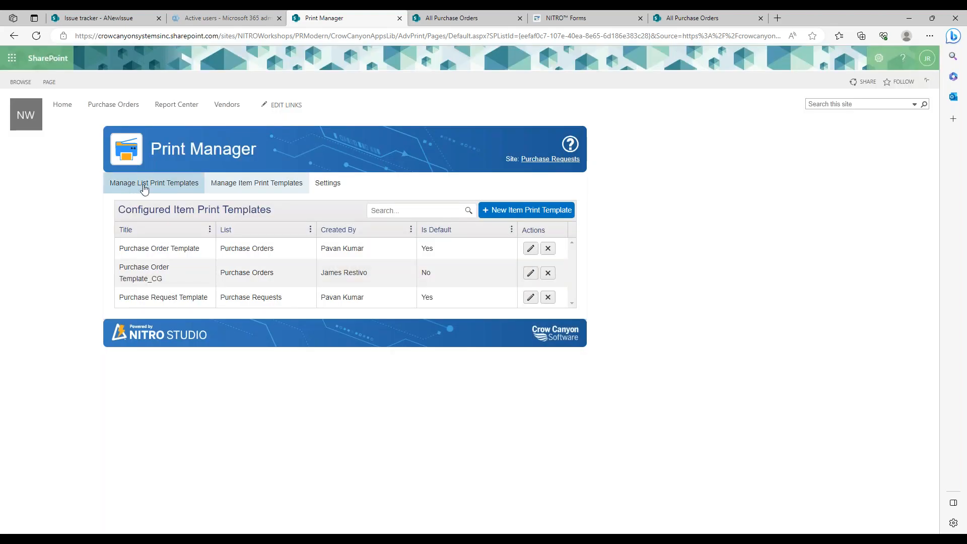
Step: Start a new list print template and set its source list to Purchase Orders
left_click(151, 187)
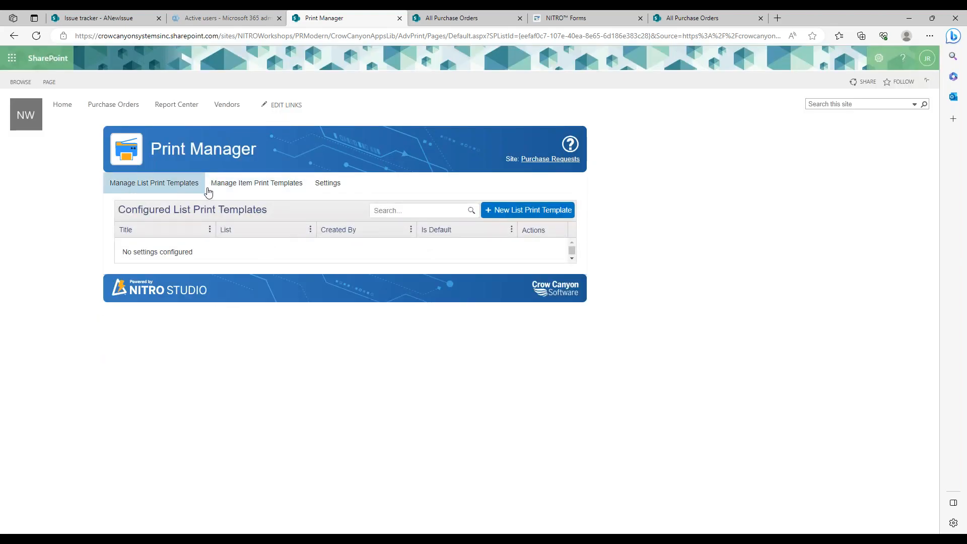
left_click(209, 191)
left_click(179, 194)
left_click(518, 210)
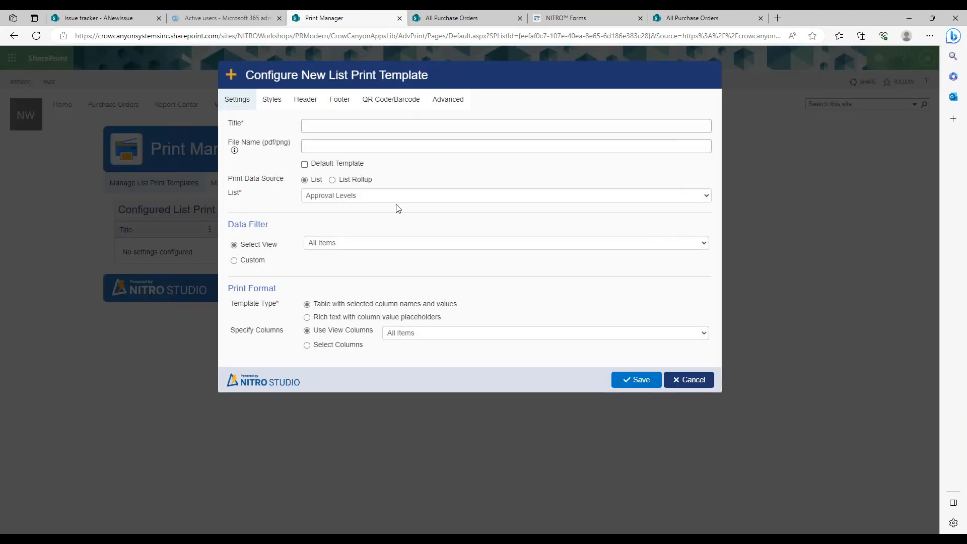
left_click(598, 198)
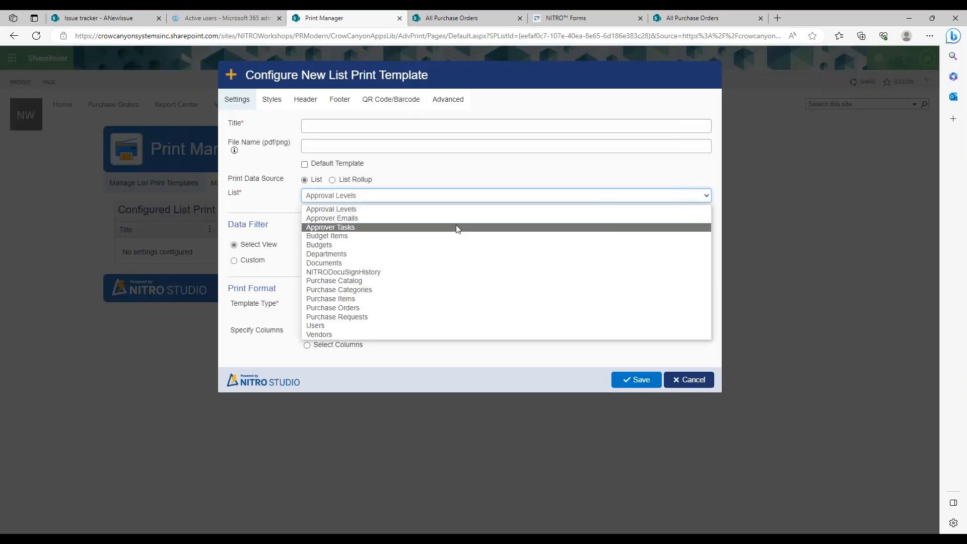
left_click(404, 308)
Step: Try the My Purchase Orders view and a custom filter with a blank condition as the template's data filter
left_click(356, 244)
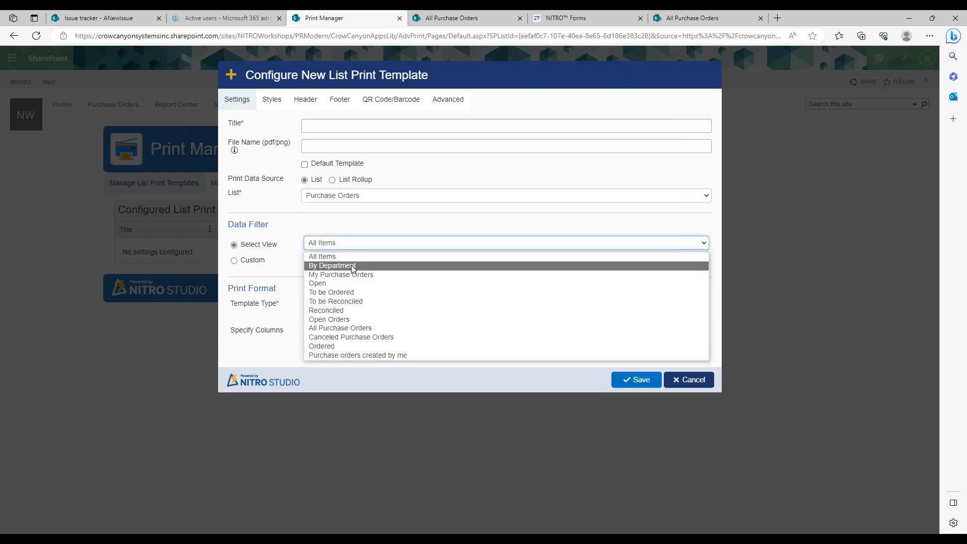
left_click(343, 274)
left_click(235, 261)
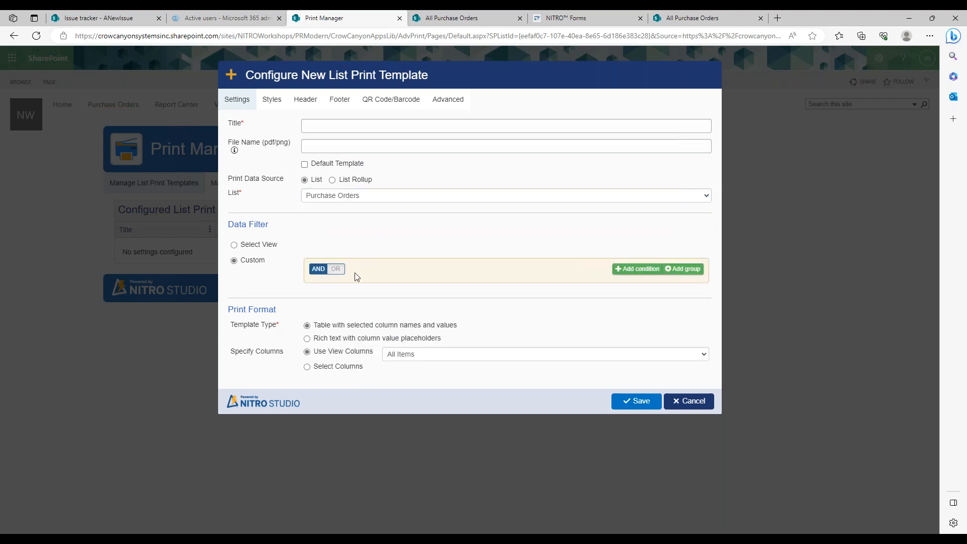
left_click(622, 276)
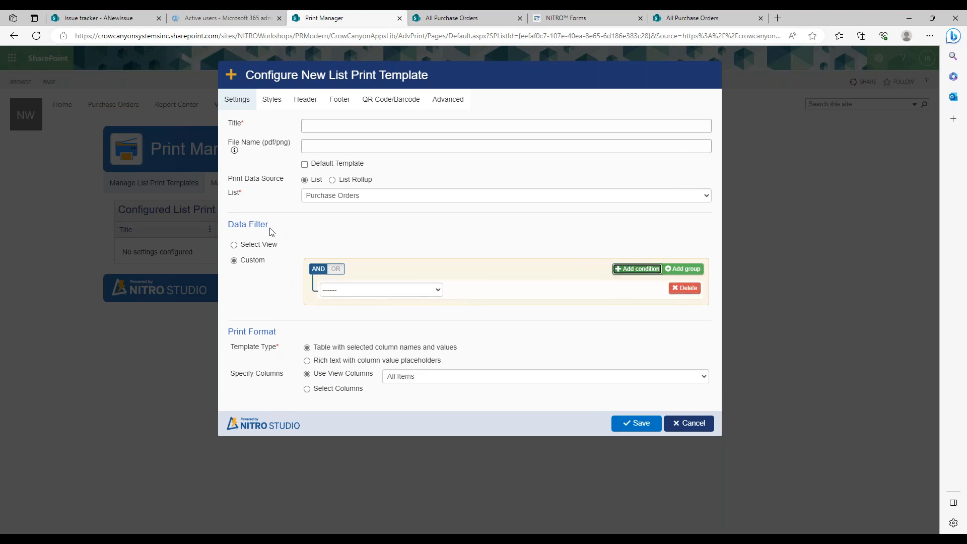
left_click_drag(229, 226, 272, 226)
left_click(290, 228)
Step: Set the template's data filter to the Open view
left_click(262, 246)
left_click(387, 247)
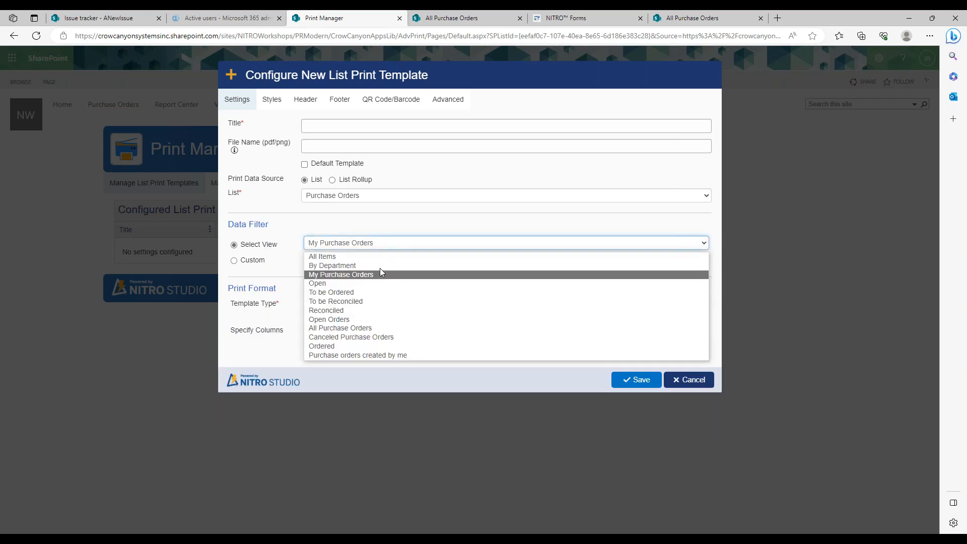
left_click(373, 284)
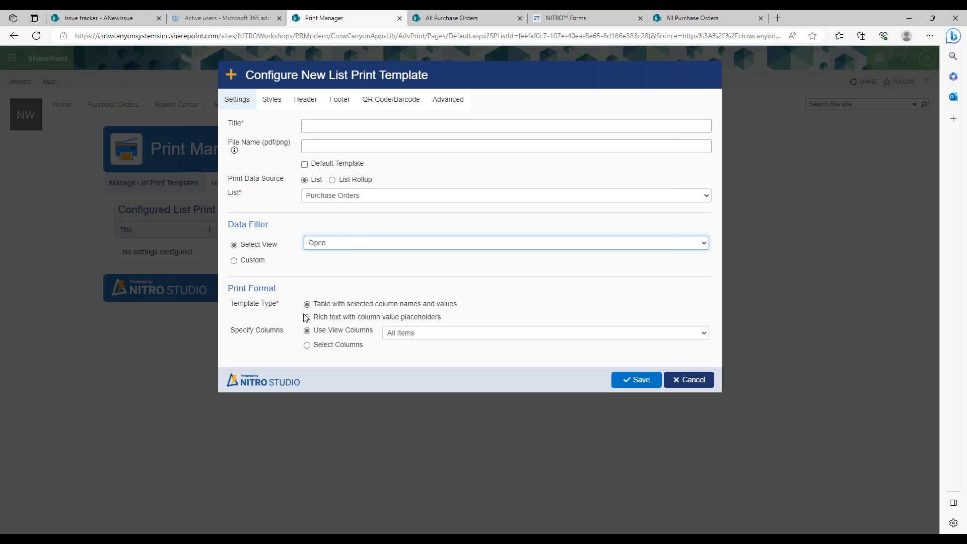
Step: Try the print format's view column choices and the option for selecting individual columns
left_click(395, 334)
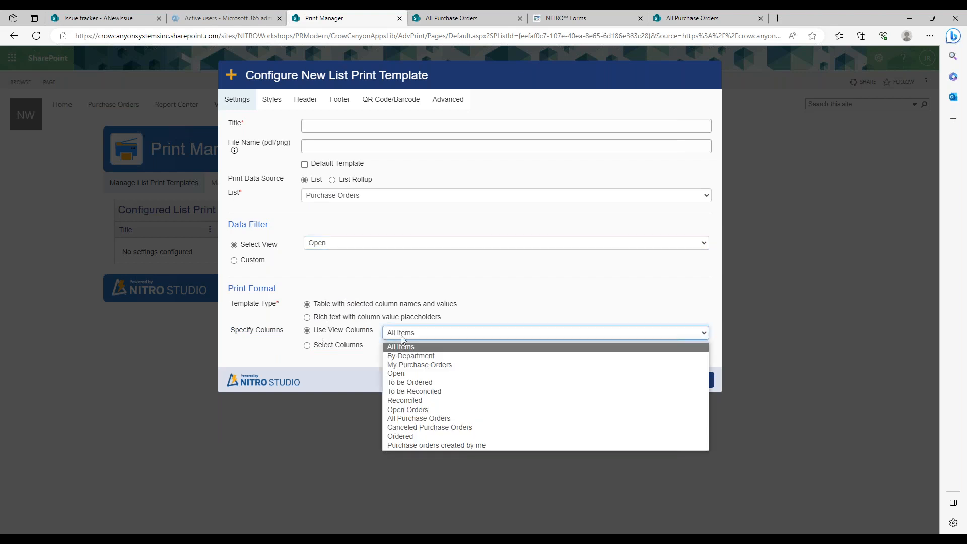
left_click(373, 339)
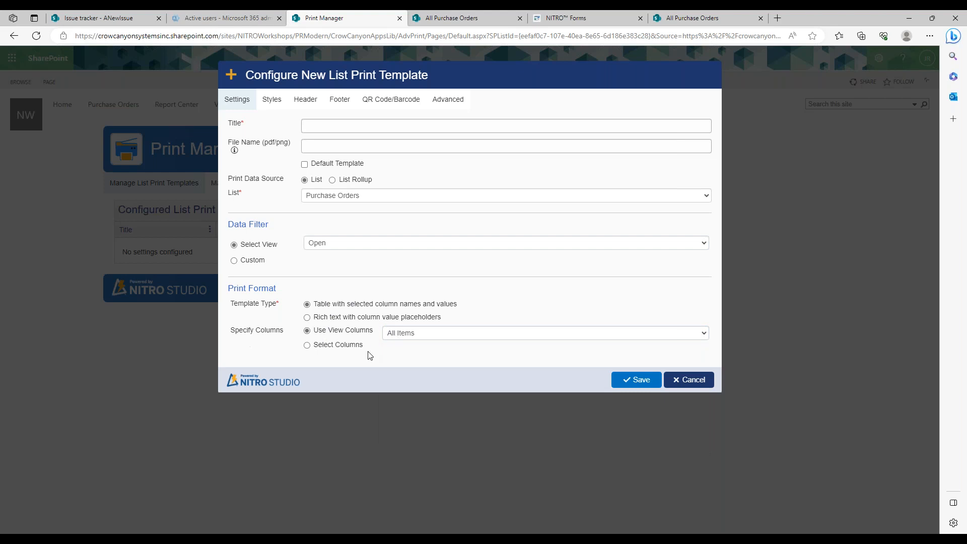
left_click(344, 346)
left_click(356, 332)
Step: Title the list print template "Simple List Print", save it and return to the All Purchase Orders page
type("Simple List Print")
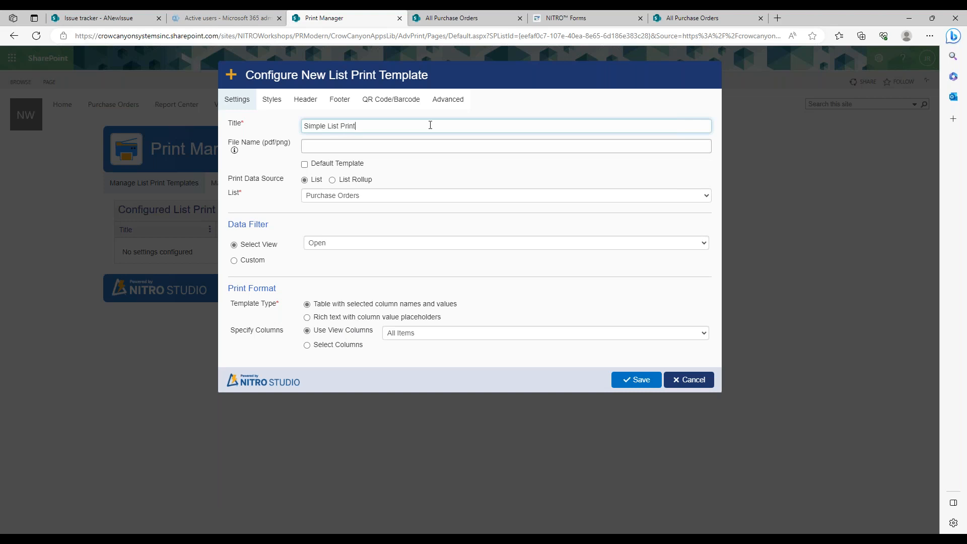
left_click(629, 381)
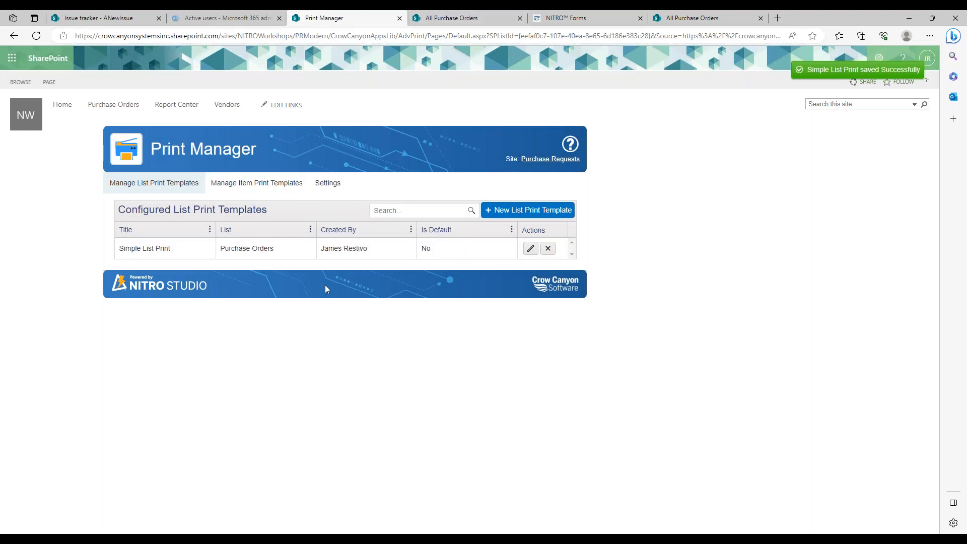
left_click(484, 15)
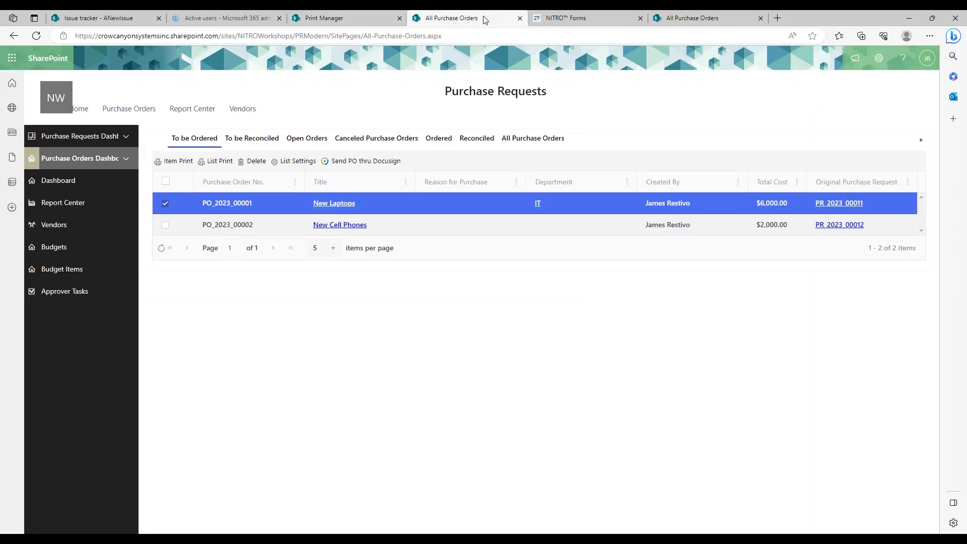
Step: Preview the purchase orders list print with the Simple List Print template and close the preview
left_click(208, 163)
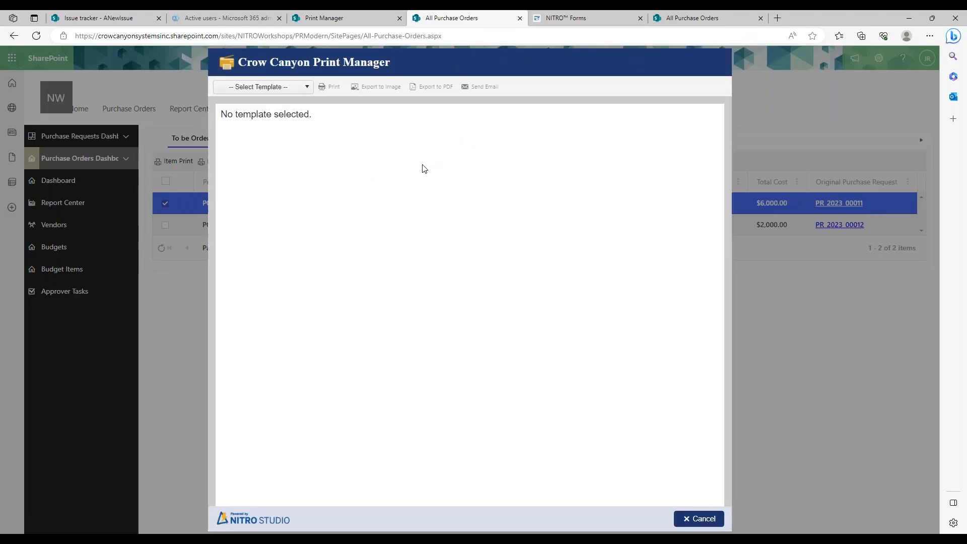
left_click(310, 89)
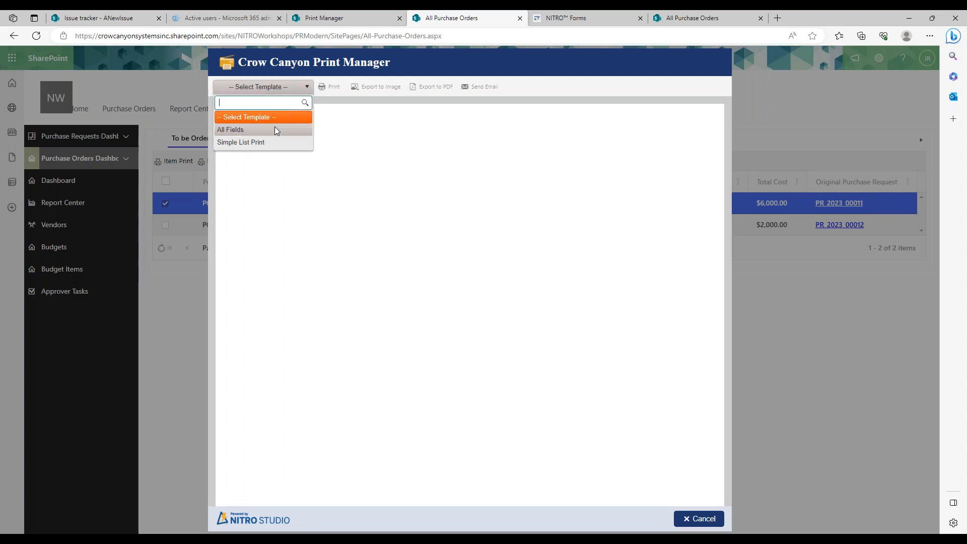
left_click(267, 144)
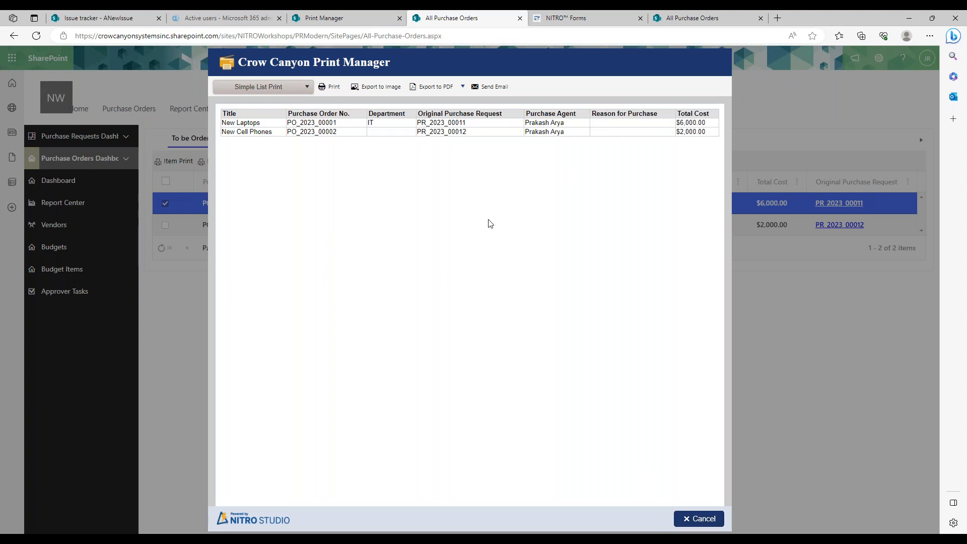
left_click(699, 519)
left_click(353, 36)
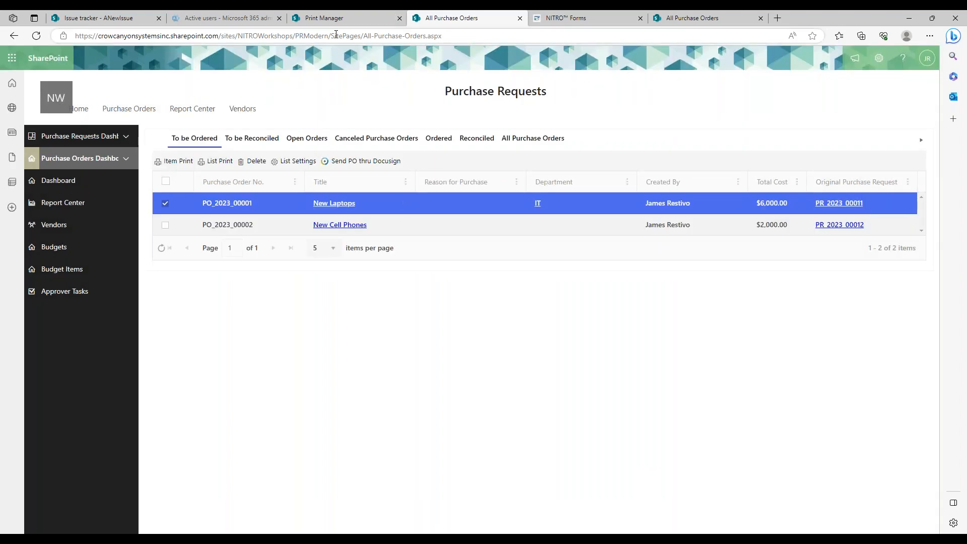
Step: Edit the Simple List Print template's styles with 5 px table and cell borders and a black table border
left_click(352, 19)
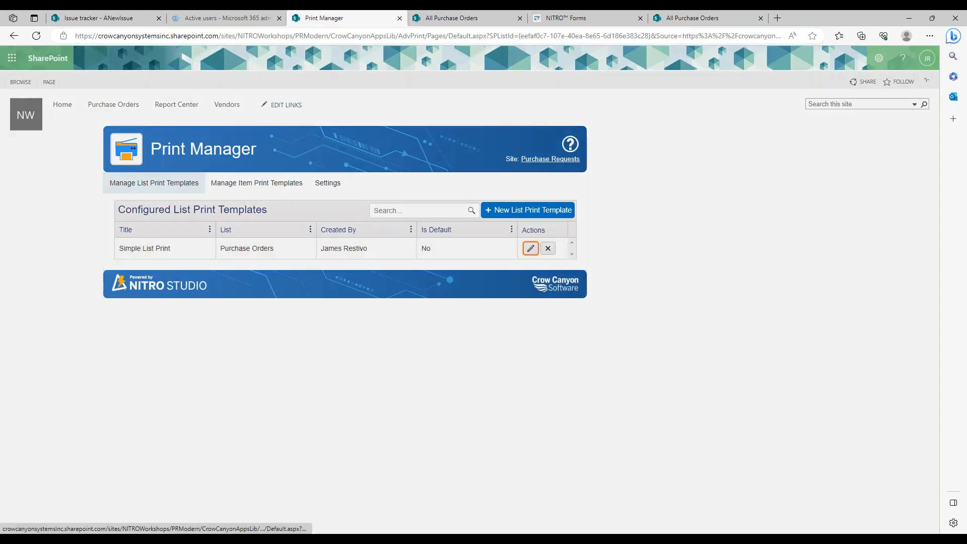
left_click(531, 249)
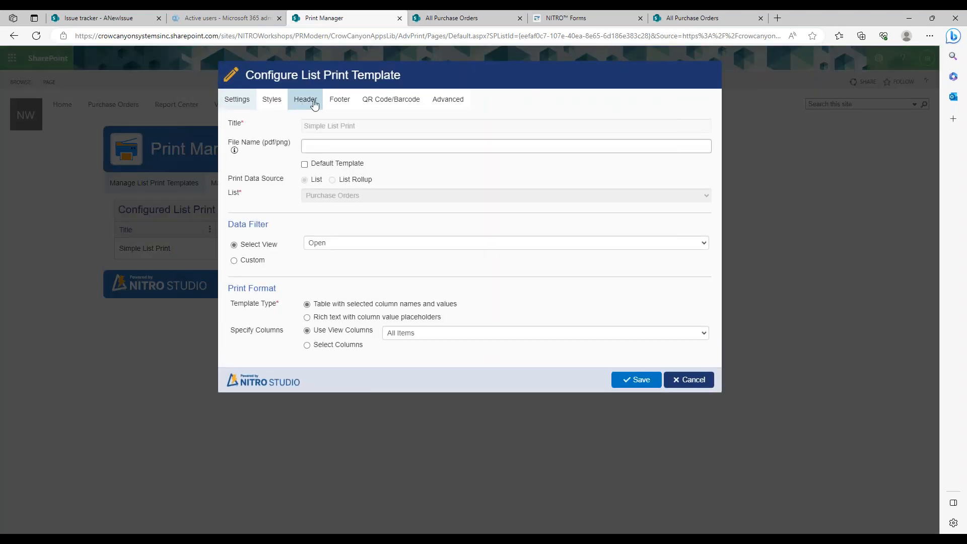
left_click(281, 102)
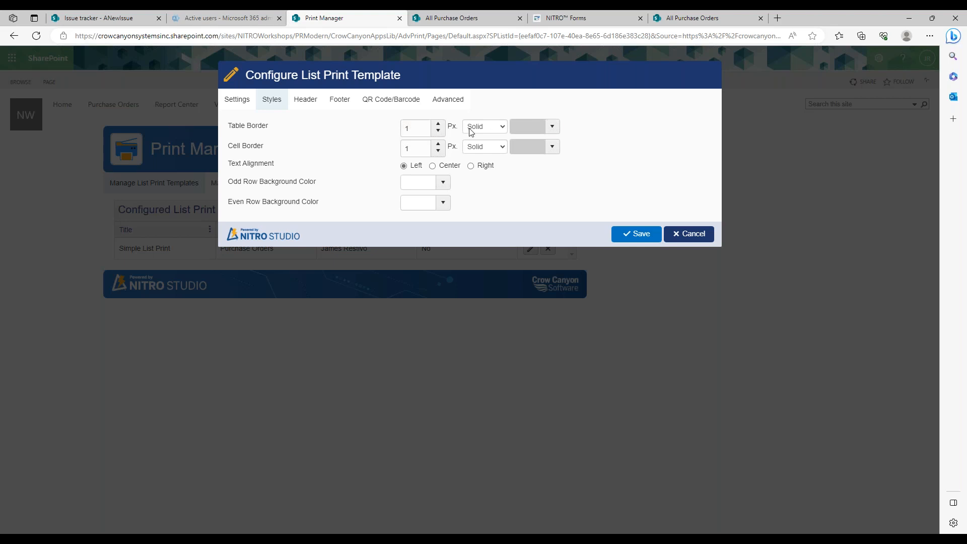
left_click_drag(426, 148, 369, 152)
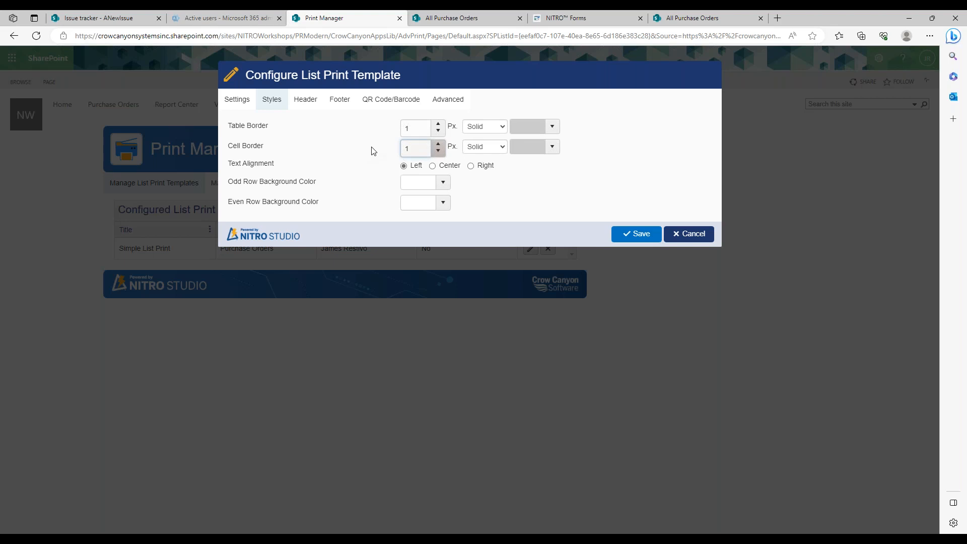
left_click_drag(428, 129, 404, 132)
type("5")
left_click(551, 126)
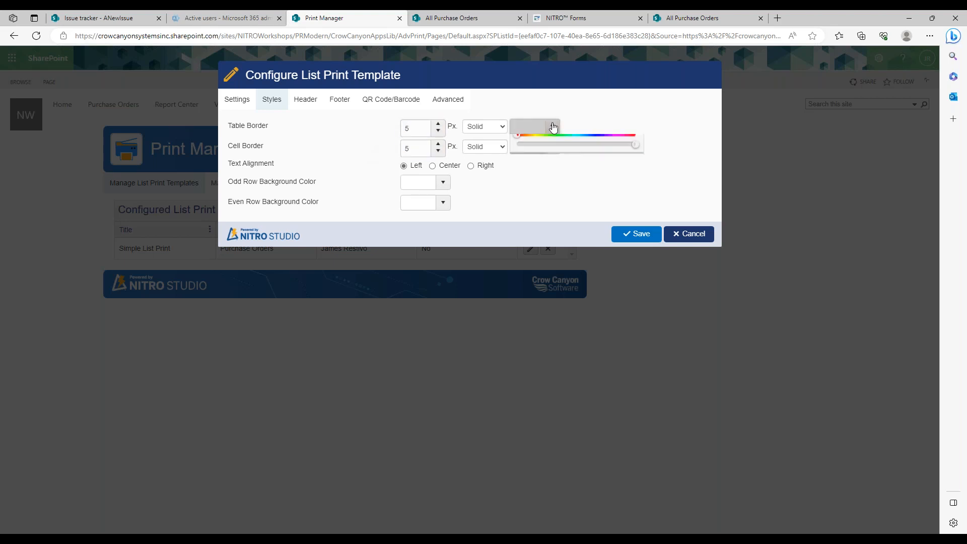
left_click_drag(512, 174, 506, 245)
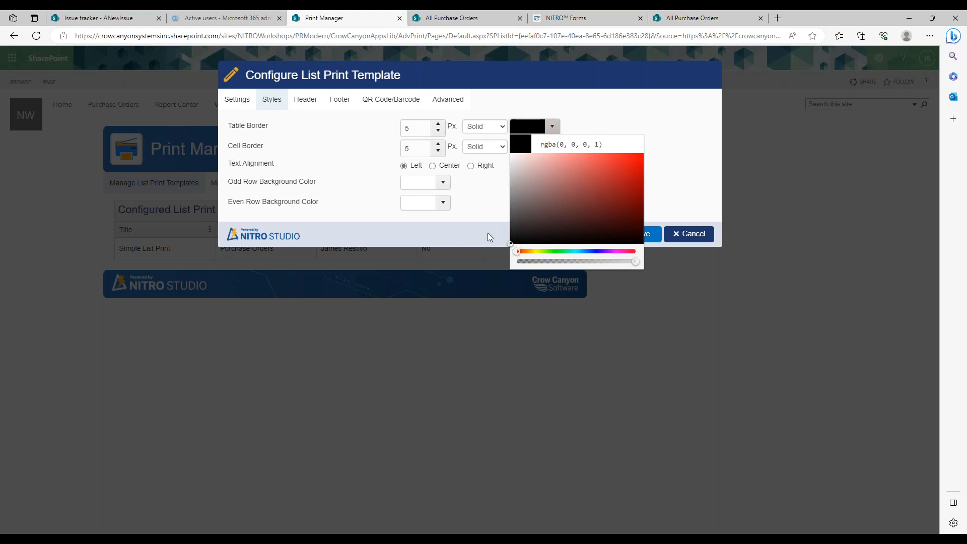
left_click(488, 232)
Step: Colour the cell border light green, rgba(186, 255, 140, 1), centre the table text and save the template
left_click(555, 150)
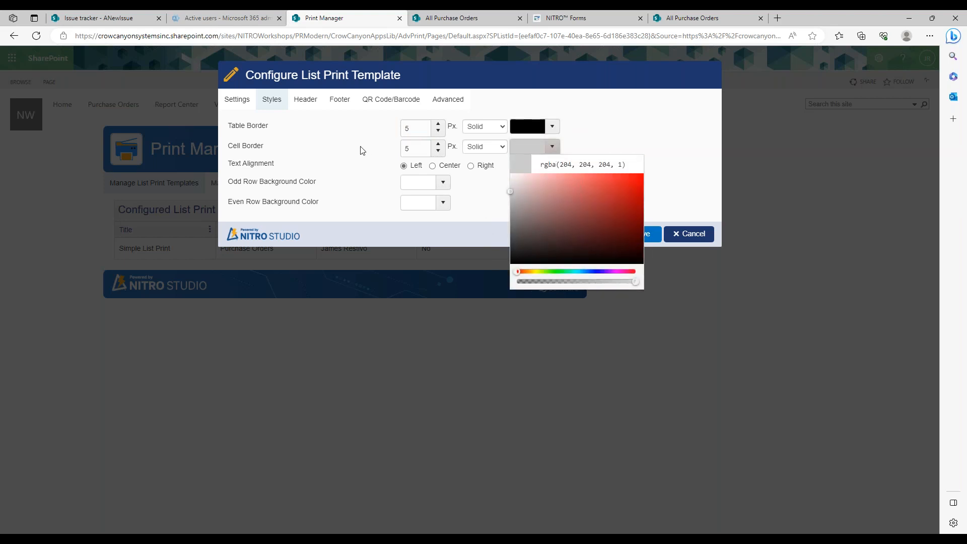
left_click(548, 272)
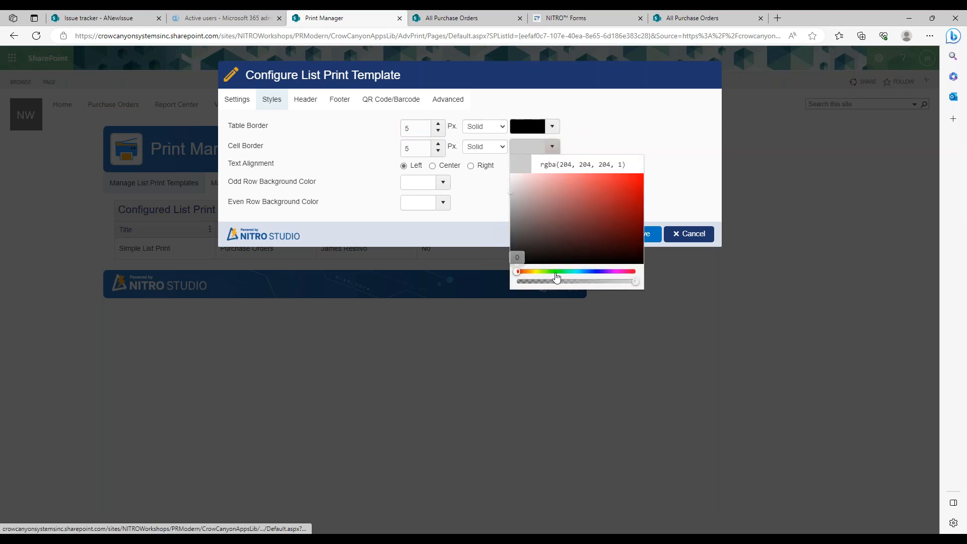
left_click(564, 182)
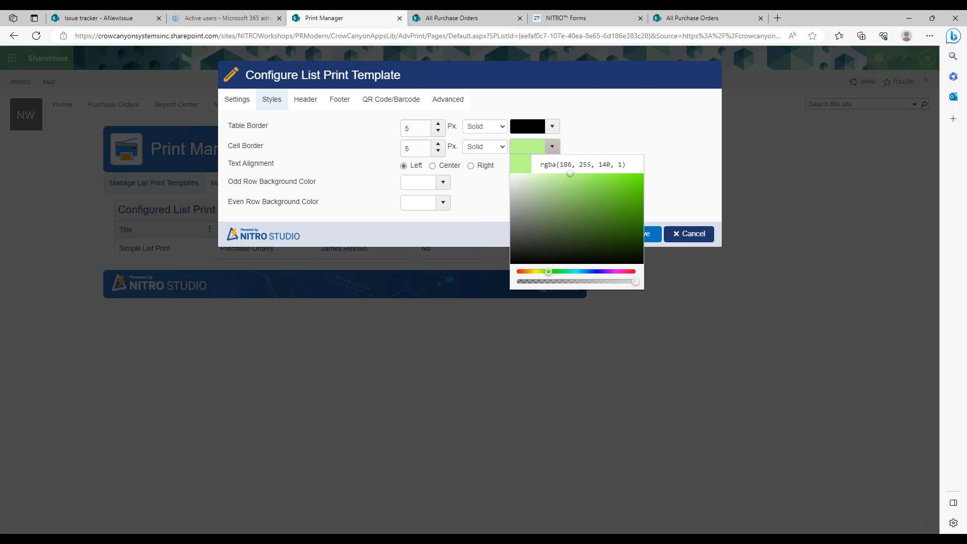
left_click(592, 136)
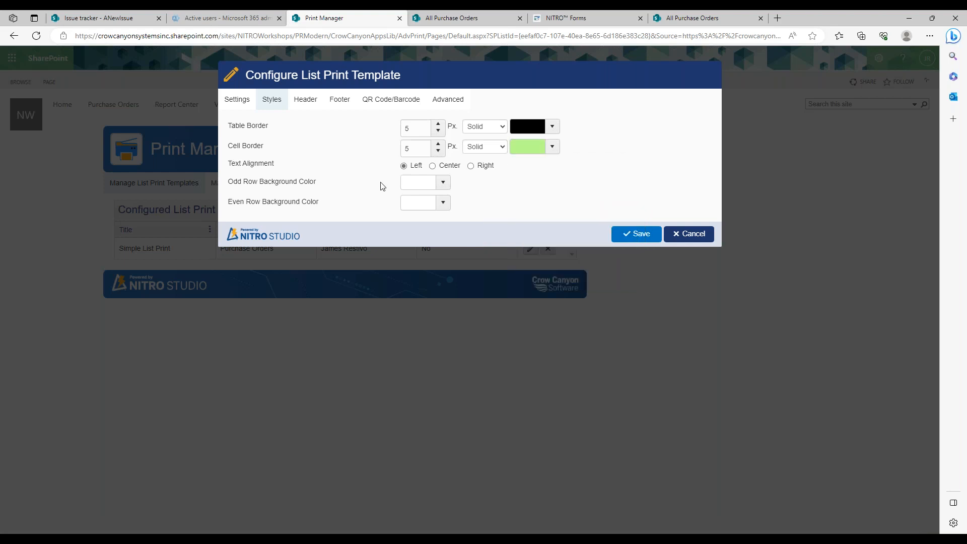
left_click(439, 168)
left_click(637, 235)
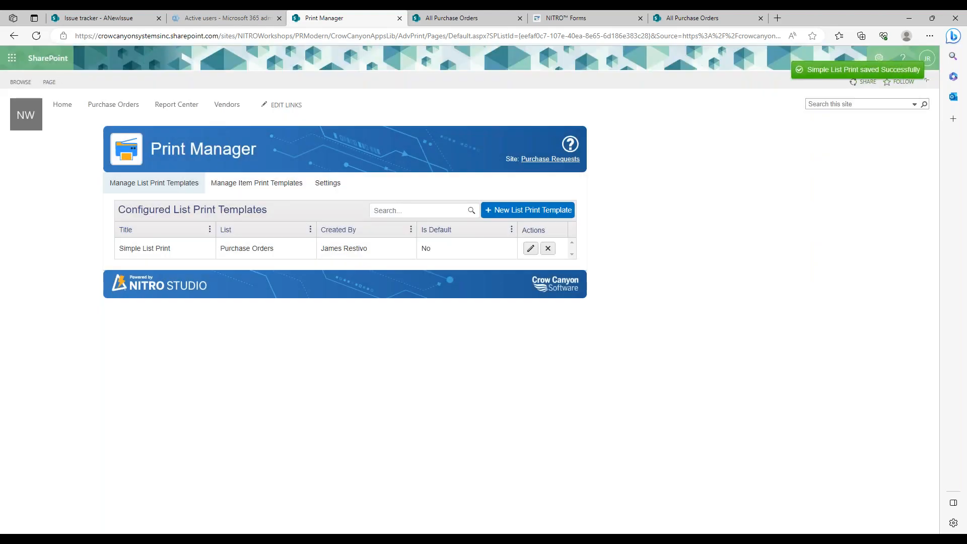
Step: Check the restyled Simple List Print template in the purchase orders list print preview, then close the preview
left_click(437, 20)
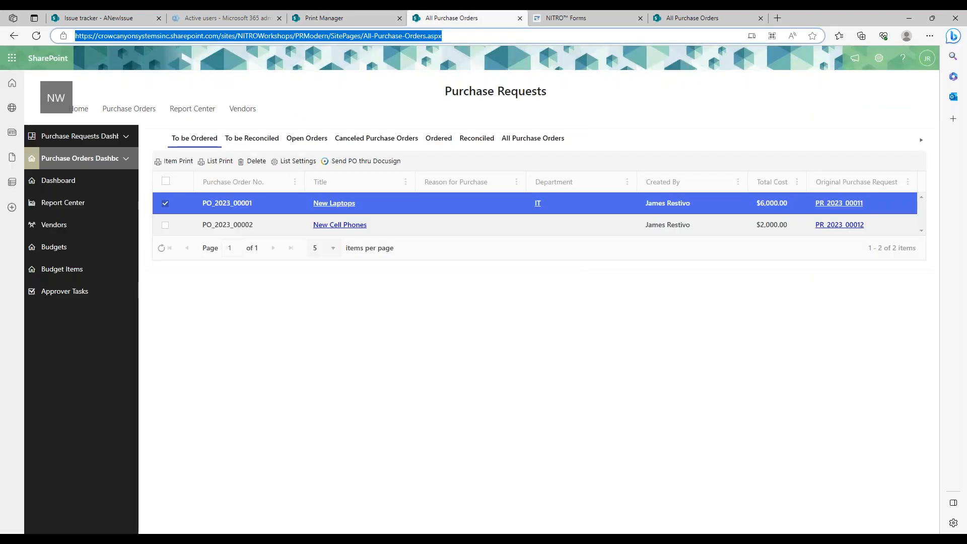
left_click(209, 161)
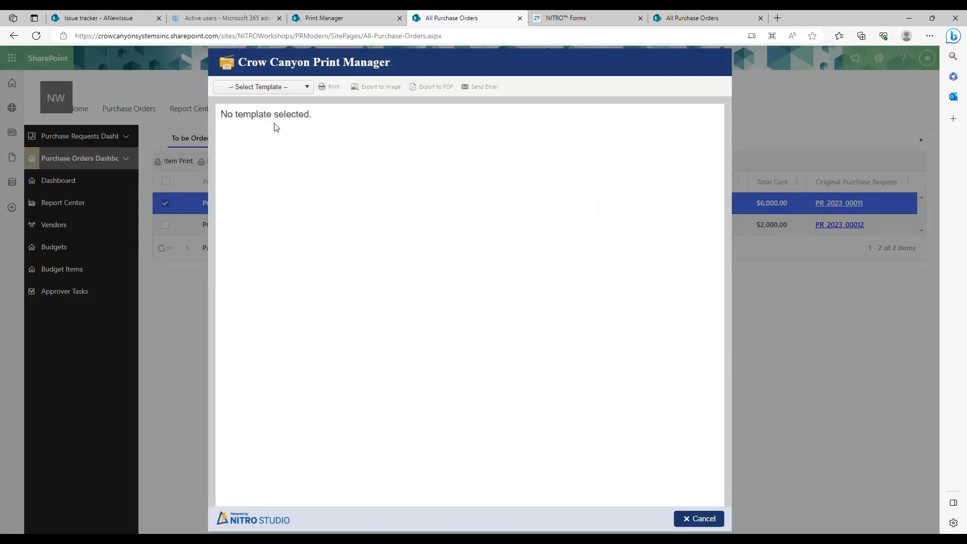
left_click(272, 87)
left_click(265, 141)
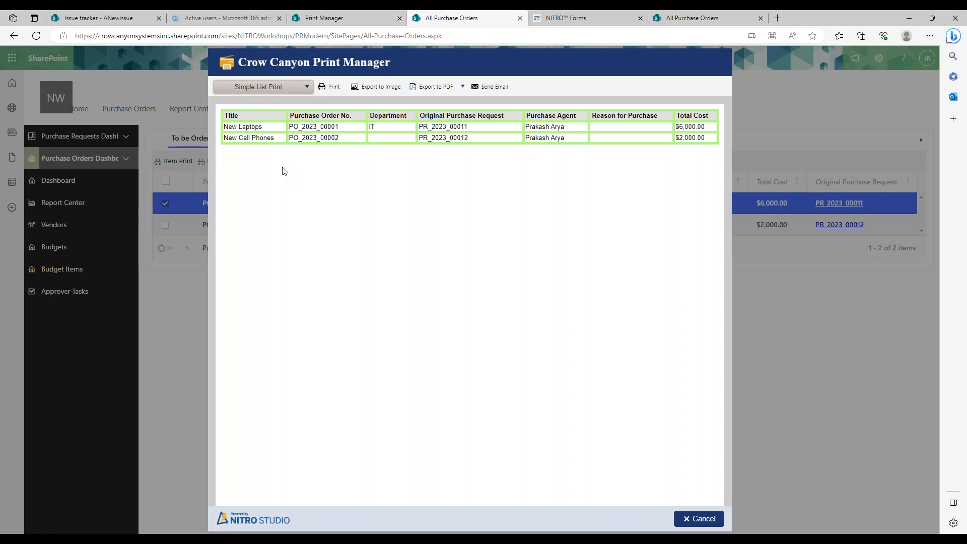
left_click(710, 521)
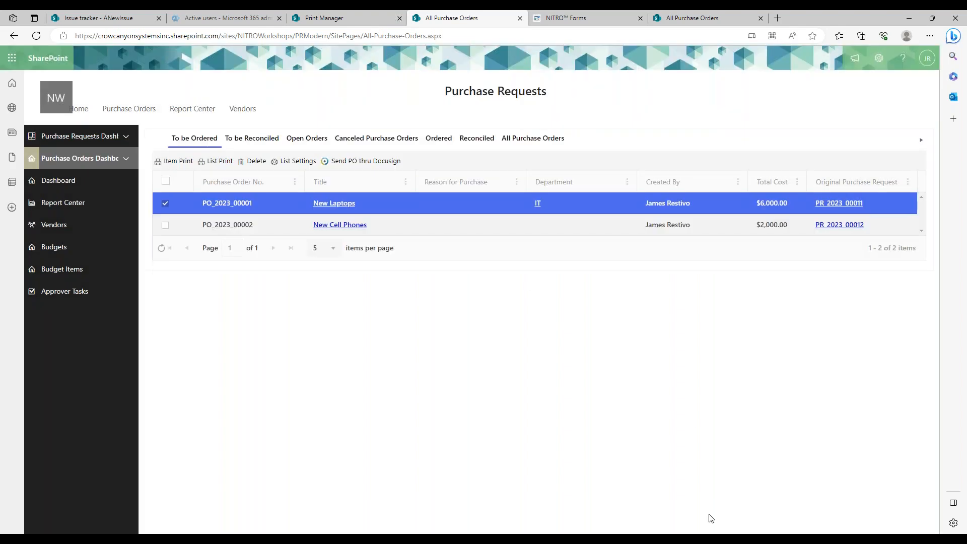
Step: Reopen the Simple List Print template's styles, make the table border black, darken the cell border colour and save
left_click(226, 168)
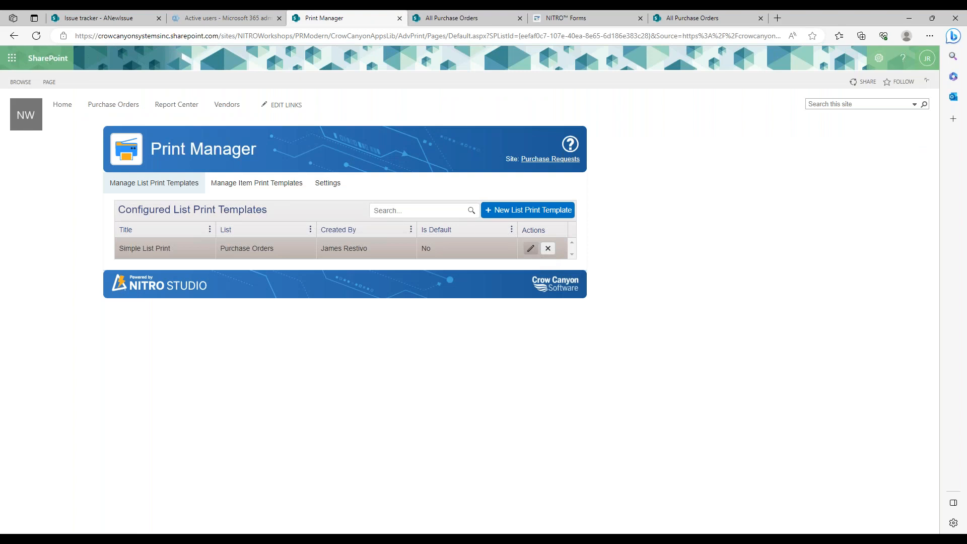
left_click(530, 248)
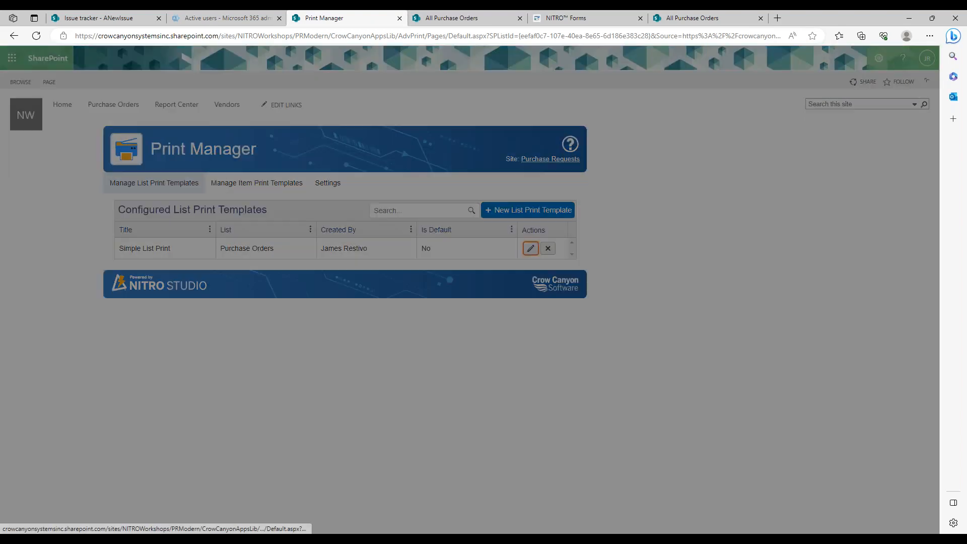
left_click(273, 100)
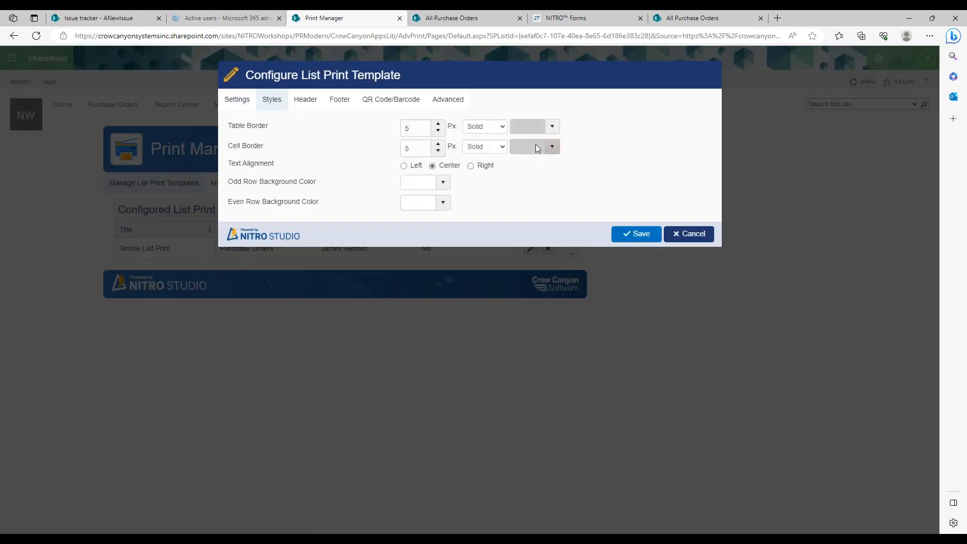
left_click(554, 130)
left_click(514, 243)
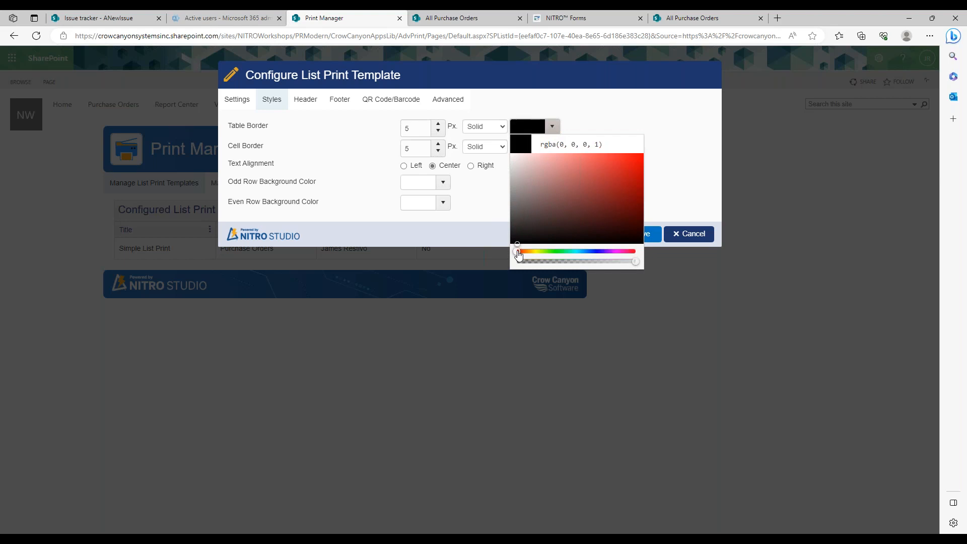
left_click(485, 220)
left_click(552, 146)
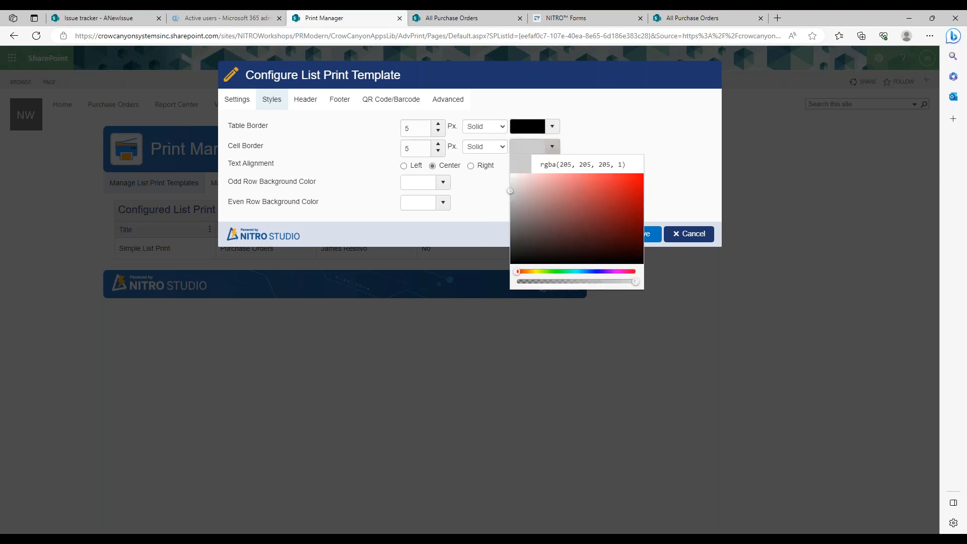
left_click(512, 260)
left_click(487, 208)
left_click(627, 234)
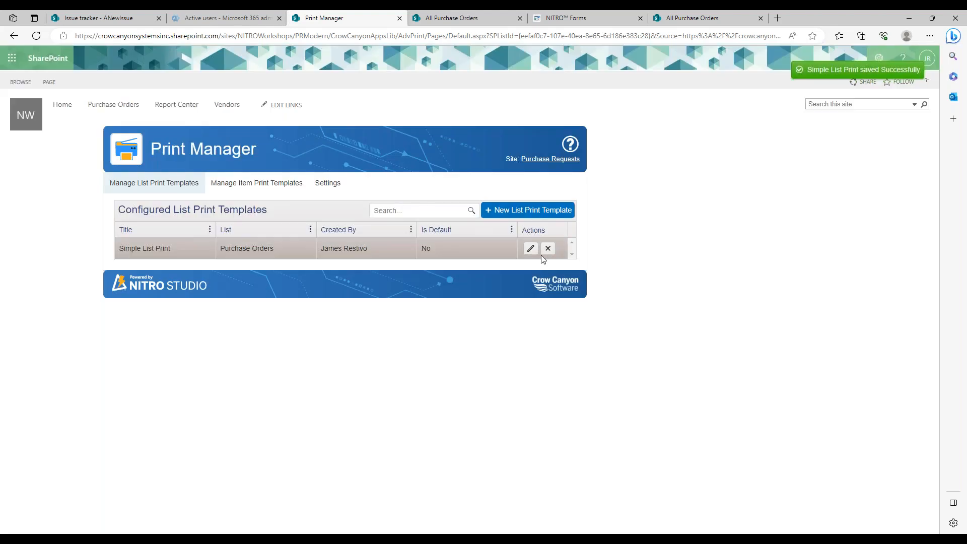
Step: Reopen the Simple List Print template and change its template type to rich text with column value placeholders
left_click(531, 249)
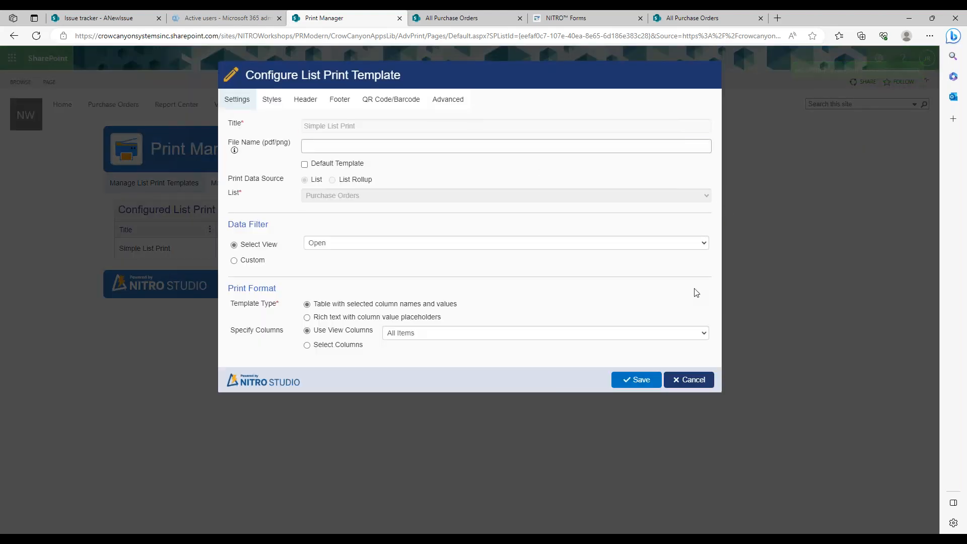
left_click(334, 346)
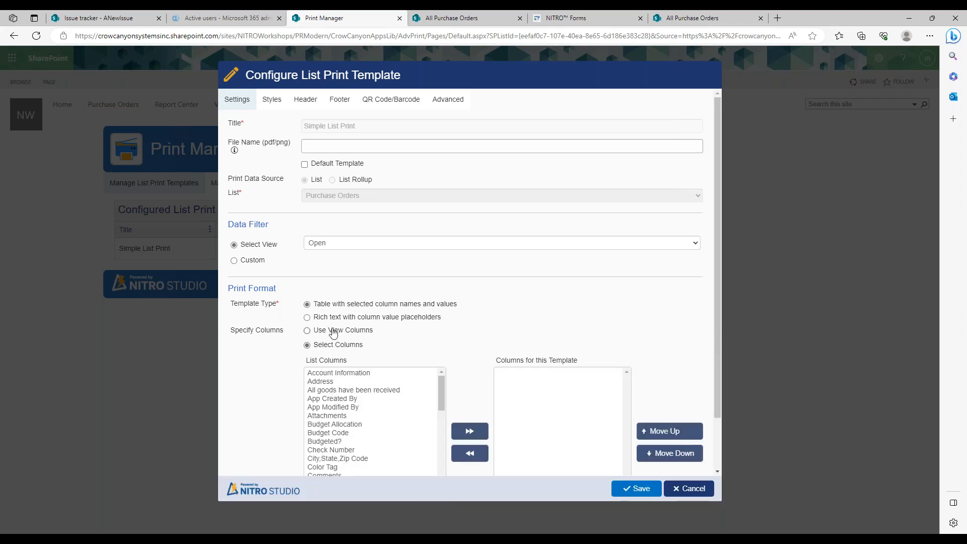
left_click(350, 319)
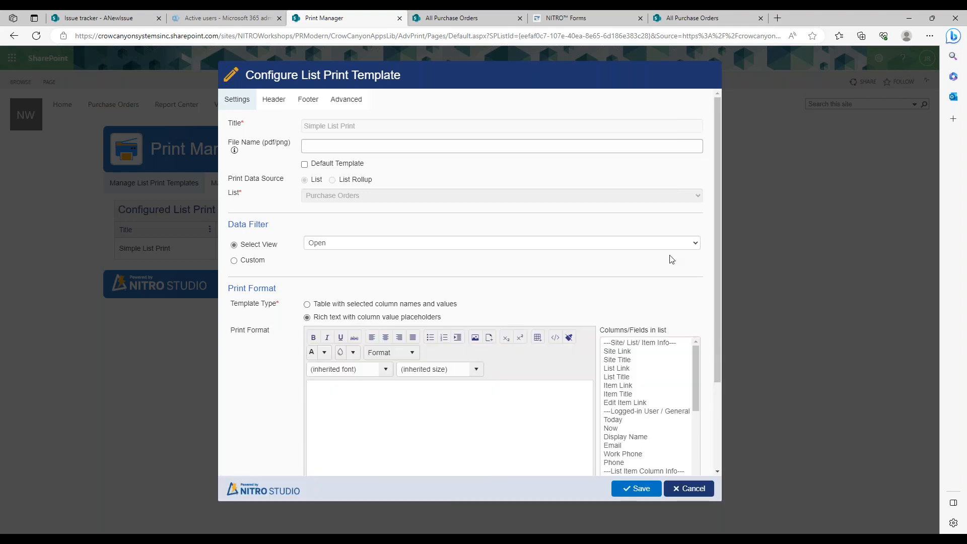
scroll(717, 265, "down", 2)
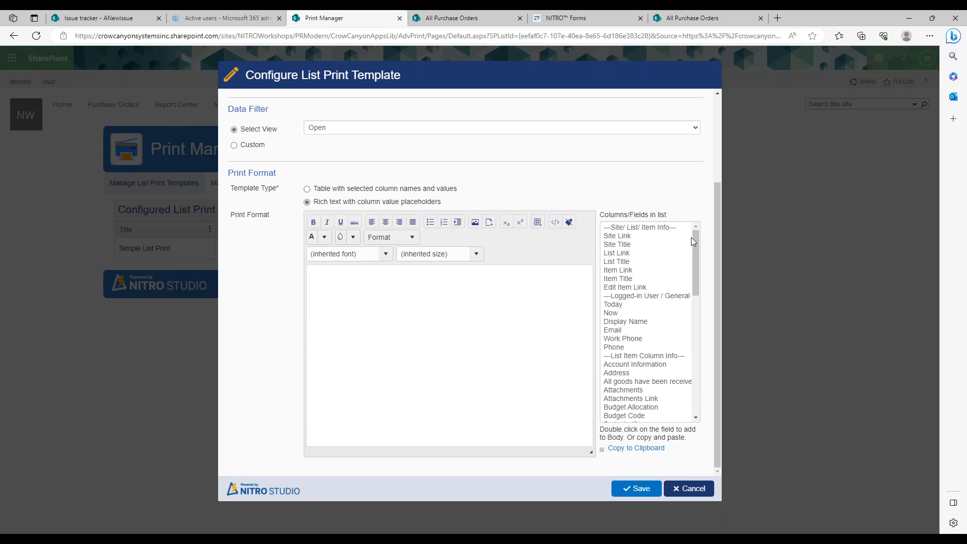
scroll(694, 247, "down", 1)
Step: Add the label "Purchase Order Number:" to the print format body, followed by the Purchase Order No. placeholder
left_click(458, 297)
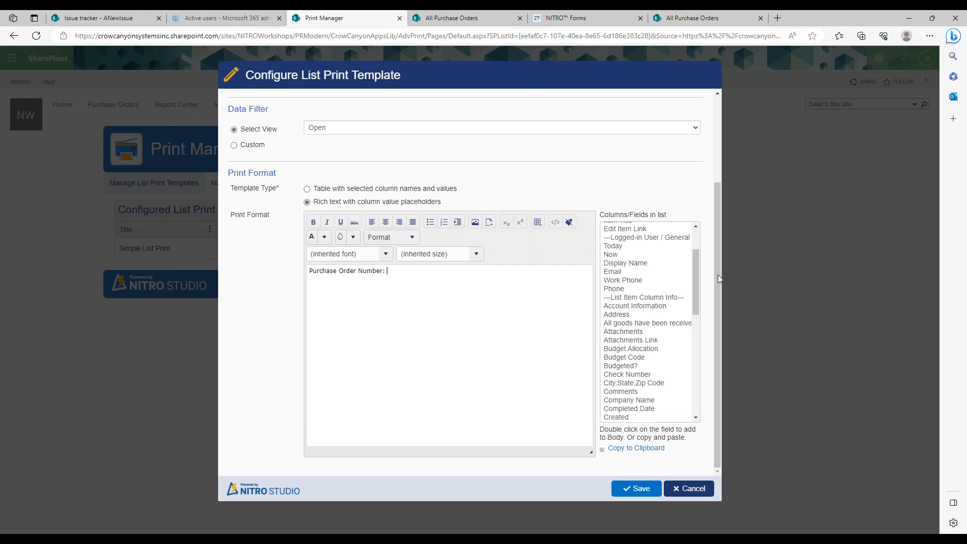
left_click_drag(696, 279, 694, 357)
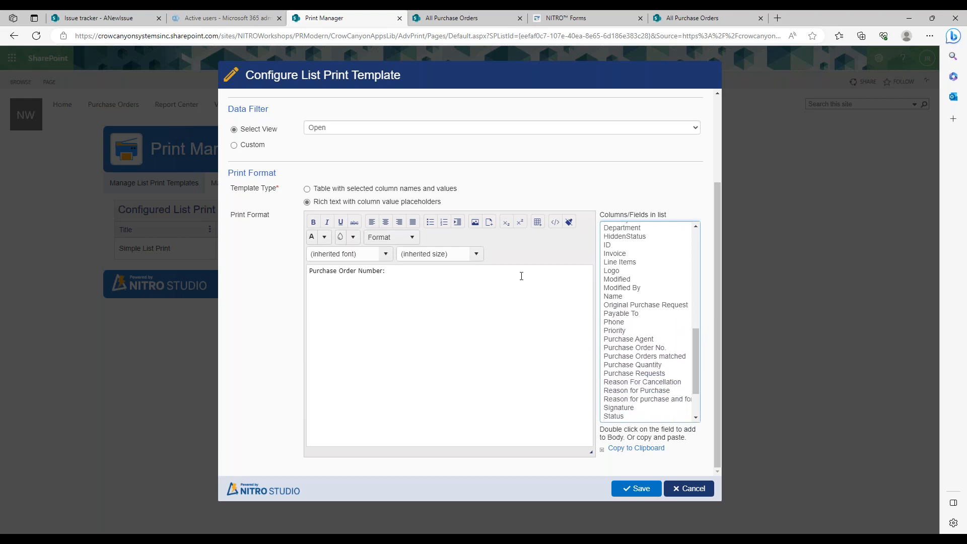
double_click(650, 349)
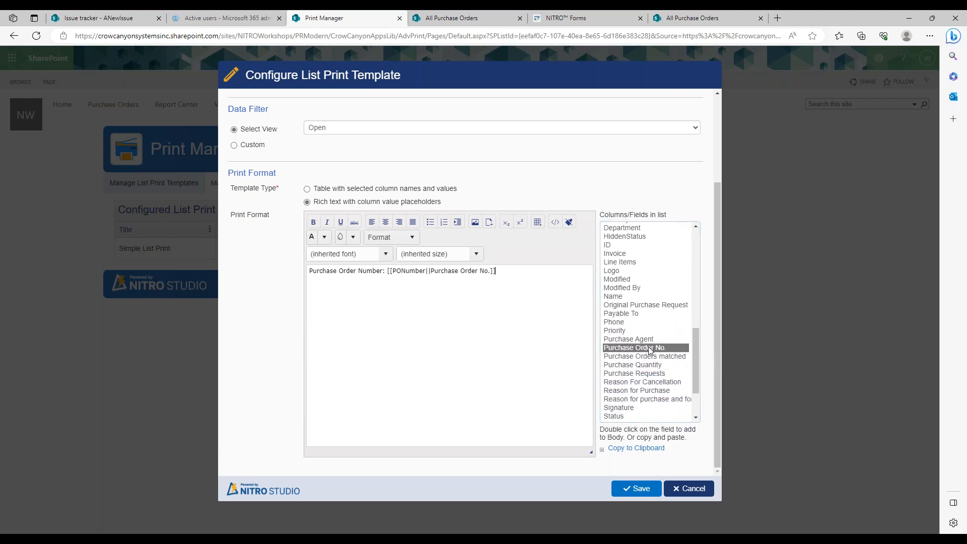
Step: Add a second line to the print format body reading "Amount:" followed by the Total Cost placeholder
key("Return")
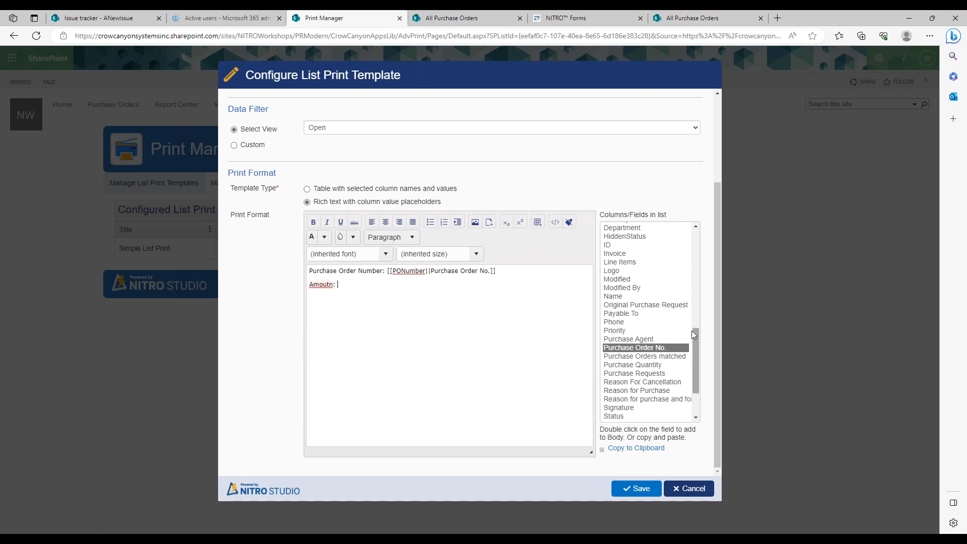
left_click_drag(326, 284, 359, 284)
type("n")
left_click_drag(696, 335, 688, 367)
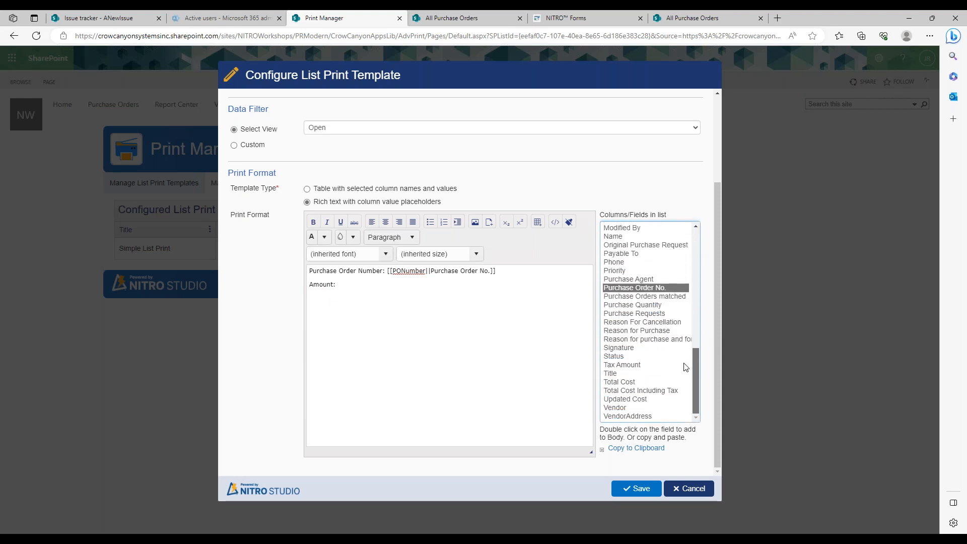
double_click(610, 383)
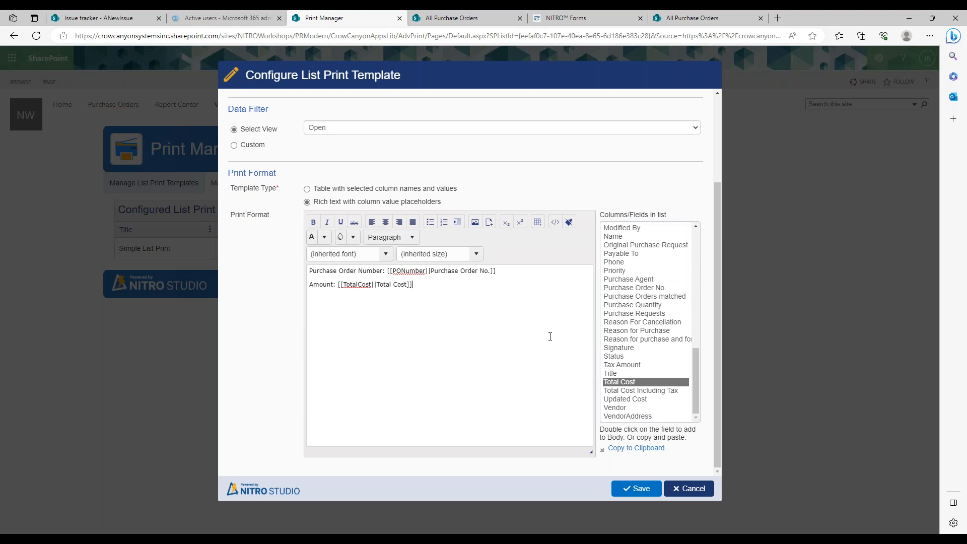
Step: Save the rich text print template and preview the purchase orders list print with Simple List Print
left_click(630, 492)
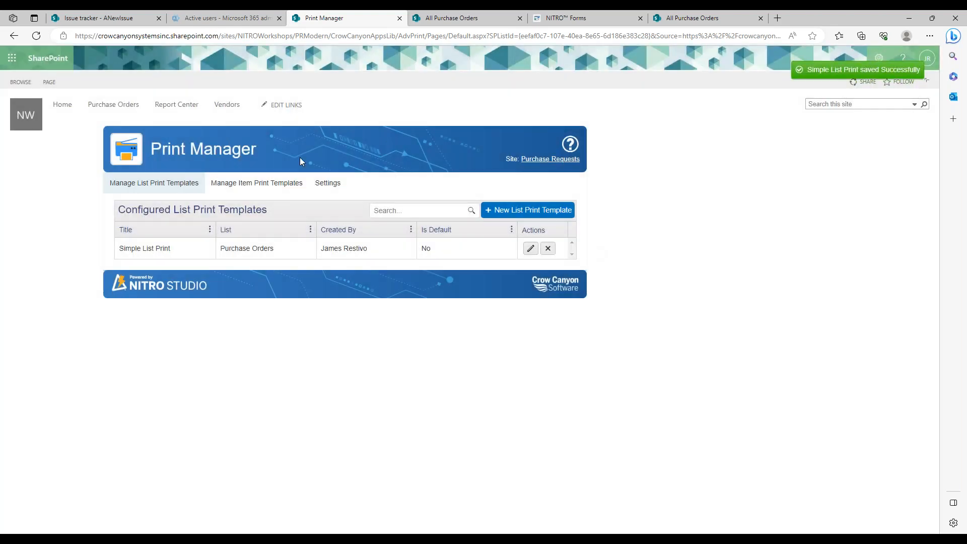
left_click(451, 18)
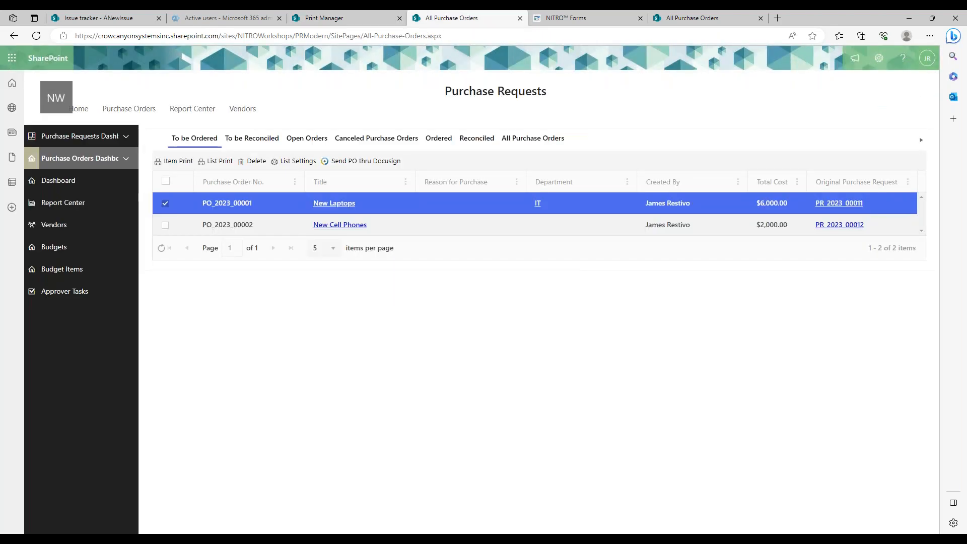
left_click(210, 161)
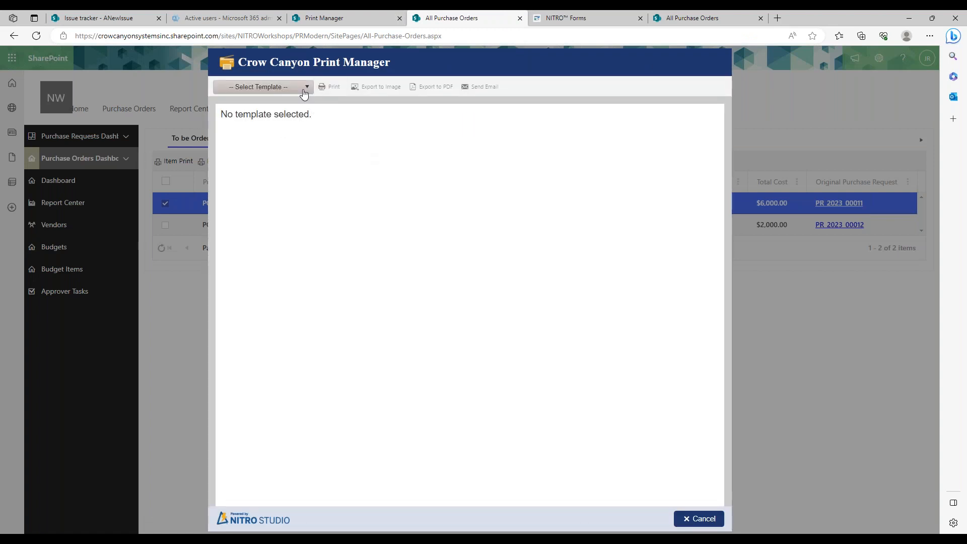
left_click(262, 86)
left_click(279, 137)
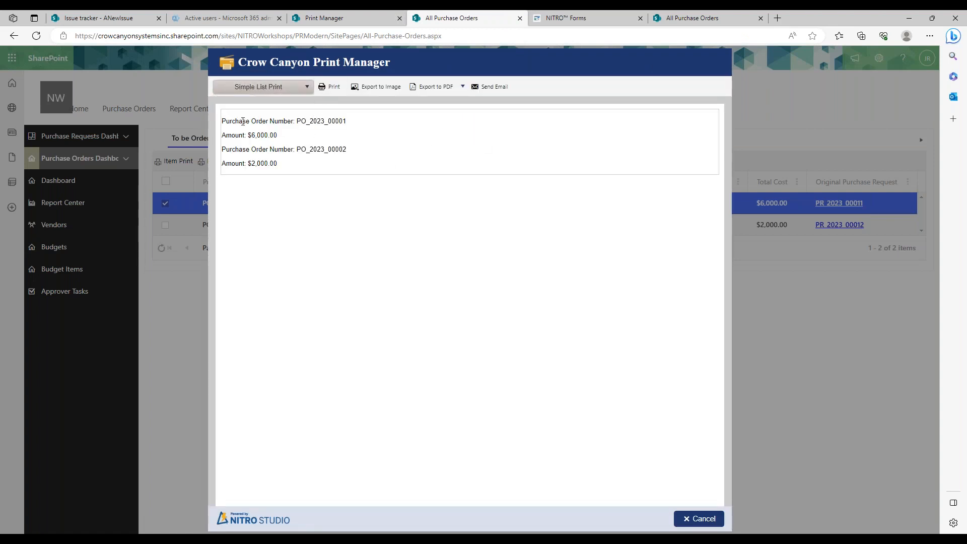
left_click_drag(251, 135, 268, 134)
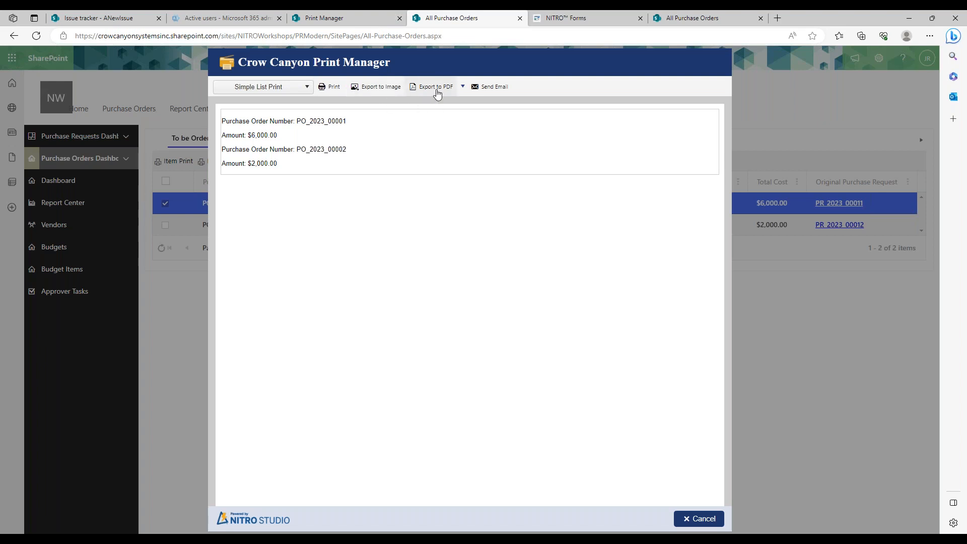
left_click(460, 93)
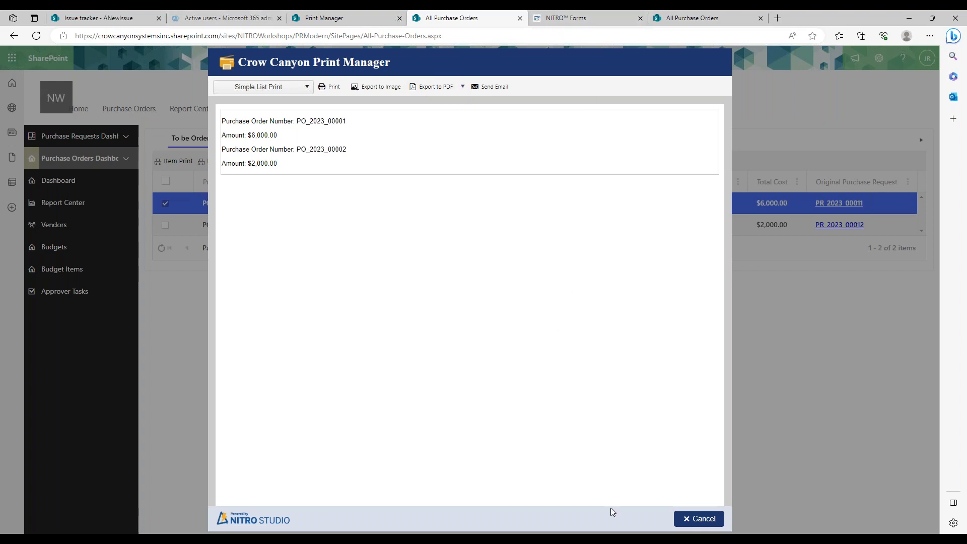
left_click(699, 524)
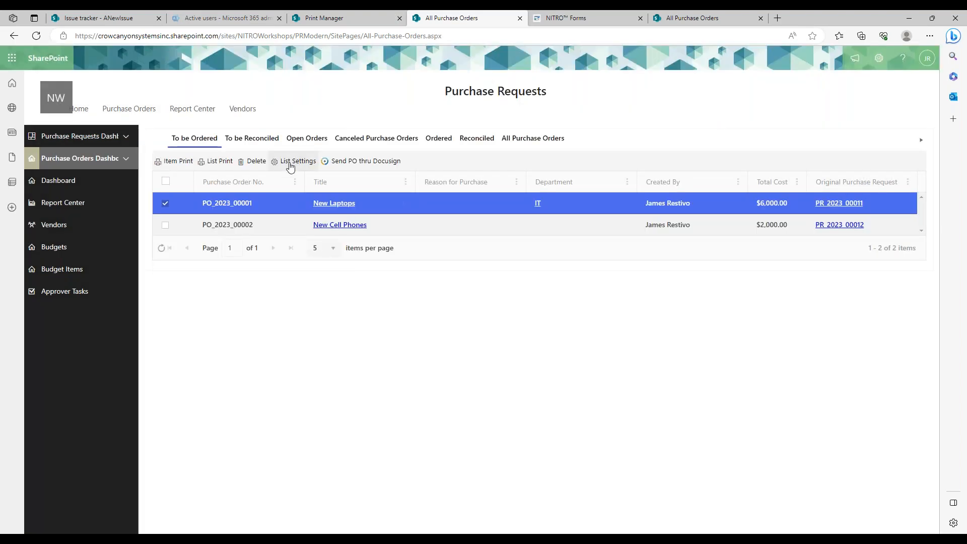
Step: Reopen the Simple List Print template and place the cursor after the Amount line in the print format
left_click(339, 17)
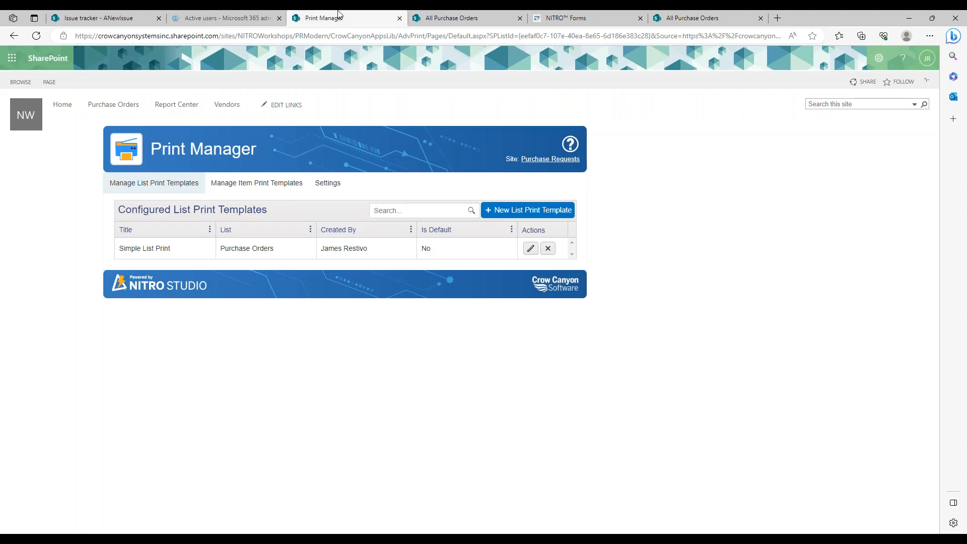
left_click(531, 248)
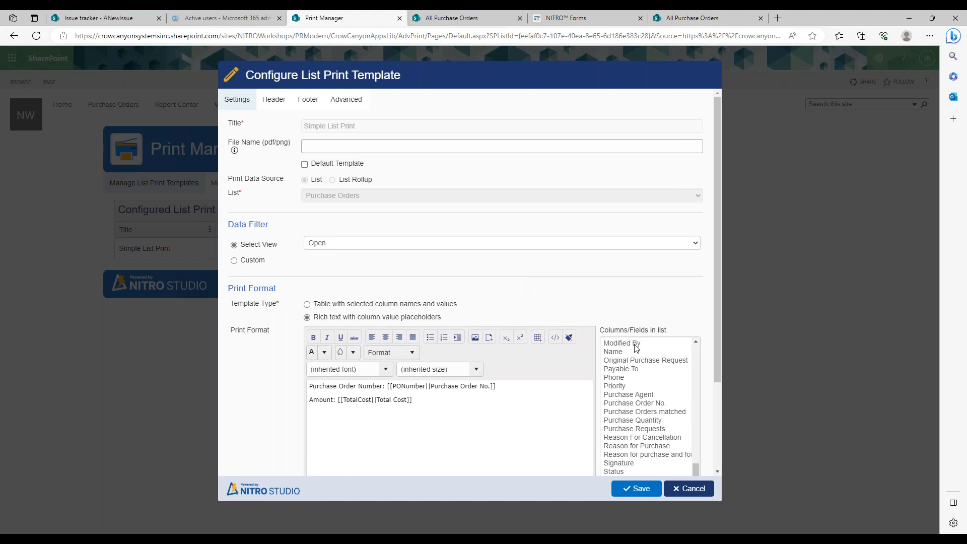
scroll(700, 354, "down", 2)
left_click(445, 320)
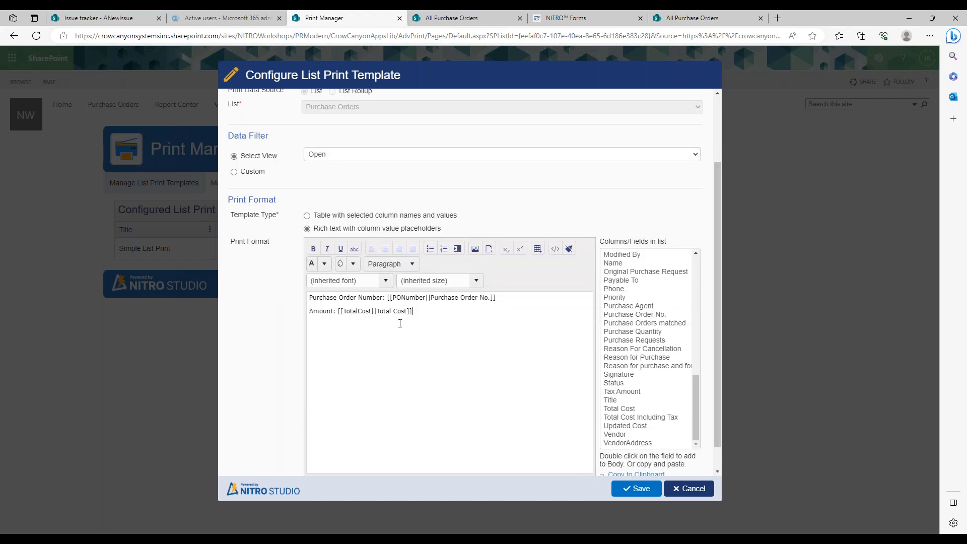
left_click(555, 249)
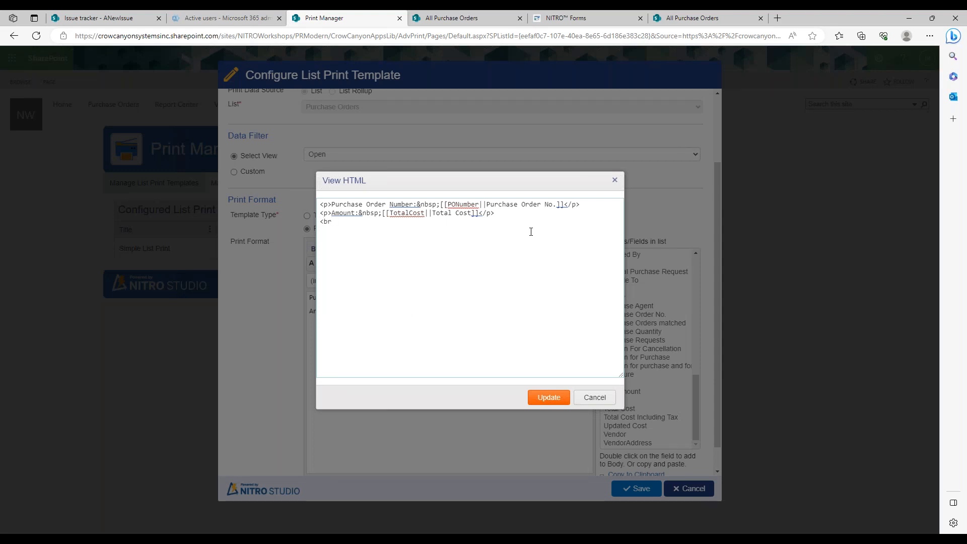
left_click_drag(362, 224, 320, 222)
key("BackSpace")
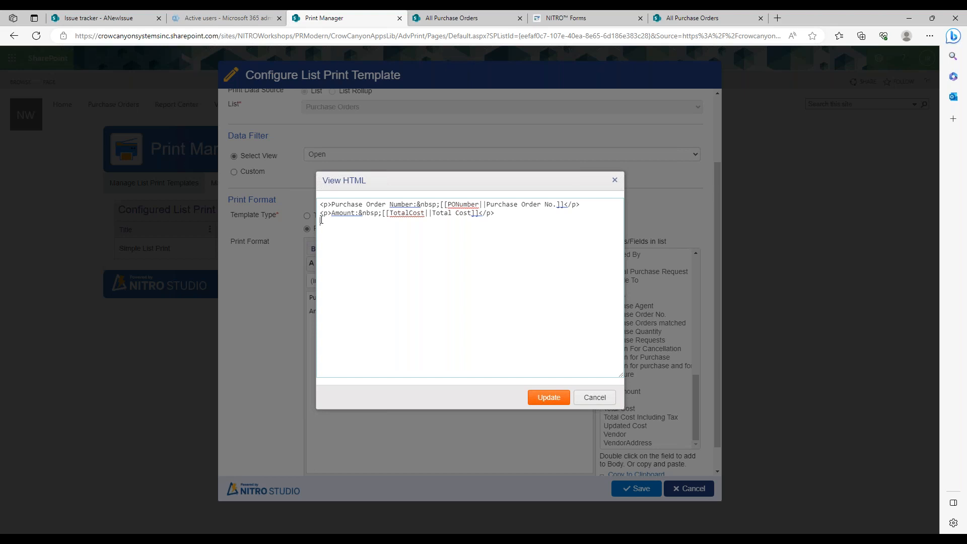
left_click(586, 399)
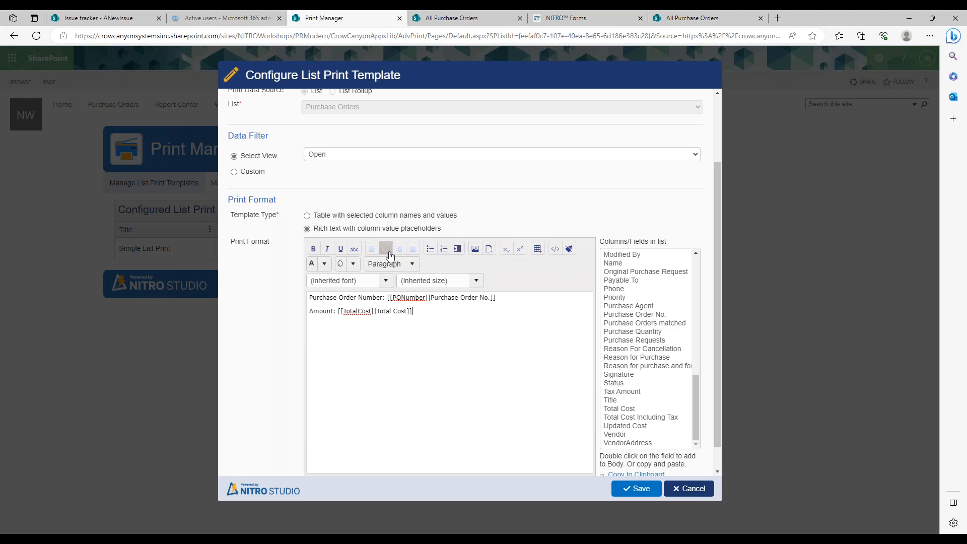
Step: Make the Amount line a bullet, add a "Purchase Quantity:" bullet with the Purchase Quantity placeholder, and save the template
left_click(428, 249)
key("Return")
double_click(642, 334)
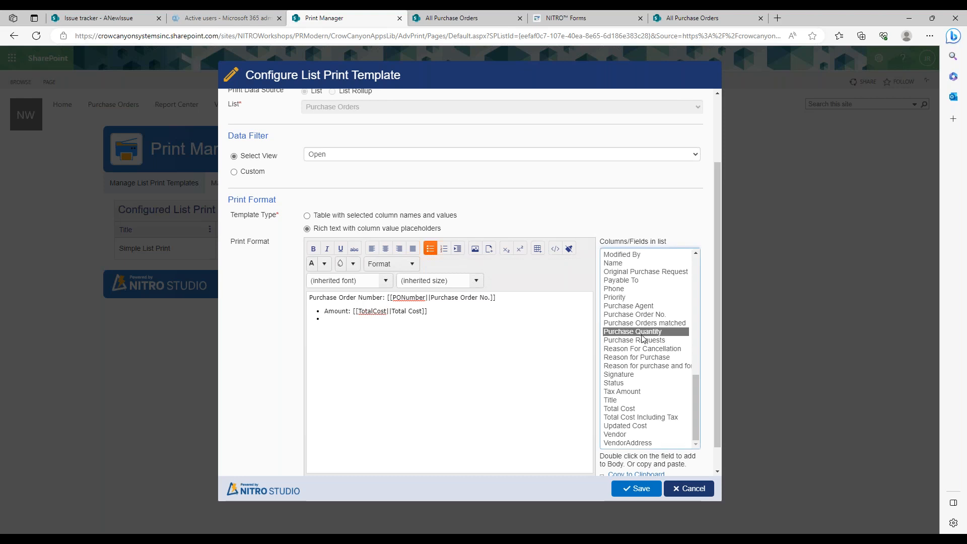
type("Purchase Quantity:")
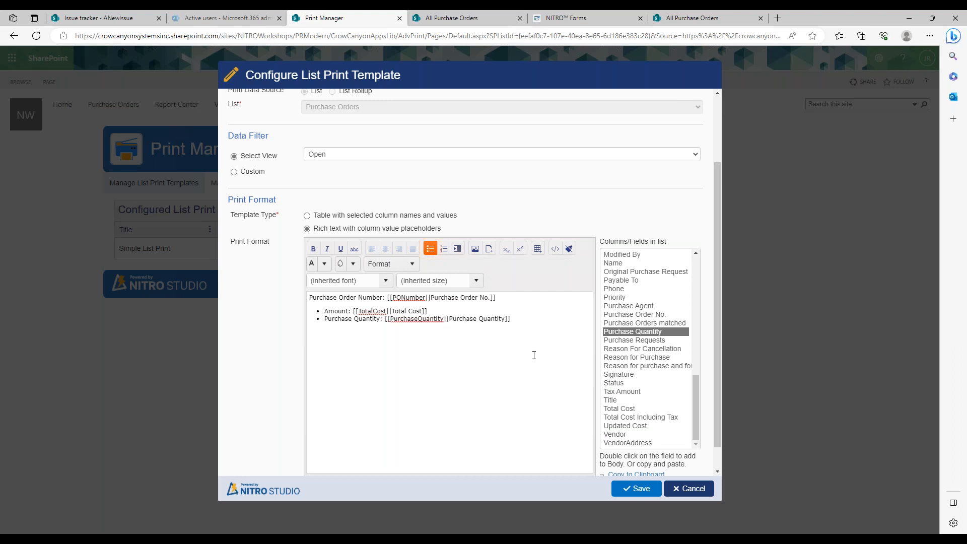
left_click(637, 488)
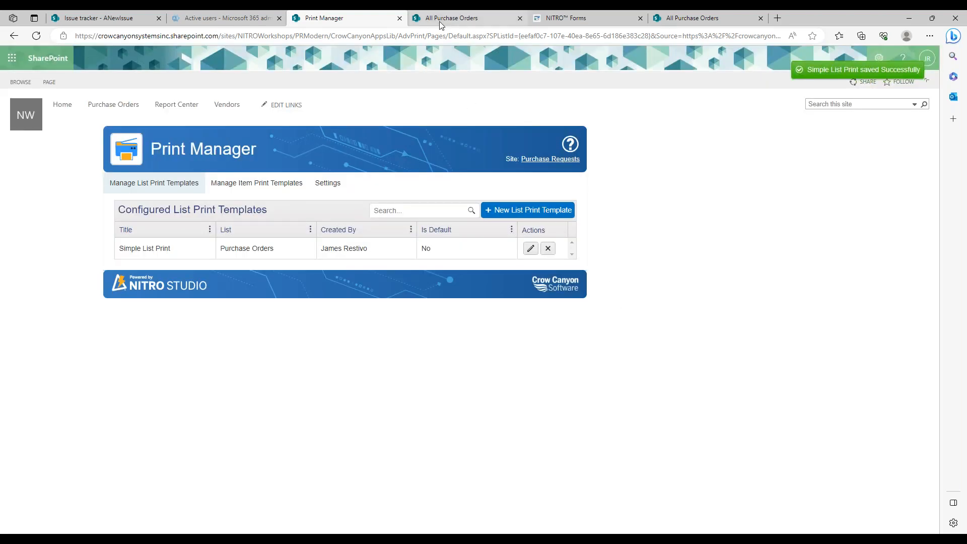
Step: Preview the bulleted Simple List Print output from the purchase orders list and close the preview
left_click(444, 18)
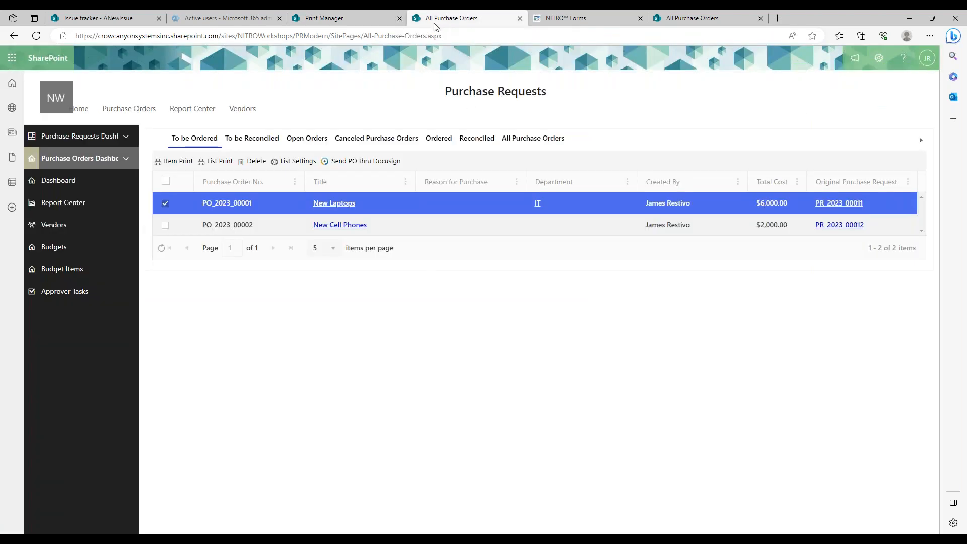
left_click(223, 162)
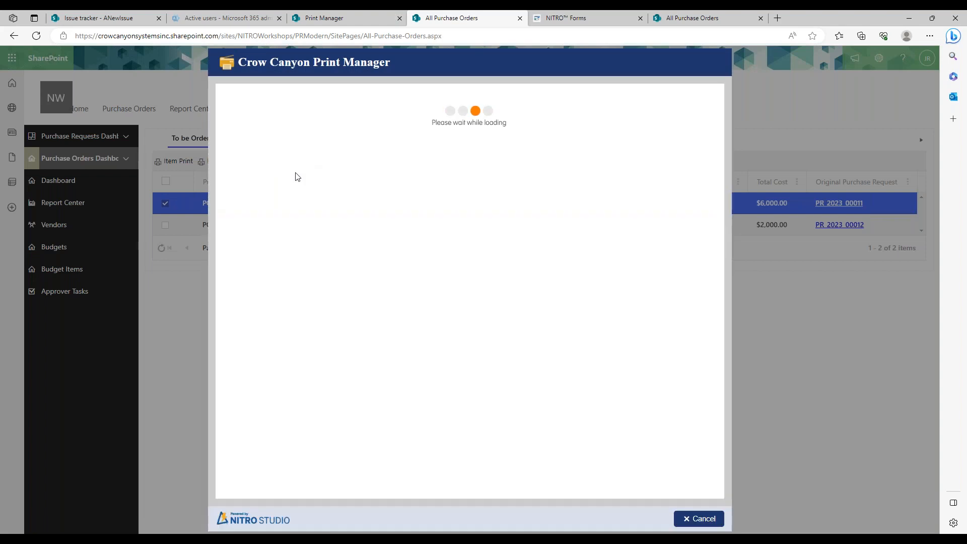
left_click(282, 88)
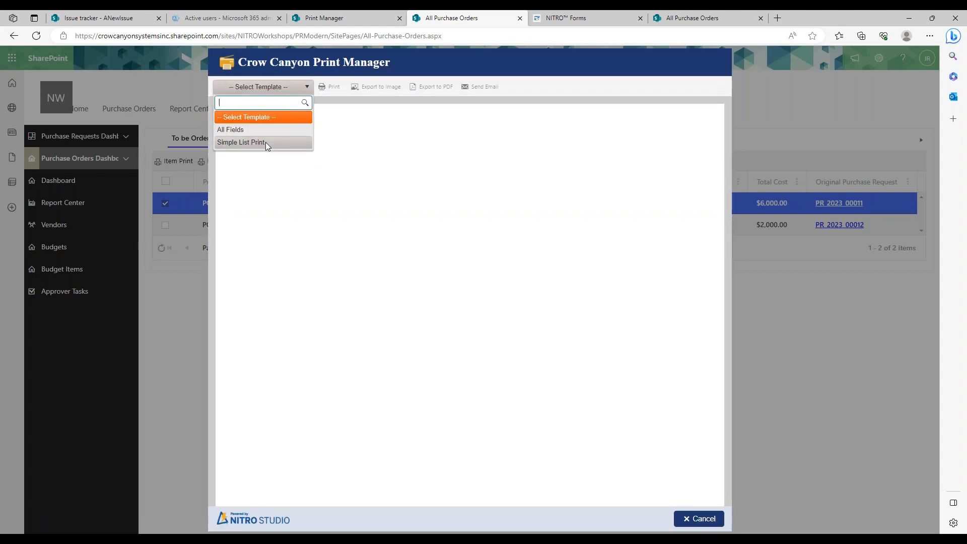
left_click(265, 142)
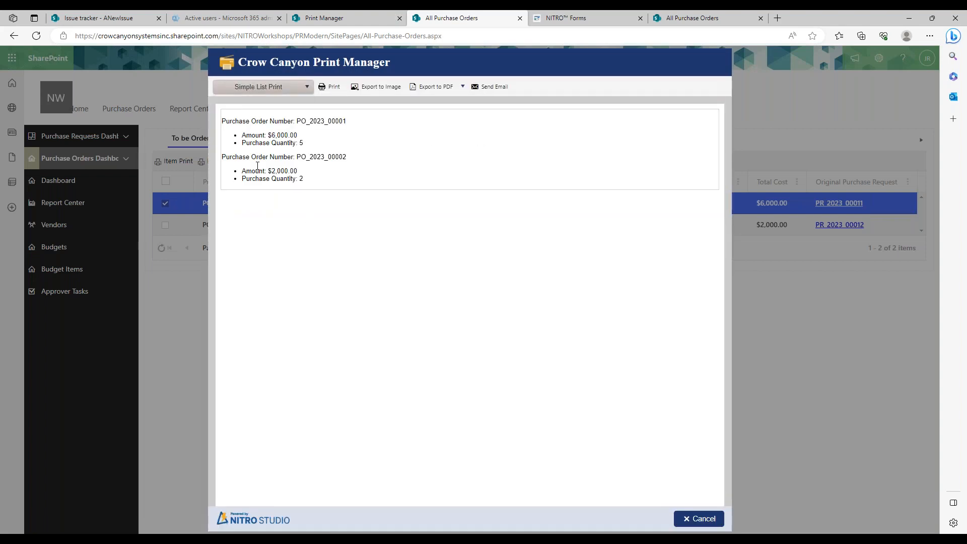
left_click(718, 522)
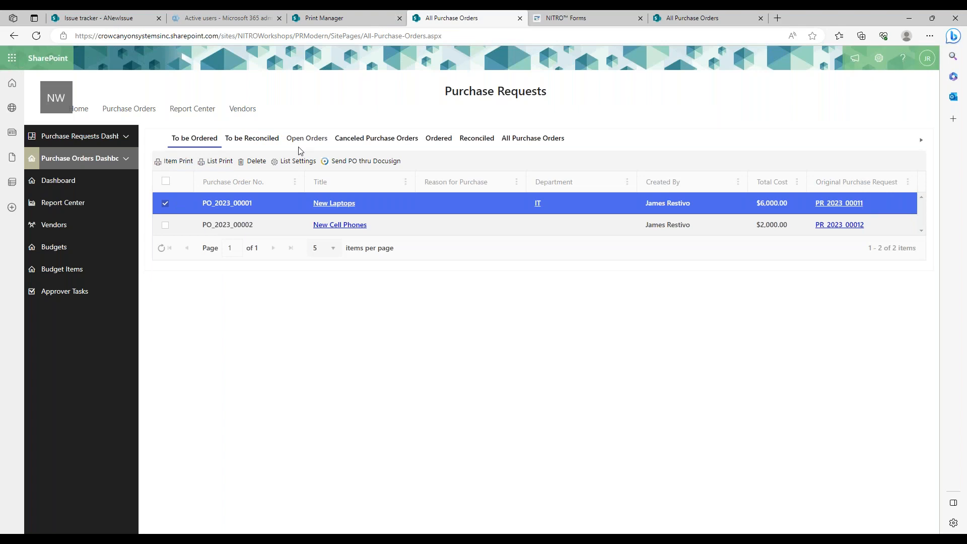
Step: Show the item print templates and review the help article on configuring rich print templates, including its sample print output
left_click(367, 19)
left_click(244, 185)
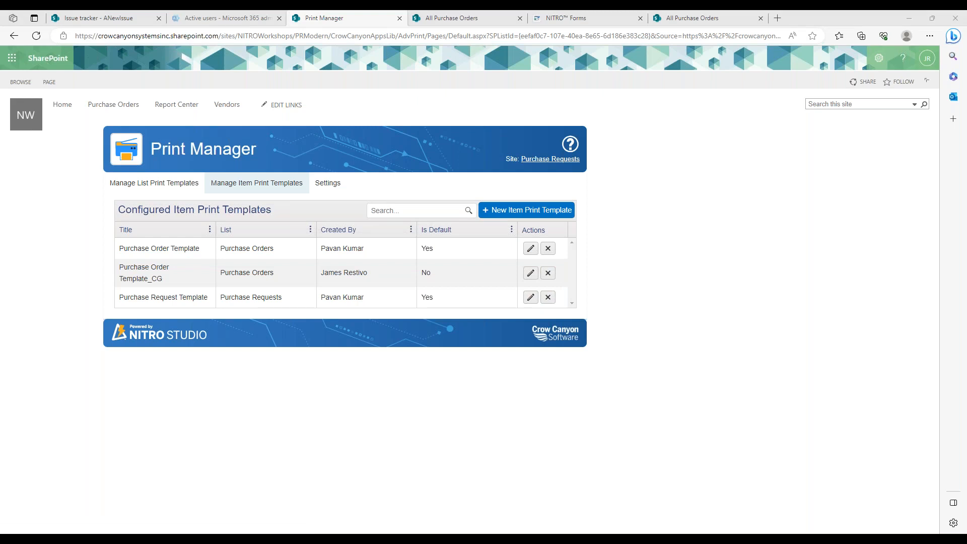
left_click_drag(966, 45, 661, 46)
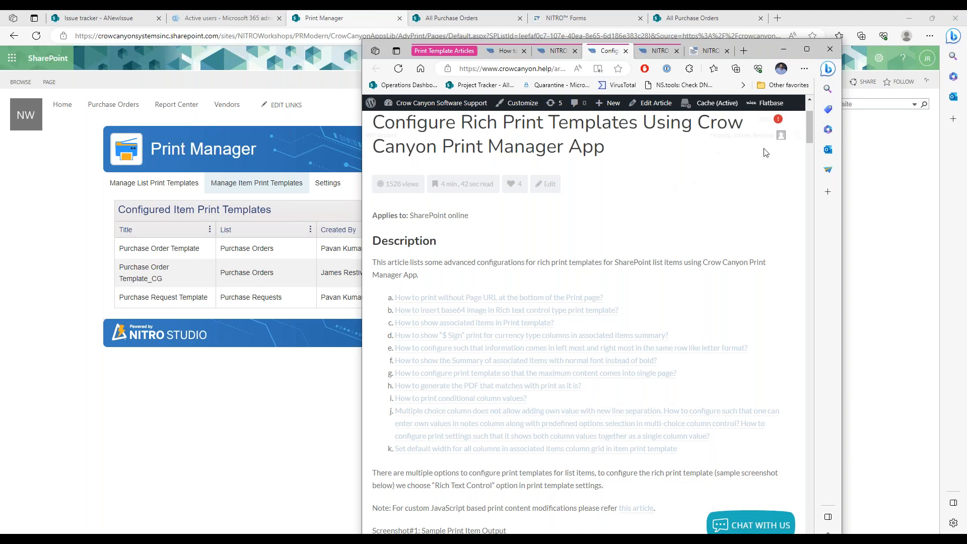
left_click_drag(809, 128, 809, 147)
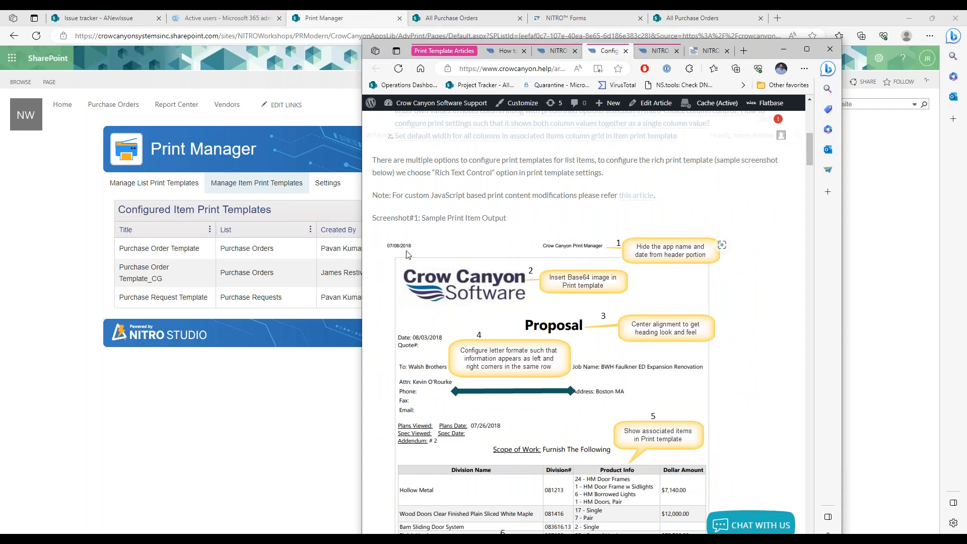
left_click_drag(810, 148, 806, 114)
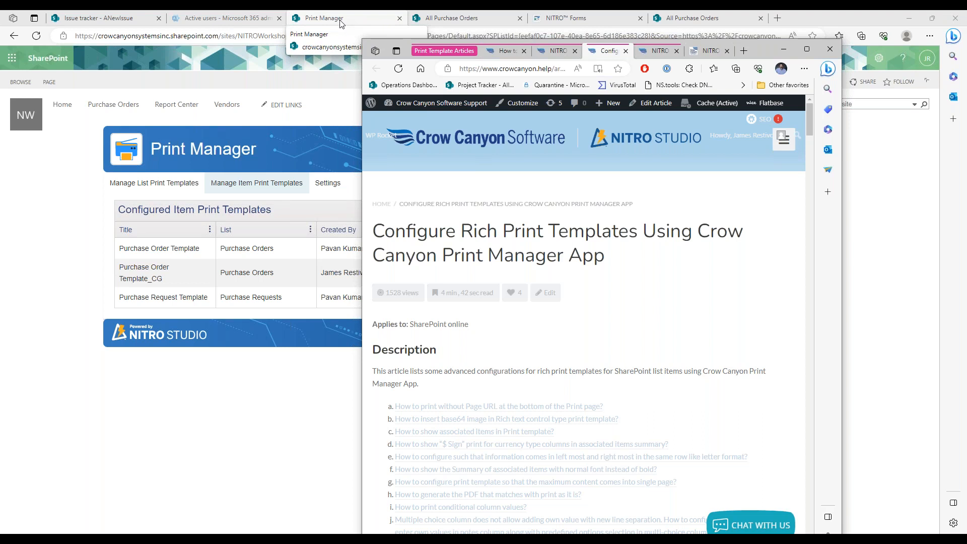
Step: Open the item print of the New Laptops purchase order, bring up its print settings and choose the Brother HL-L2395DW series printer
left_click(443, 18)
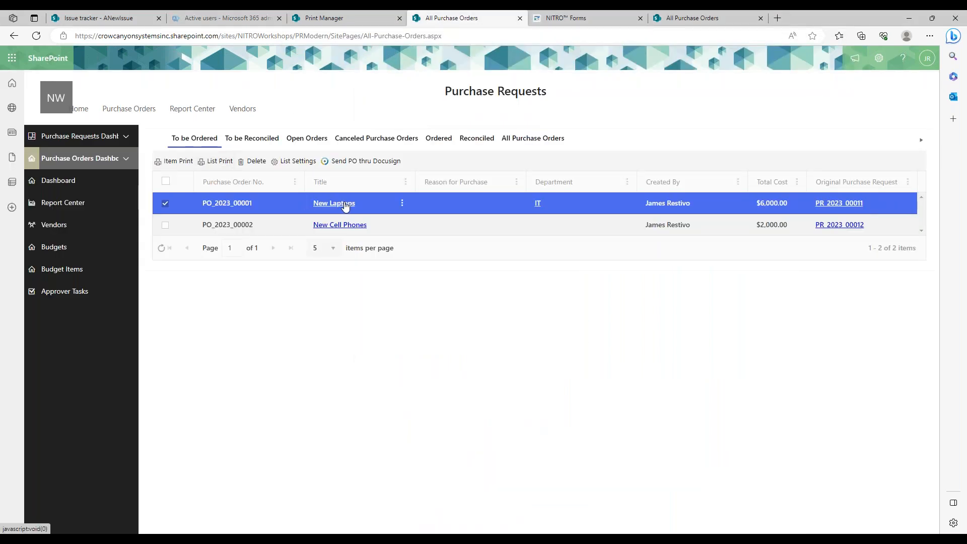
left_click(191, 166)
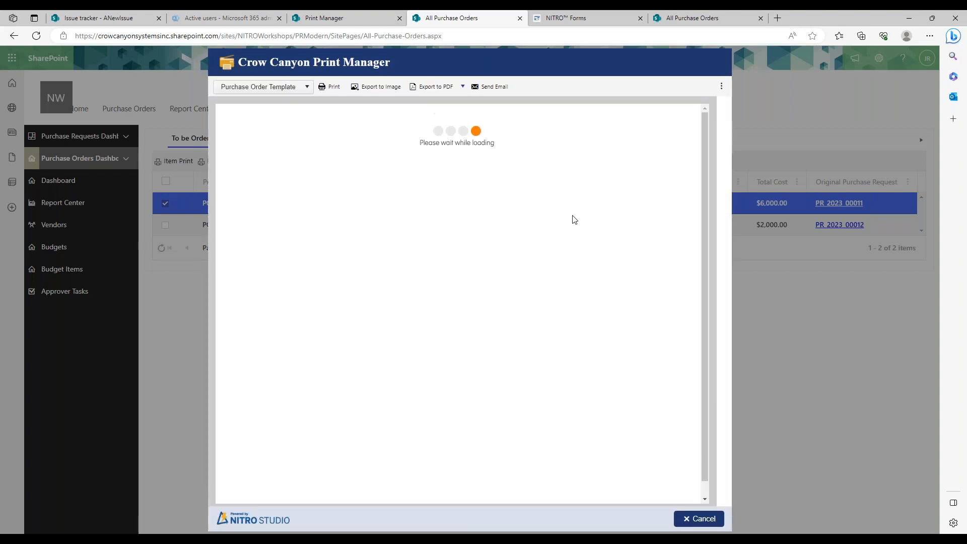
left_click(329, 88)
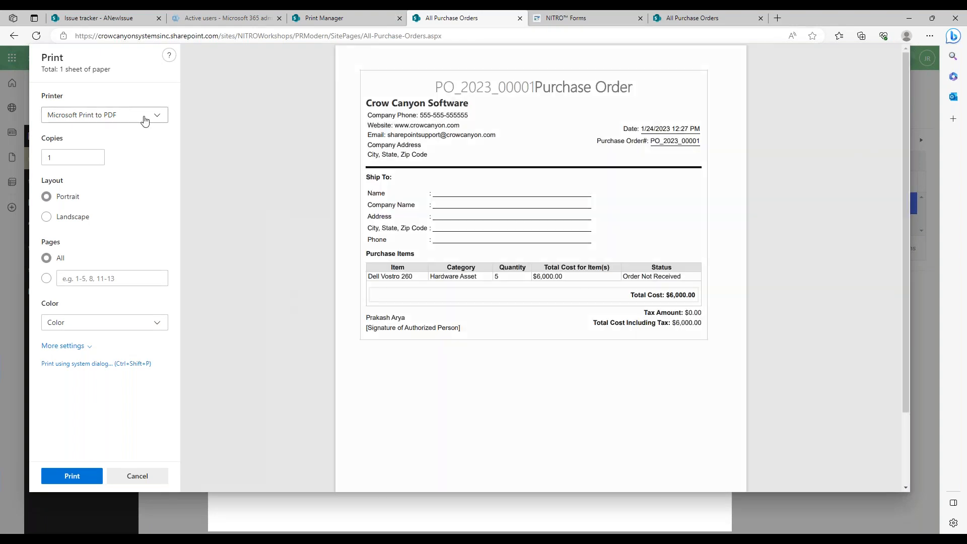
left_click(144, 119)
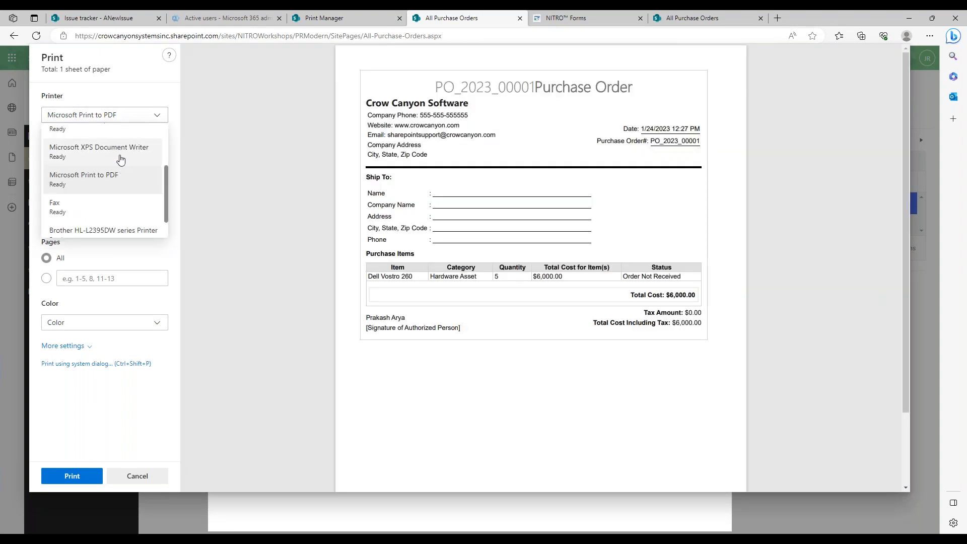
left_click(124, 231)
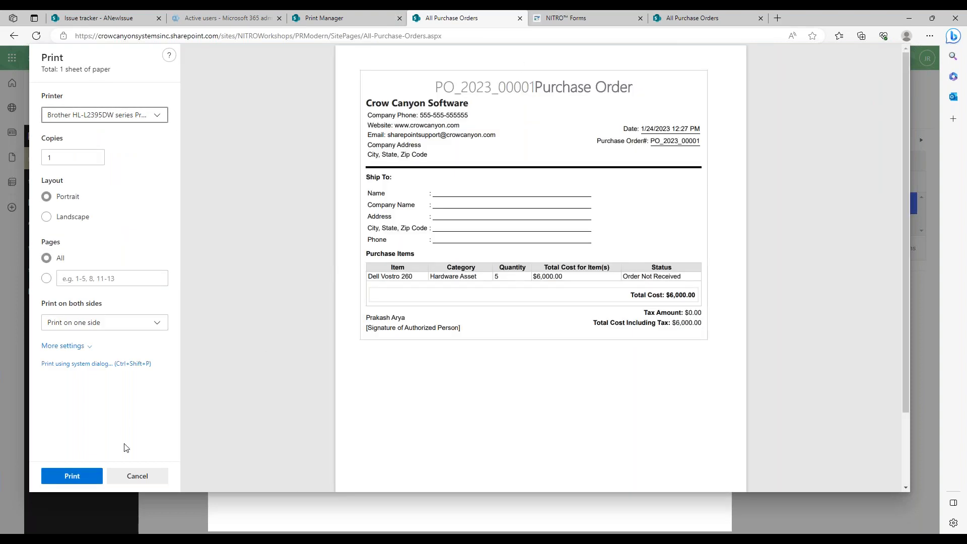
Step: Turn headers and footers on in the additional print settings, examine the page's header and footer URL, and turn them off again
left_click(67, 346)
scroll(166, 327, "down", 4)
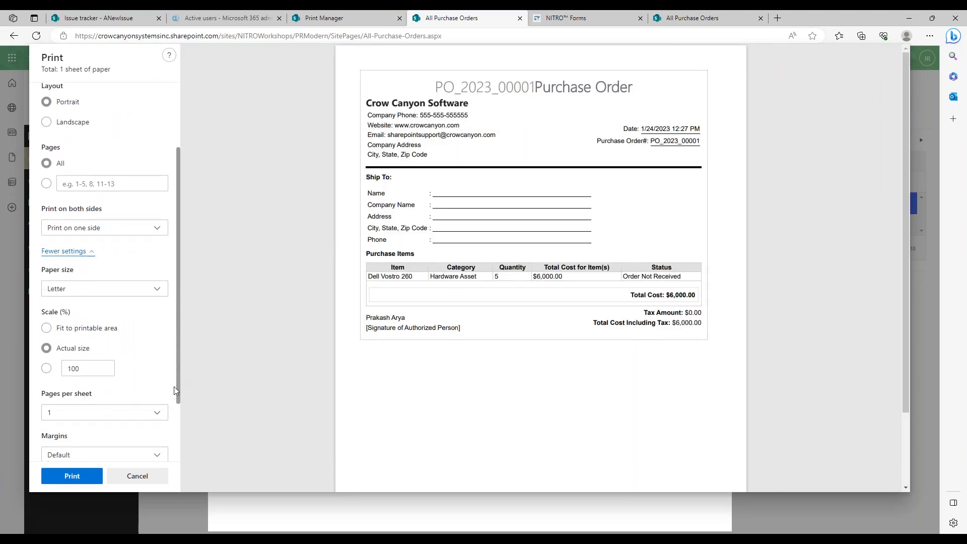
left_click(103, 413)
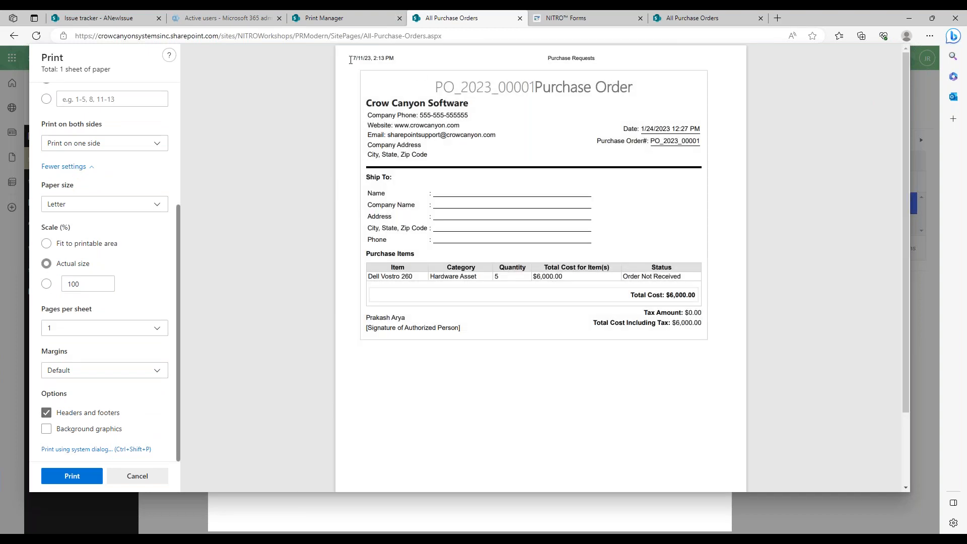
left_click_drag(371, 60, 605, 59)
scroll(904, 134, "down", 2)
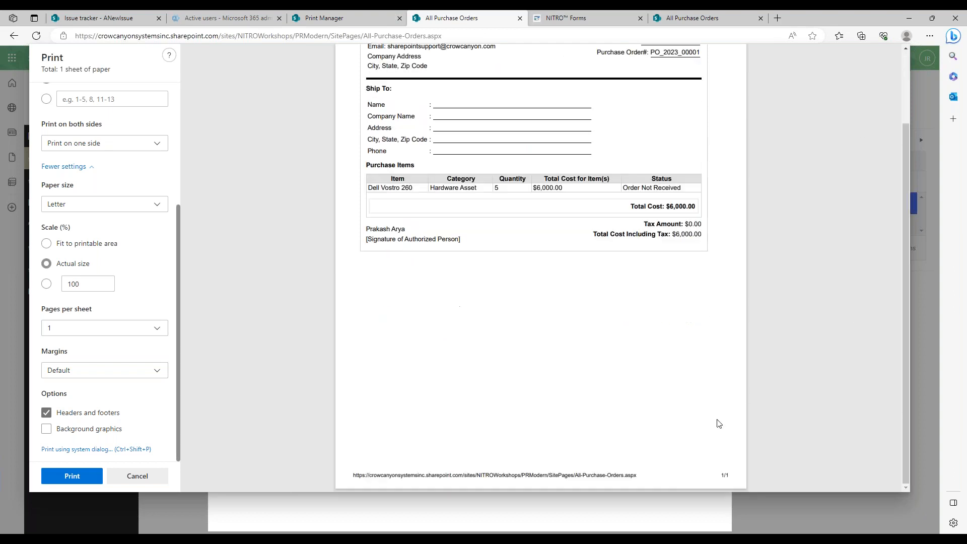
left_click_drag(637, 476, 352, 475)
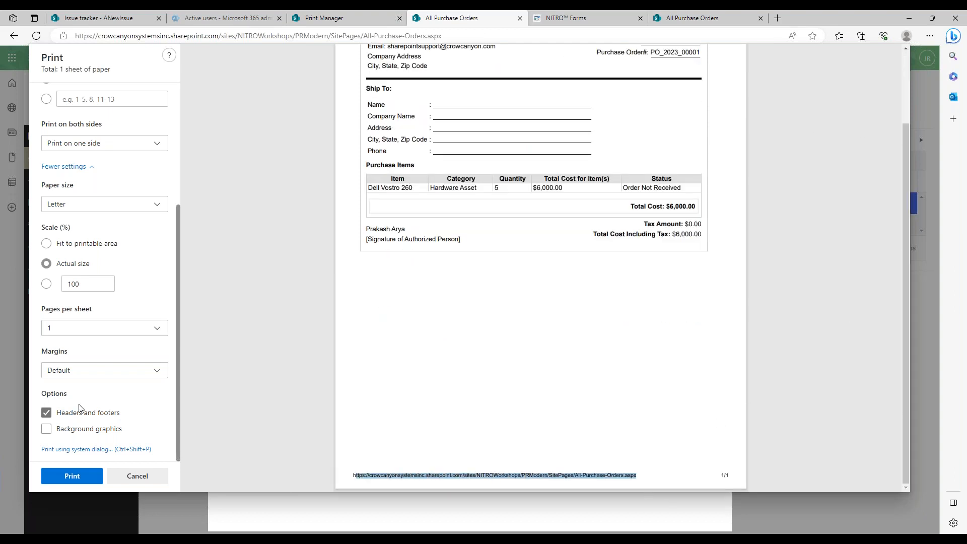
left_click(46, 413)
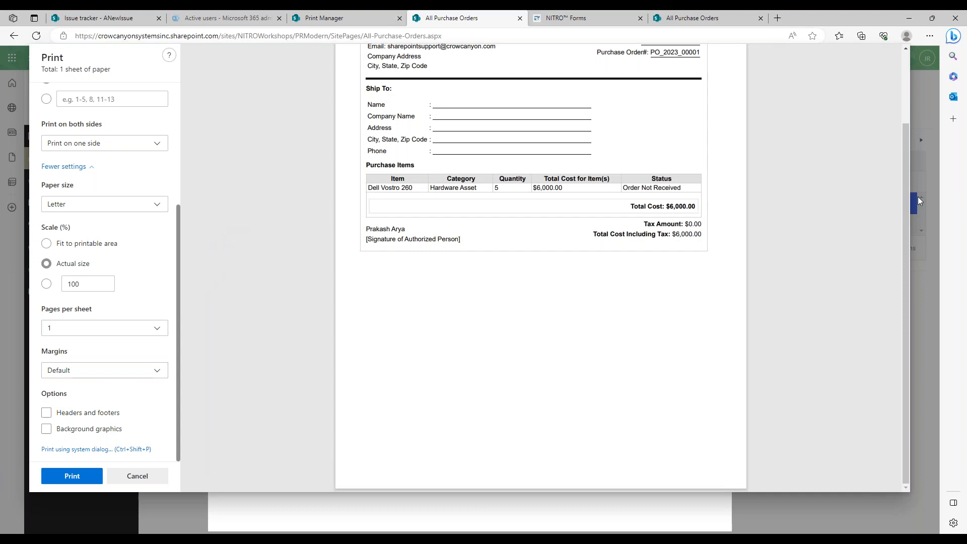
Step: Review the purchase order's print preview without headers and footers, cancel printing and close the item print preview
left_click_drag(904, 248, 874, 129)
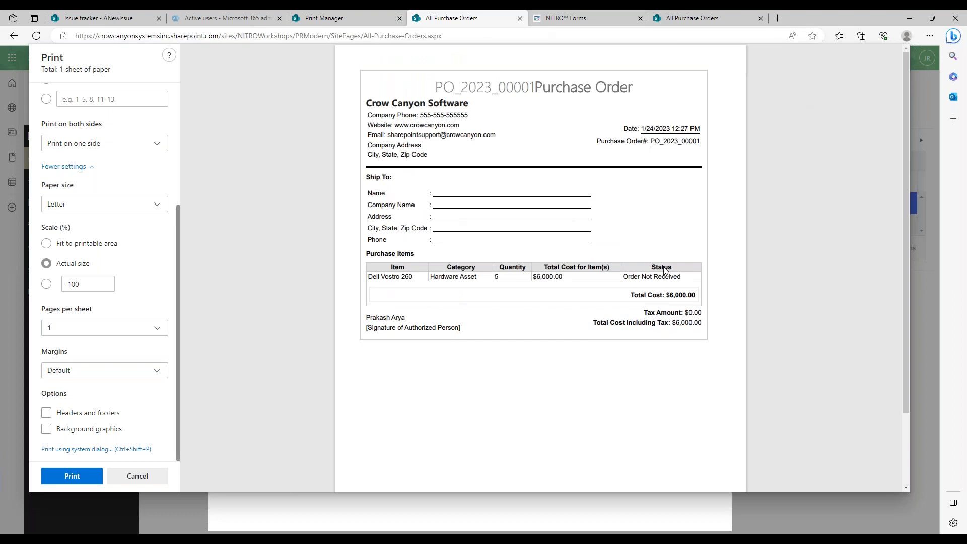
left_click(154, 476)
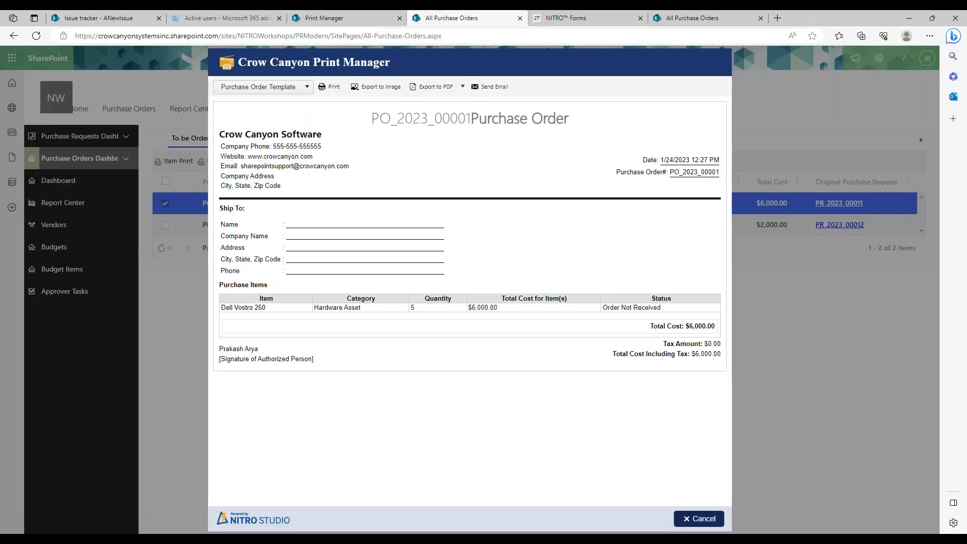
left_click(699, 518)
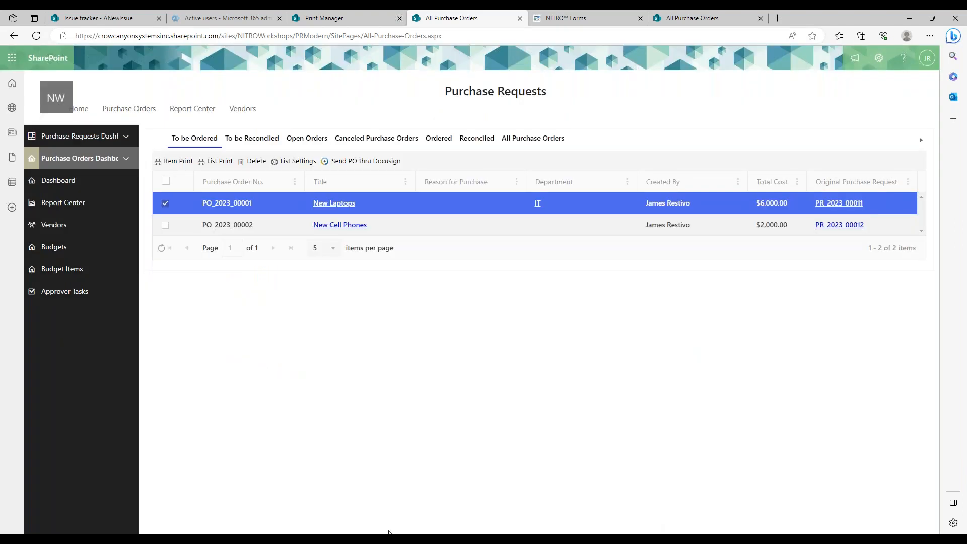
Step: Bring up the help article on configuring rich print templates, examine its annotated sample printout and return to the purchase orders page
mouse_move(183, 533)
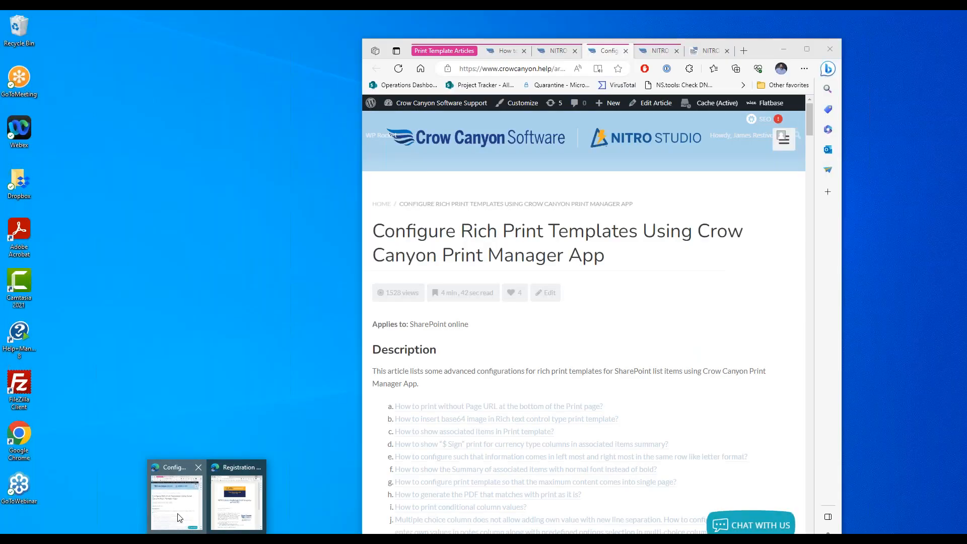
left_click(181, 511)
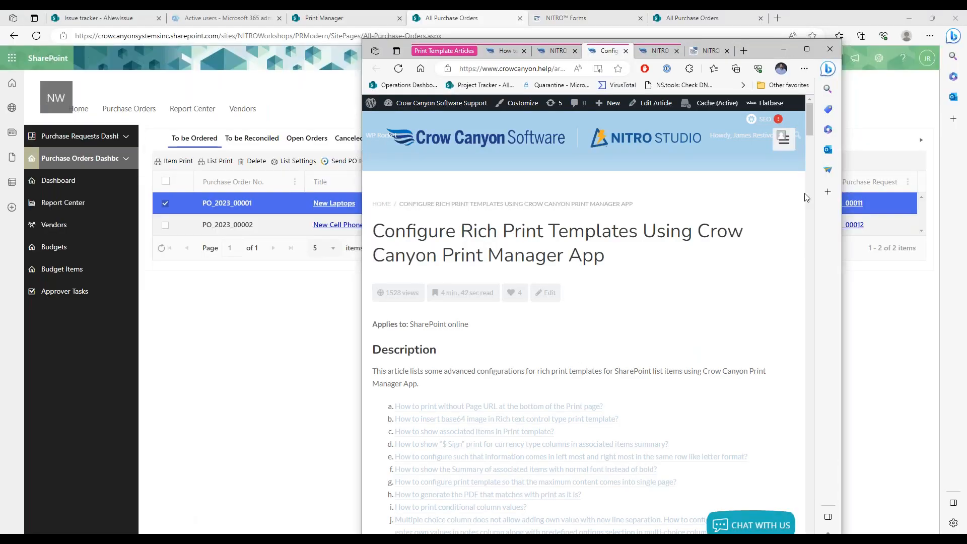
left_click_drag(813, 120, 815, 159)
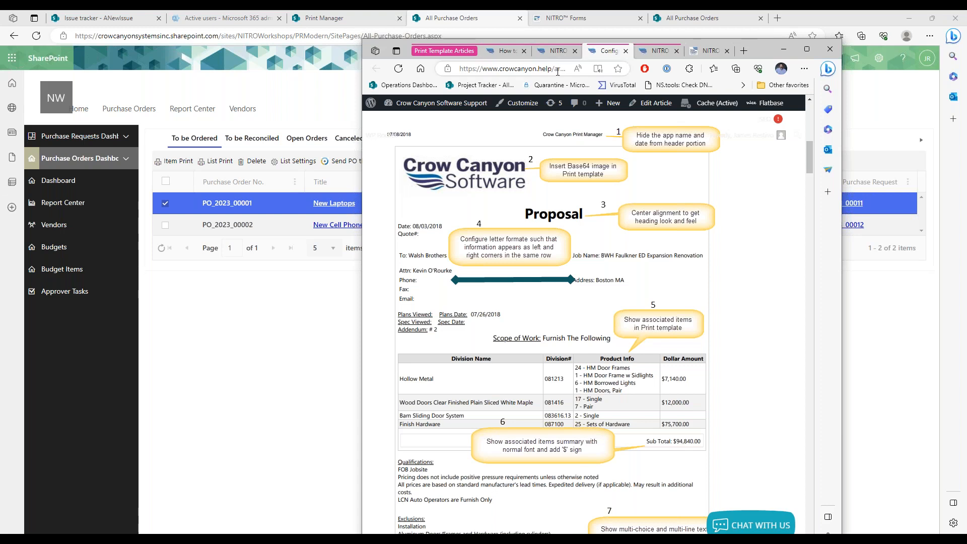
left_click(246, 324)
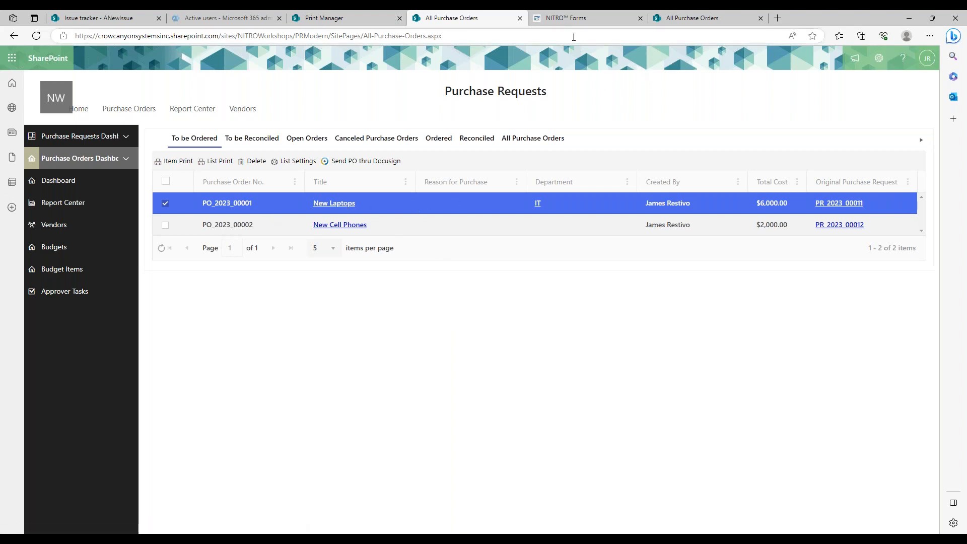
Step: Open the help article on adding images in print templates and follow its link to the Image to Base64 converter
mouse_move(375, 538)
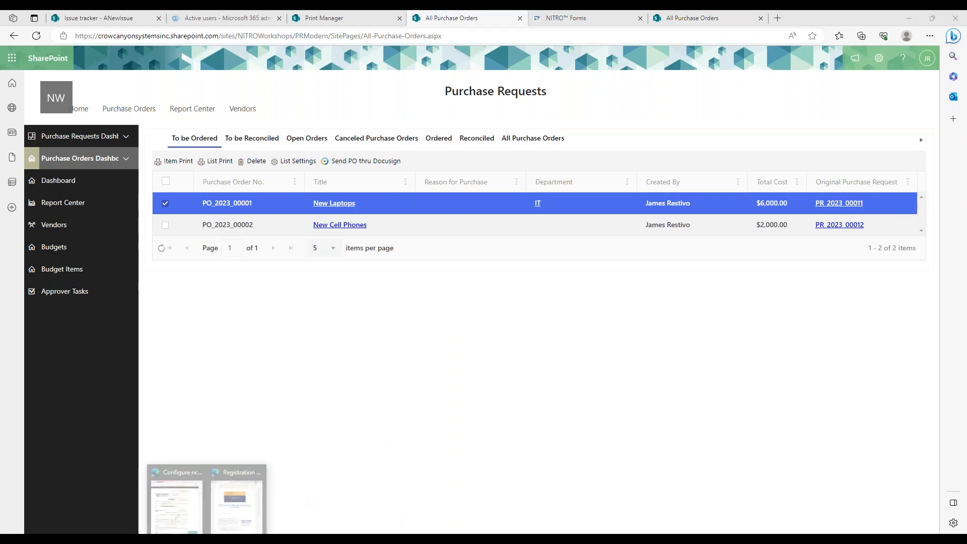
left_click(234, 497)
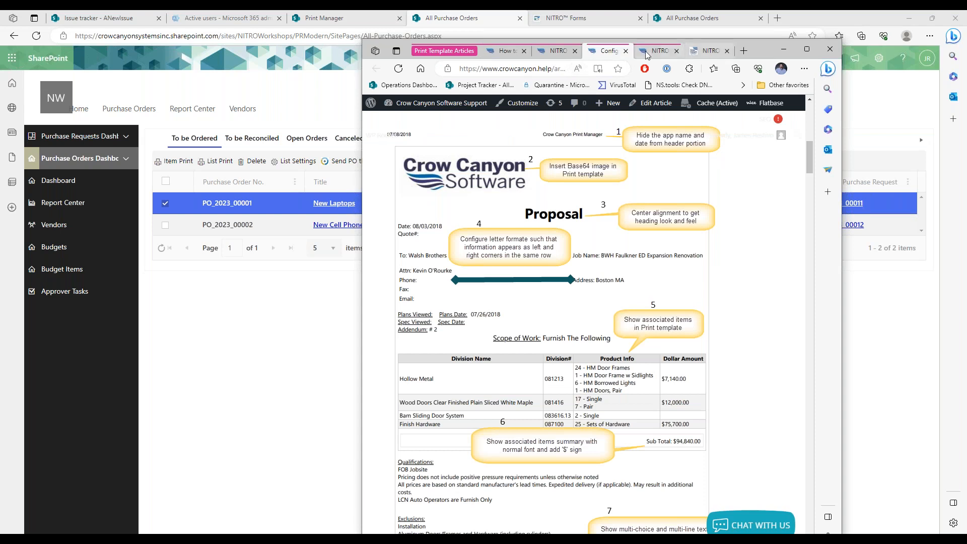
left_click(506, 55)
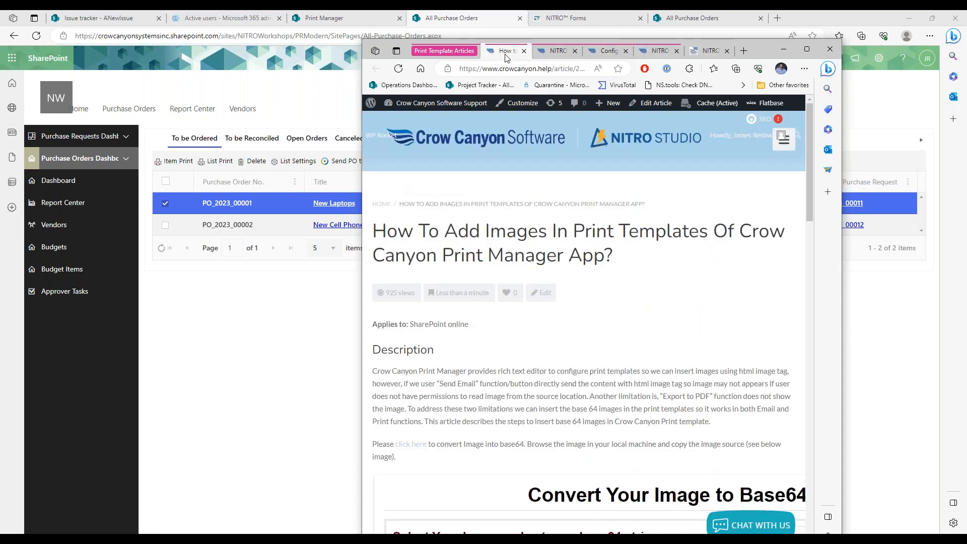
left_click_drag(811, 128, 809, 176)
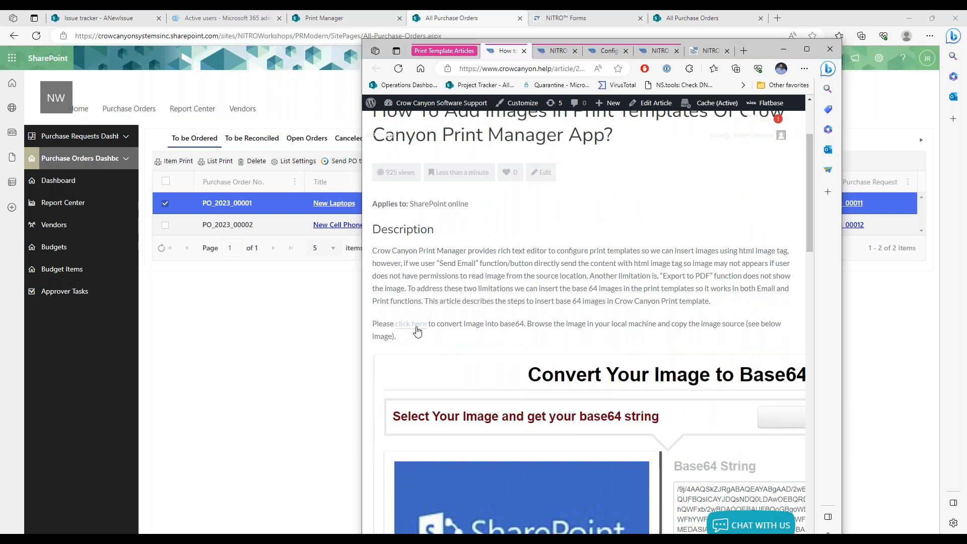
left_click(417, 327)
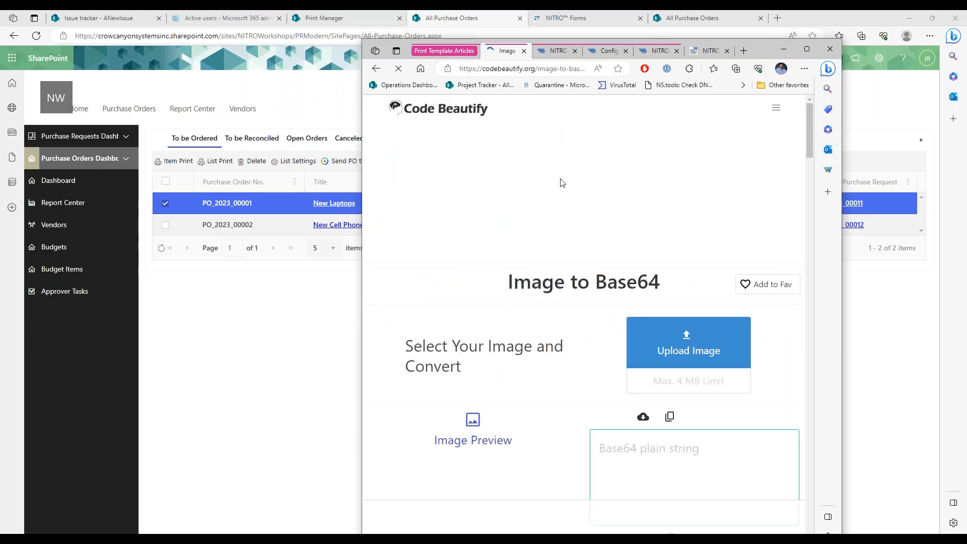
Step: Upload the NITRO-Logo2023-Icon 192x192 image from the Documents folder to the Base64 converter
left_click(696, 341)
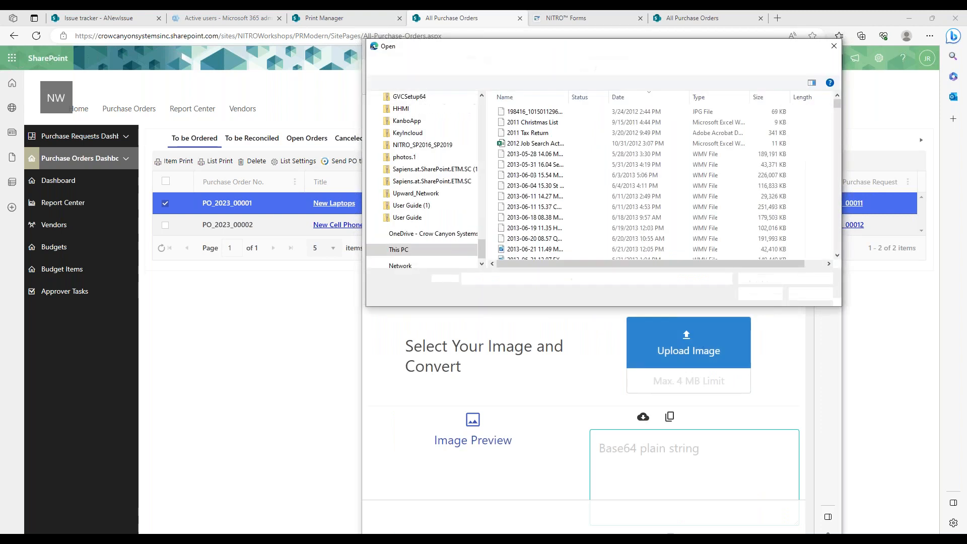
left_click_drag(838, 112, 839, 114)
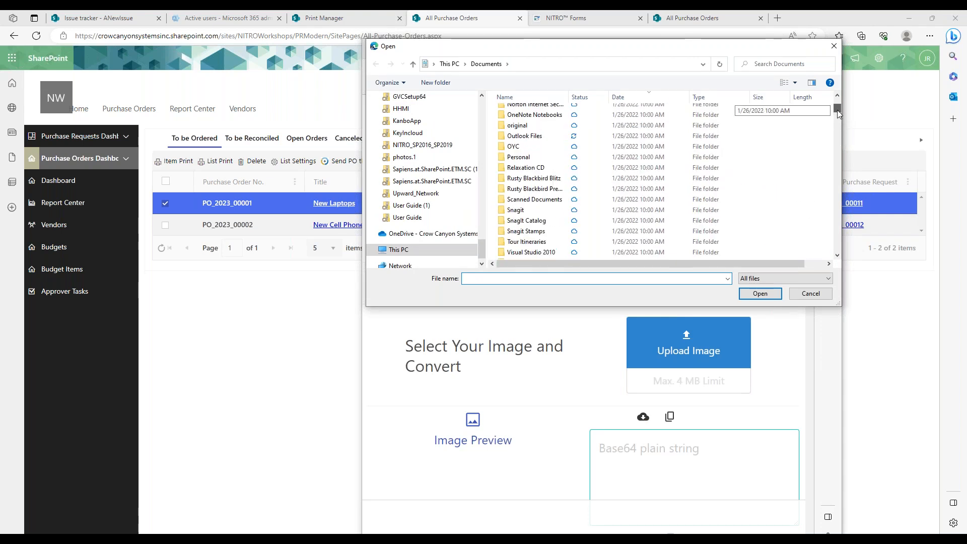
left_click(838, 258)
left_click(839, 256)
left_click(838, 256)
left_click(554, 212)
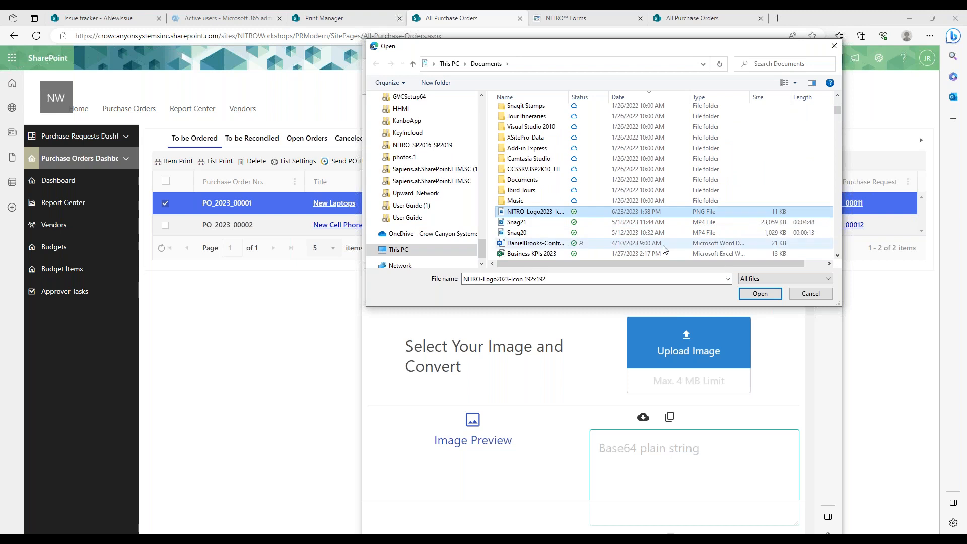
left_click(760, 293)
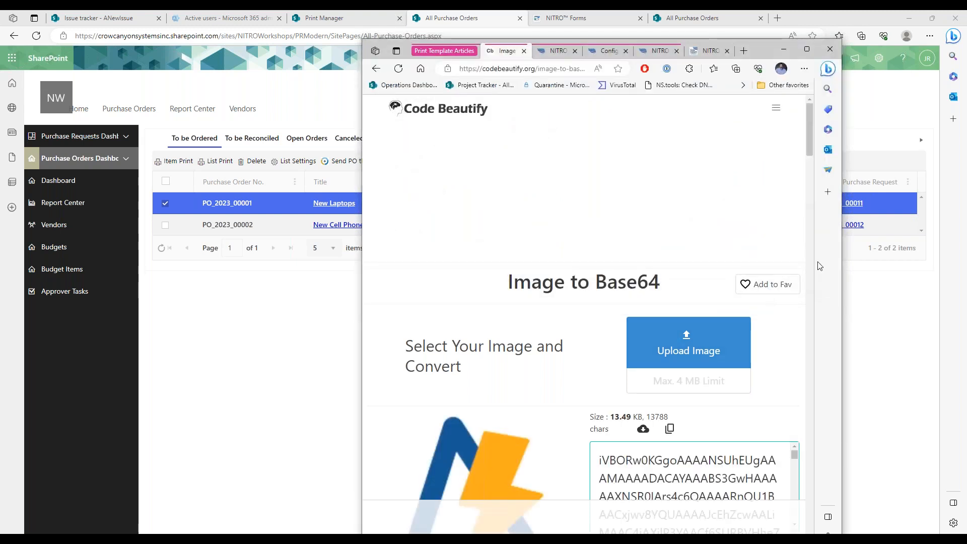
Step: Copy the logo's Base64 string in its HTML img tag form and return to the help article
scroll(805, 137, "down", 6)
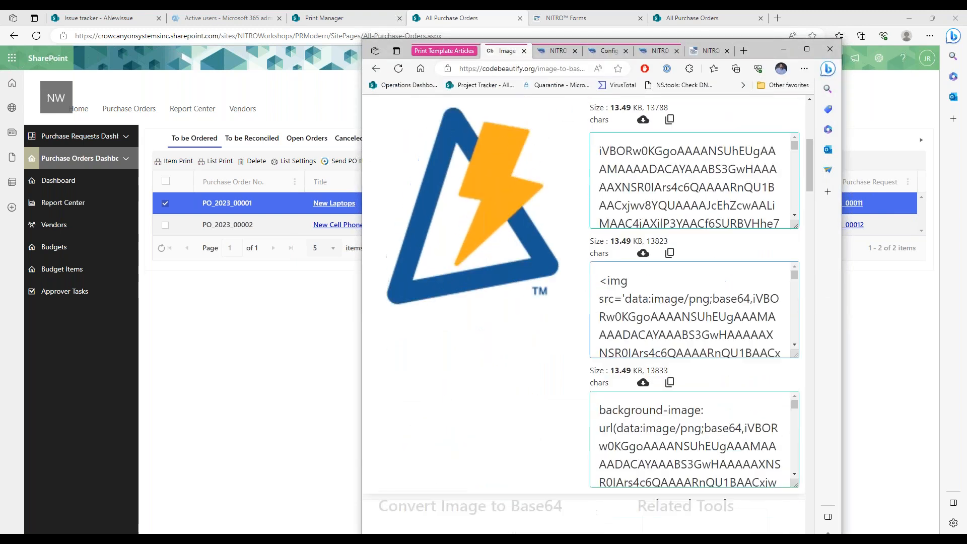
left_click_drag(604, 279, 798, 380)
left_click(671, 253)
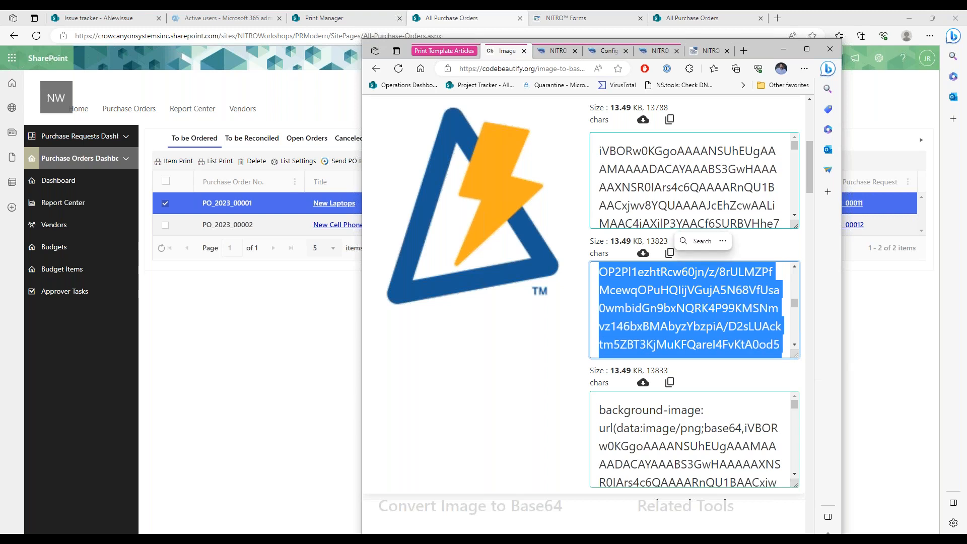
left_click(671, 254)
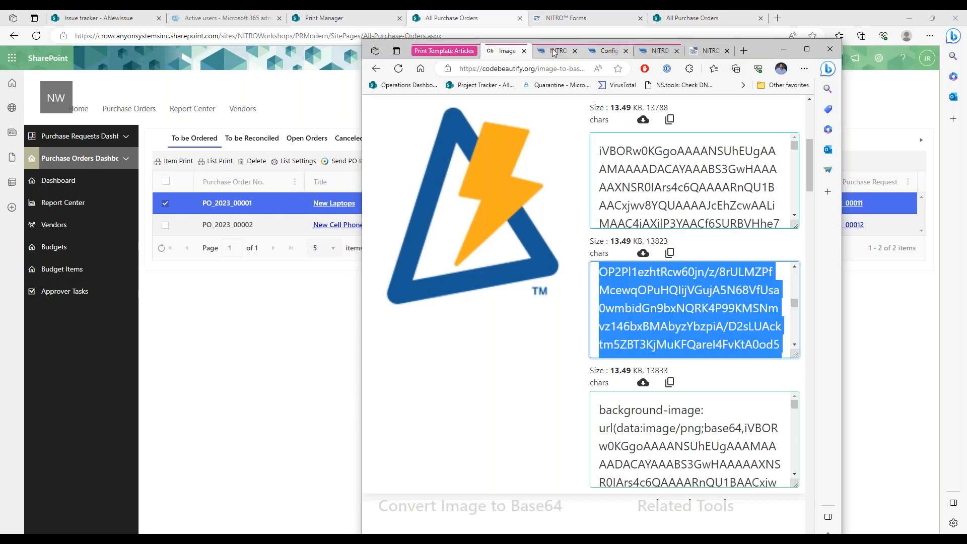
left_click(375, 68)
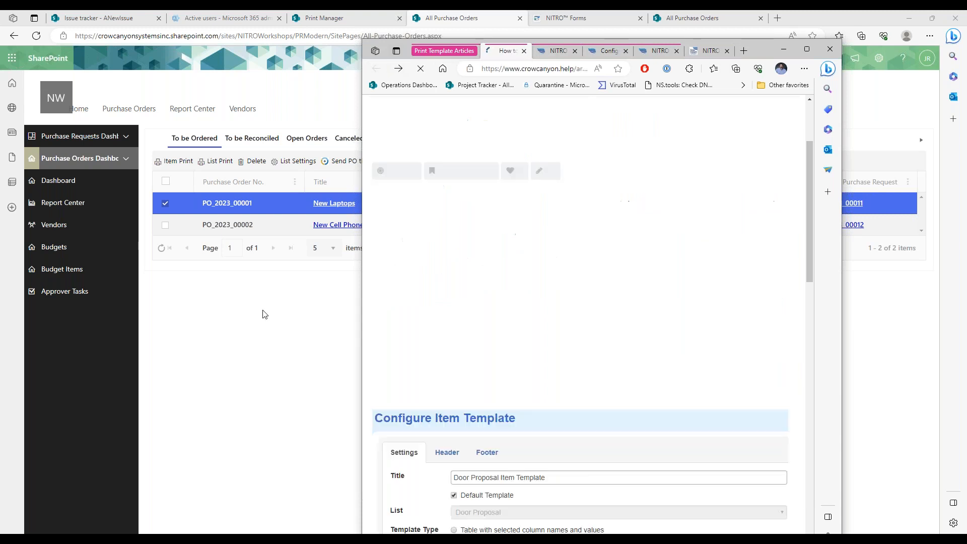
Step: Open Purchase Order Template_CG in Print Manager, examine the header's HTML and logo placeholder, and close the template without saving
left_click(263, 313)
left_click(318, 22)
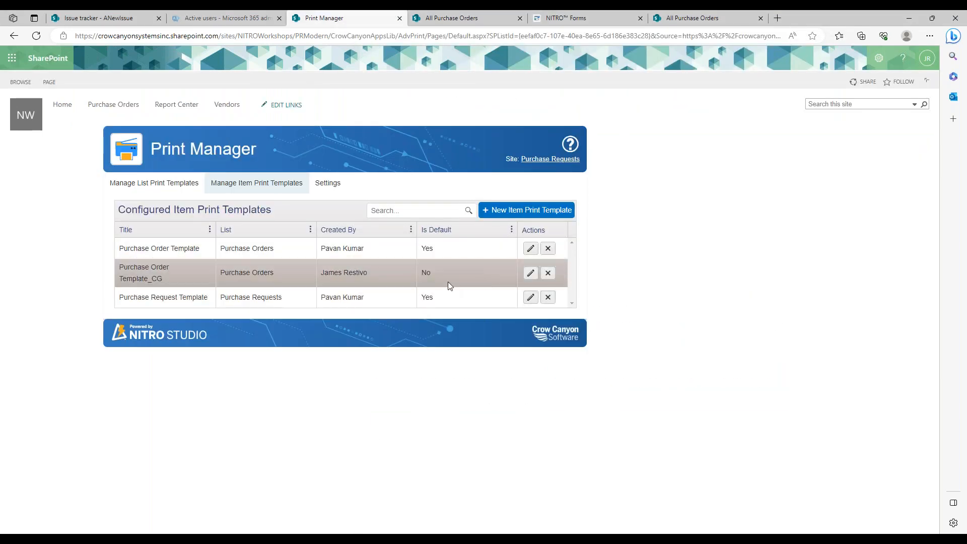
left_click(532, 277)
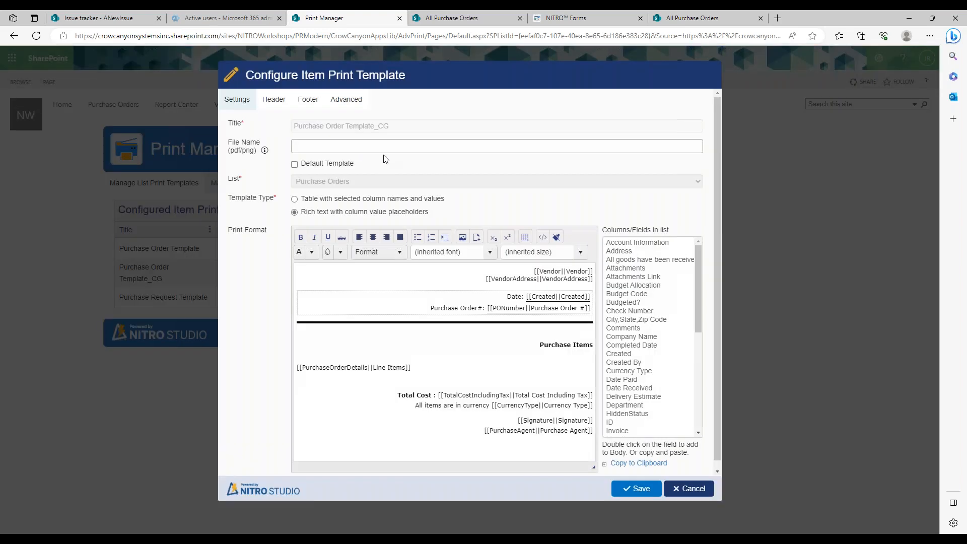
left_click(275, 101)
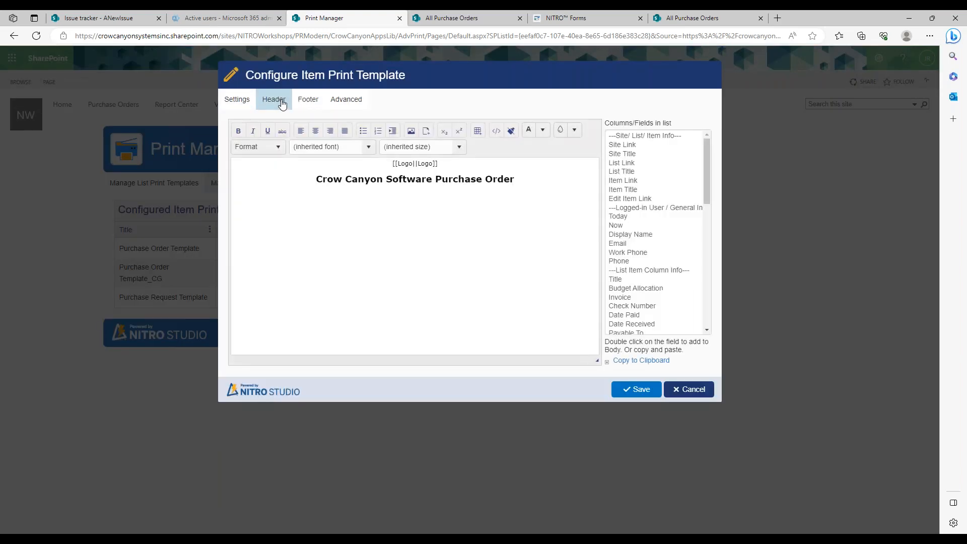
left_click(497, 131)
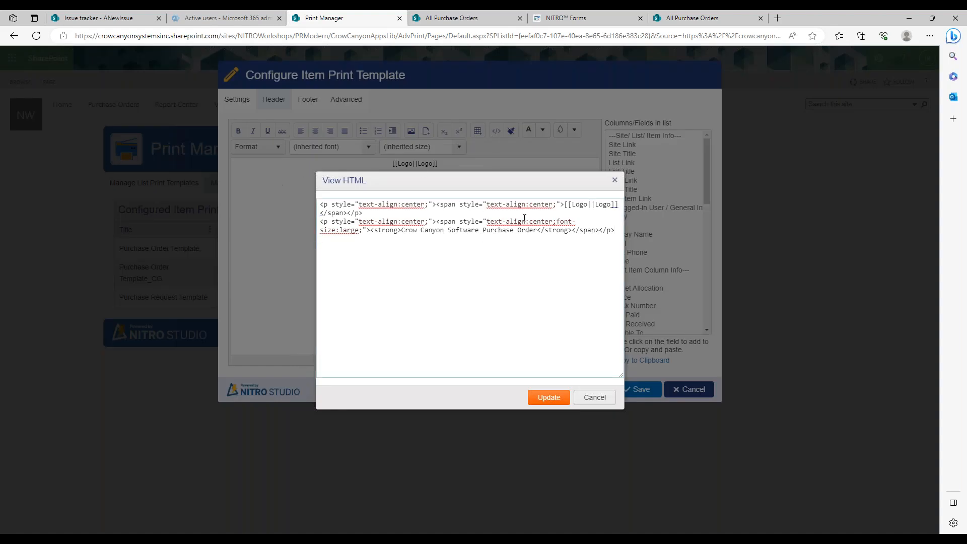
left_click(591, 397)
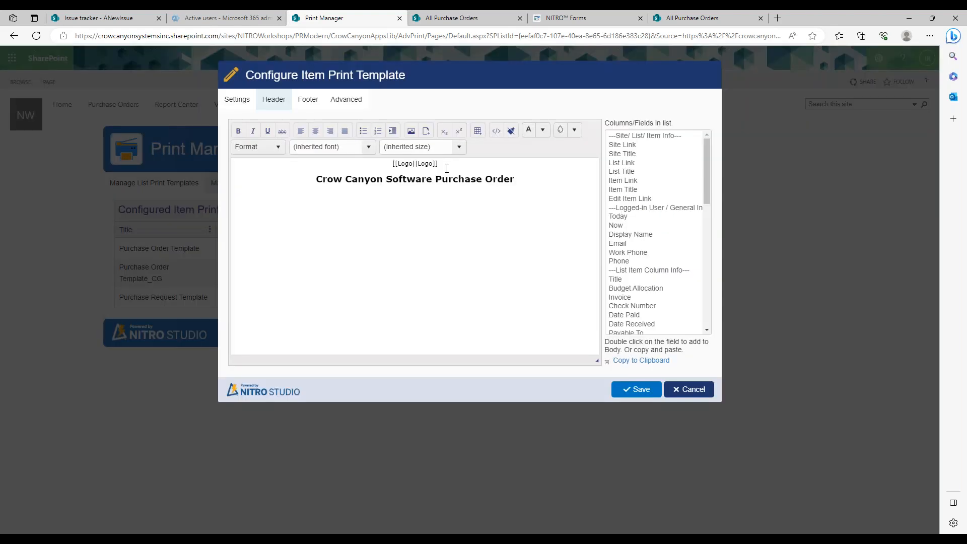
left_click_drag(419, 162, 383, 164)
left_click(688, 389)
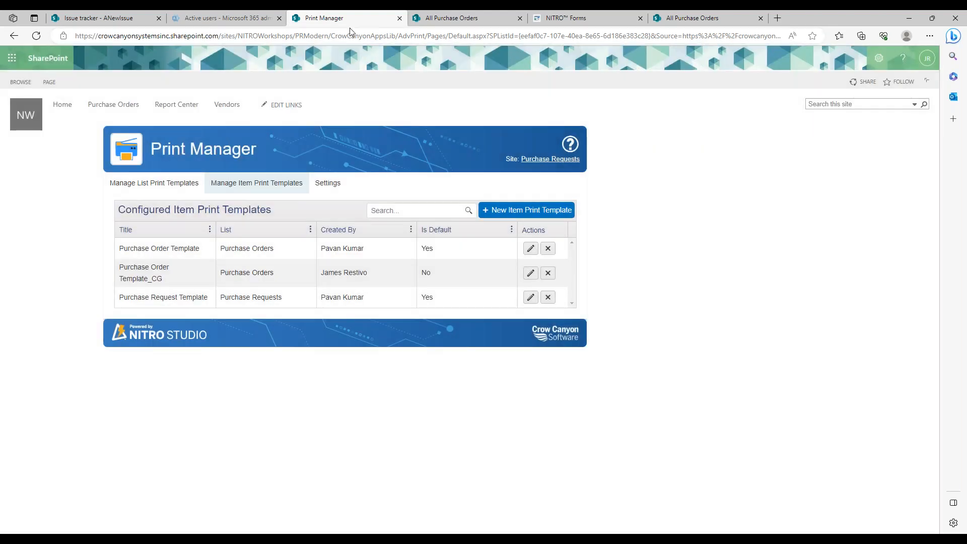
Step: Open the New Laptops purchase order and view the vendor details and logo in its CG Columns section
left_click(452, 19)
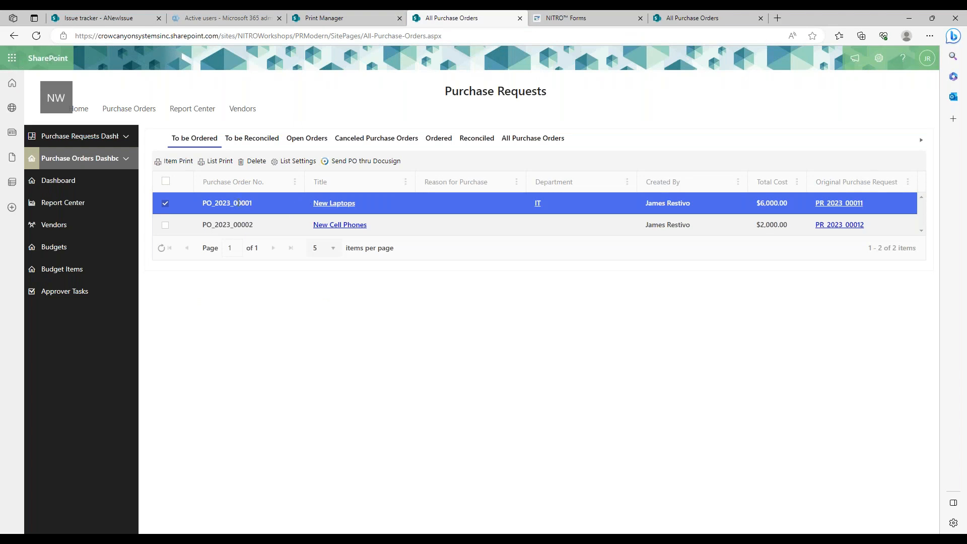
left_click(344, 206)
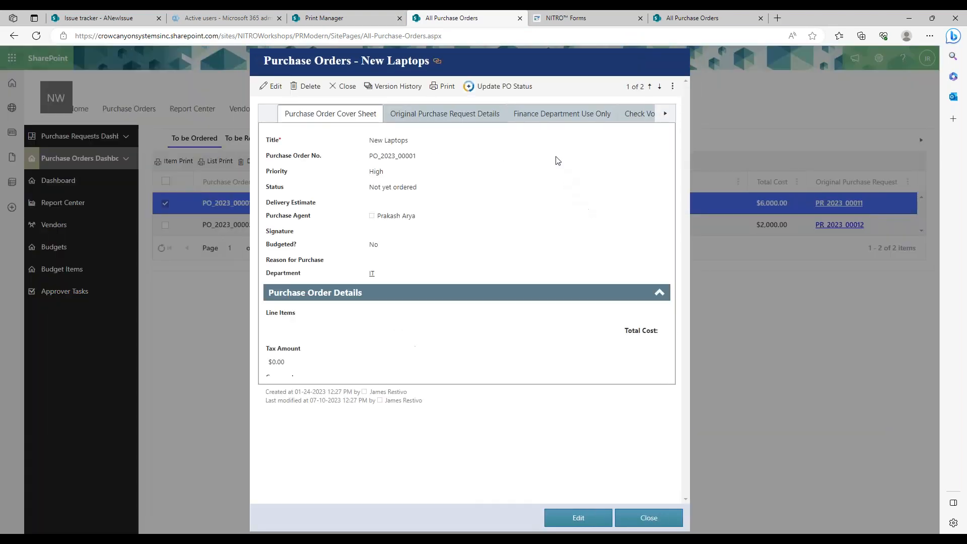
left_click(665, 113)
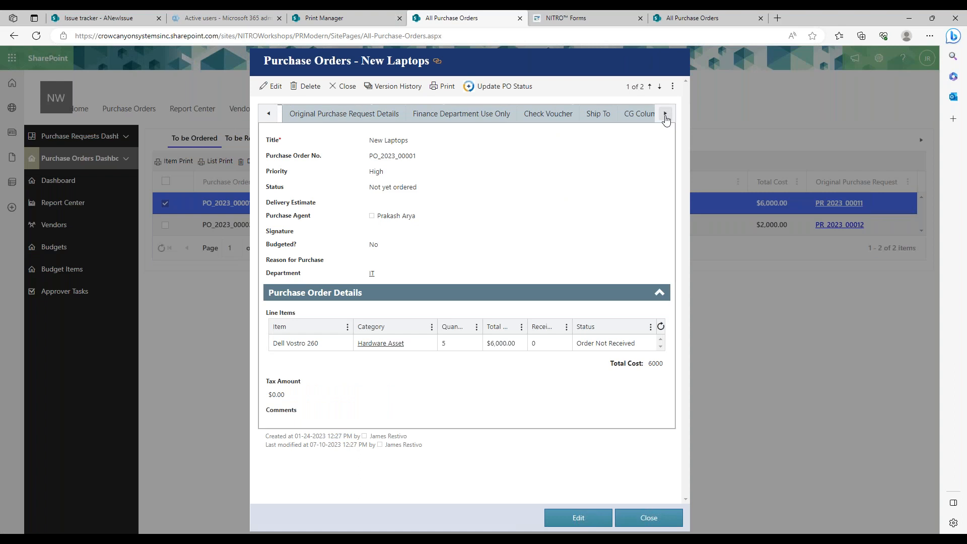
left_click(626, 117)
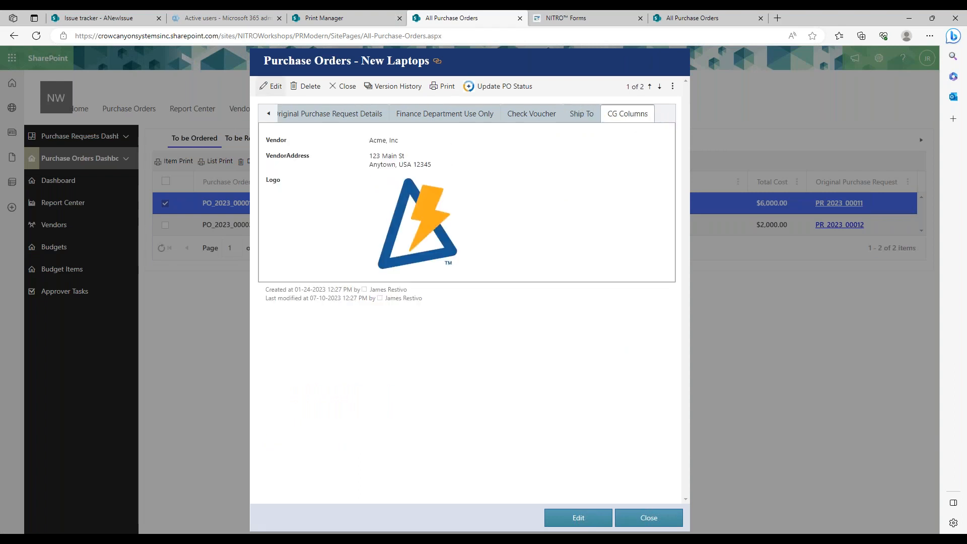
Step: Put the New Laptops order in edit mode, examine the Base64 image code in its Logo field, and cancel the edit
left_click(271, 87)
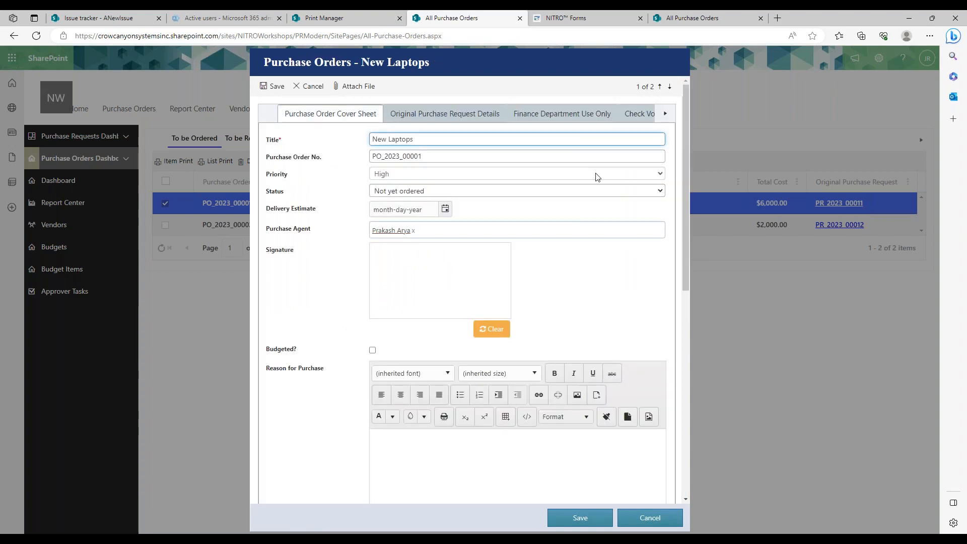
left_click(666, 113)
left_click(643, 115)
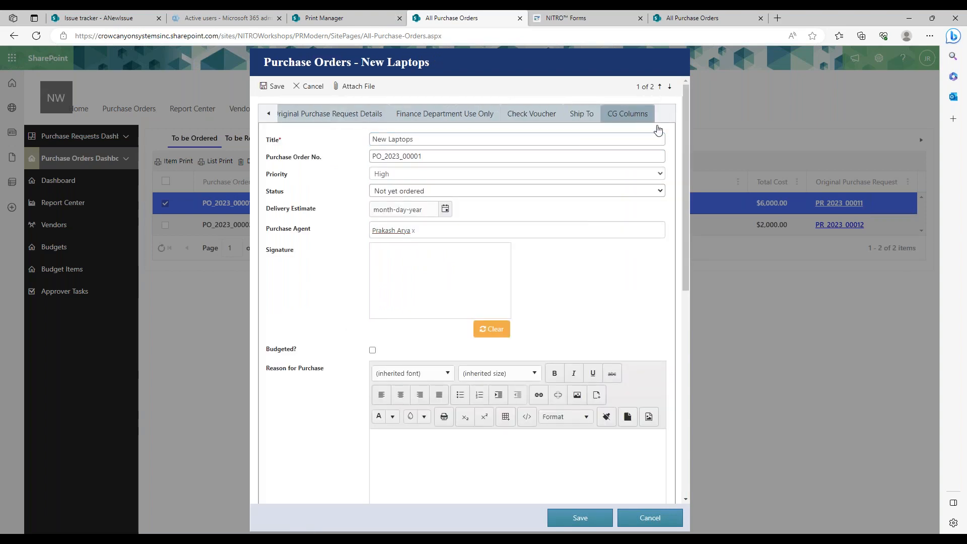
left_click_drag(382, 225, 654, 328)
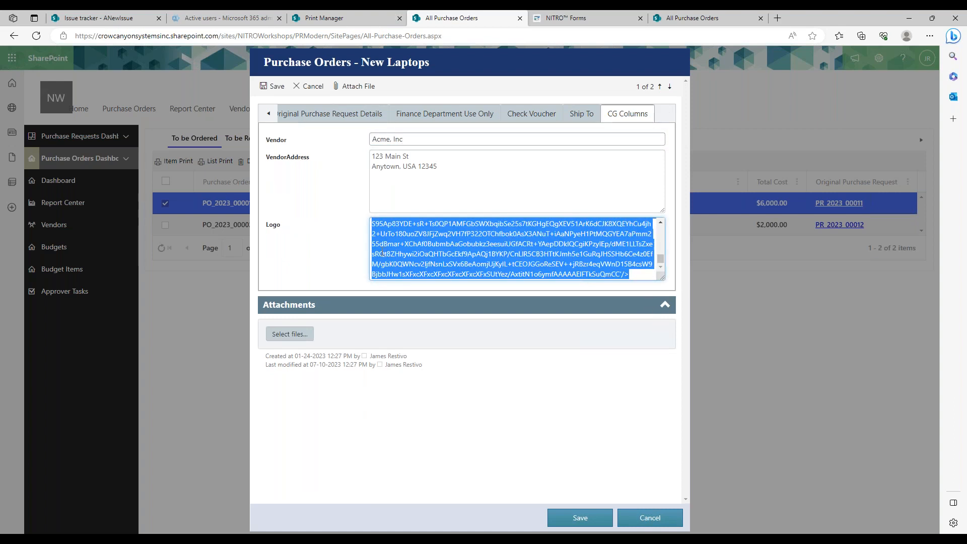
left_click(354, 250)
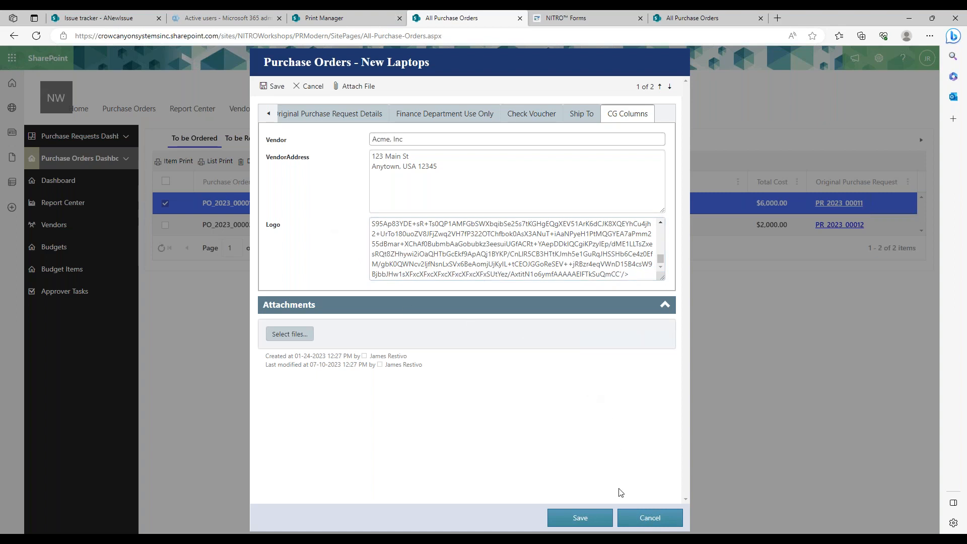
left_click(645, 516)
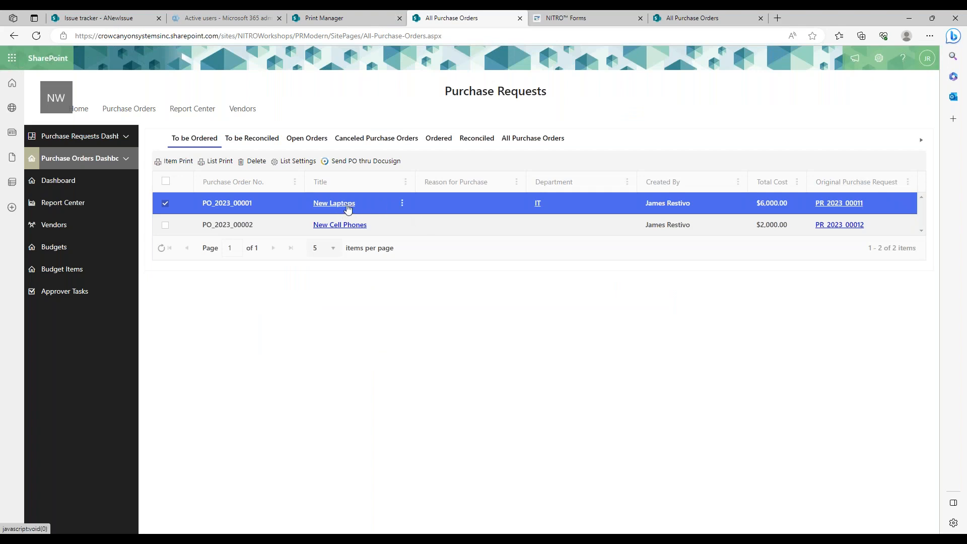
Step: Open the New Laptops purchase order, view its cover sheet, and close it
left_click(340, 204)
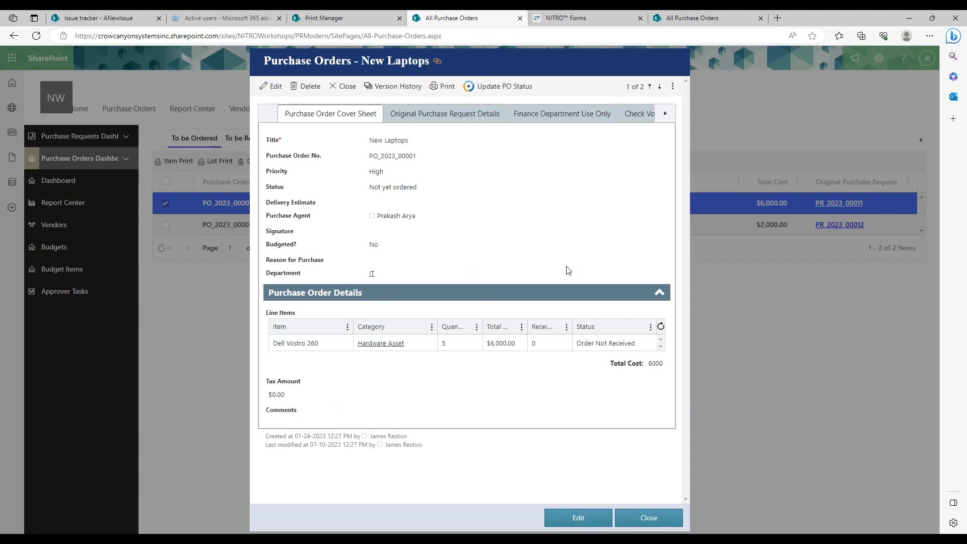
left_click(650, 520)
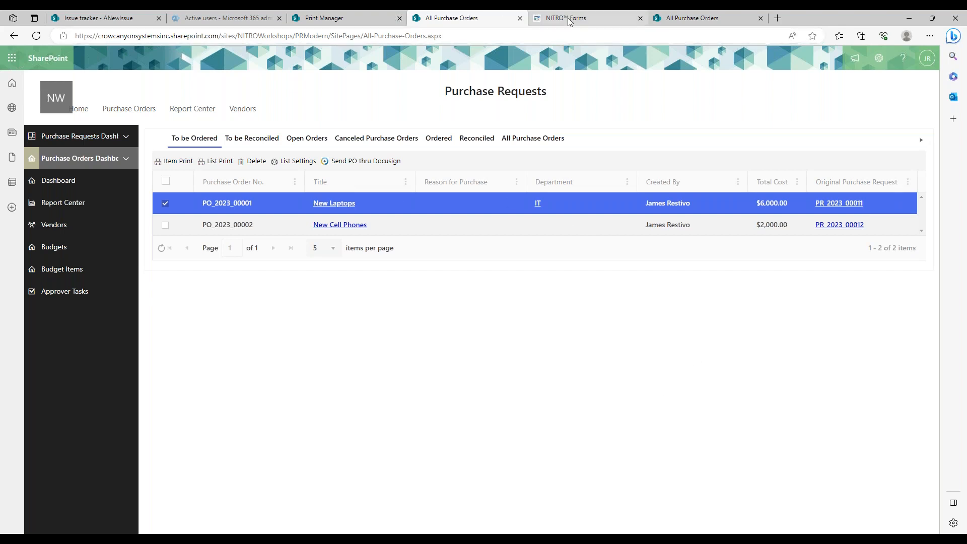
Step: Open Purchase Order Template_CG in Print Manager and paste the copied Base64 logo img tag into the footer's HTML
left_click(370, 21)
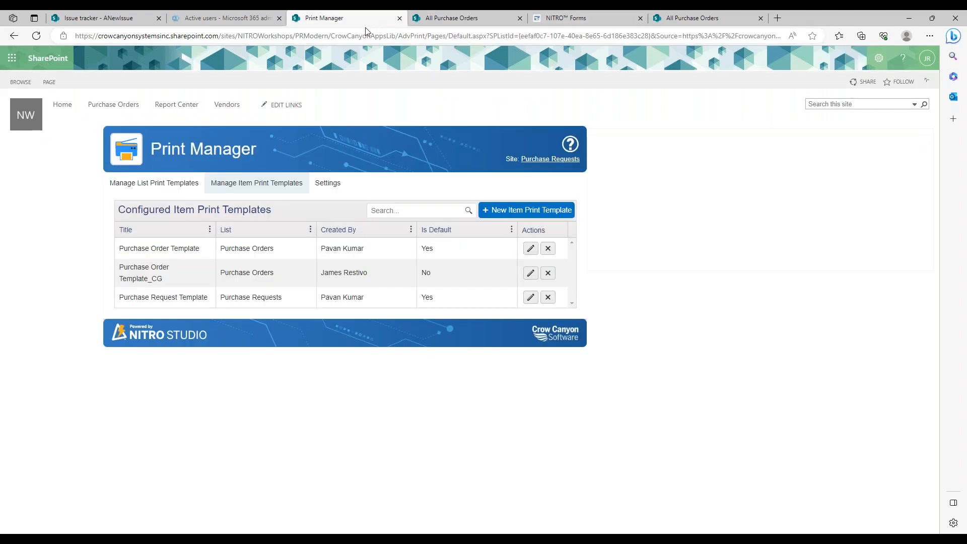
left_click(530, 273)
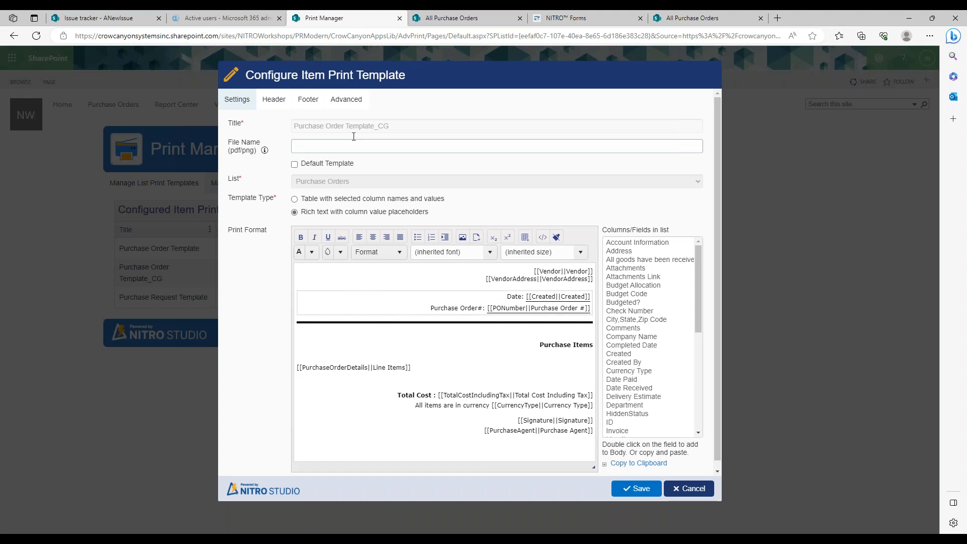
left_click(308, 100)
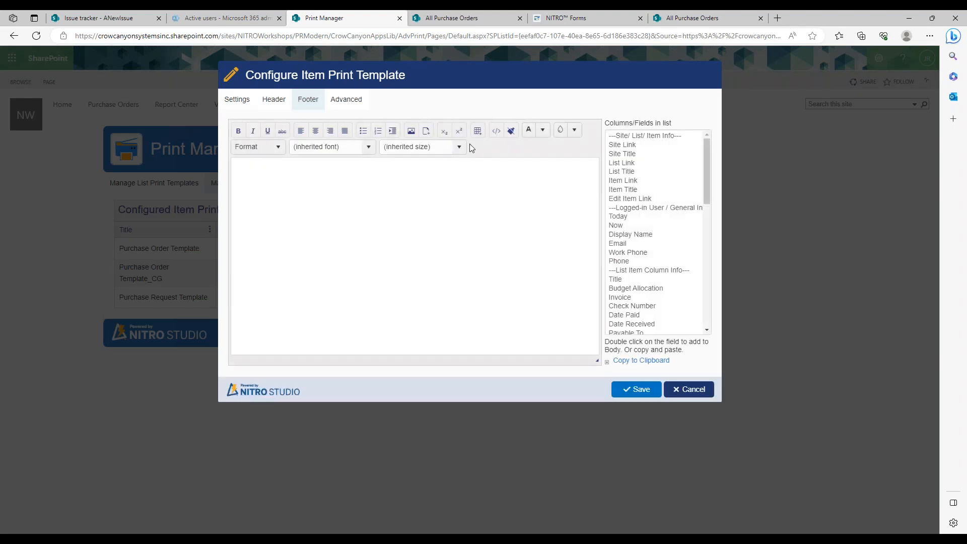
left_click(497, 132)
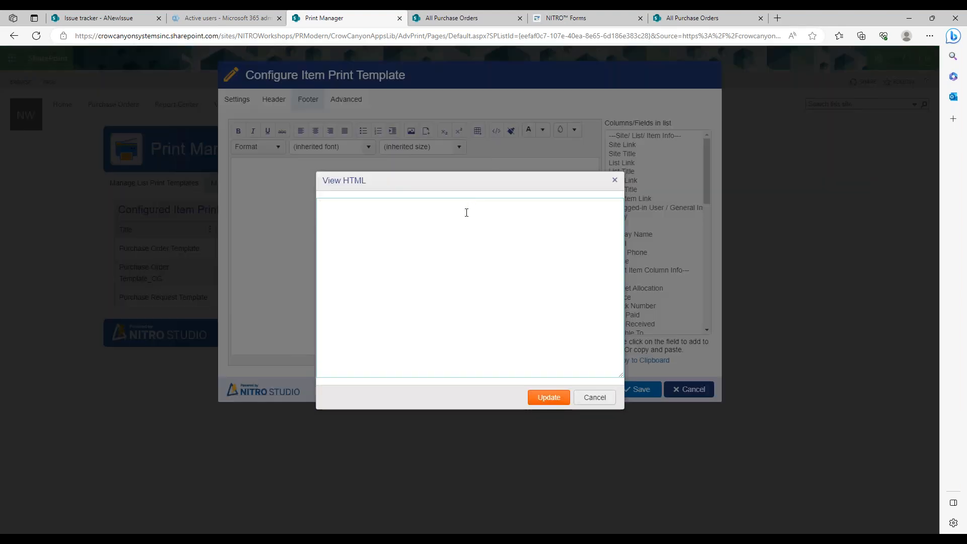
key("ctrl+v")
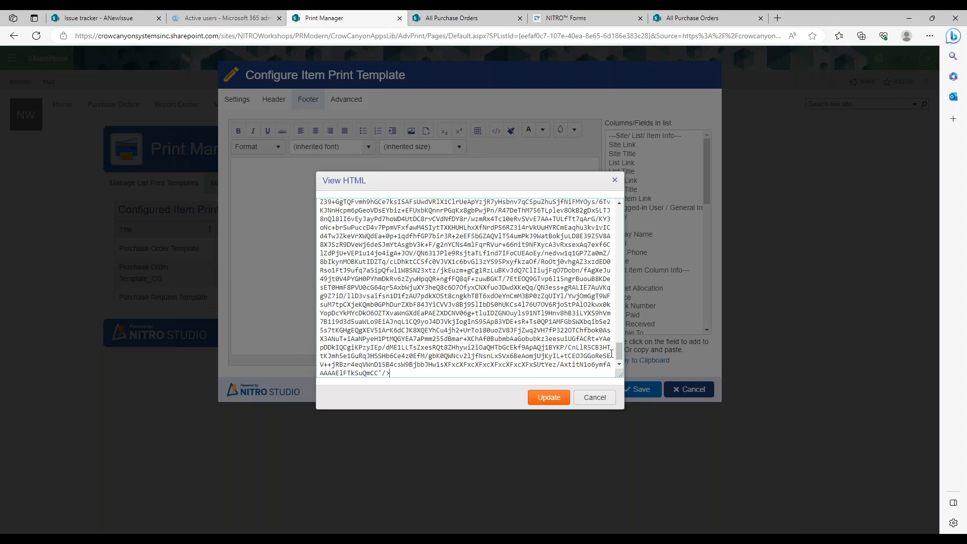
left_click_drag(619, 354, 588, 196)
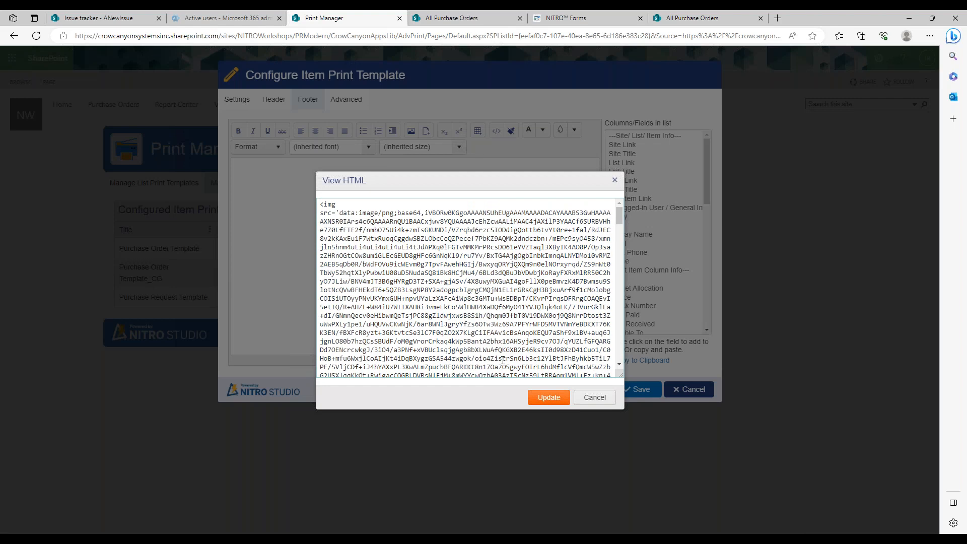
left_click(549, 398)
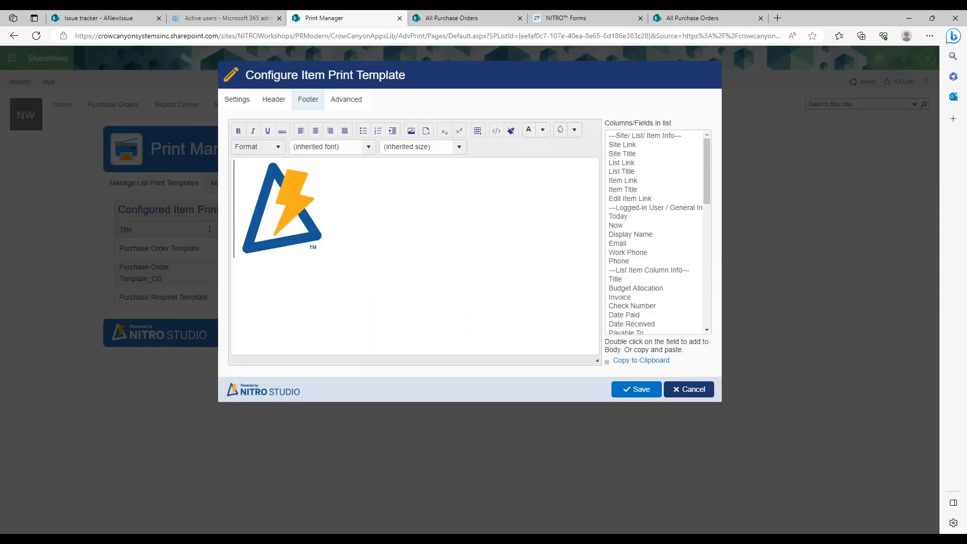
Step: Delete the logo image from the template's footer and return to the template's general settings
double_click(274, 194)
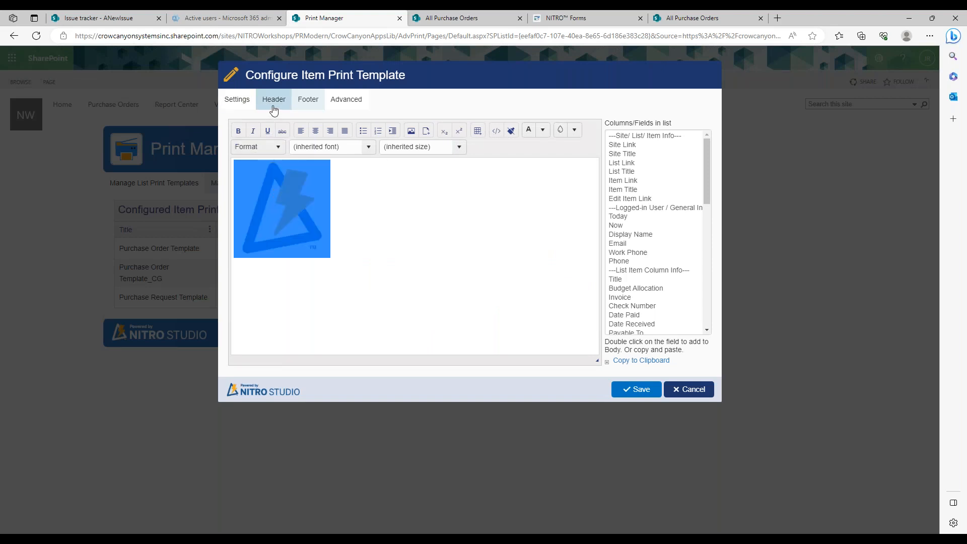
key("Delete")
left_click(241, 106)
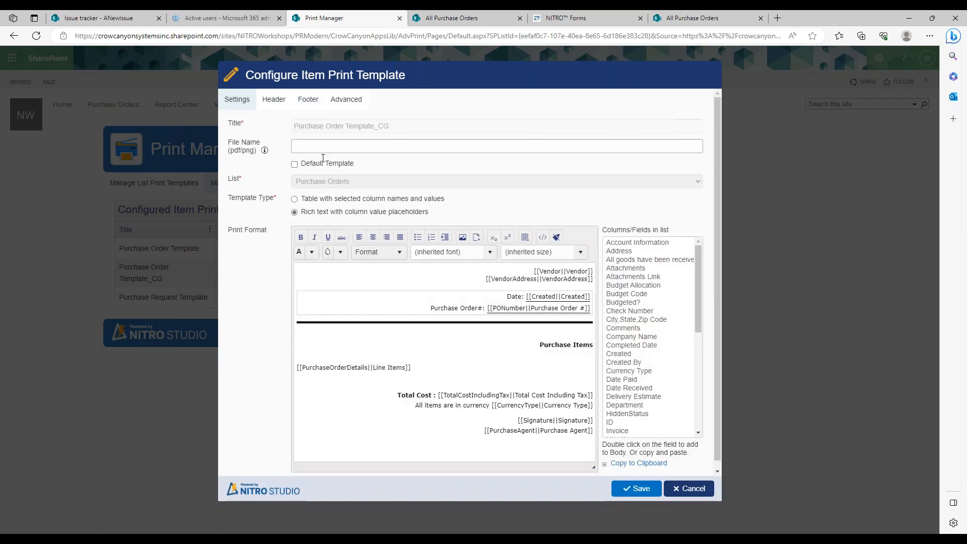
Step: Paste the Base64 logo img tag on a new first line of the Print Format HTML and apply the update
left_click(543, 237)
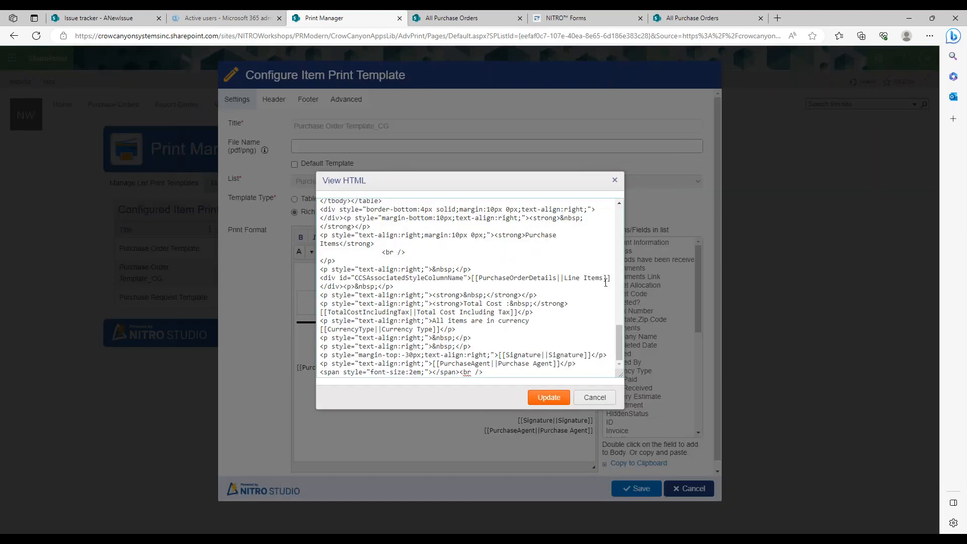
left_click_drag(619, 339, 620, 214)
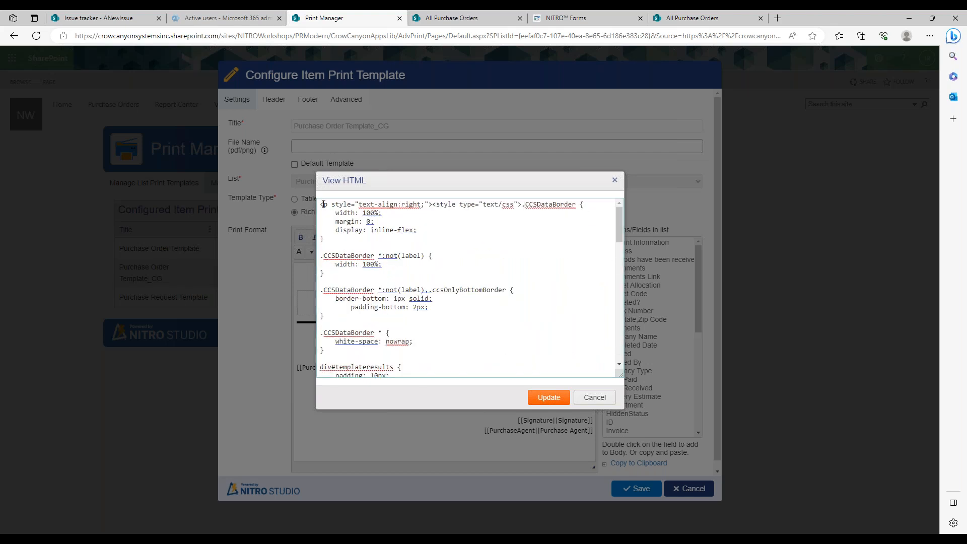
key("Return")
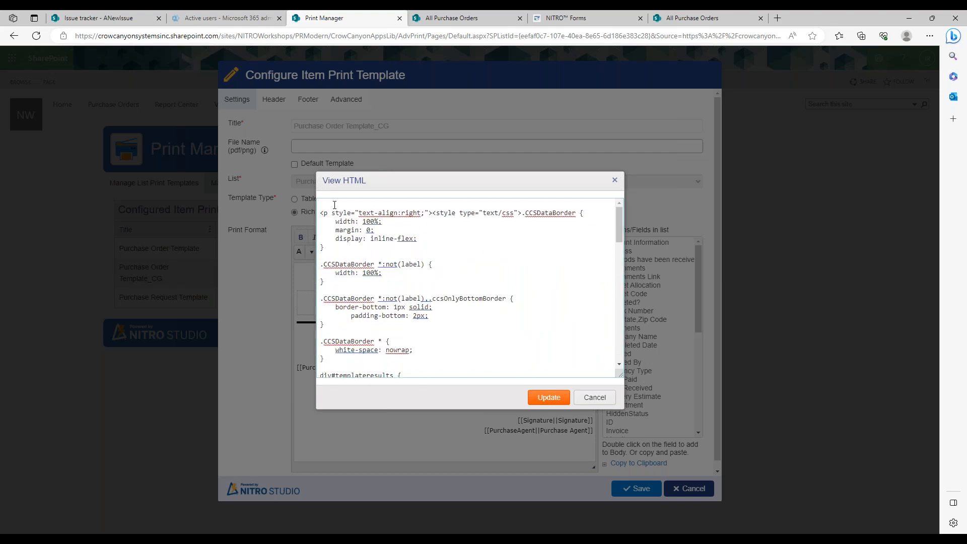
key("ctrl+v")
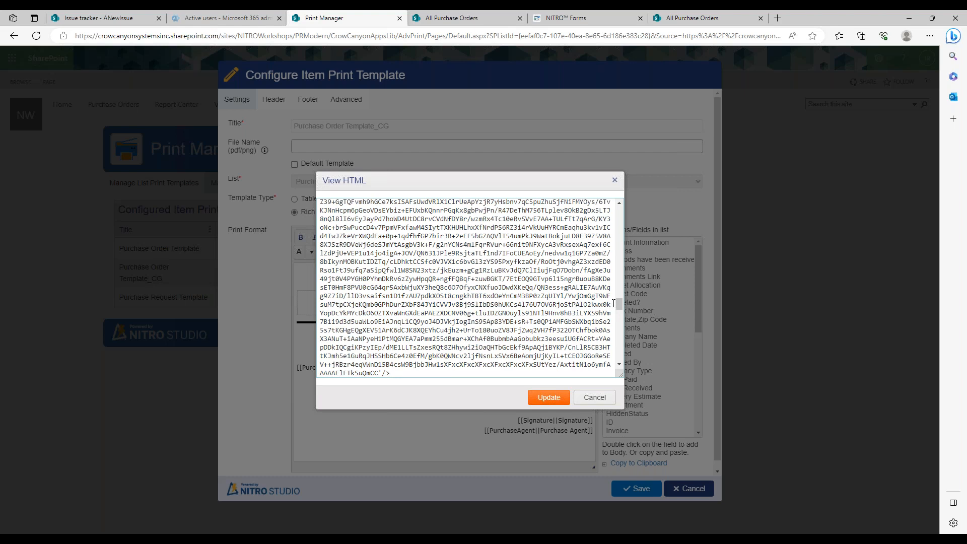
scroll(624, 281, "up", 2)
left_click_drag(624, 281, 619, 361)
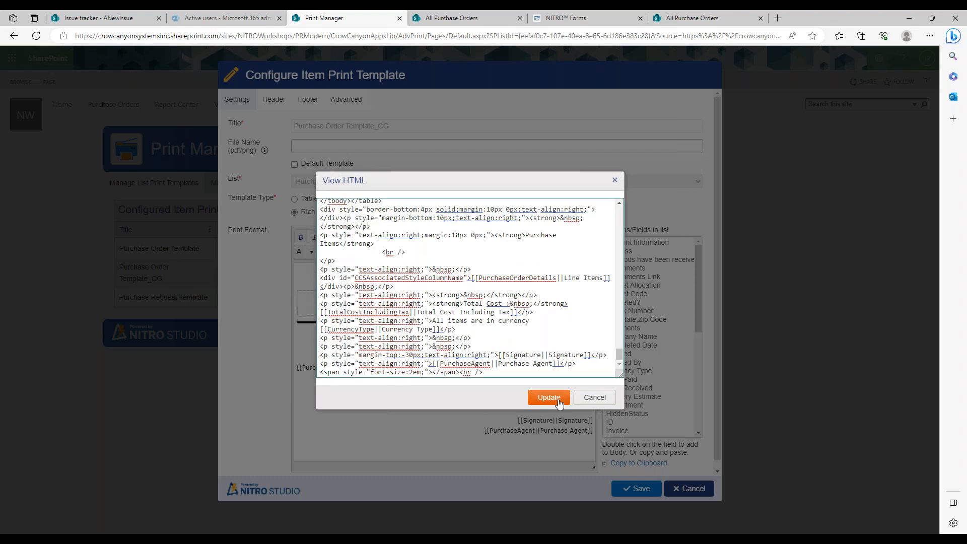
left_click(548, 398)
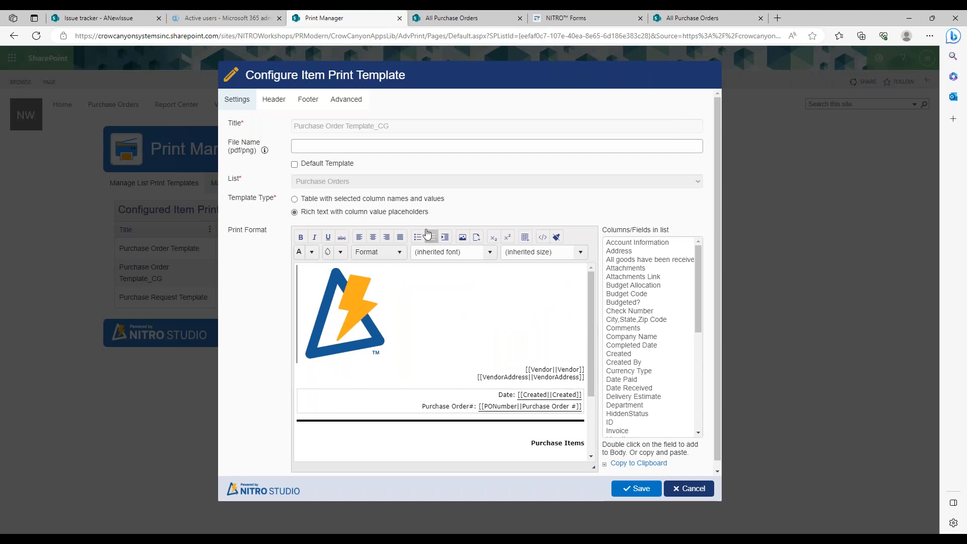
Step: Try center and right alignment on the logo in the print format, ending with left alignment
left_click(373, 237)
left_click(387, 237)
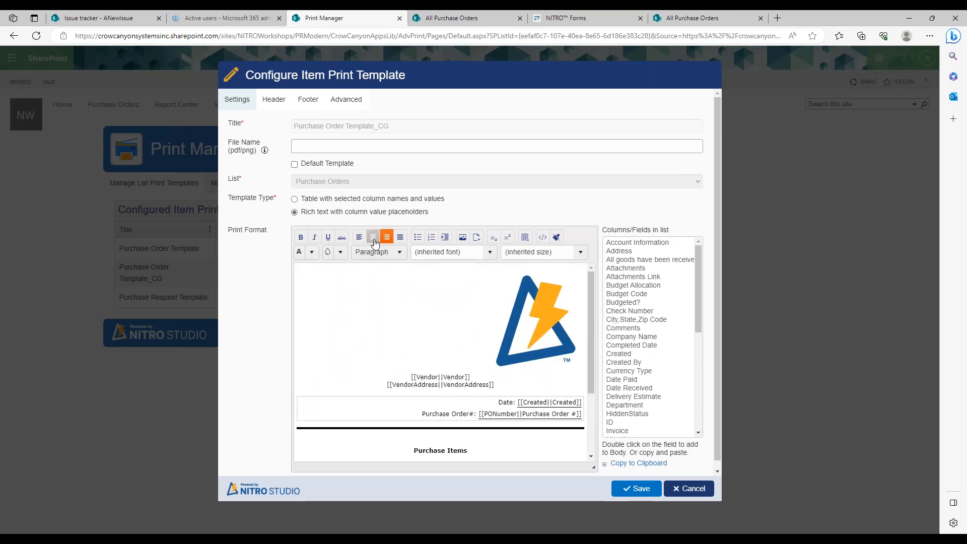
left_click(374, 239)
left_click(359, 241)
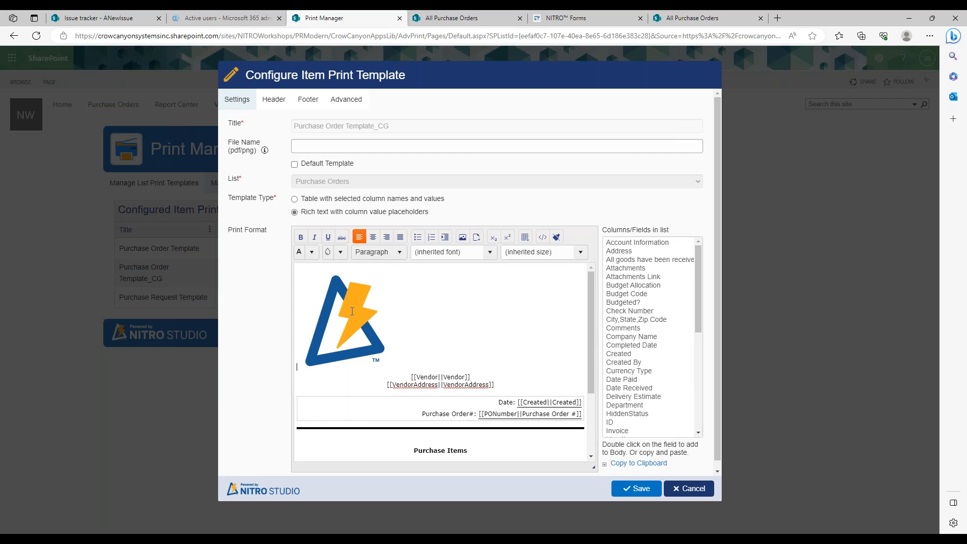
Step: Select the logo image, examine the Print Format HTML source, and close it without updating
left_click_drag(400, 313, 388, 312)
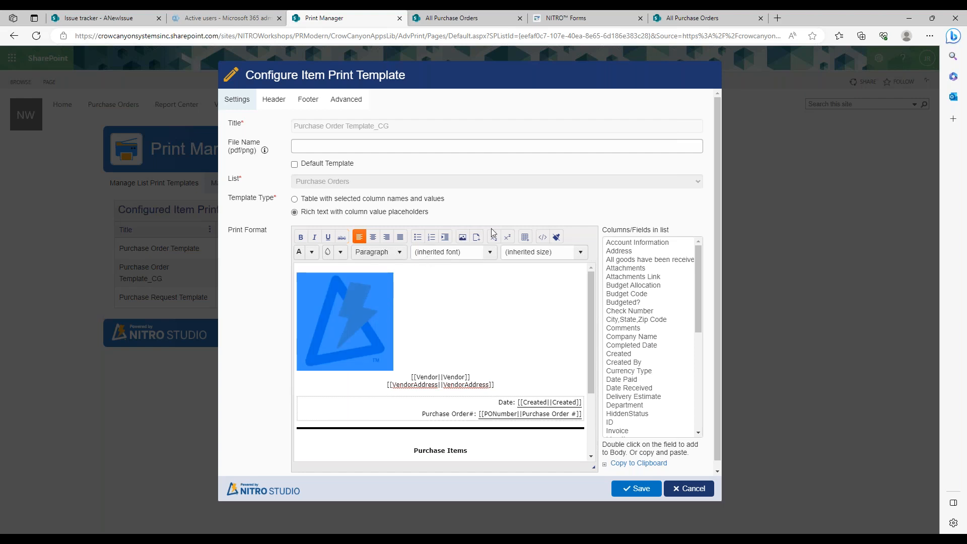
left_click(543, 237)
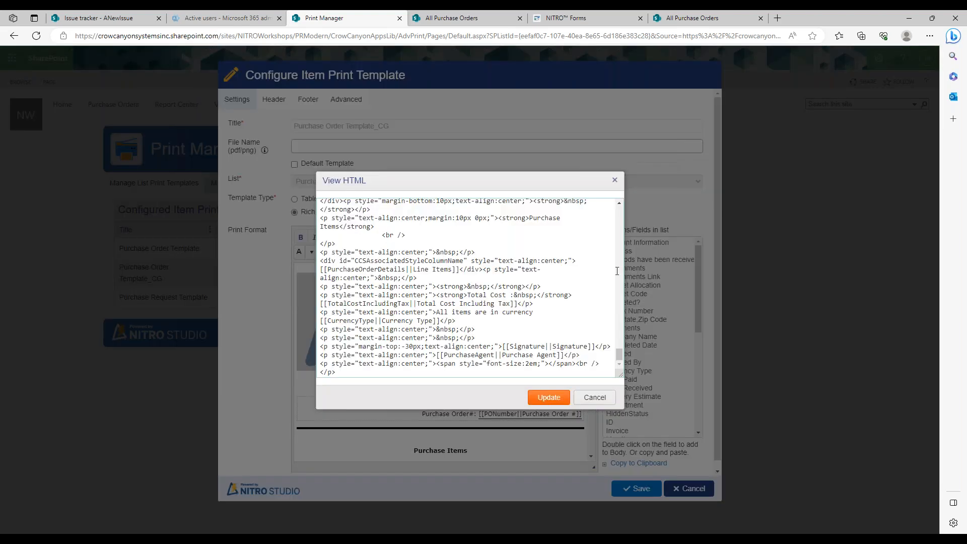
scroll(615, 373, "up", 10)
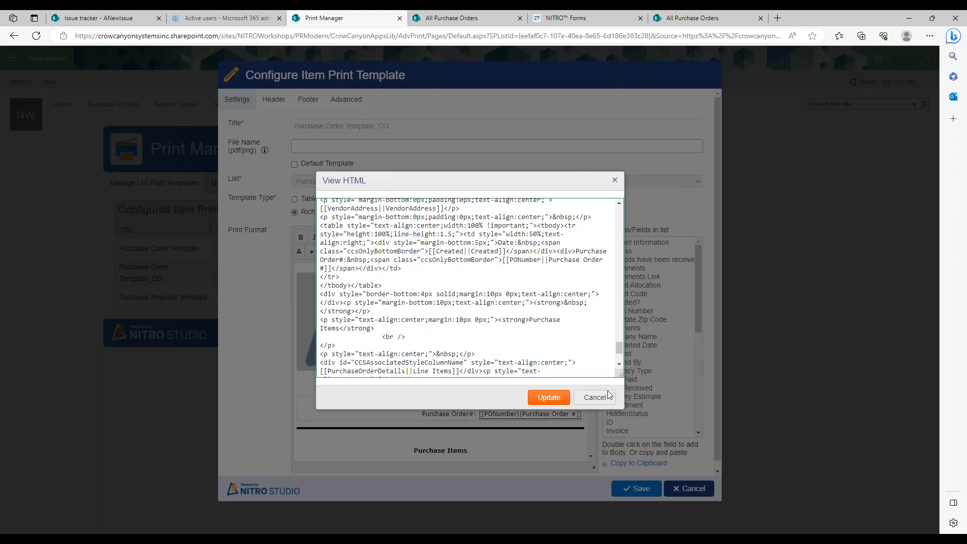
left_click(595, 398)
Step: Delete the logo from the print format and right-align the Vendor and VendorAddress placeholders
key("Delete")
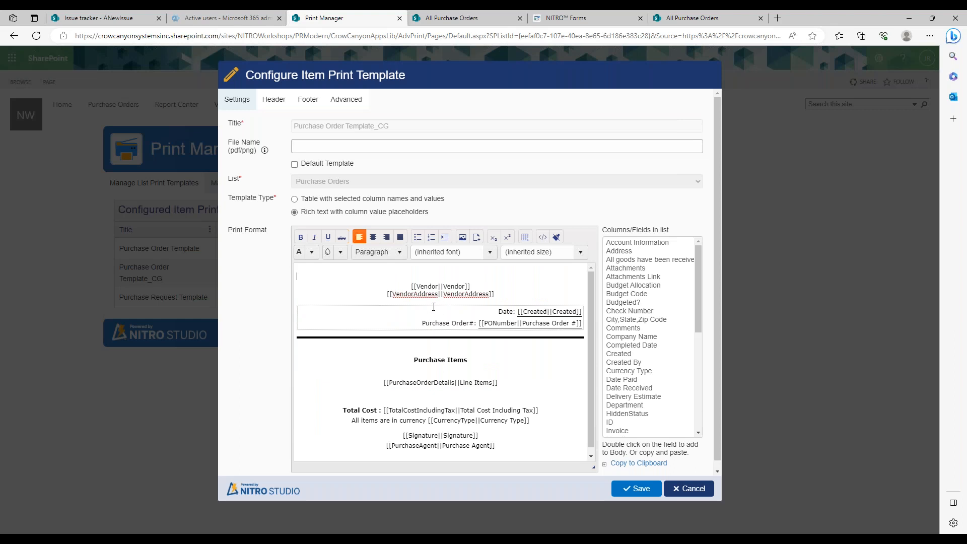
left_click_drag(515, 294, 451, 286)
left_click(387, 237)
left_click(554, 273)
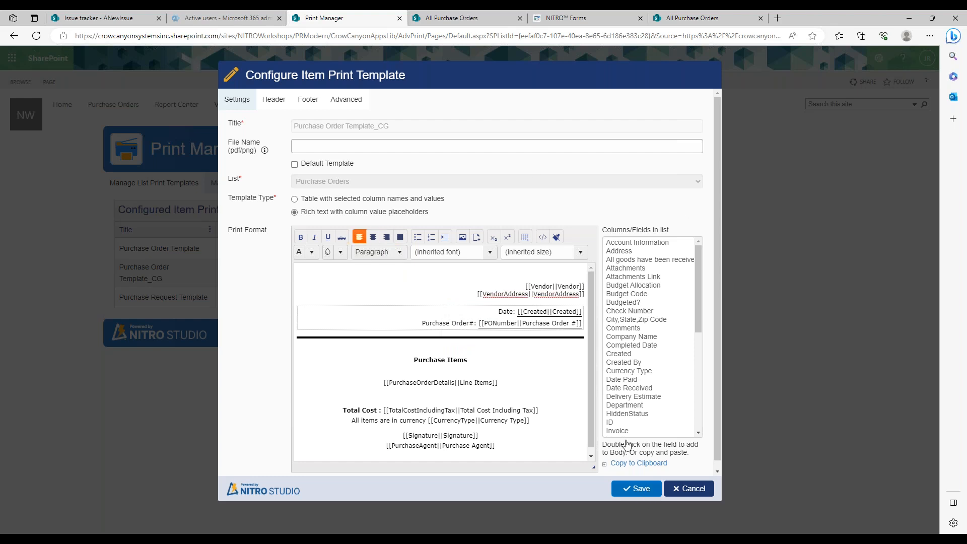
Step: Check the Logo placeholder in the template's header and close the template without saving
left_click(274, 99)
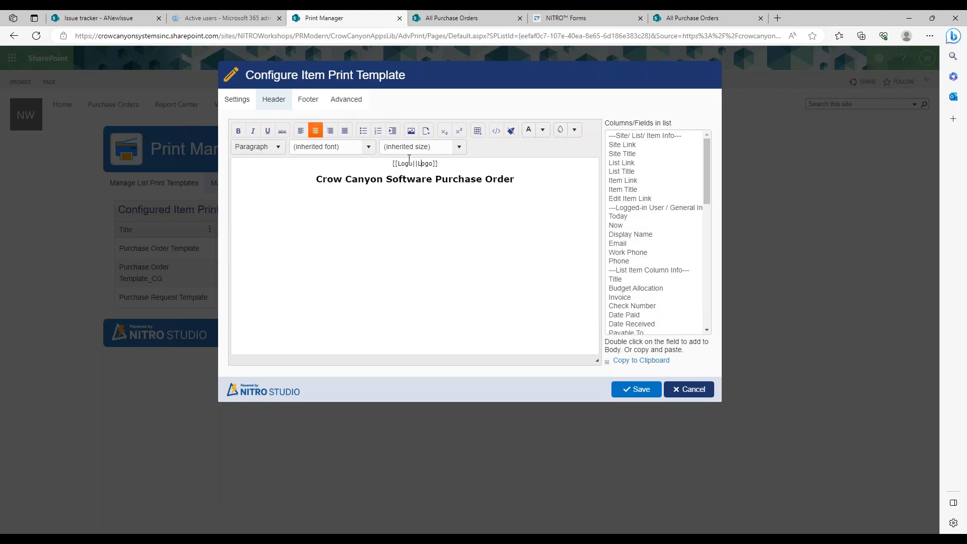
left_click(243, 101)
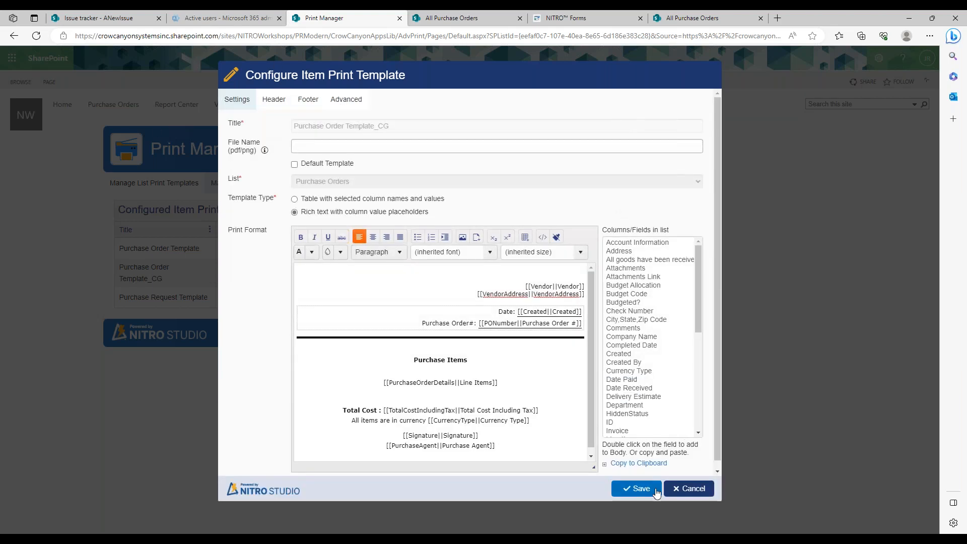
left_click(686, 491)
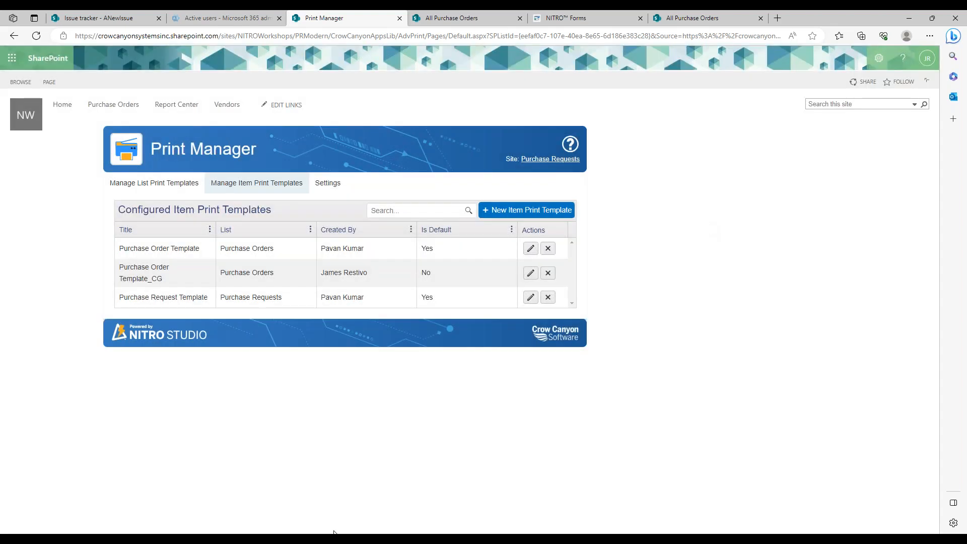
Step: Switch to the help articles, examine the border removal article and the annotated Proposal print template example, and minimize the window
left_click(207, 540)
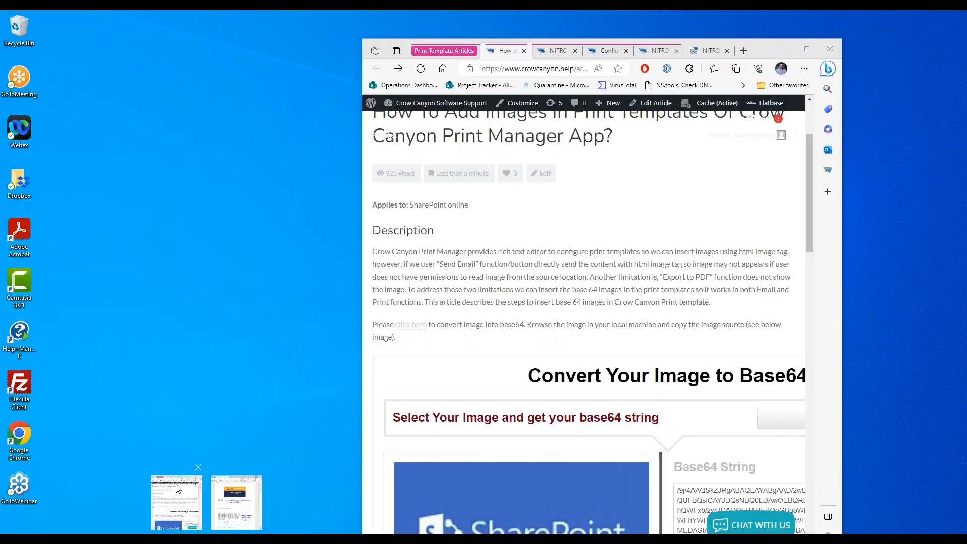
left_click(177, 487)
left_click(556, 55)
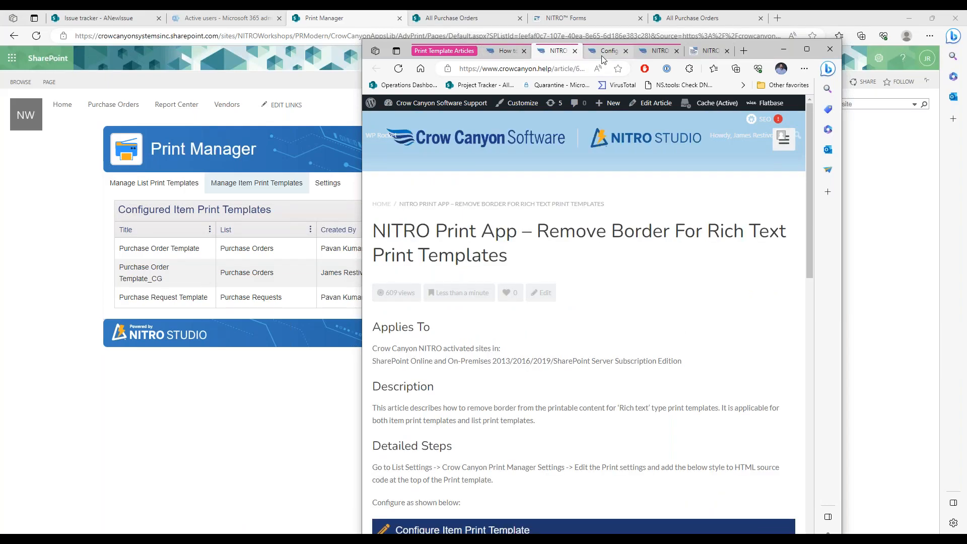
left_click(607, 50)
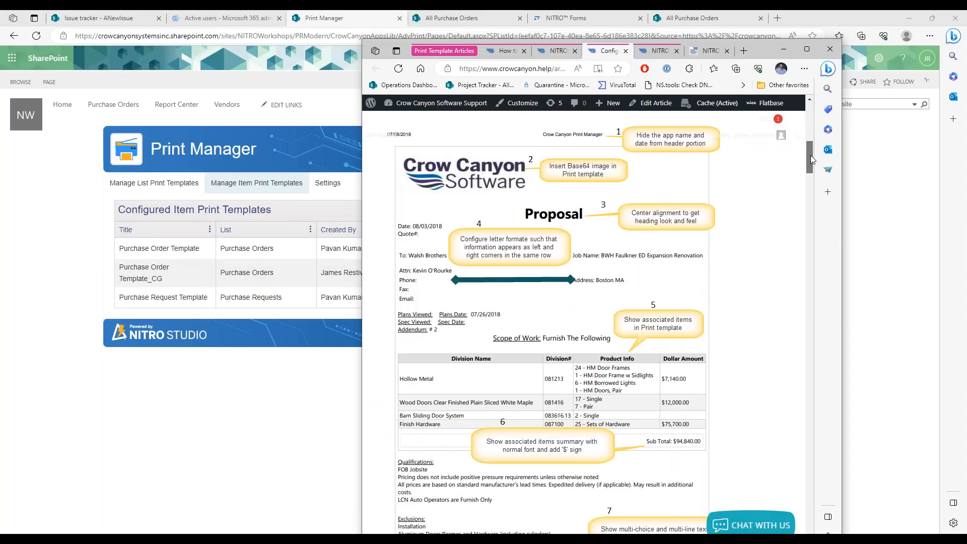
scroll(812, 155, "down", 1)
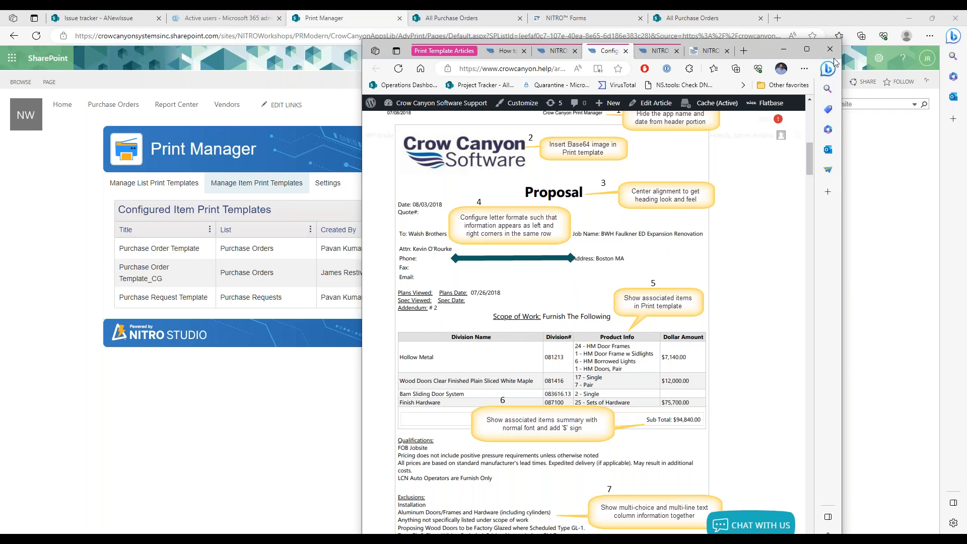
left_click(784, 49)
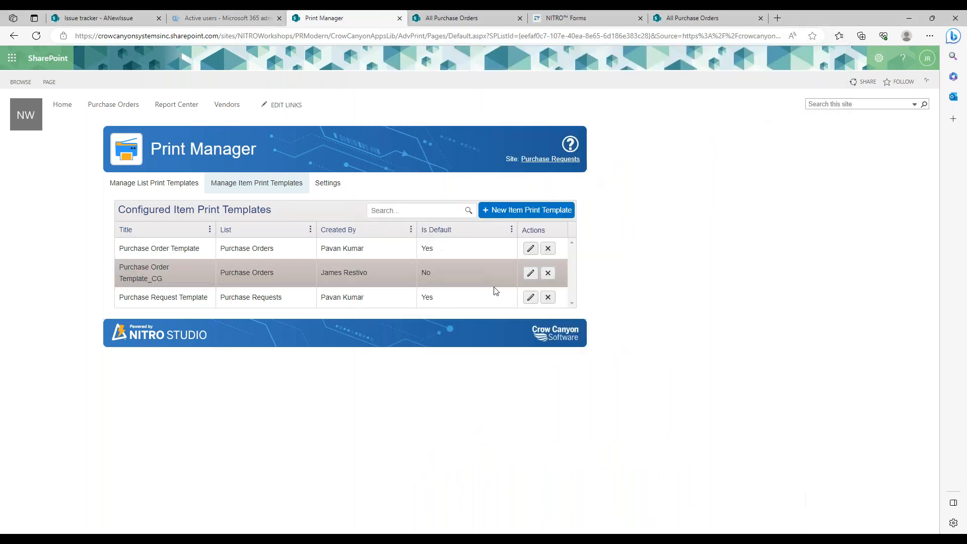
Step: Open Purchase Order Template_CG for editing and insert a table with 2 columns and 1 row above the Vendor placeholder
left_click(530, 272)
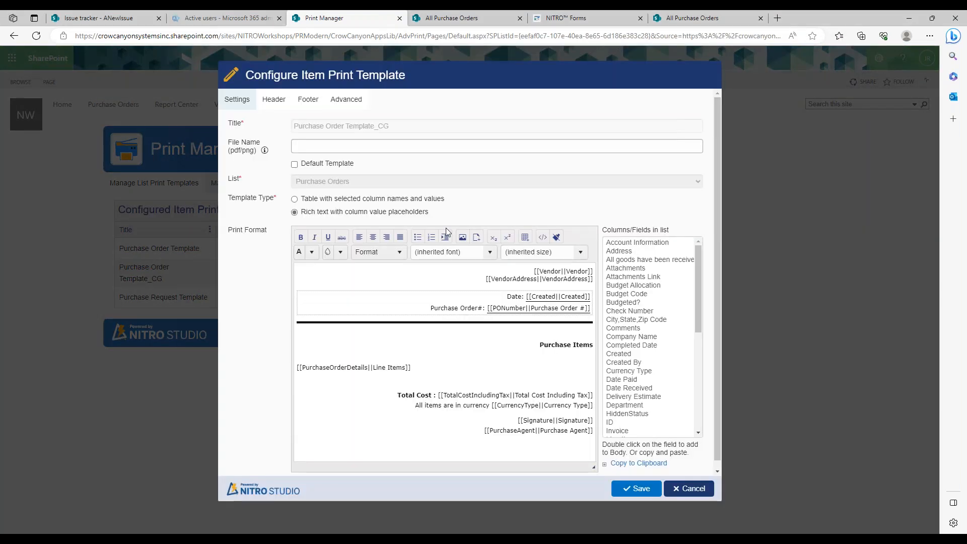
left_click(525, 238)
left_click(549, 266)
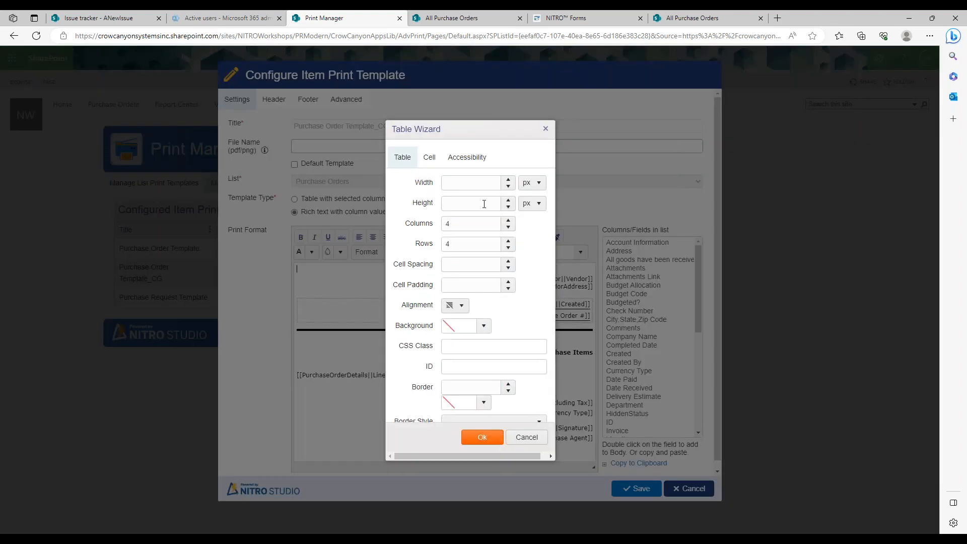
double_click(448, 224)
type("2")
double_click(464, 244)
type("1")
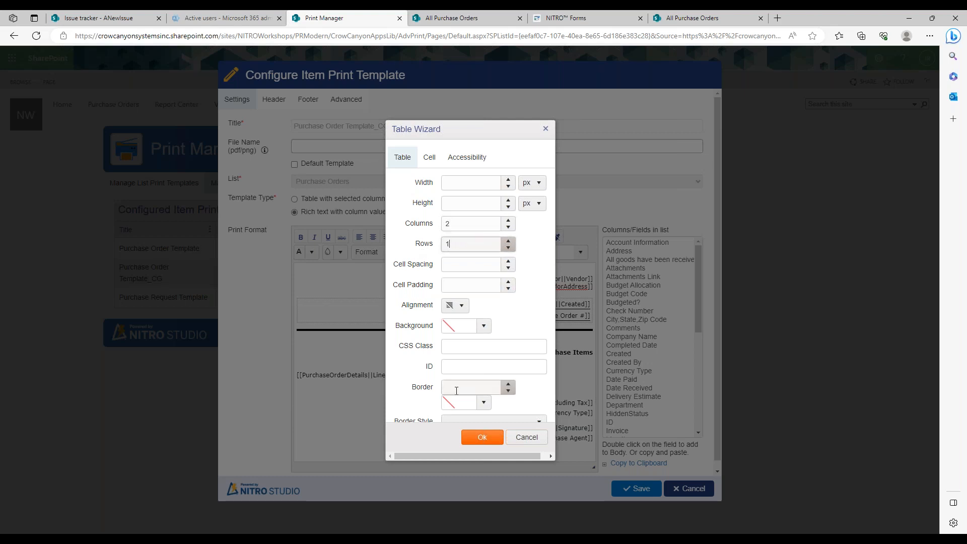
left_click(483, 438)
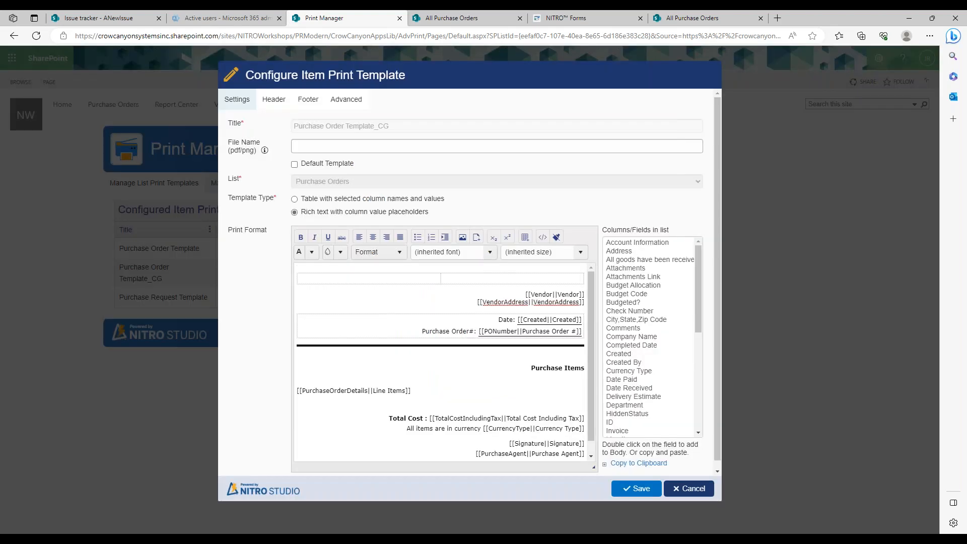
Step: Replace the first table cell's blank content in the HTML source with the Base64 logo image tag and update the print format
left_click(435, 278)
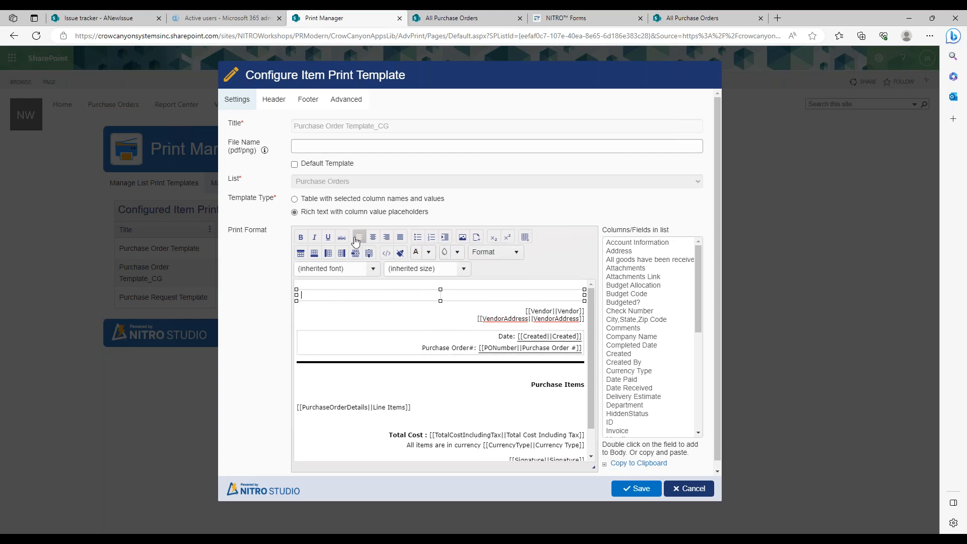
left_click(386, 253)
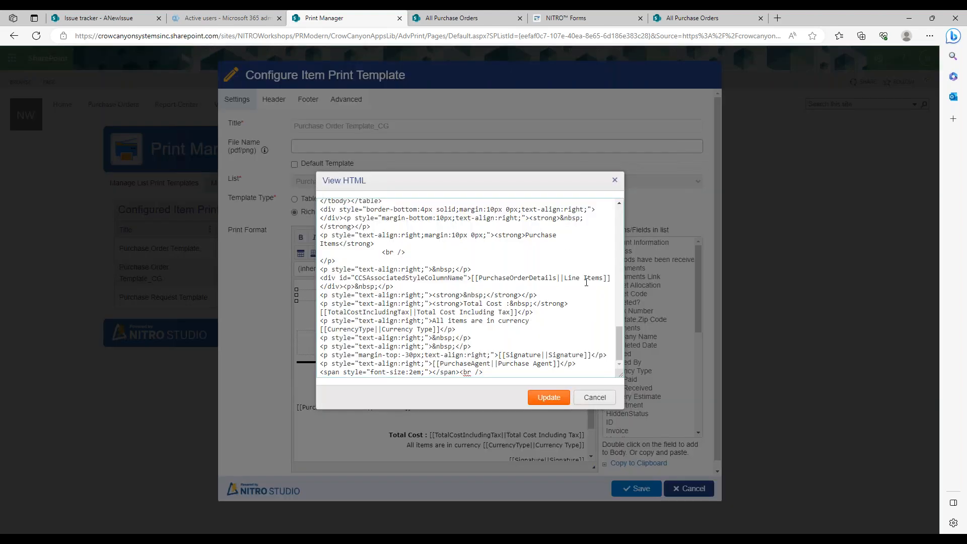
left_click_drag(619, 345, 623, 217)
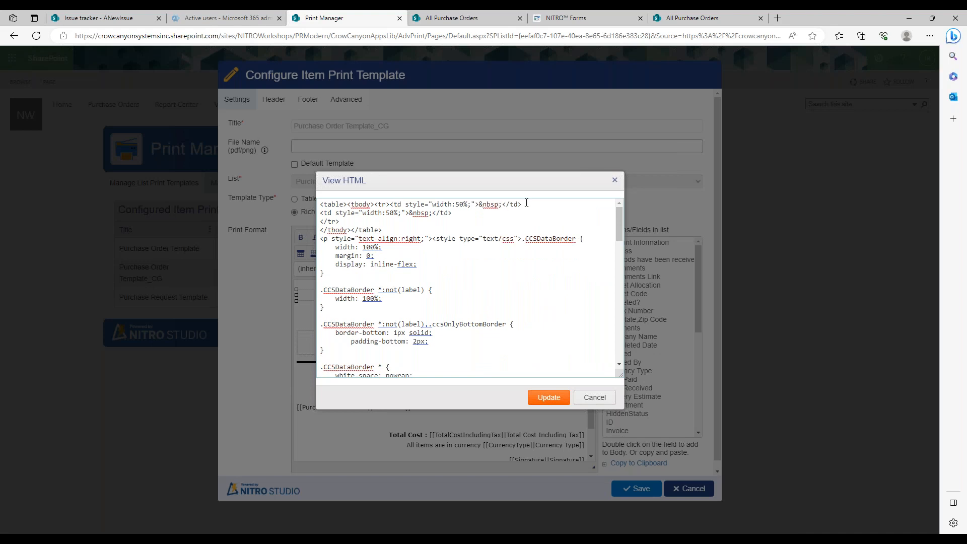
left_click_drag(502, 206, 479, 201)
key("ctrl+v")
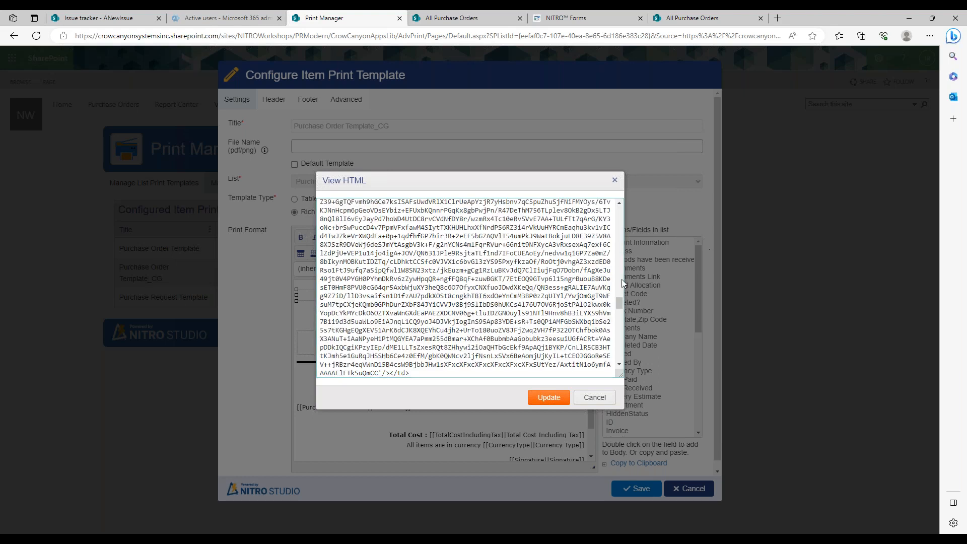
left_click_drag(623, 305, 621, 204)
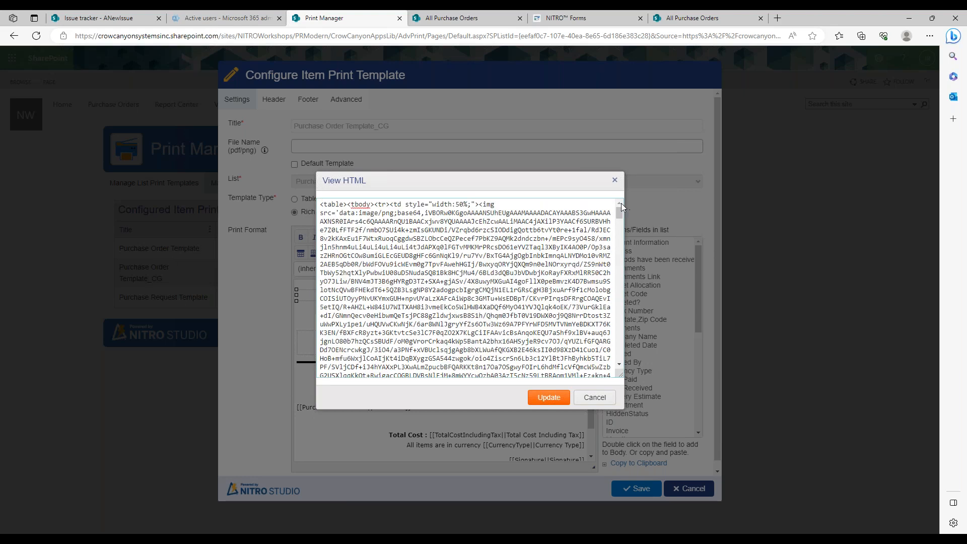
left_click(548, 398)
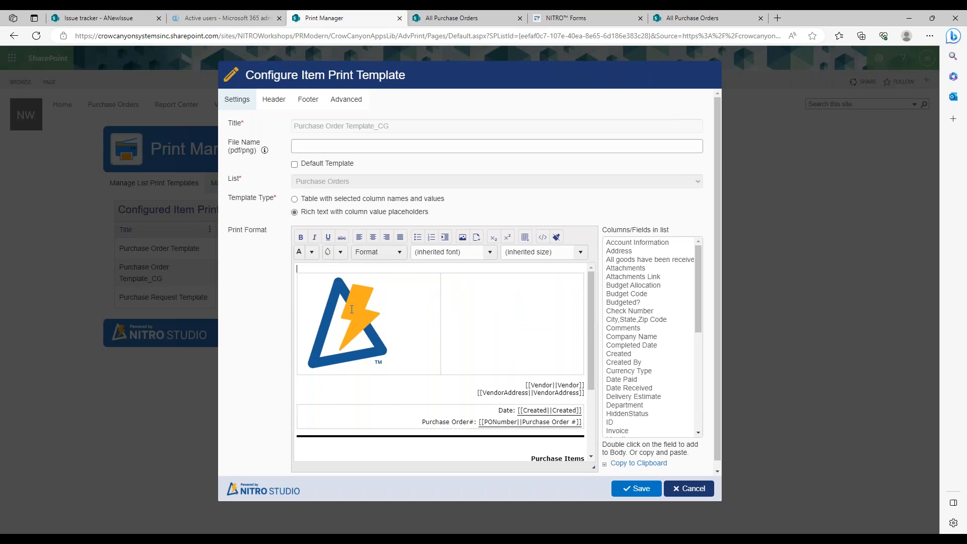
Step: Move the Vendor and VendorAddress placeholders into the table cell beside the logo and save the template
left_click(475, 304)
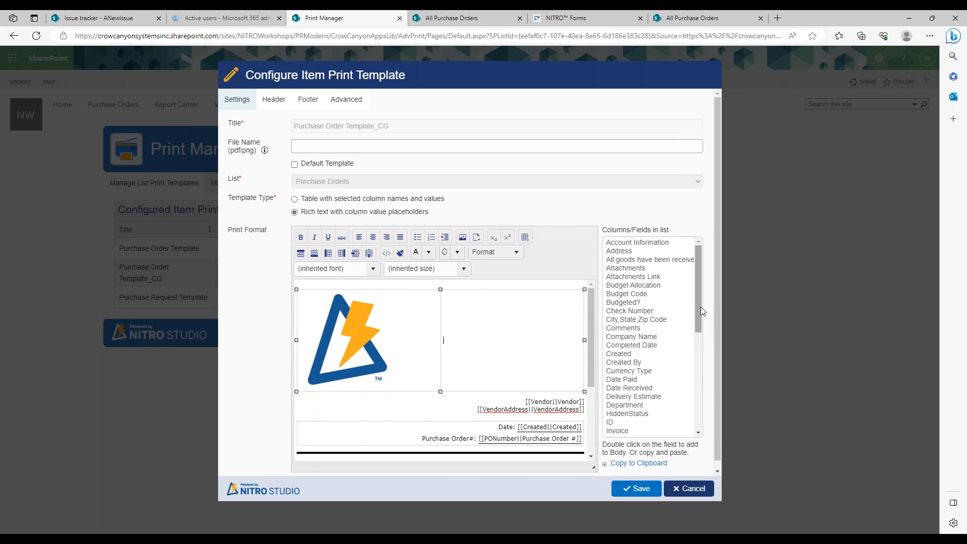
left_click(589, 401)
mouse_move(583, 386)
left_mouse_down()
mouse_move(521, 387)
mouse_move(582, 423)
mouse_move(583, 392)
left_mouse_up()
key("ctrl+c")
left_click(503, 282)
key("ctrl+v")
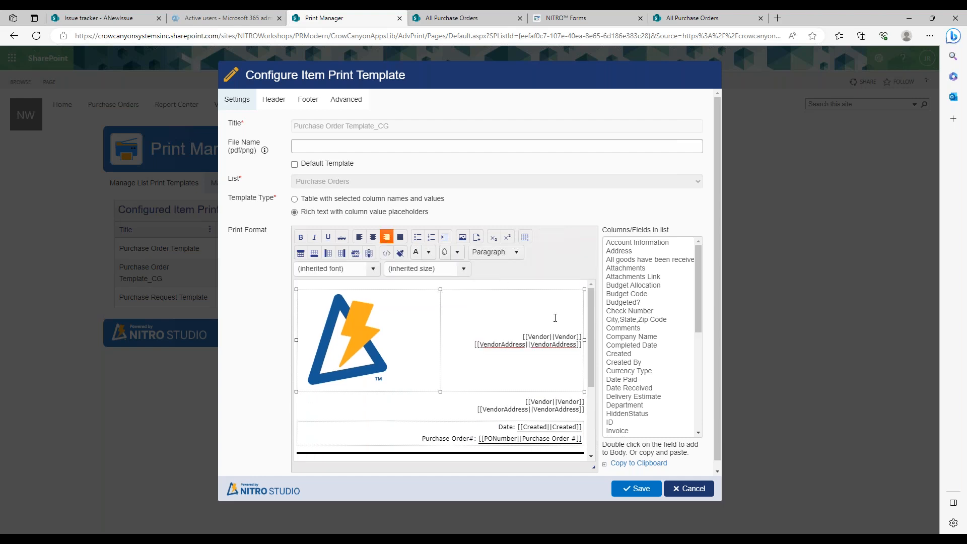
left_click_drag(584, 410, 524, 401)
key("BackSpace")
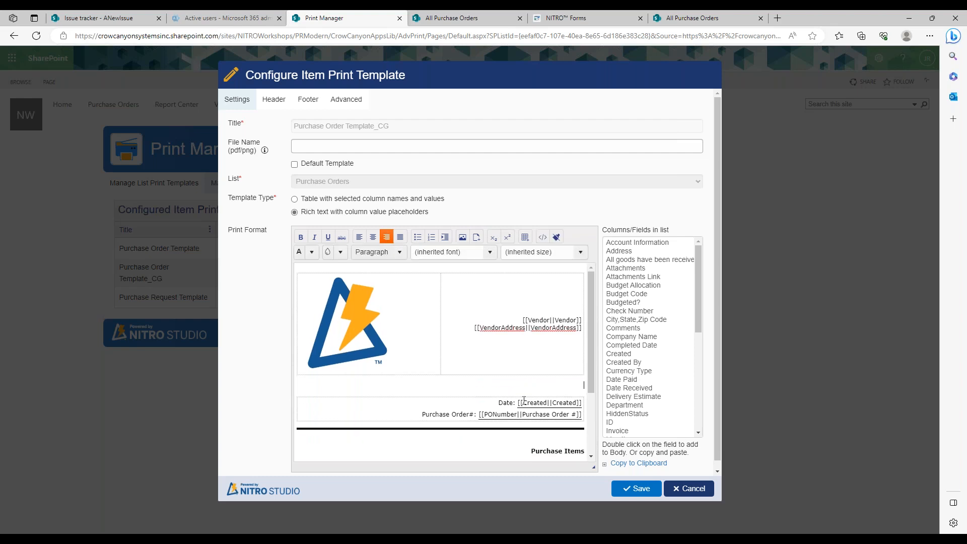
left_click(634, 488)
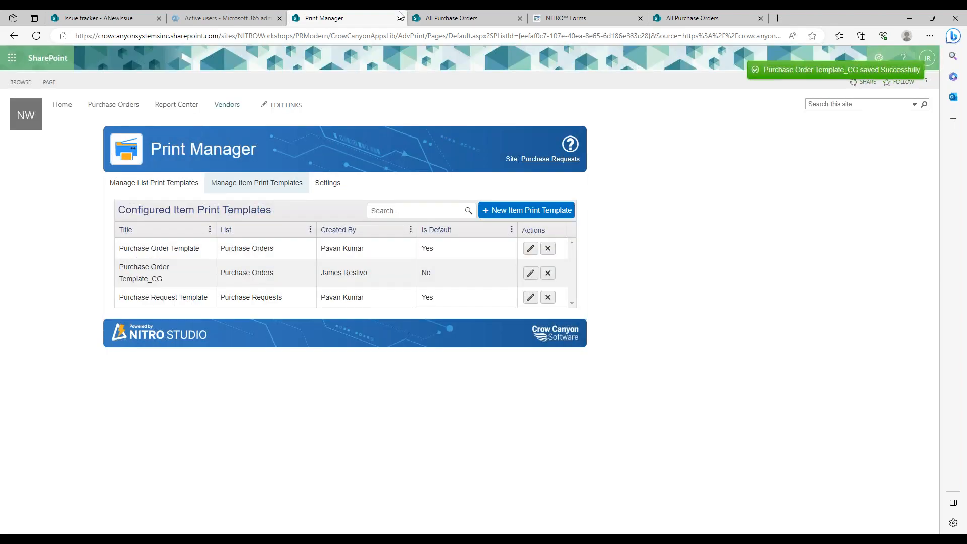
Step: Preview the item print of PO_2023_00001 with Purchase Order Template_CG, check the logo and vendor address placement, and close the preview
left_click(456, 15)
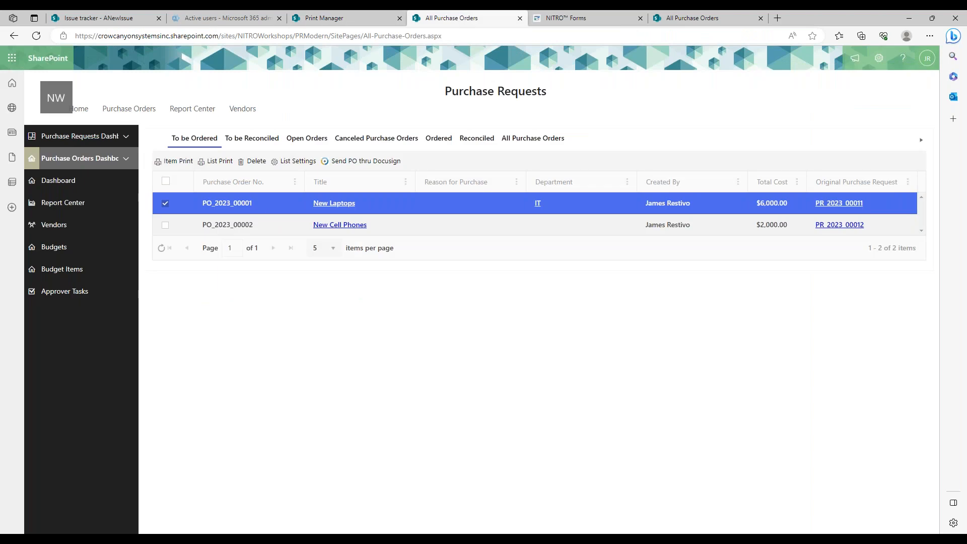
left_click(163, 162)
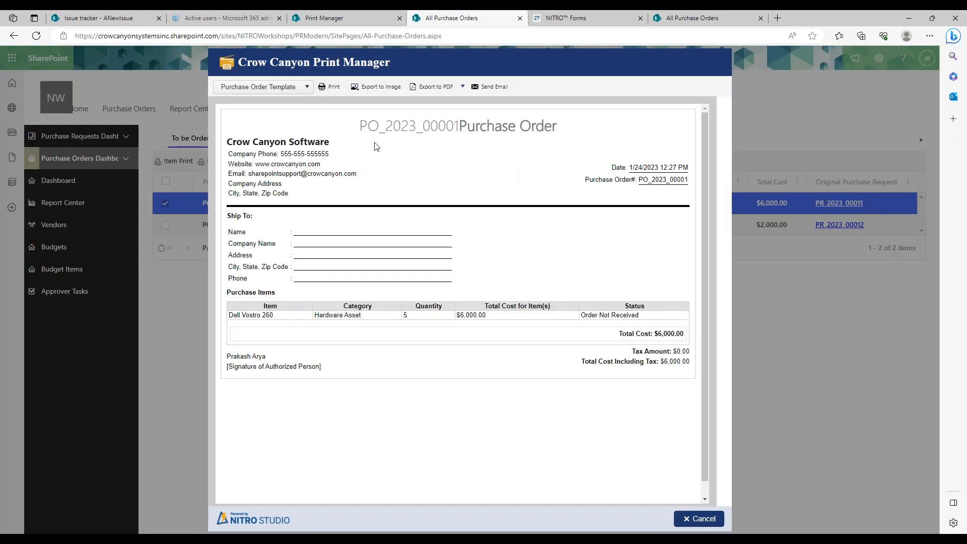
left_click(278, 97)
left_click(280, 152)
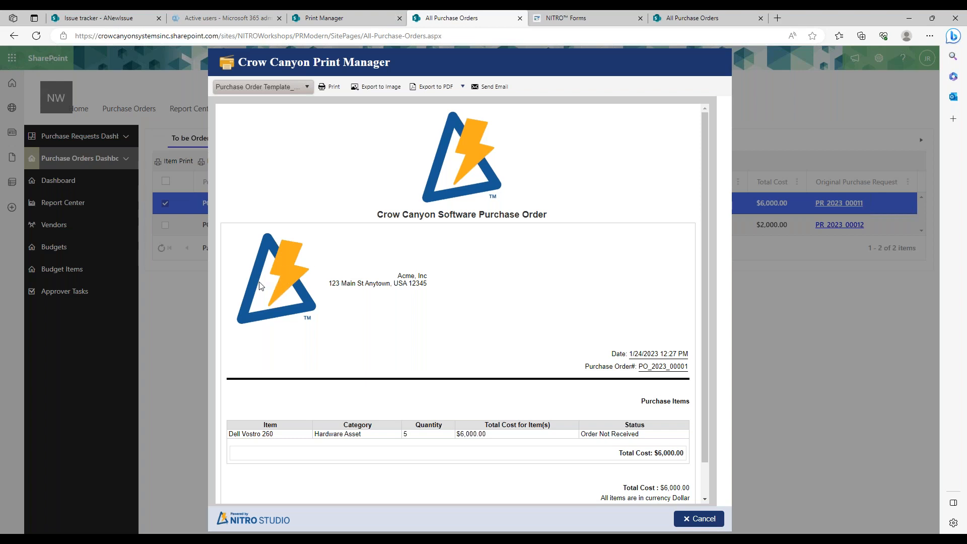
left_click_drag(377, 278, 449, 289)
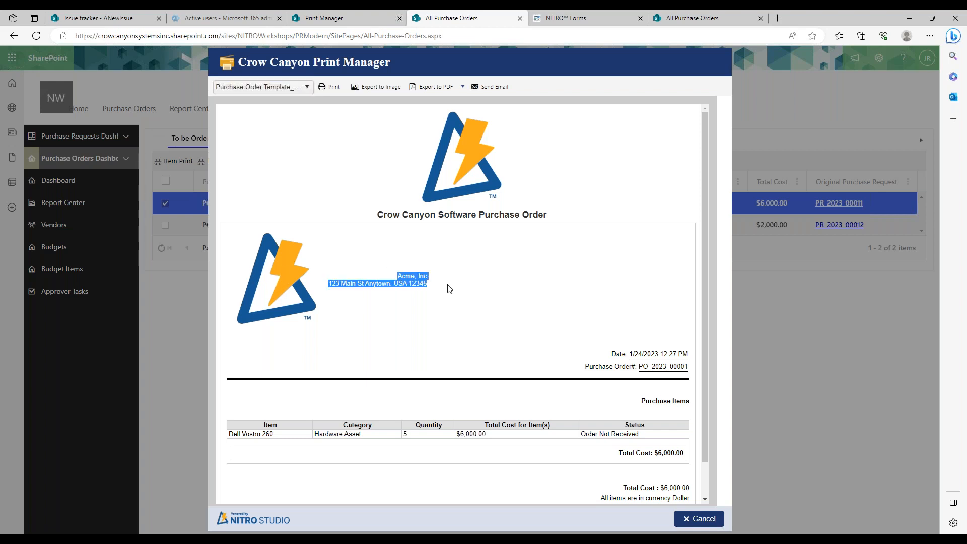
left_click(438, 286)
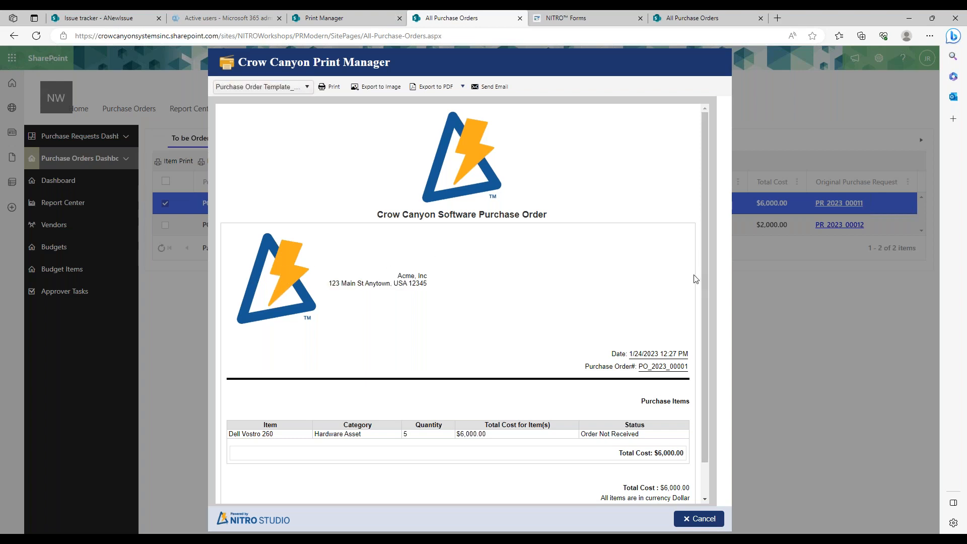
left_click(719, 520)
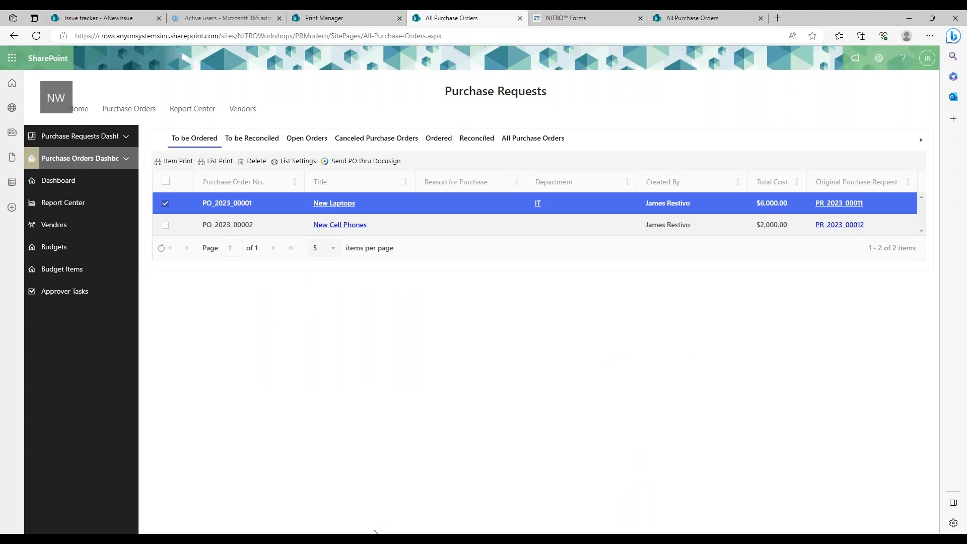
Step: Switch to the help article and examine the section on placing information left most and right most in the same row, including its sample style
mouse_move(238, 531)
left_click(198, 496)
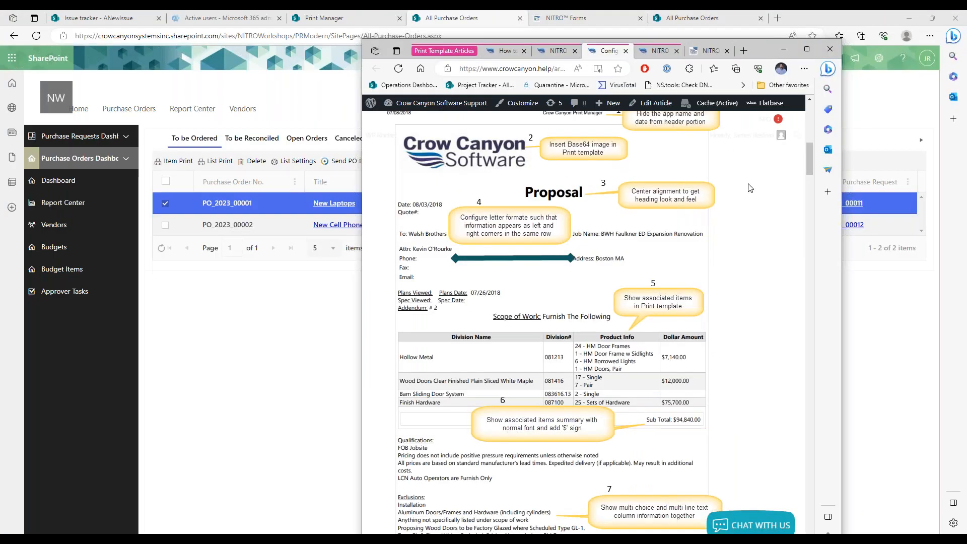
left_click_drag(546, 69, 511, 82)
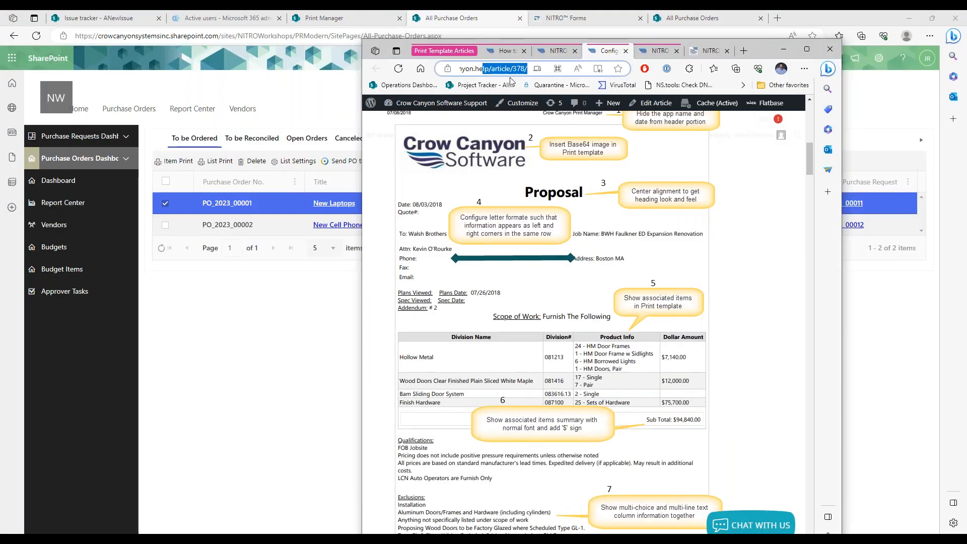
left_click(785, 215)
left_click_drag(812, 153, 816, 130)
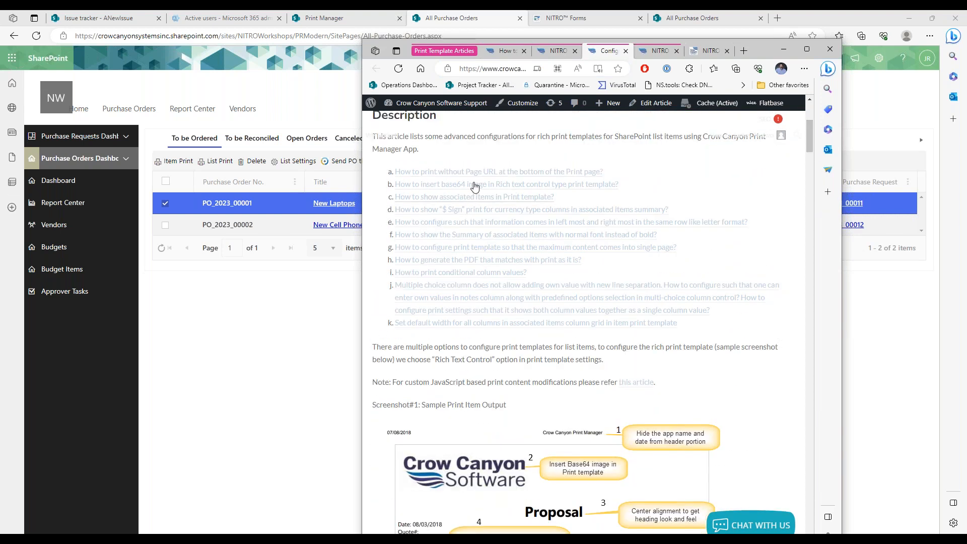
left_click(463, 222)
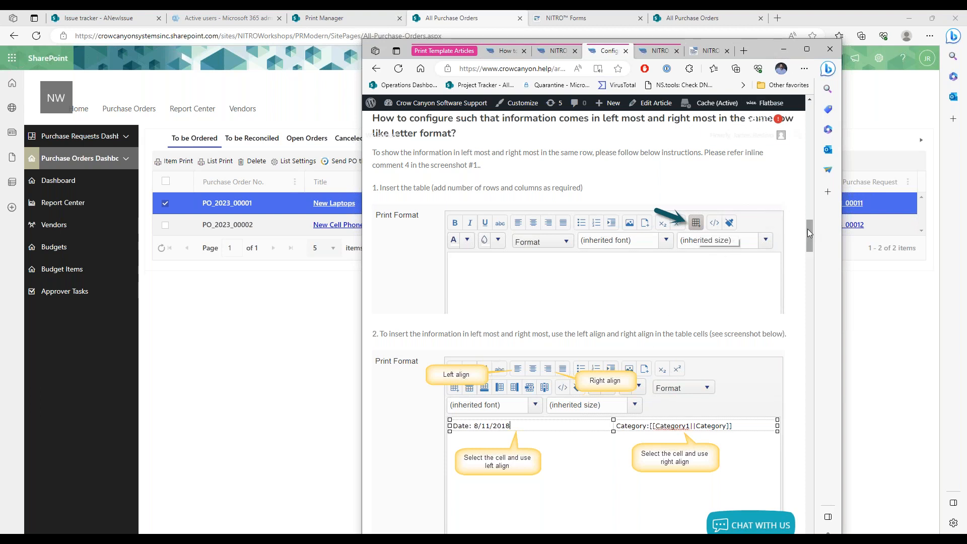
left_click_drag(809, 232, 809, 243)
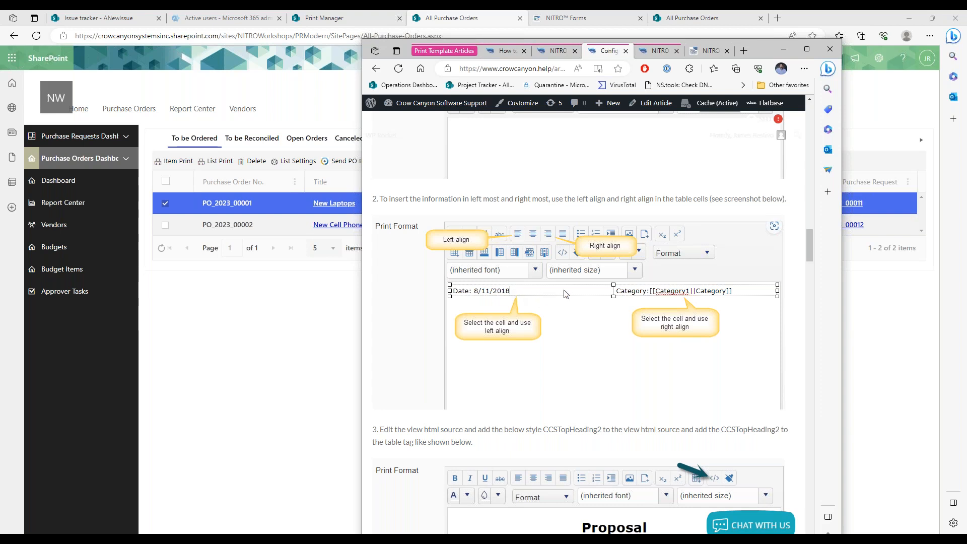
left_click_drag(806, 237, 806, 264)
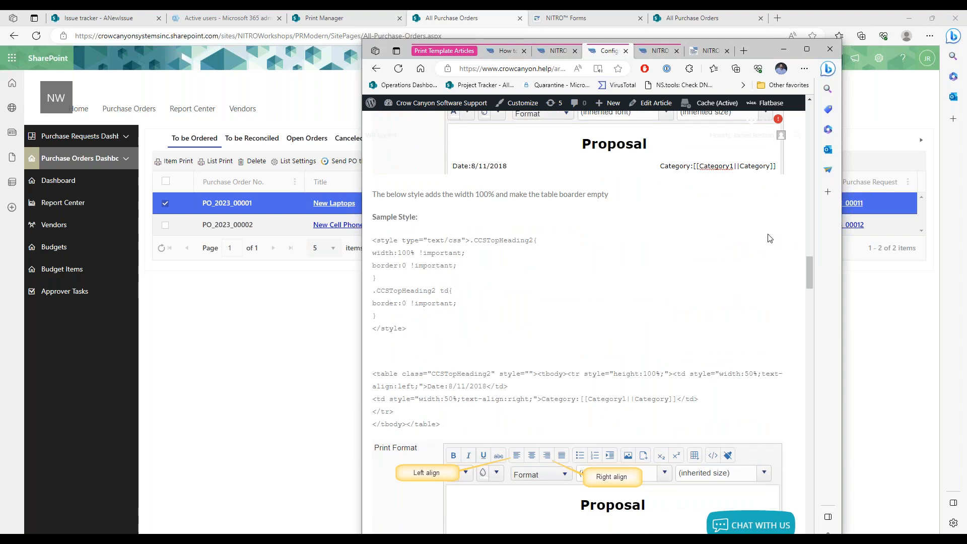
Step: Return to Print Manager, reopen Purchase Order Template_CG for editing, and right-align the Vendor and VendorAddress placeholders in the second table cell
left_click(326, 19)
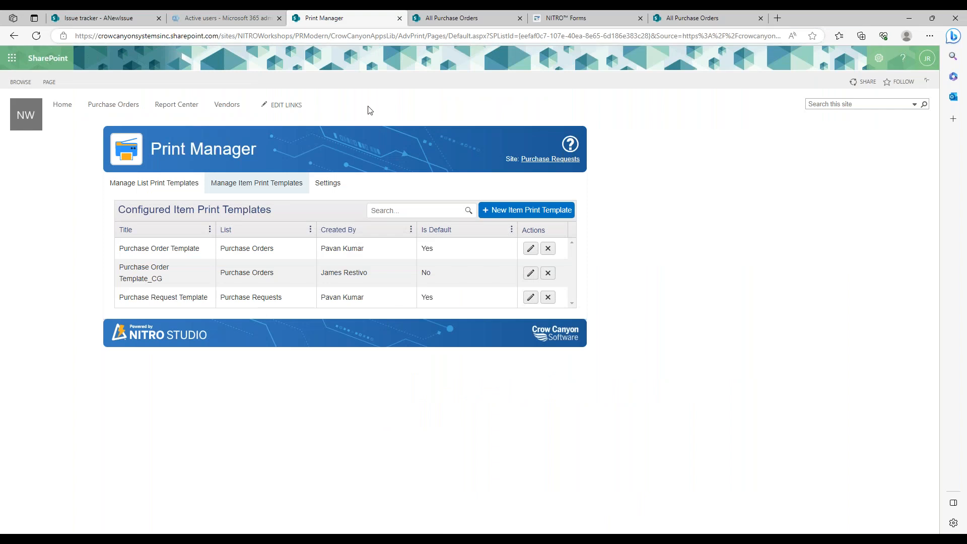
left_click(531, 275)
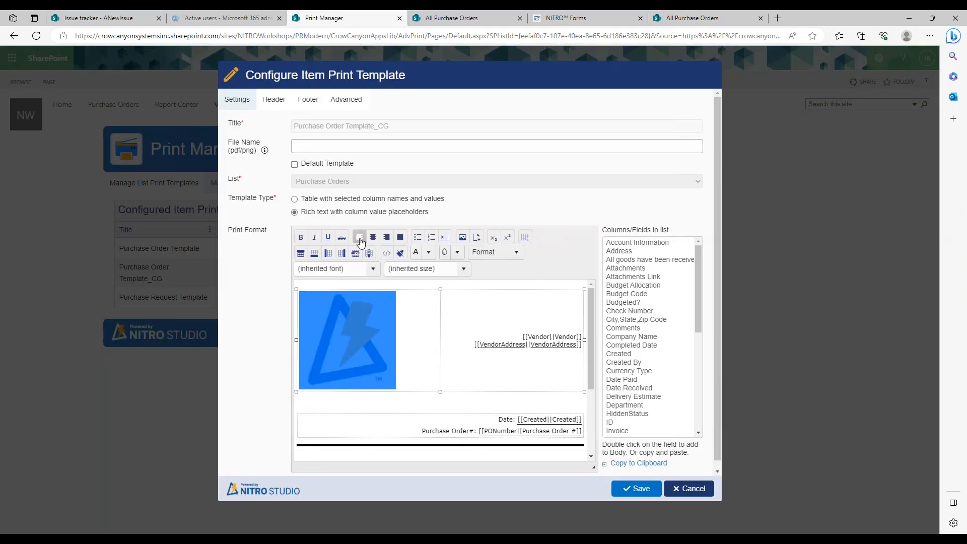
mouse_move(522, 335)
left_mouse_down()
mouse_move(560, 344)
mouse_move(537, 344)
left_mouse_up()
left_click(391, 242)
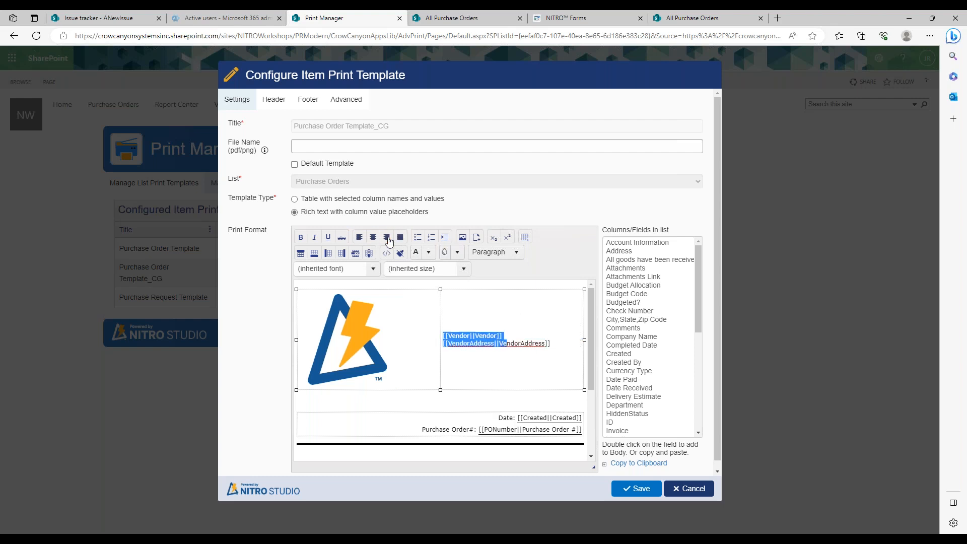
left_click(387, 238)
left_click(565, 321)
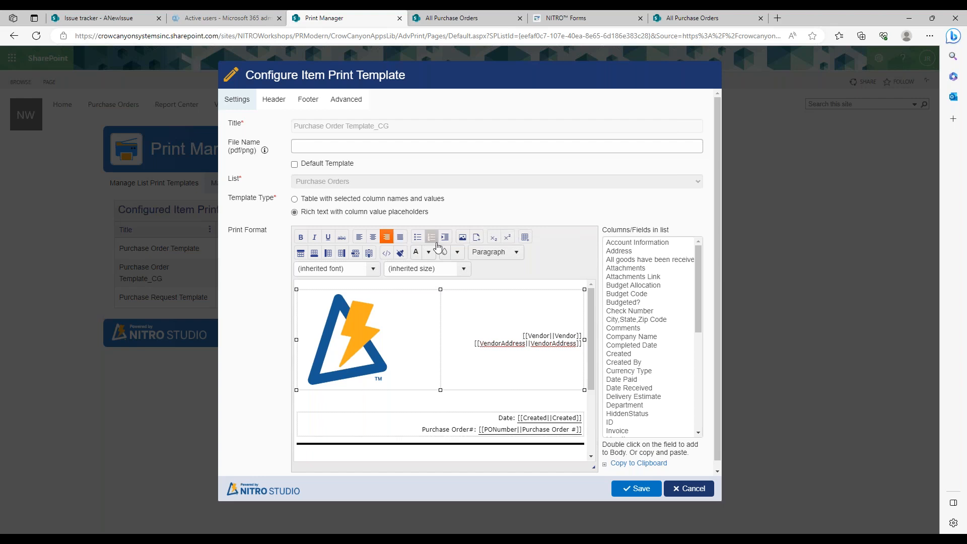
Step: Copy the sample CCSTopHeading2 style block from the help article and paste it at the very start of the print format's HTML
left_click(387, 253)
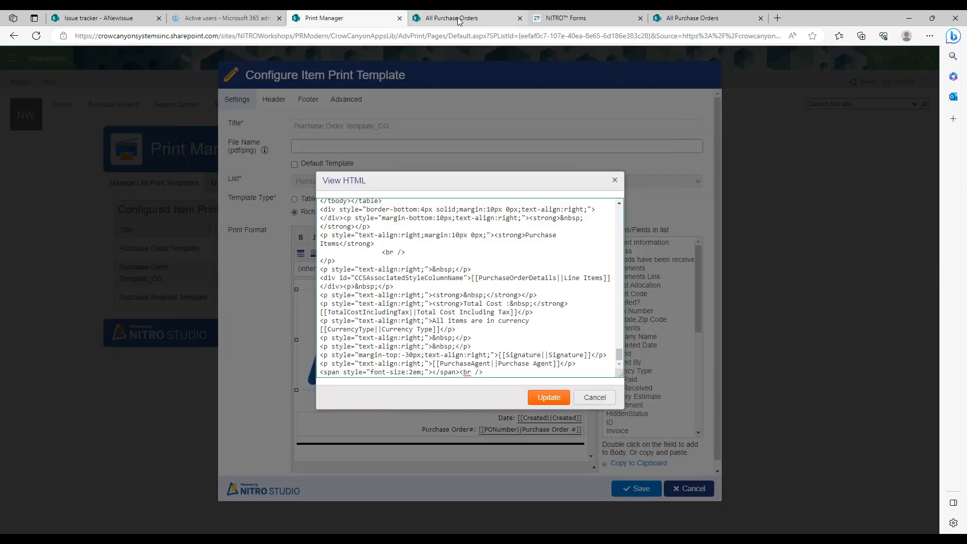
left_click(206, 541)
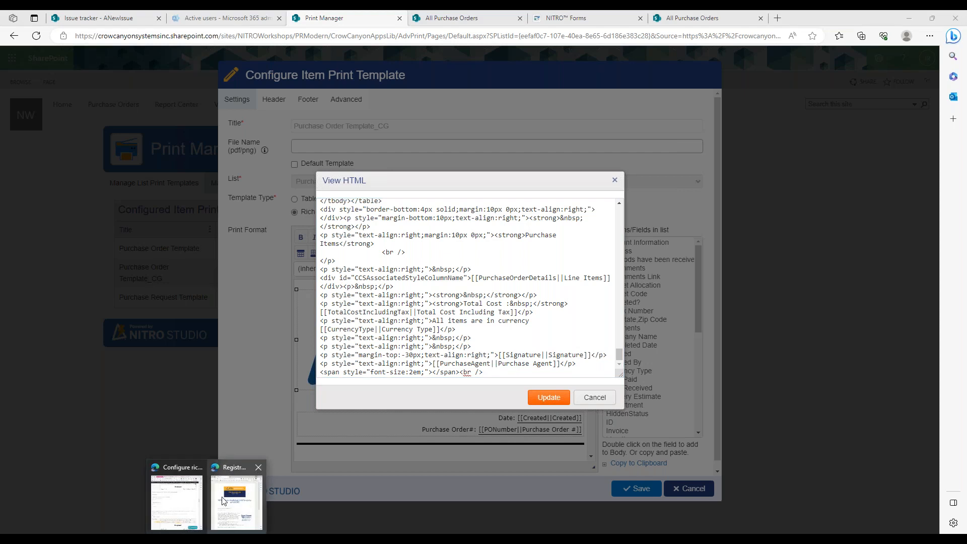
left_click(194, 504)
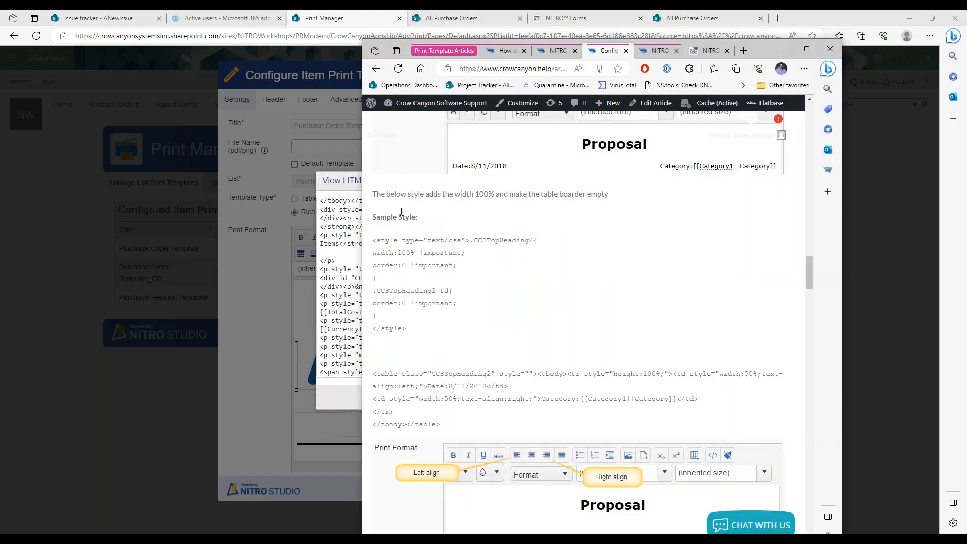
left_click_drag(373, 237, 438, 330)
key("ctrl+c")
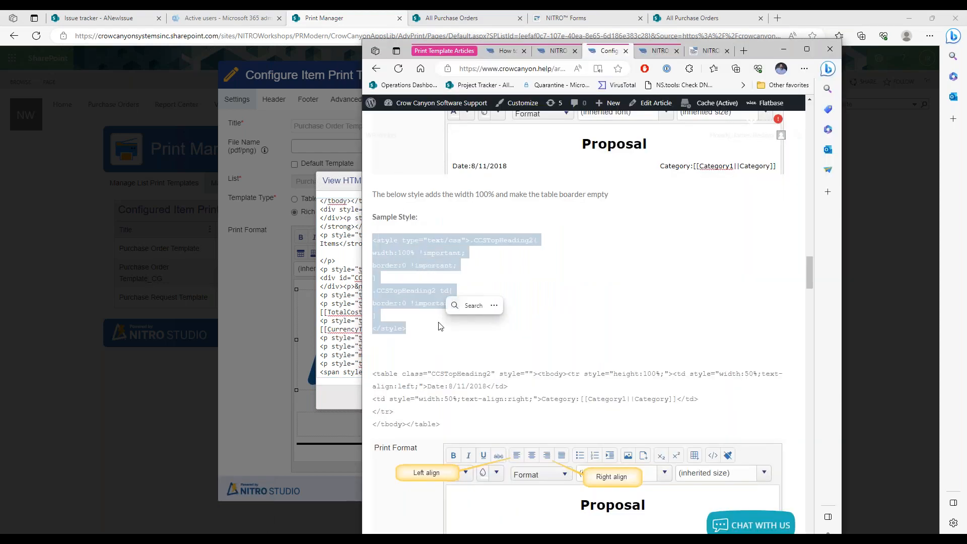
key("alt+Tab")
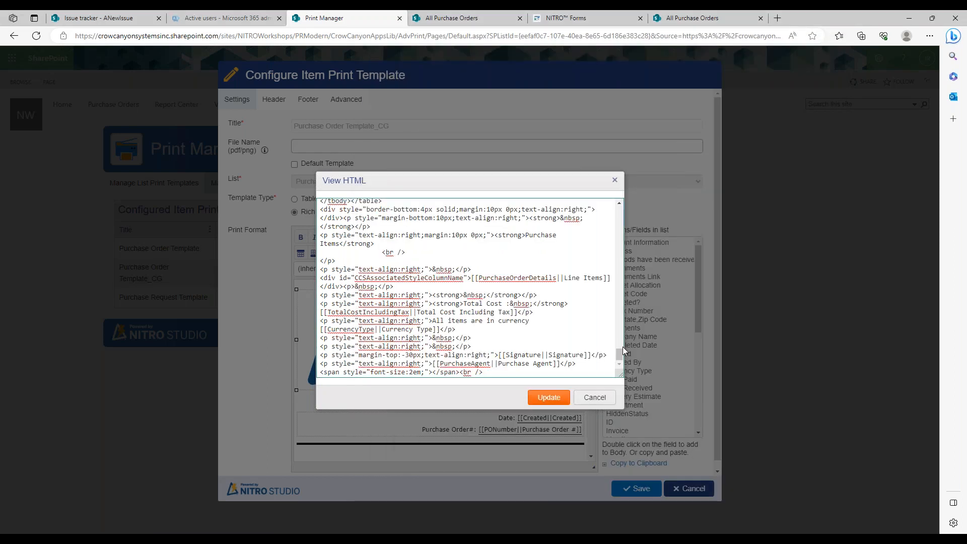
left_click_drag(619, 352, 618, 202)
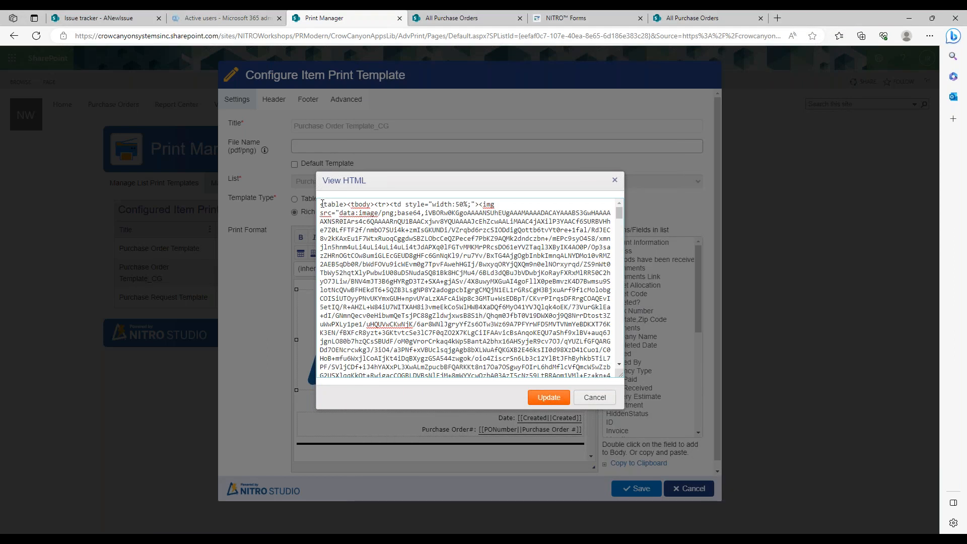
key("ctrl+v")
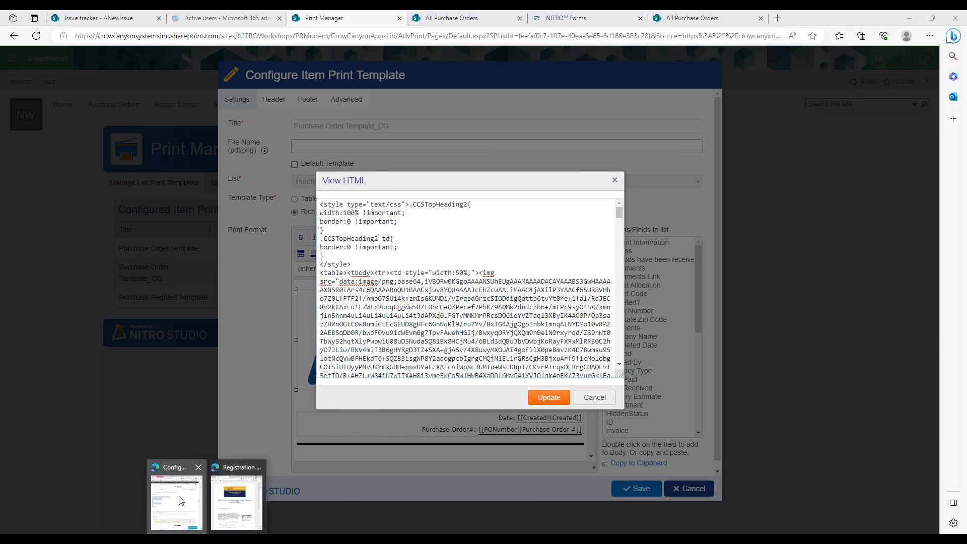
Step: Copy class="CCSTopHeading2" style="" from the article into the logo table's opening tag, apply the HTML, and save the template
left_click(194, 501)
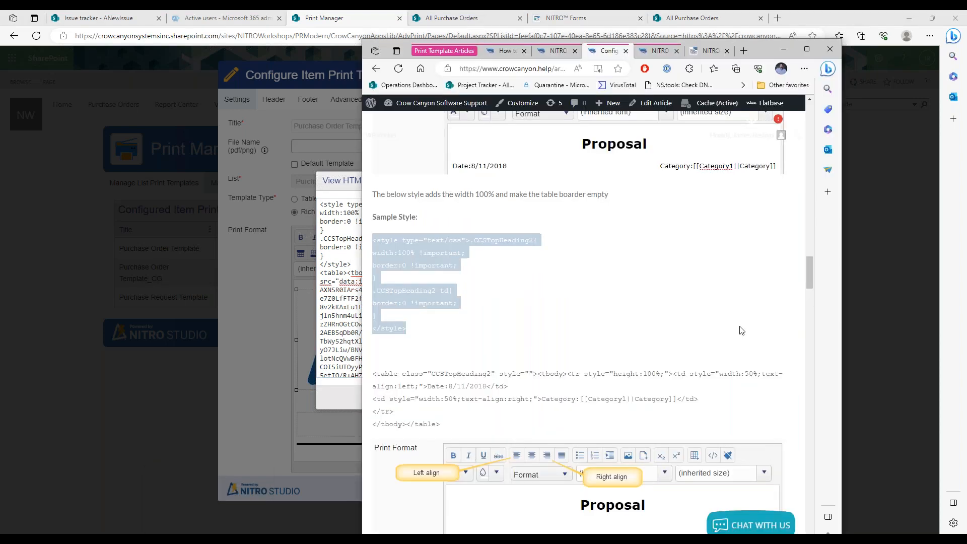
left_click(374, 373)
left_click_drag(402, 373, 534, 373)
key("ctrl+c")
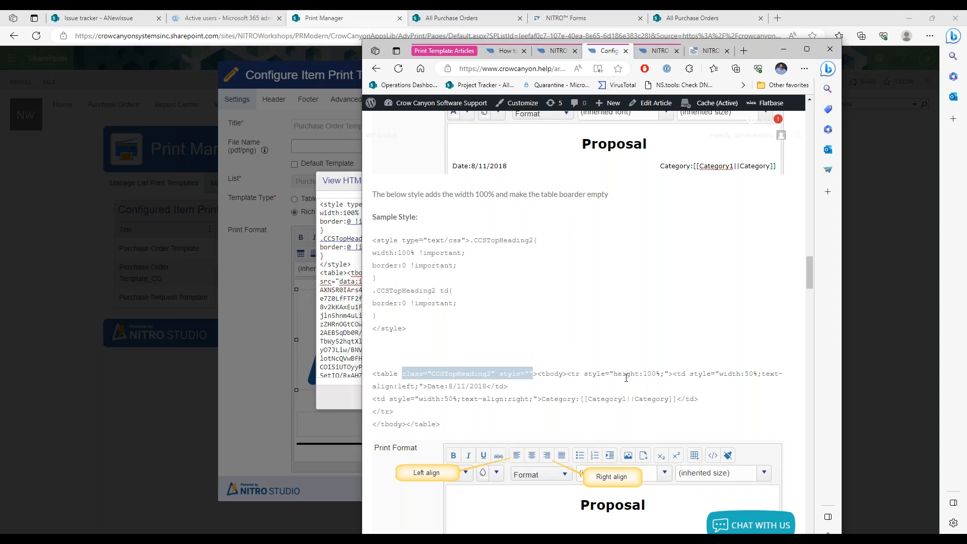
left_click(354, 264)
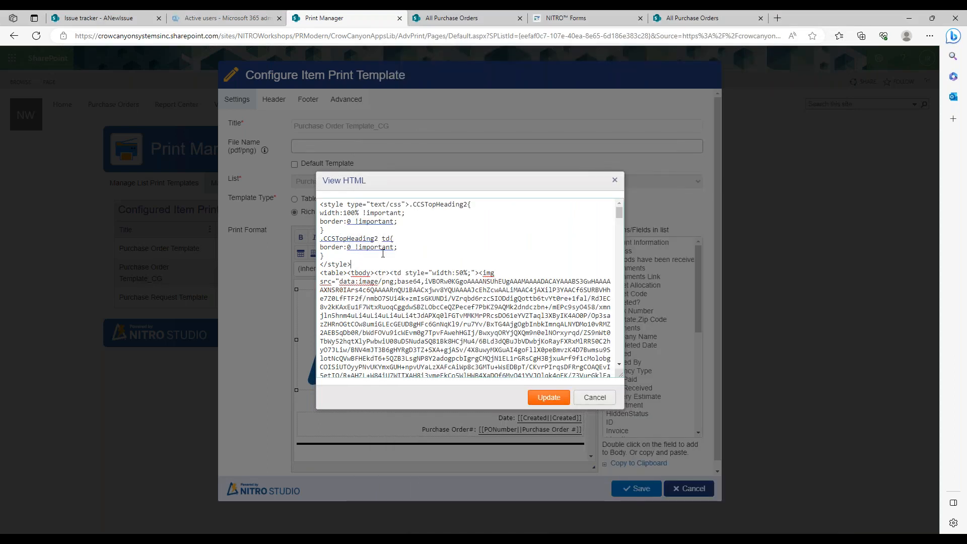
left_click(348, 273)
key("ctrl+v")
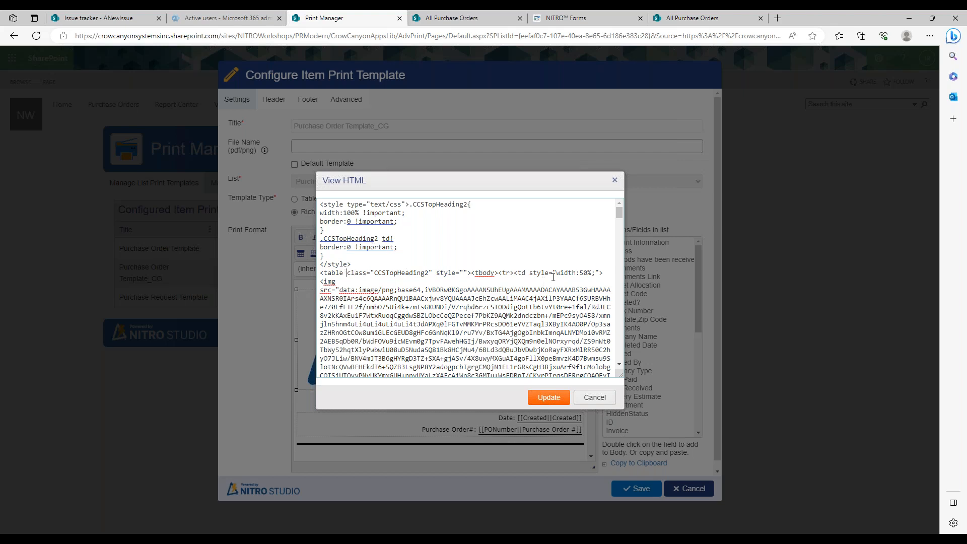
left_click(549, 397)
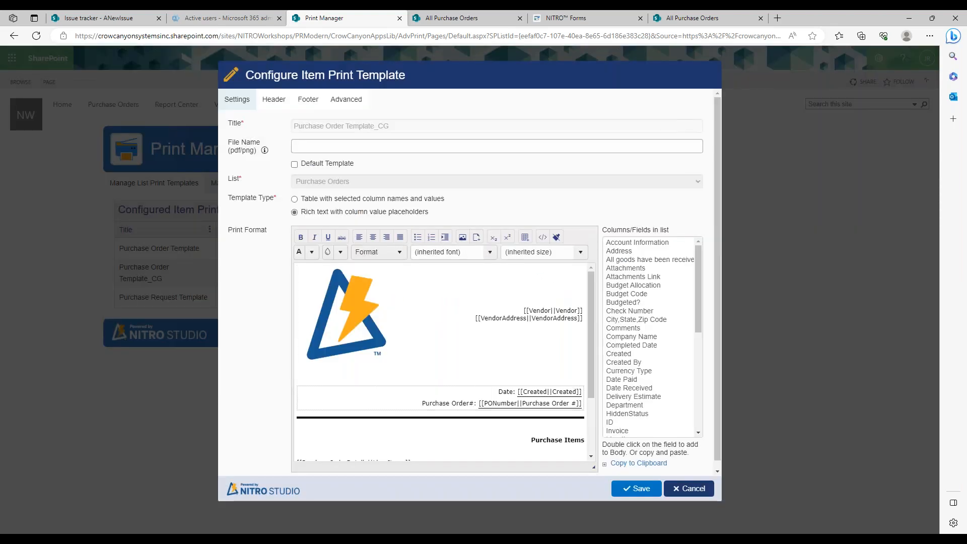
left_click(636, 489)
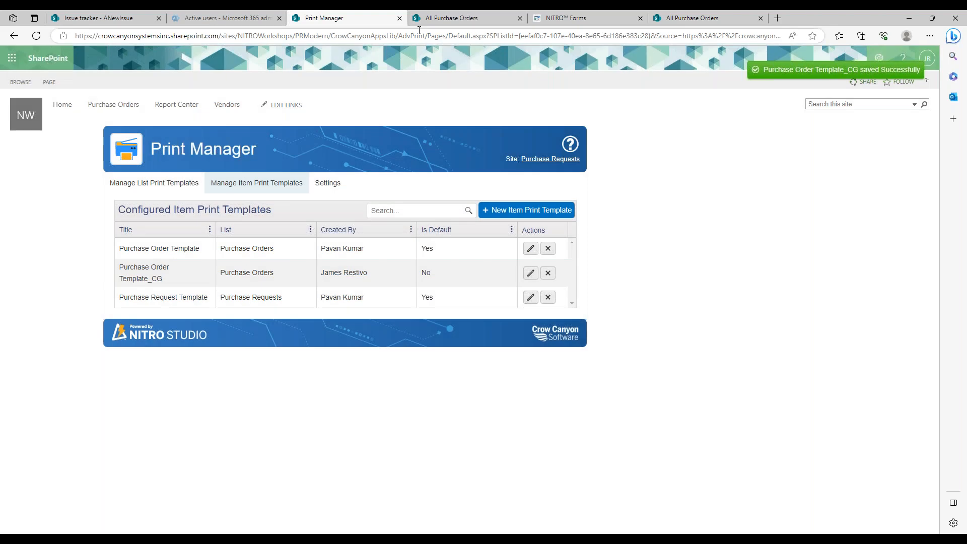
Step: Preview the item print of the New Laptops purchase order with Purchase Order Template_CG
left_click(444, 17)
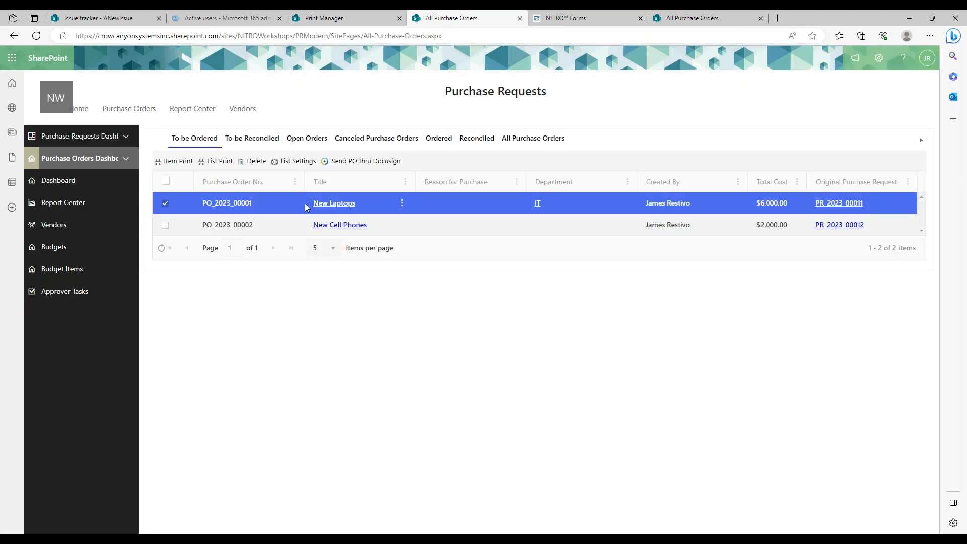
left_click(182, 161)
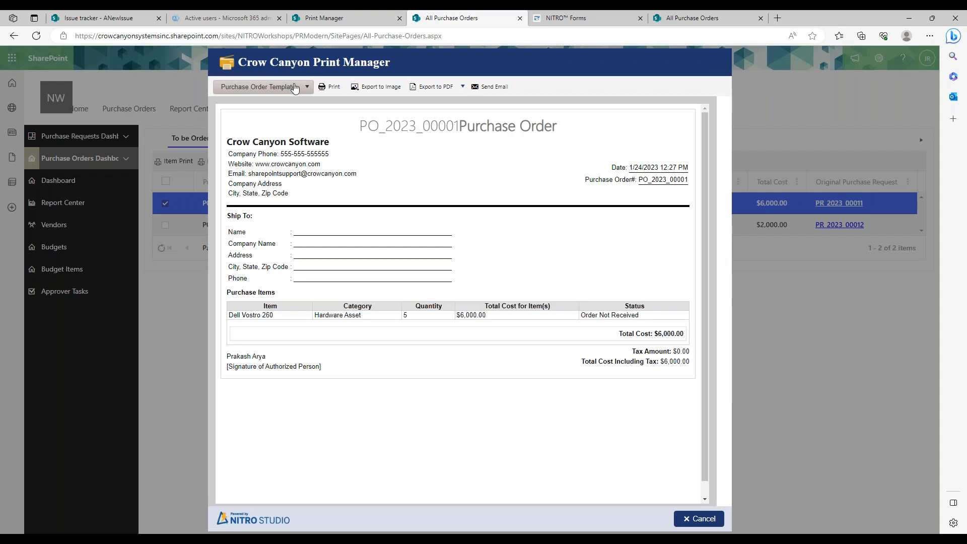
left_click(291, 88)
left_click(283, 153)
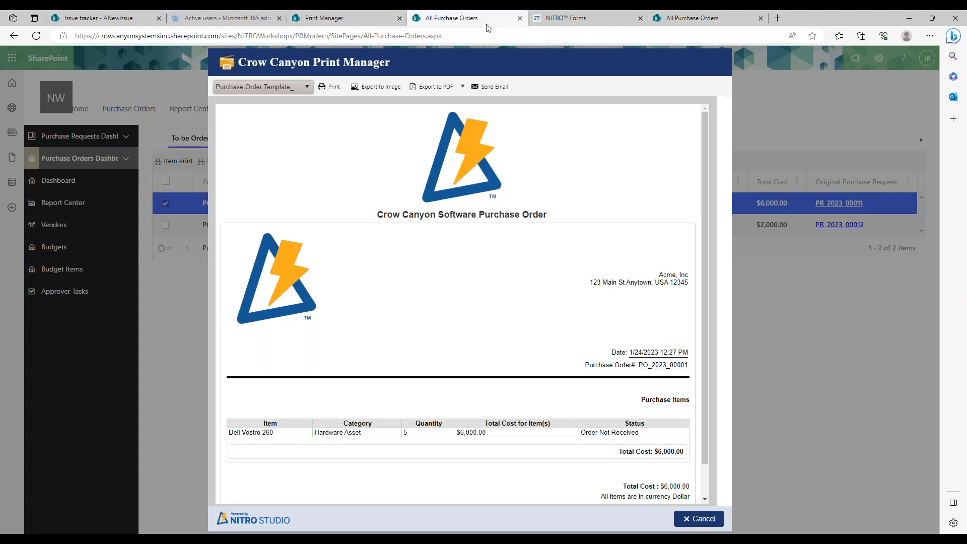
Step: Reopen Purchase Order Template_CG in Print Manager, examine the logo table's style, class and cell alignment in its HTML, and close the HTML without changes
left_click(382, 22)
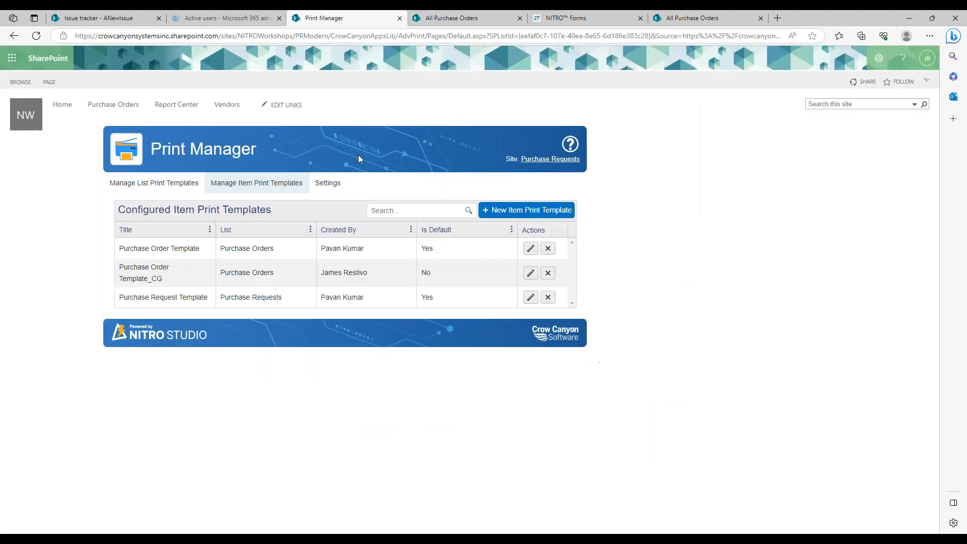
left_click(534, 273)
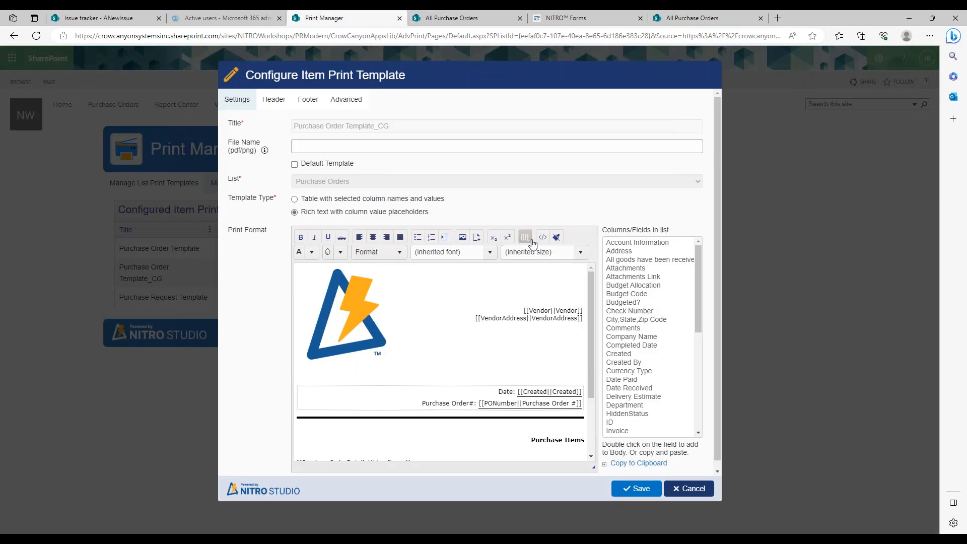
left_click(543, 237)
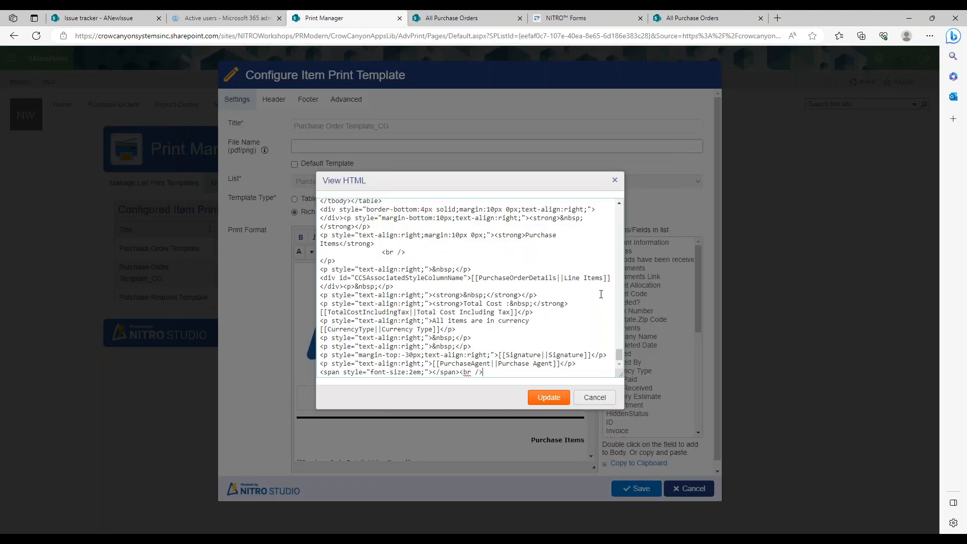
left_click_drag(619, 355, 608, 181)
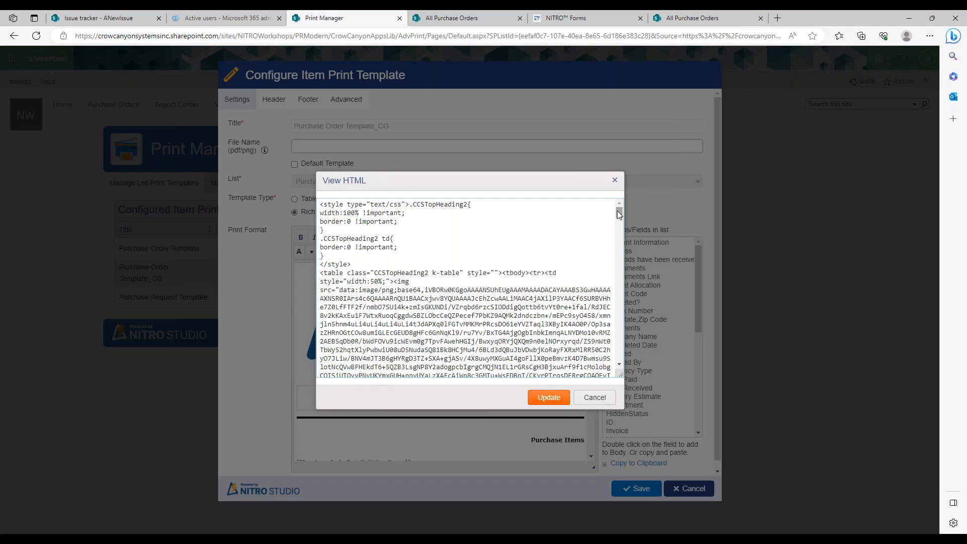
scroll(529, 228, "down", 1)
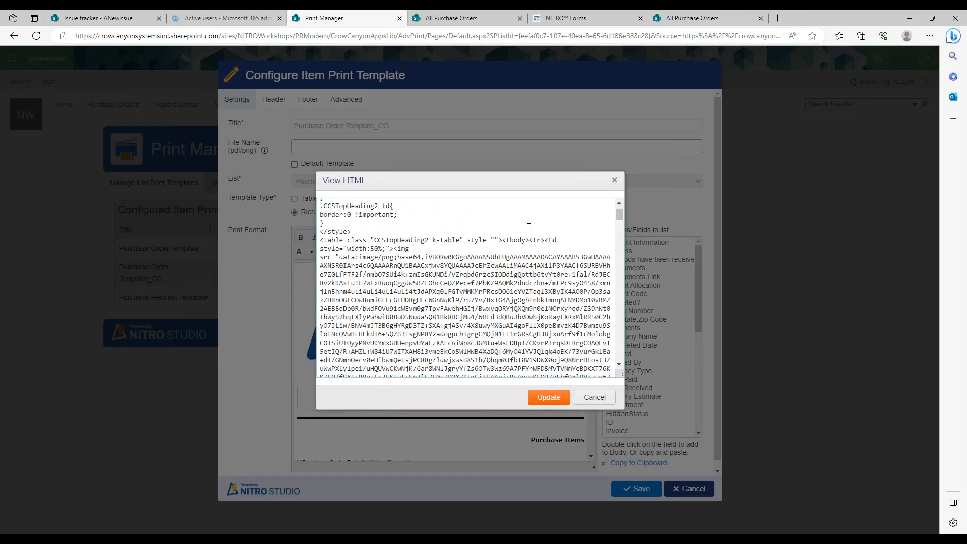
left_click(372, 248)
left_click_drag(618, 216, 619, 322)
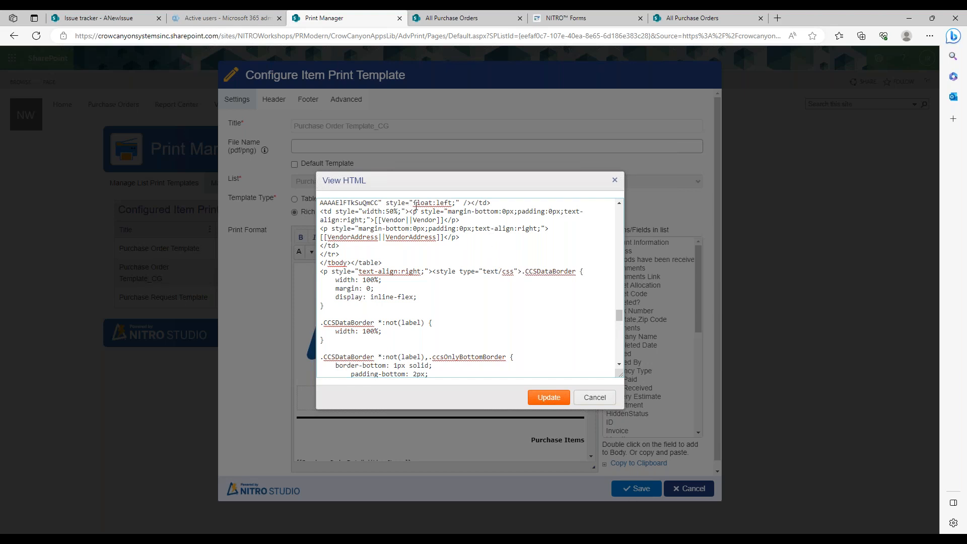
left_click(592, 404)
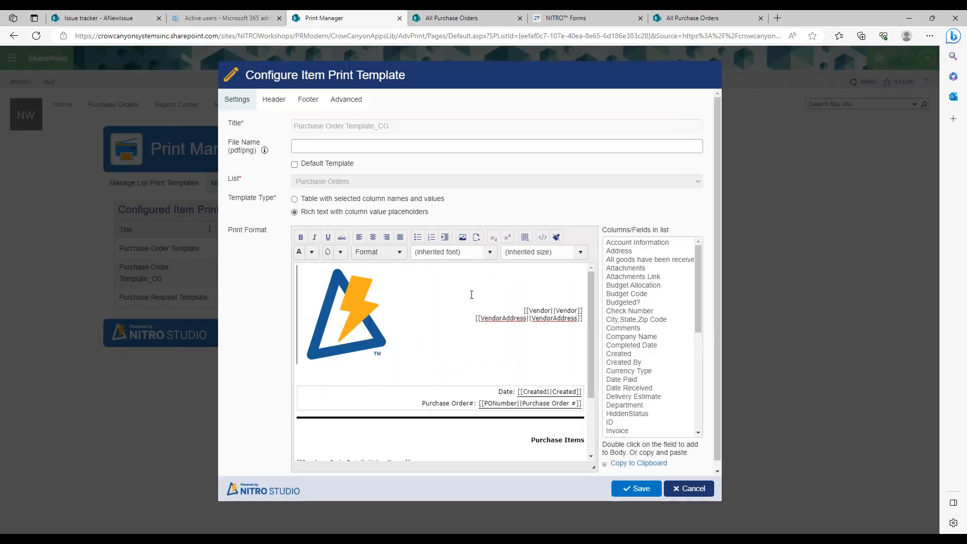
Step: Set the border value in the .CCSTopHeading2 td style rule to 2, apply the HTML, and save the template
left_click_drag(591, 315, 592, 319)
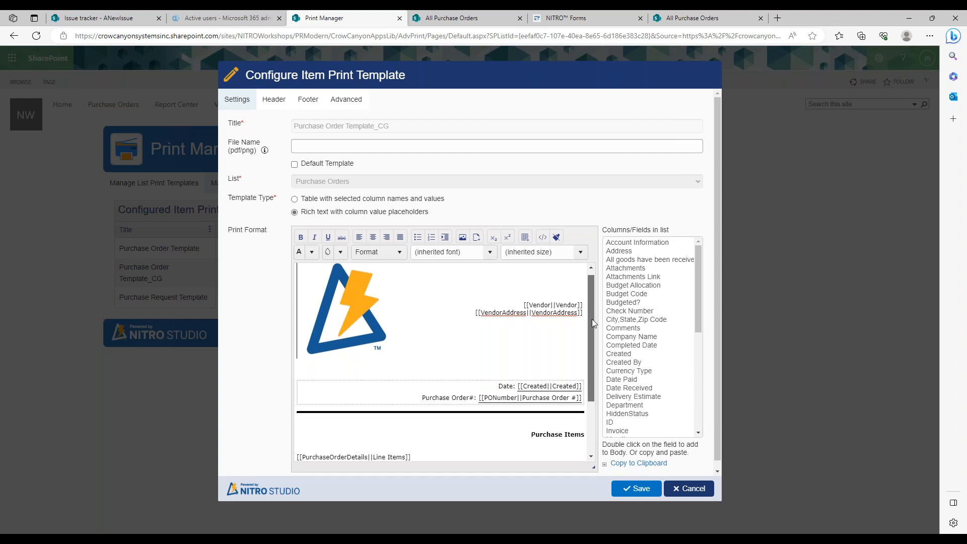
left_click(465, 308)
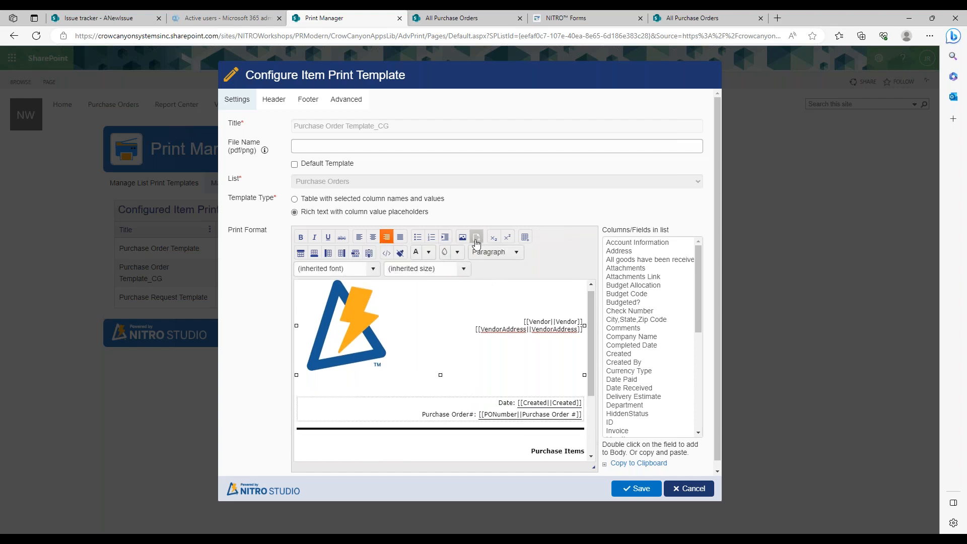
left_click(387, 253)
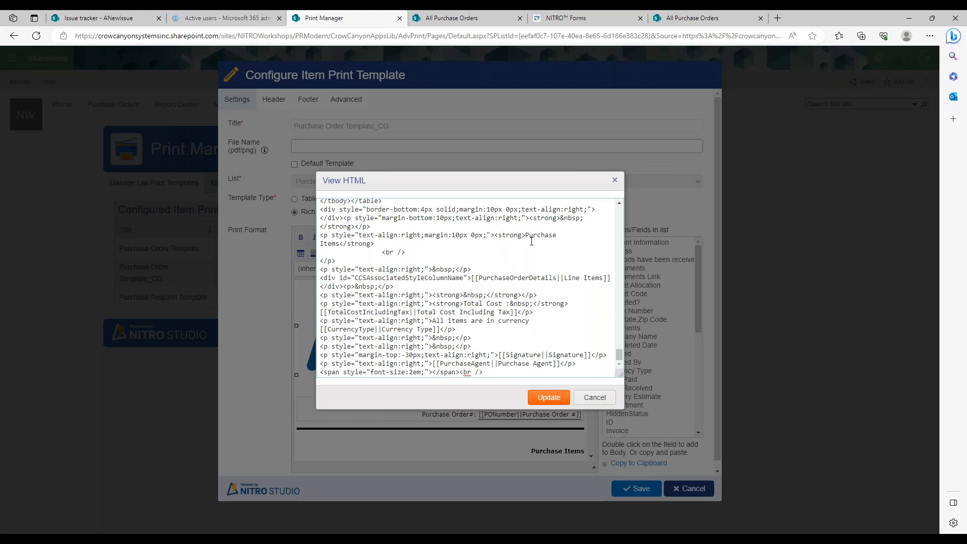
left_click_drag(620, 356, 619, 214)
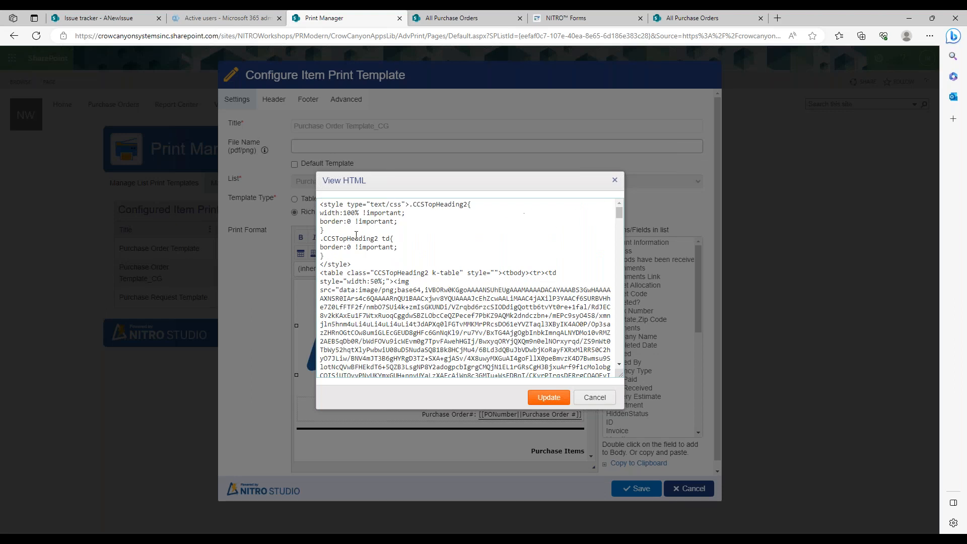
left_click_drag(346, 247, 352, 247)
type("2")
left_click(546, 401)
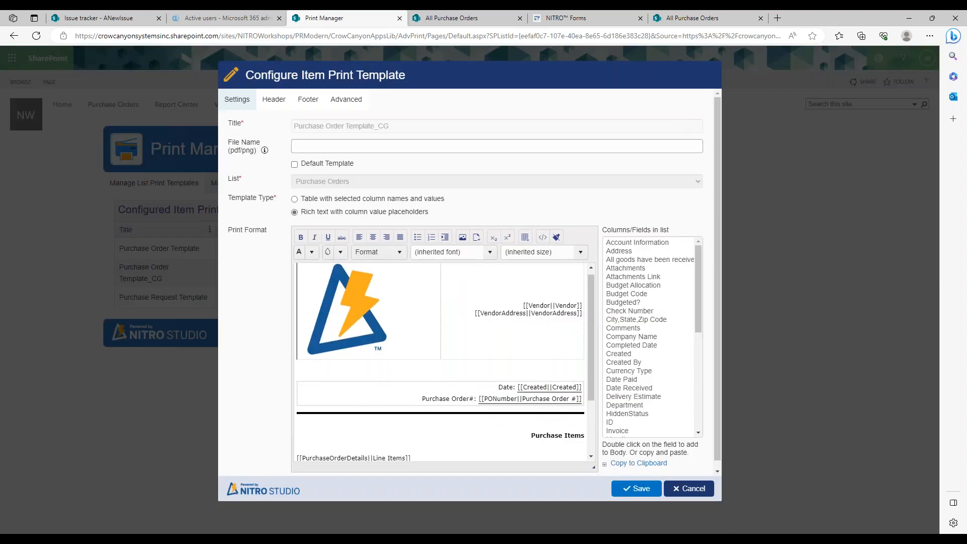
left_click(633, 495)
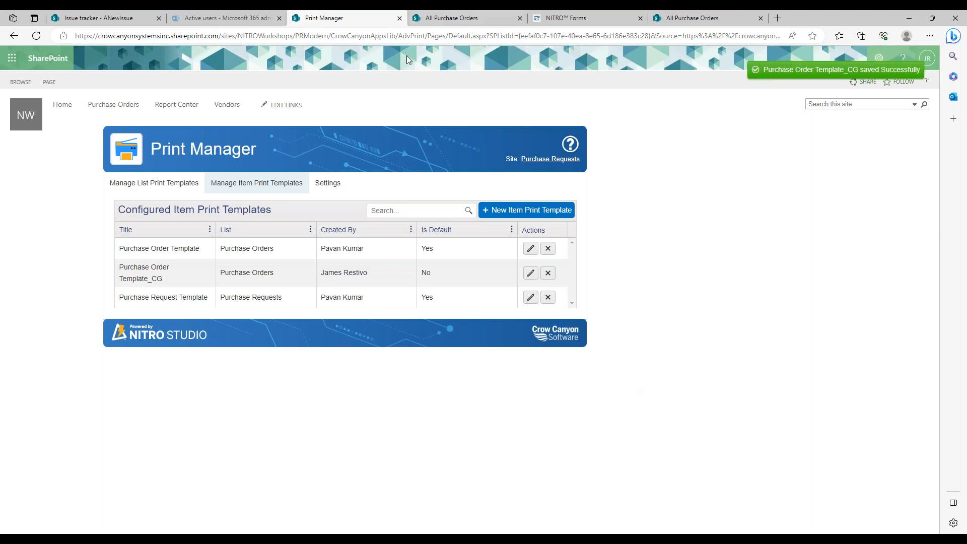
Step: Reload the New Laptops item print with Purchase Order Template_CG, check the table borders, close the preview, and return to Print Manager
left_click(450, 18)
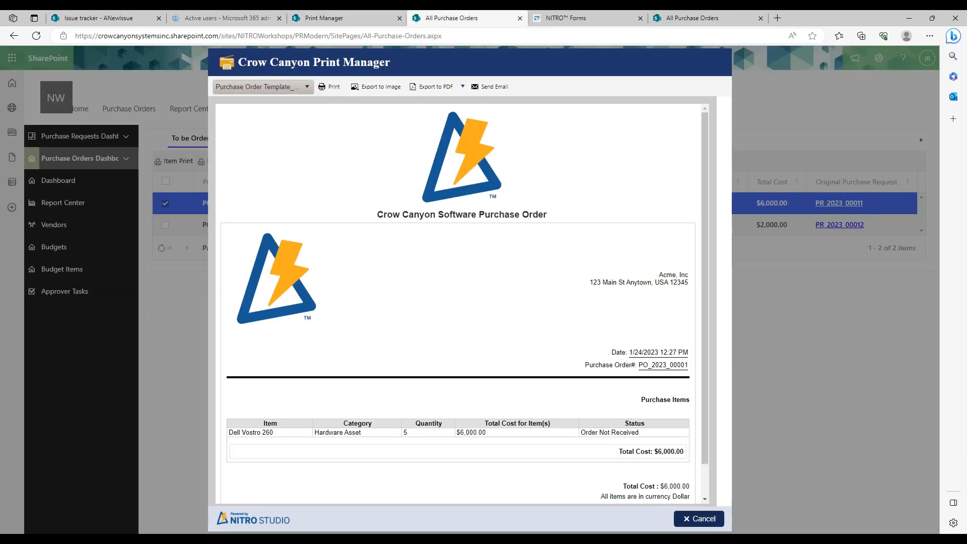
left_click(700, 519)
left_click(164, 163)
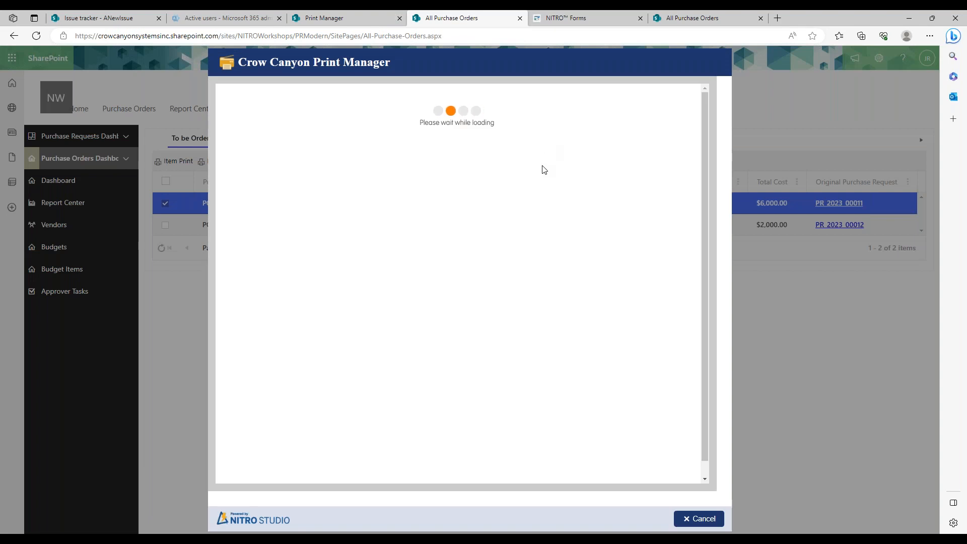
left_click(302, 93)
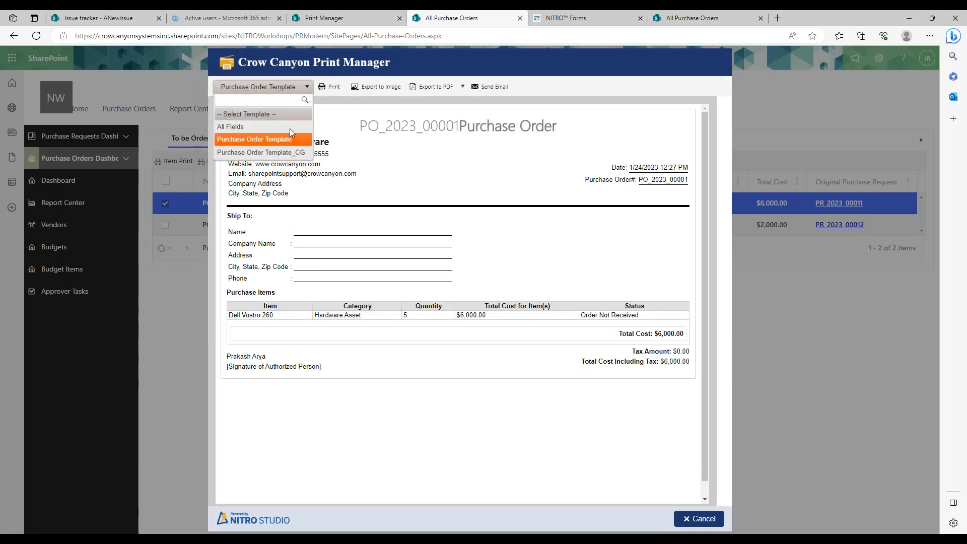
left_click(283, 140)
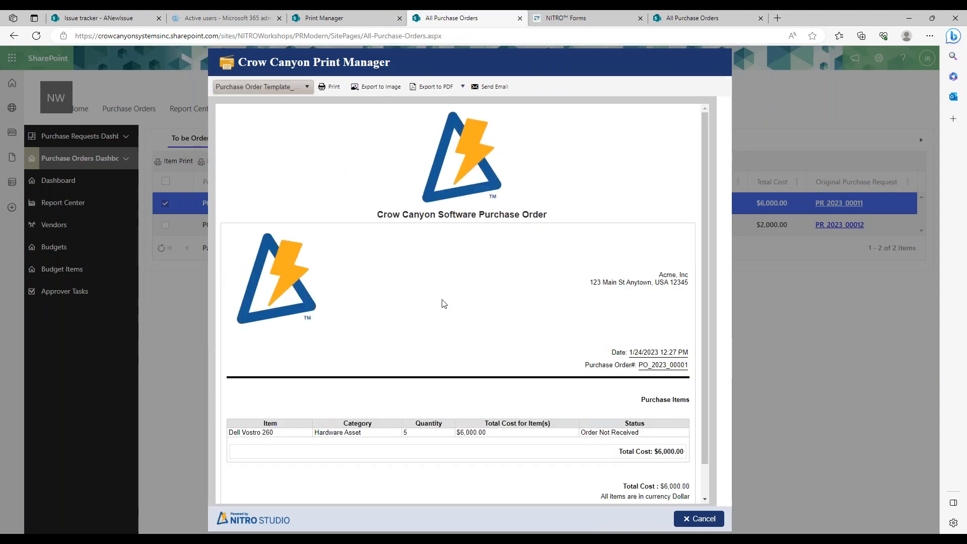
left_click(699, 519)
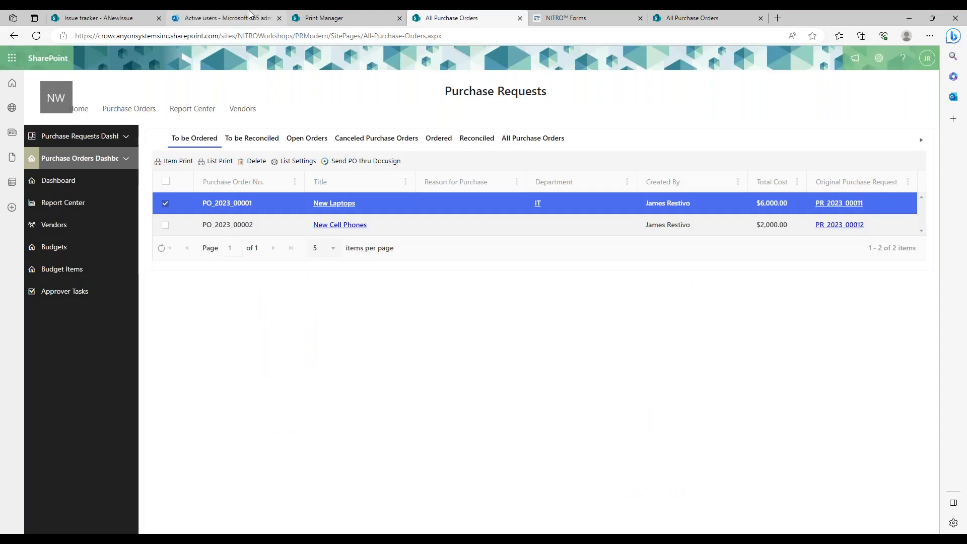
left_click(324, 18)
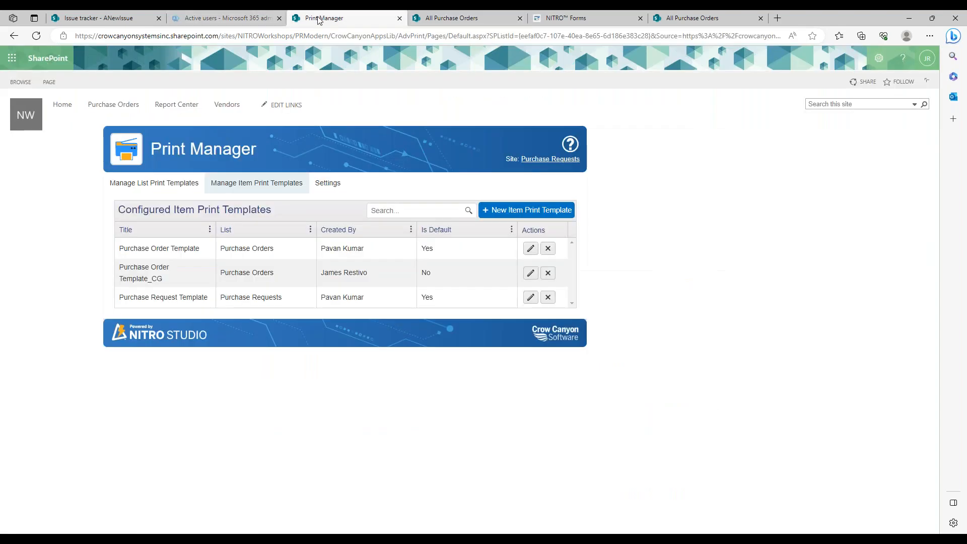
Step: Open Purchase Order Template_CG for editing, review the sample proposal in the help article, and locate the template's Line Items placeholder
left_click(531, 272)
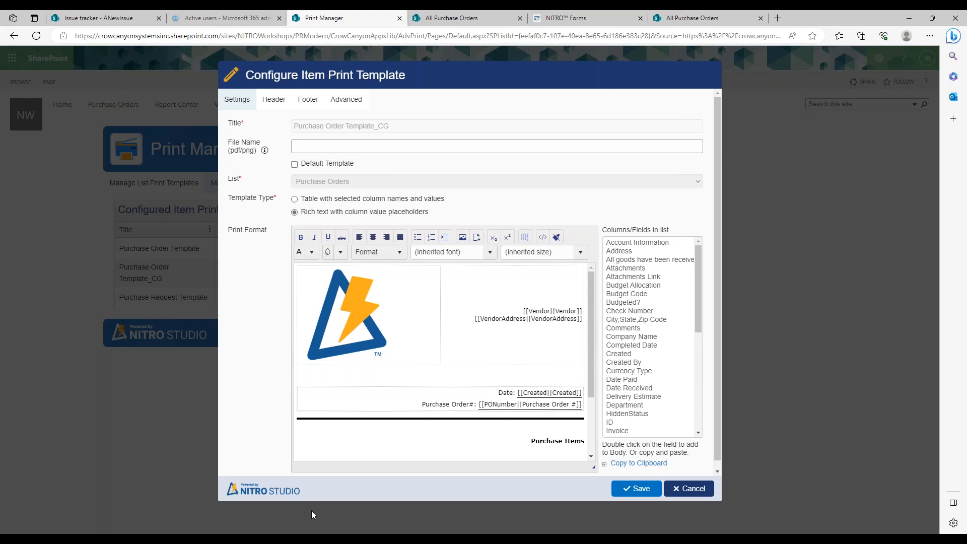
mouse_move(211, 538)
left_click(176, 499)
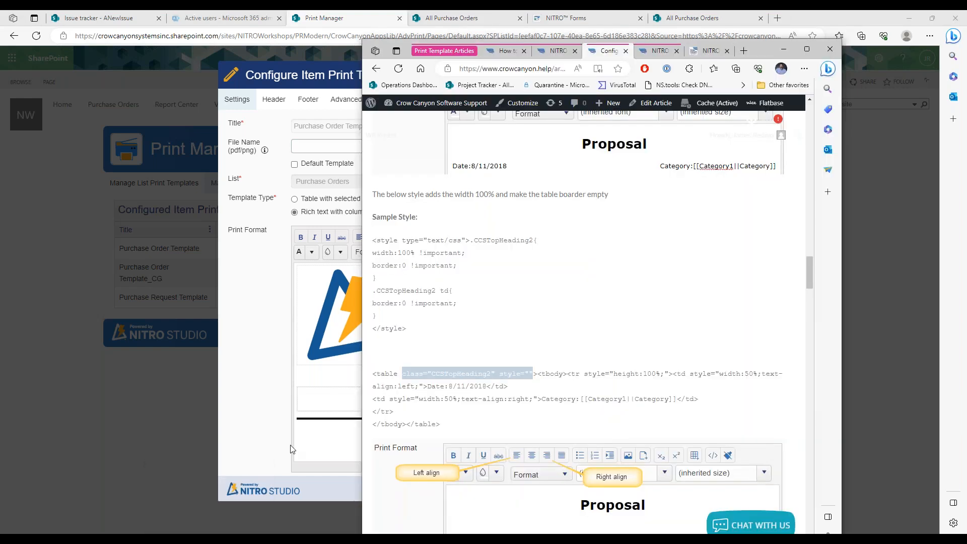
left_click_drag(808, 276, 812, 151)
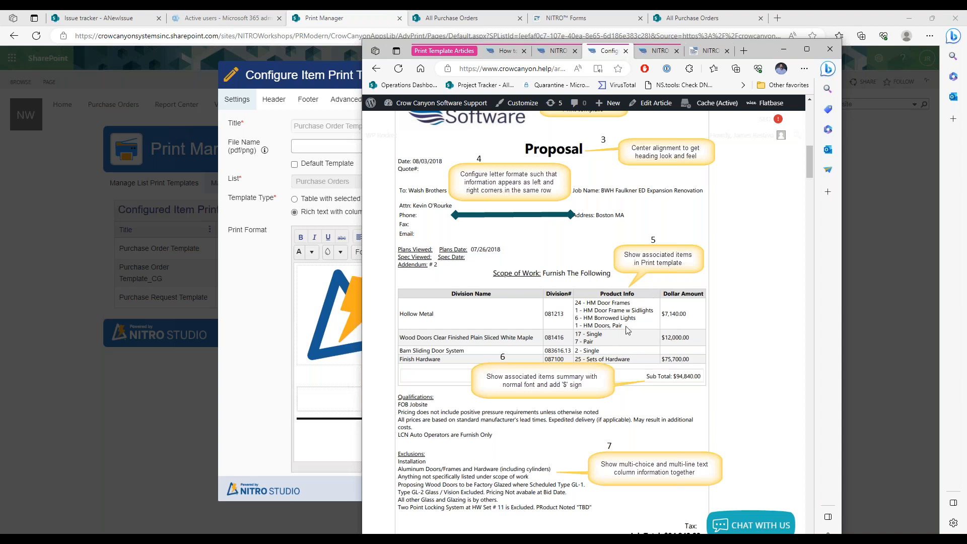
left_click(786, 50)
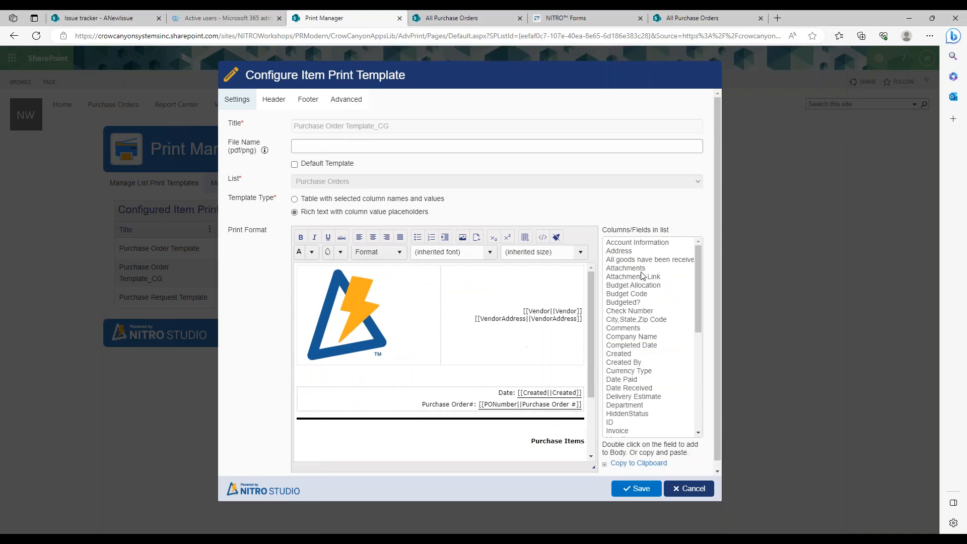
left_click_drag(592, 310, 591, 364)
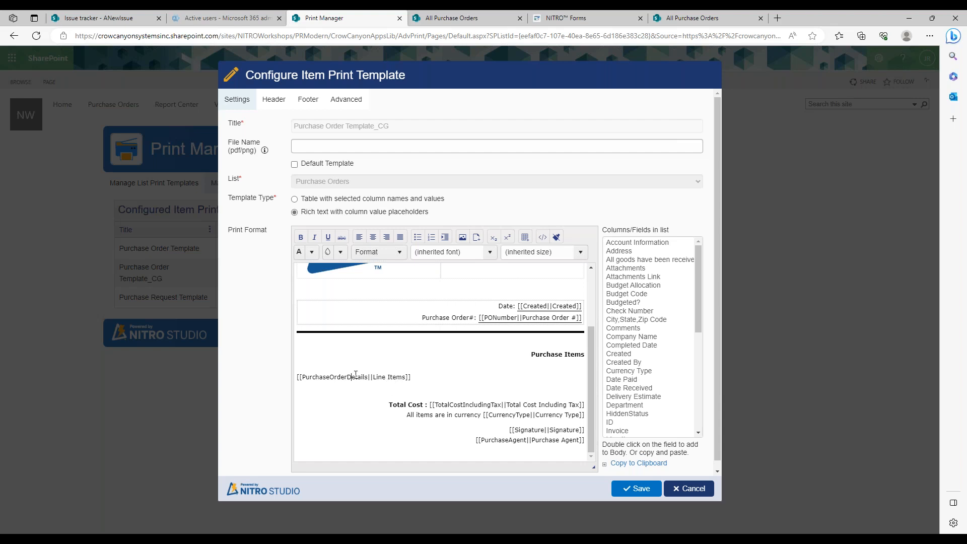
Step: From the Purchase Orders list settings, open the default Purchase Orders form in the NITRO Forms designer
left_click(452, 19)
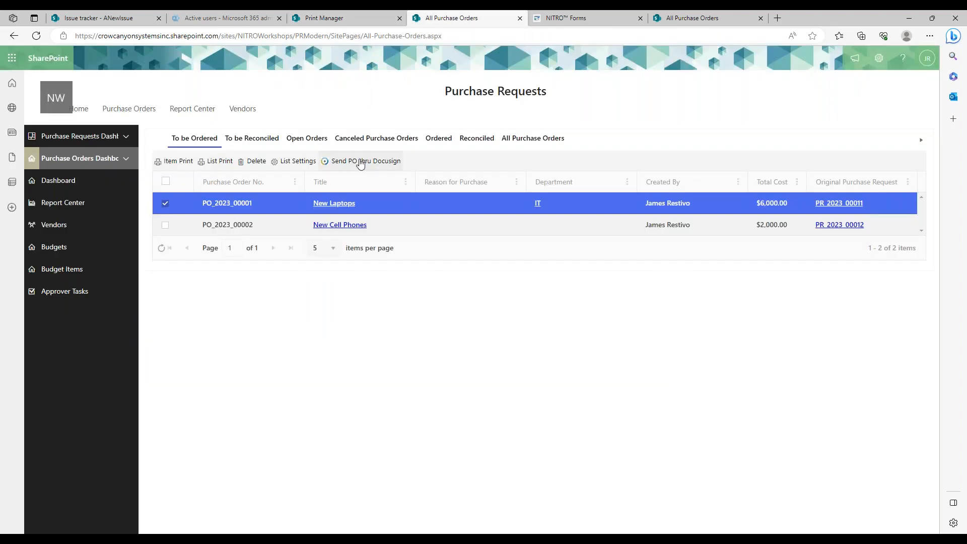
left_click(287, 160)
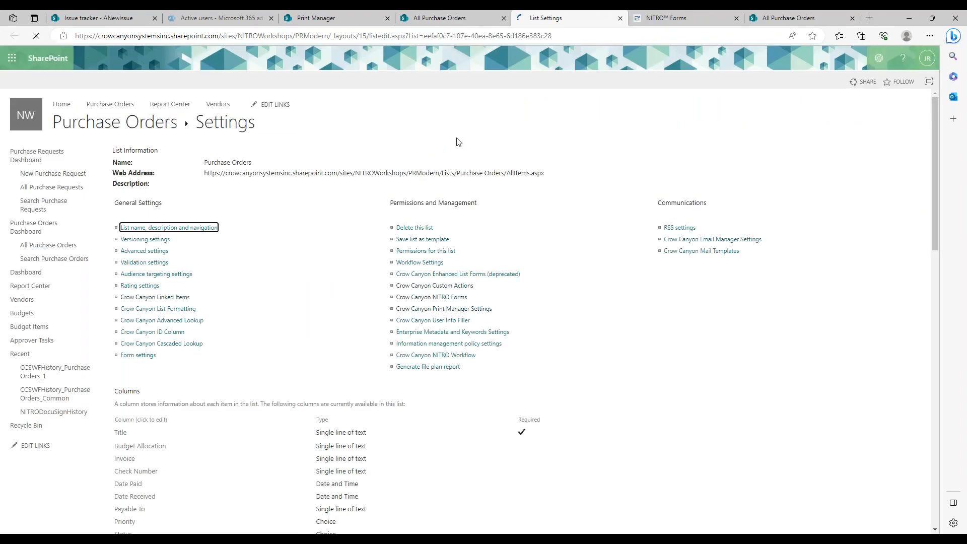
left_click(437, 297)
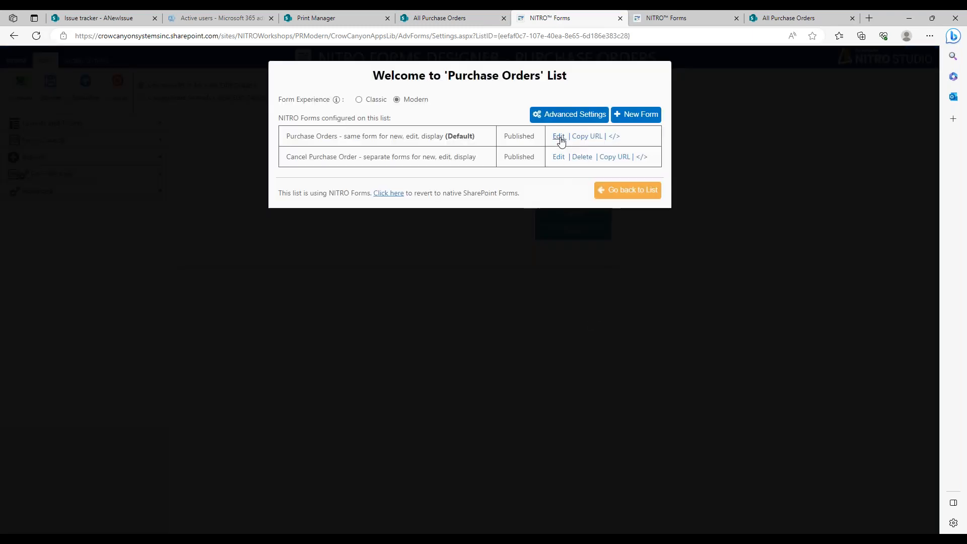
left_click(559, 137)
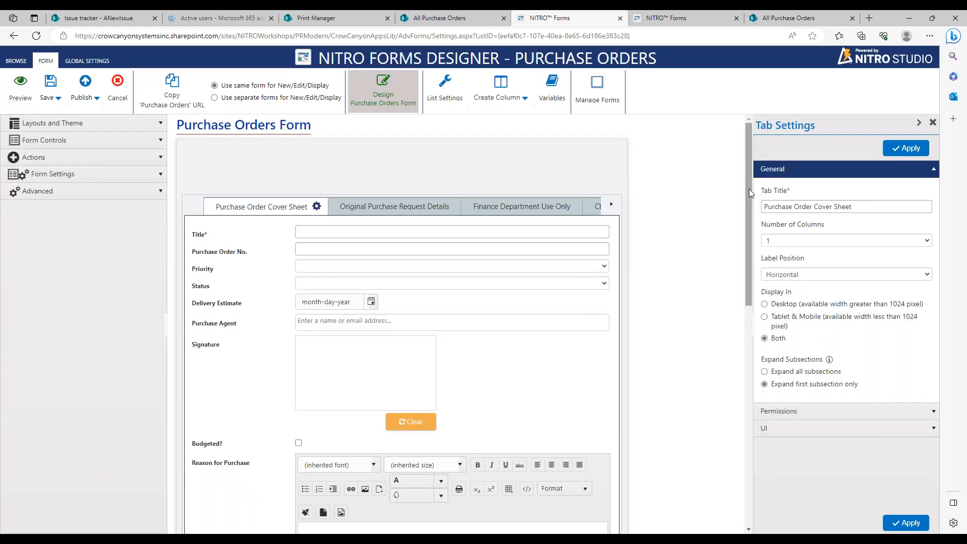
Step: Select the Line Items column under Purchase Order Details and examine its display name and internal name
left_click_drag(748, 189, 751, 276)
scroll(248, 351, "down", 3)
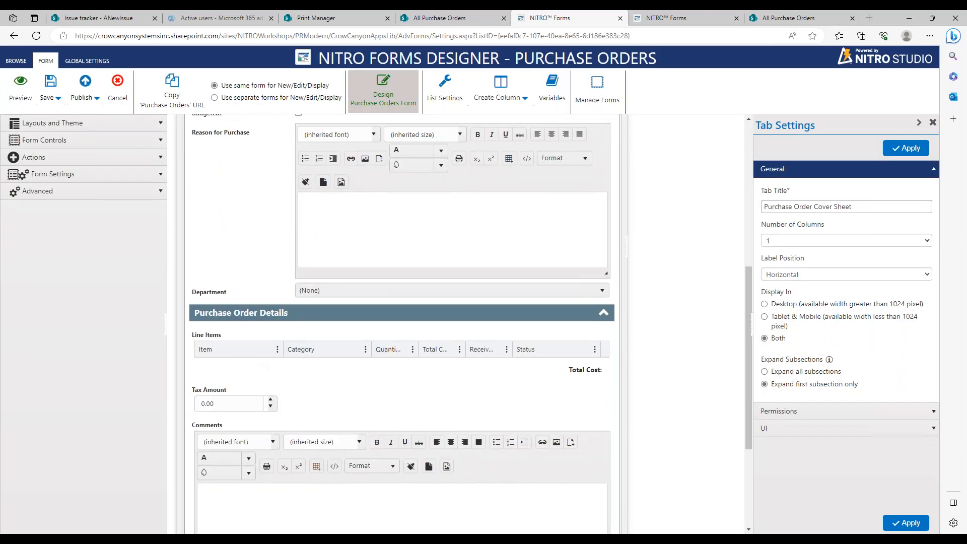
left_click(367, 337)
left_click_drag(810, 203, 880, 211)
left_click(789, 191)
left_click_drag(789, 191, 825, 195)
left_click(819, 201)
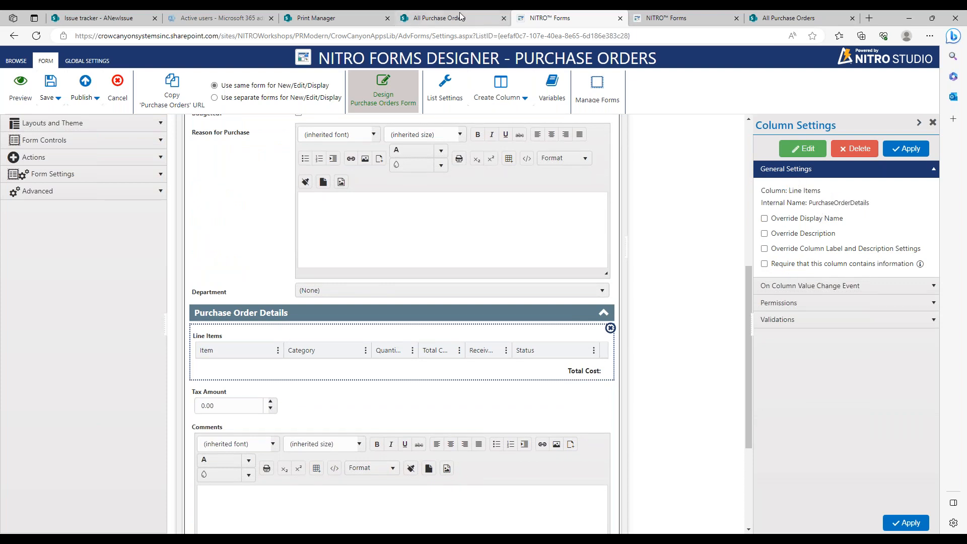
Step: Compare the template's Line Items placeholder with the column in the form designer, and return to the All Purchase Orders page
left_click(360, 18)
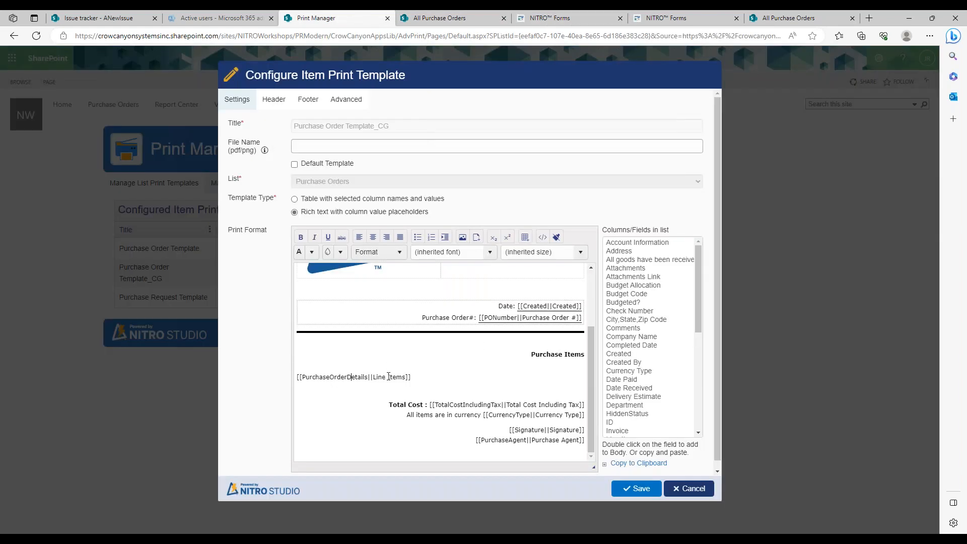
left_click(456, 18)
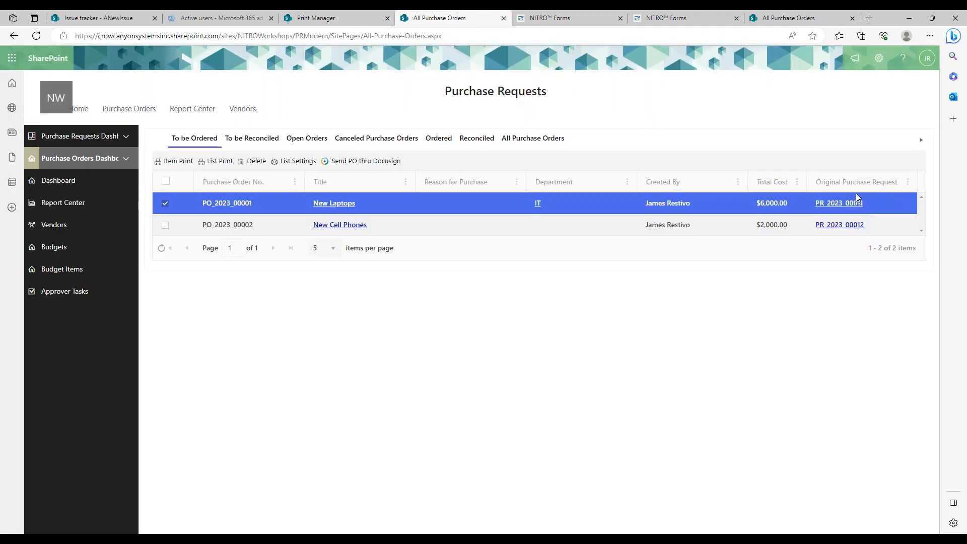
left_click(570, 18)
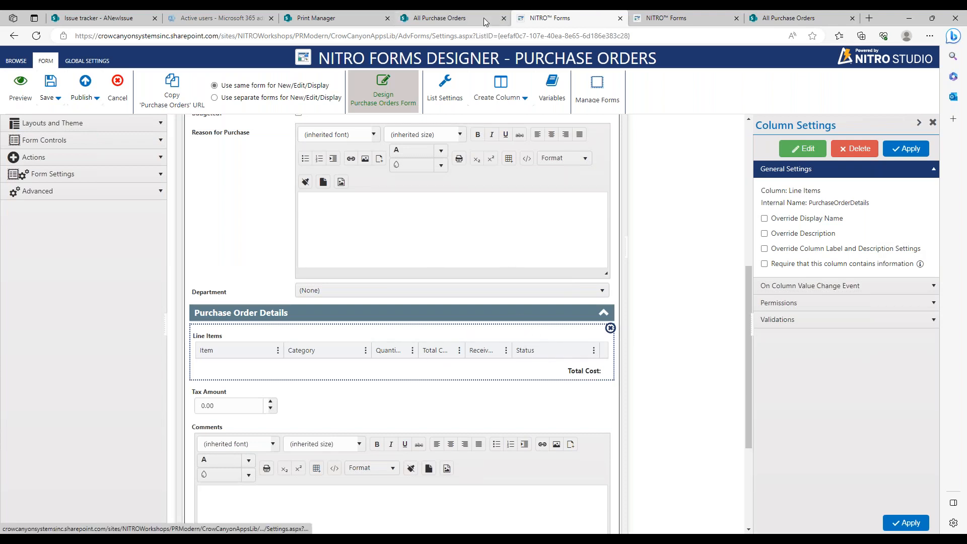
left_click(456, 18)
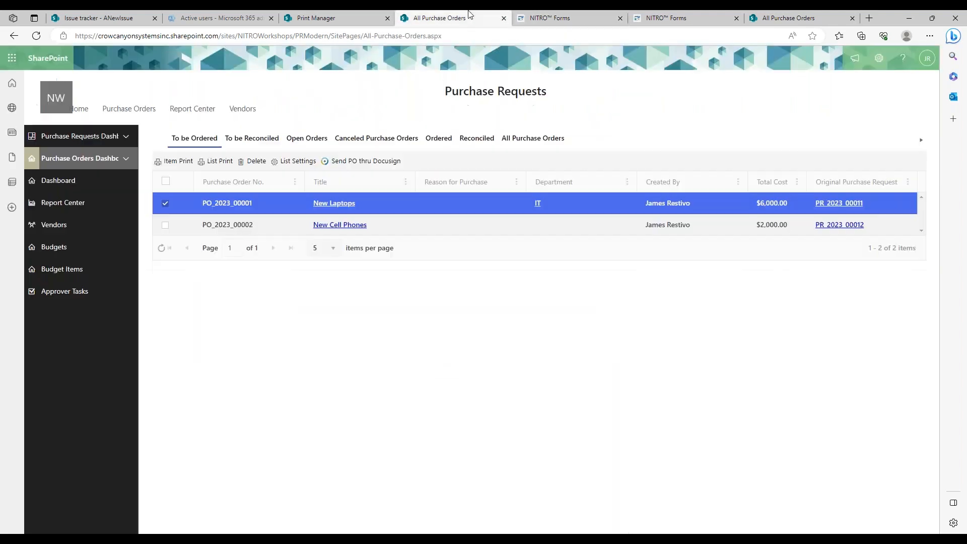
Step: Open Crow Canyon Linked Items for the Purchase Orders list, view its Line Items column configuration, and close it without saving
left_click(290, 162)
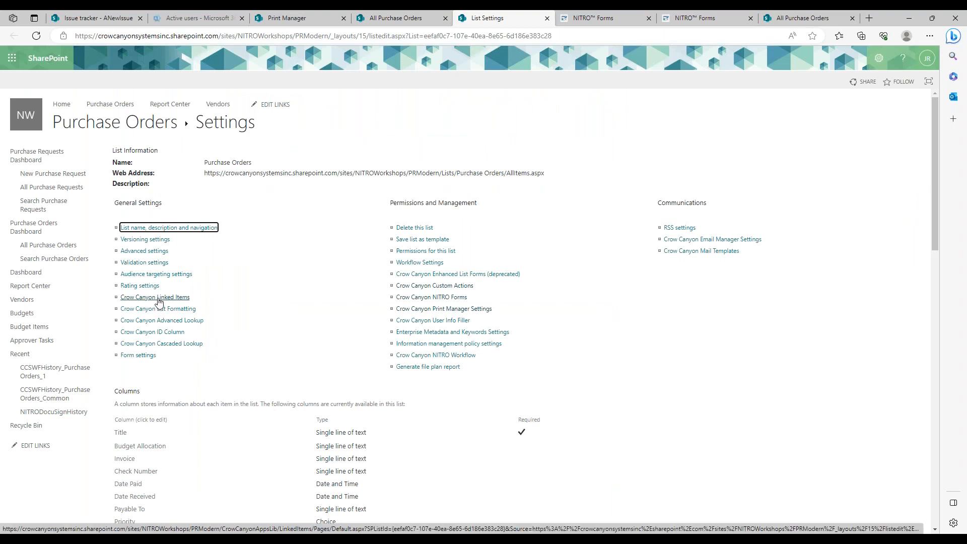
left_click(158, 301)
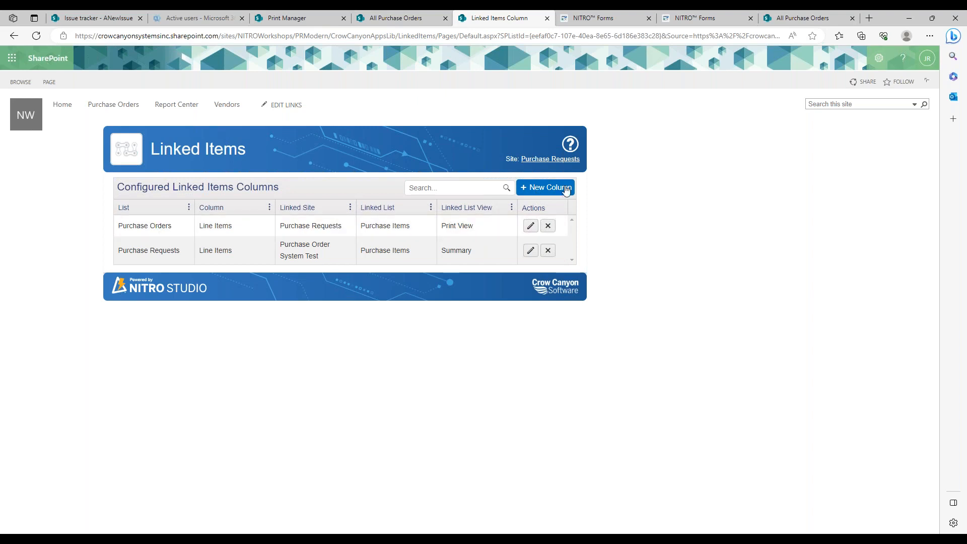
left_click(530, 226)
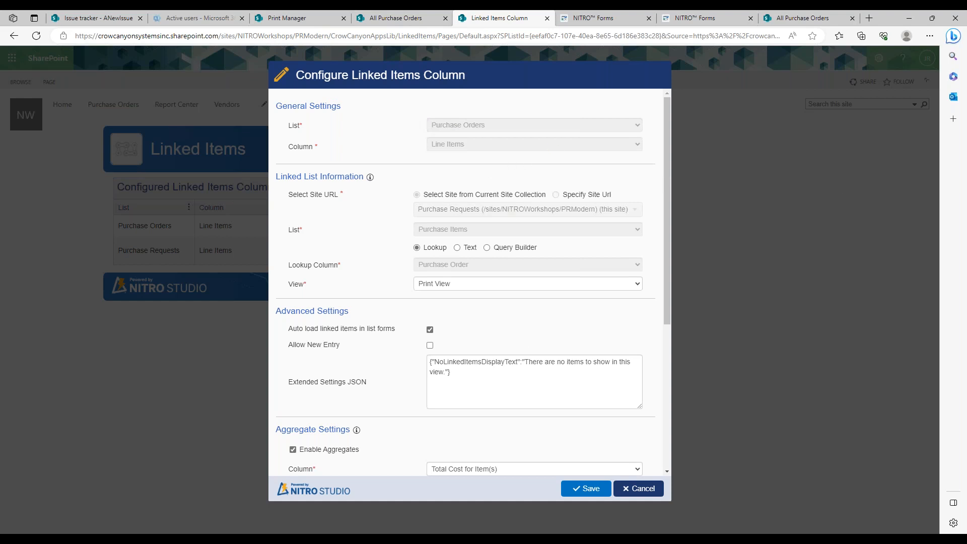
left_click(648, 492)
Step: Start a new linked items column for the Purchase Orders list, using the existing Line Items column
left_click(549, 189)
left_click(479, 126)
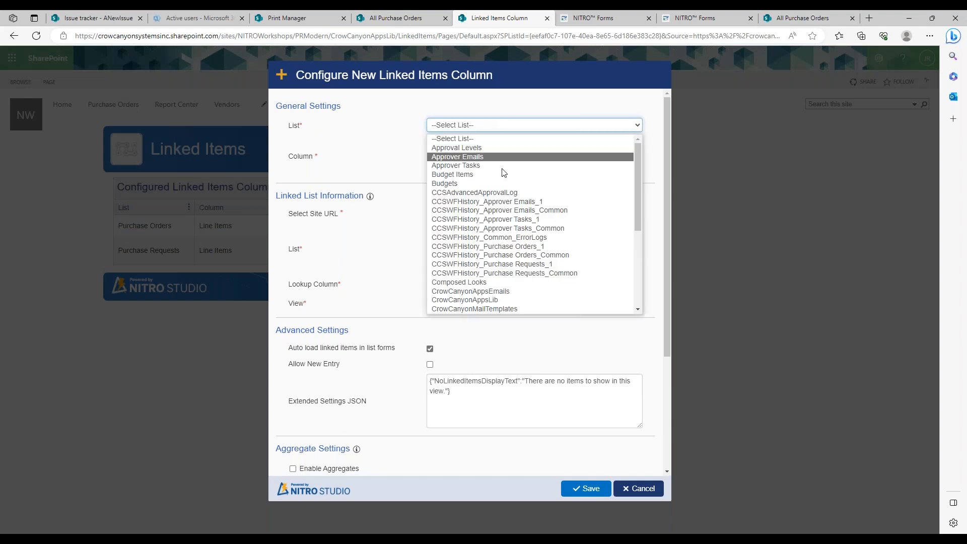
left_click_drag(640, 177, 633, 258)
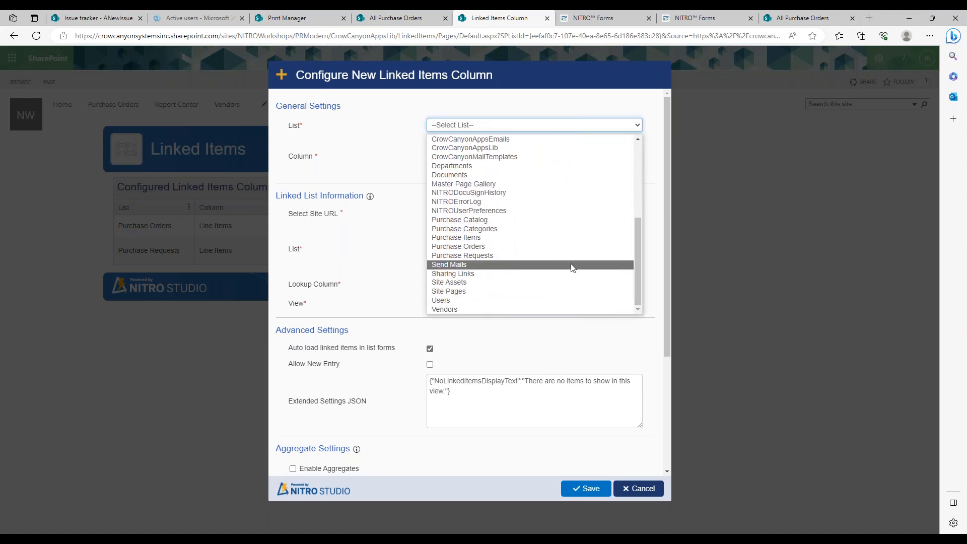
left_click(464, 248)
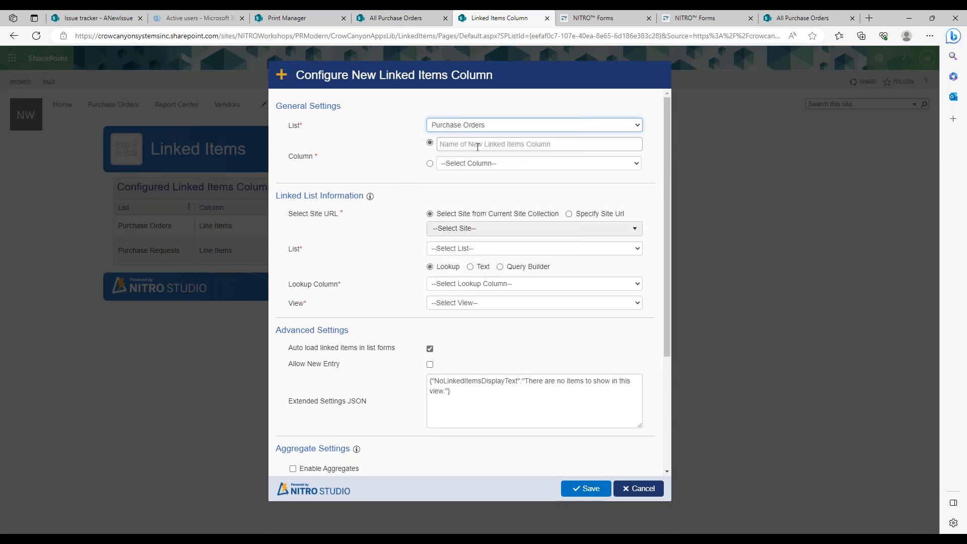
left_click(468, 164)
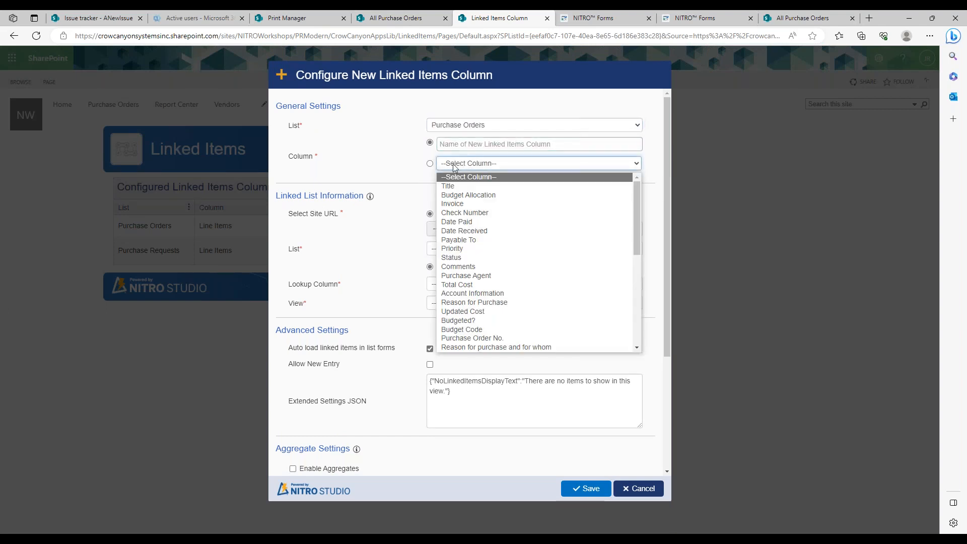
left_click(456, 163)
left_click(456, 163)
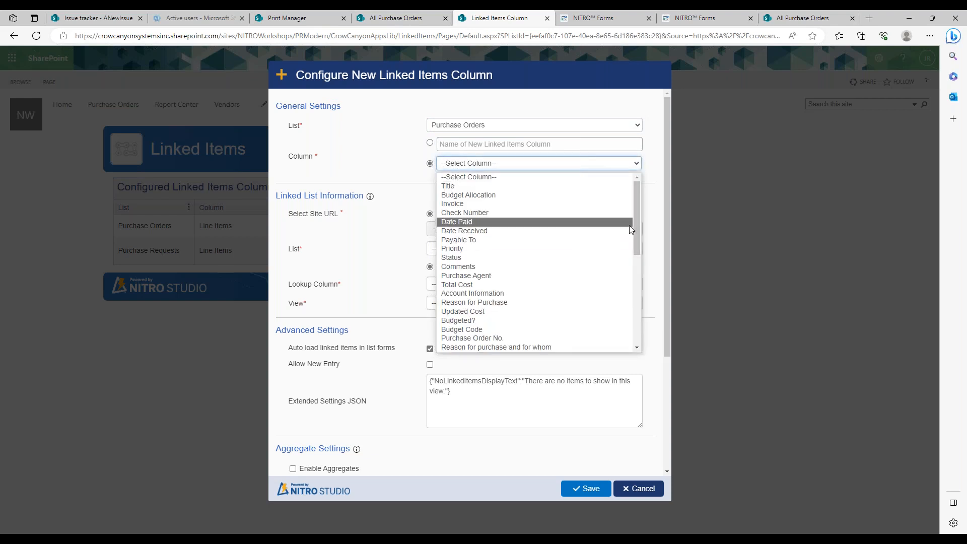
left_click_drag(637, 223, 522, 233)
left_click(510, 223)
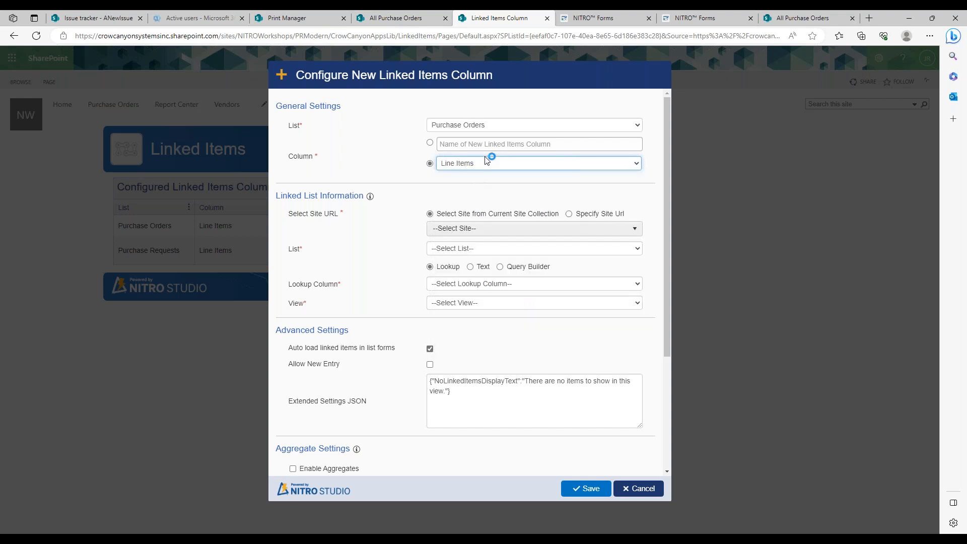
Step: Link the column to the Purchase Items list on the Purchase Requests site (this site)
left_click(461, 230)
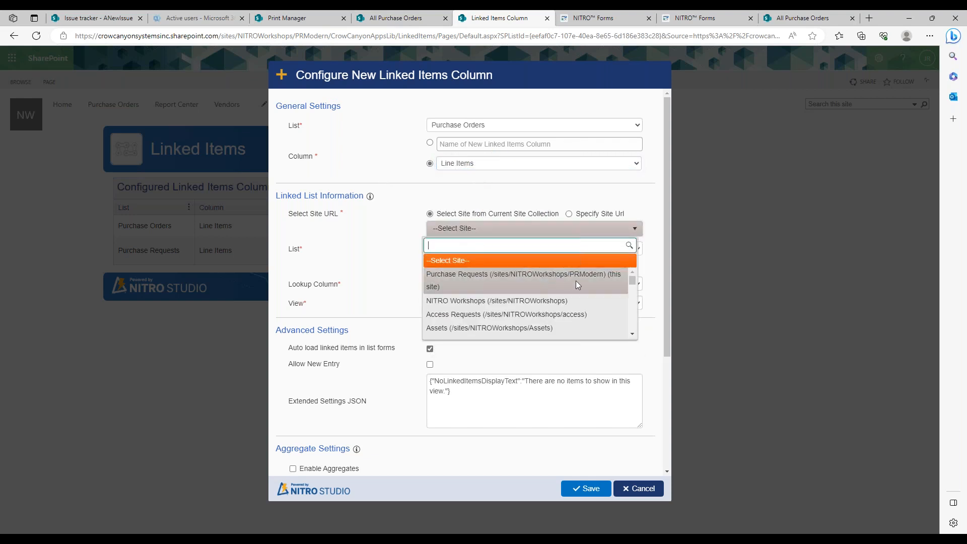
left_click(576, 280)
left_click(501, 248)
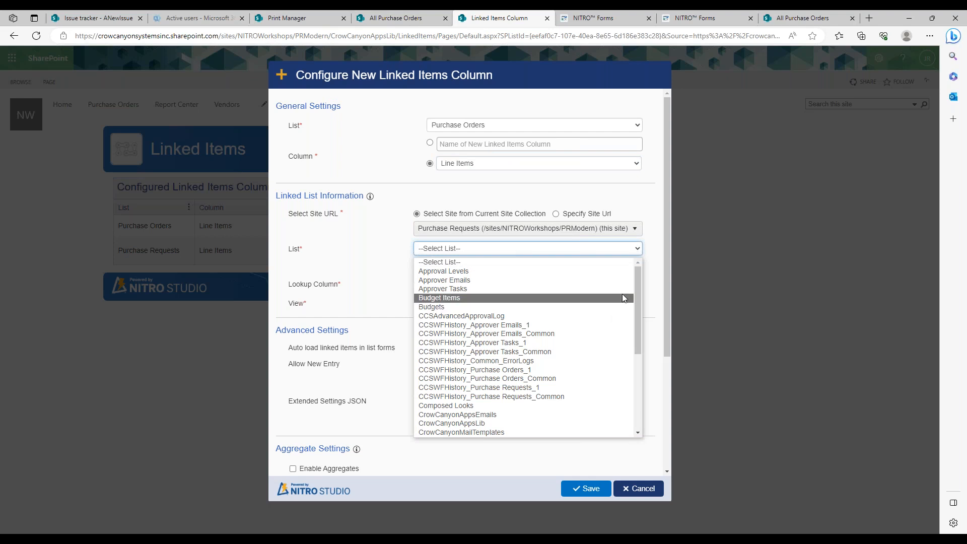
left_click_drag(636, 293, 636, 368)
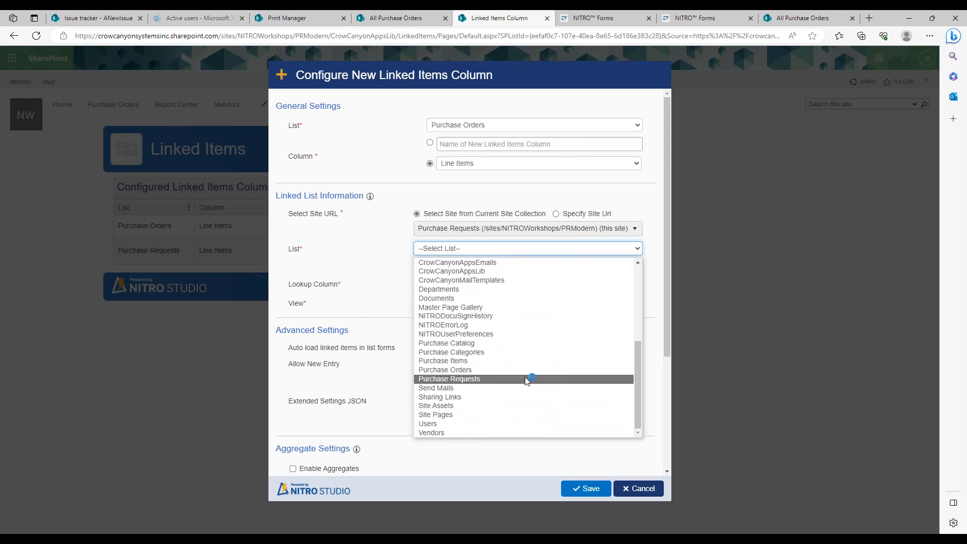
left_click(459, 360)
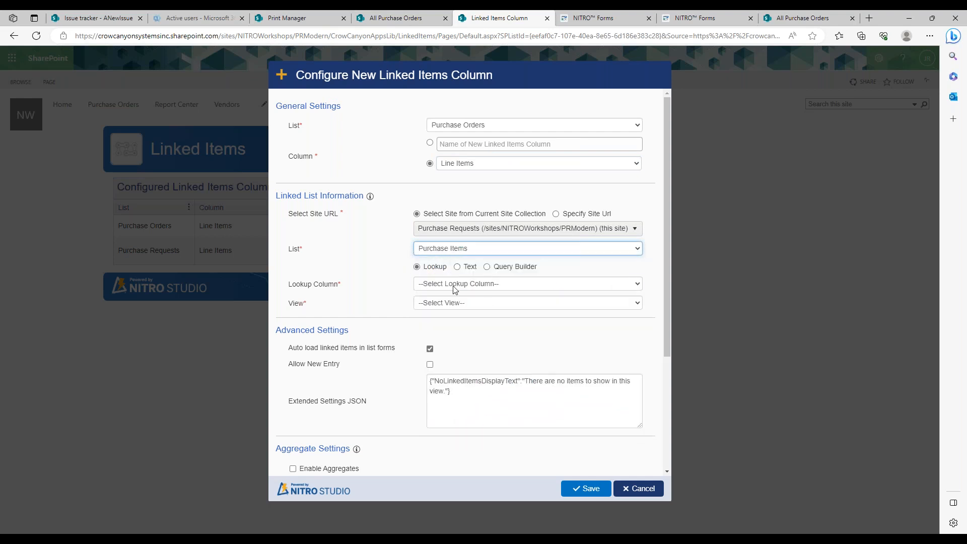
Step: Set the lookup column to Purchase Order and the linked list view to Summary
left_click(455, 286)
left_click(468, 285)
left_click(470, 308)
left_click(473, 303)
left_click(458, 335)
left_click(455, 304)
left_click(450, 333)
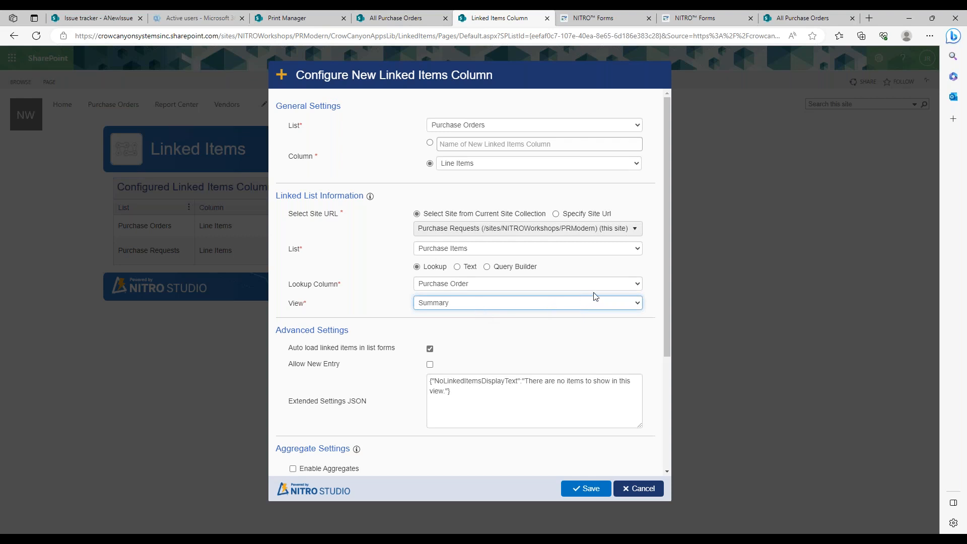
Step: Enable aggregates with a Sum calculation on Total Cost for Item(s) and the display text "Total Cost"
left_click_drag(665, 262, 663, 347)
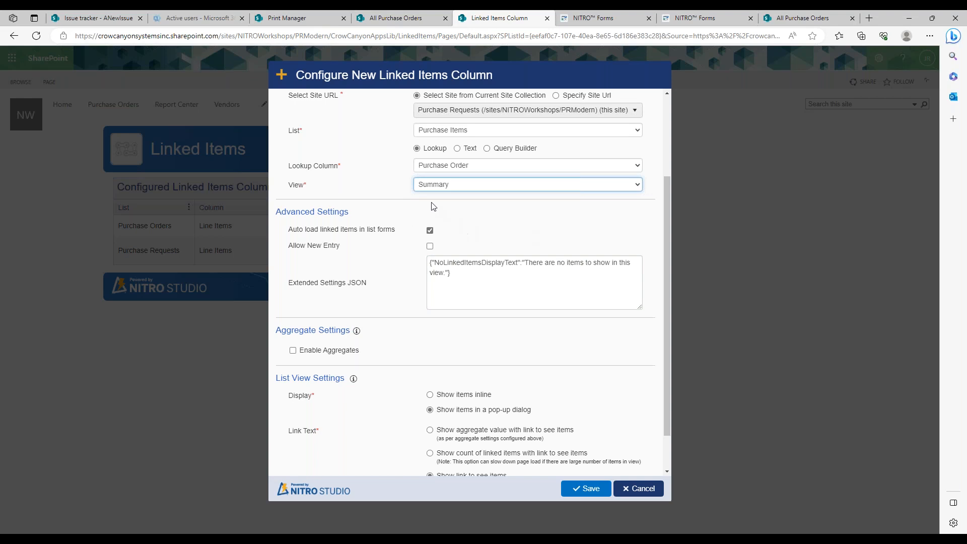
left_click_drag(669, 255, 669, 310)
left_click(342, 304)
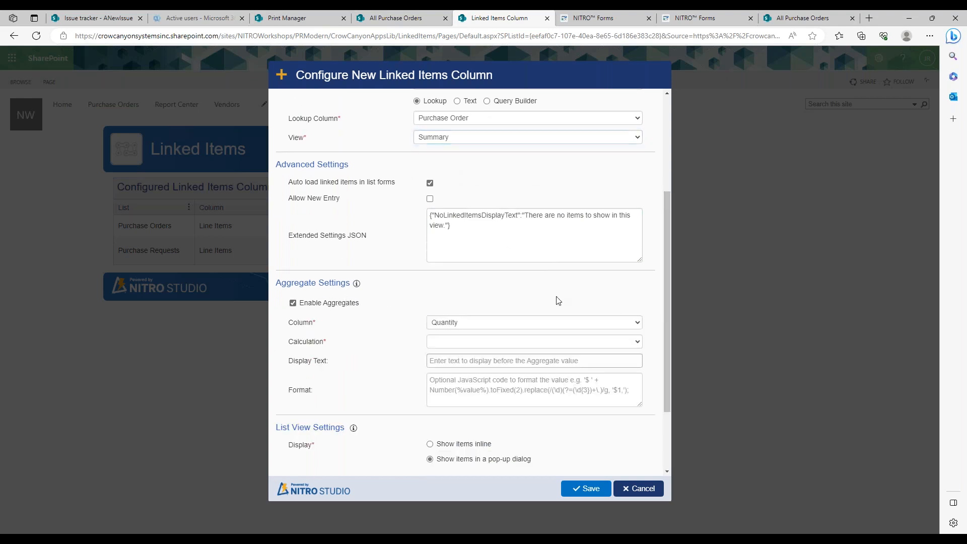
left_click_drag(666, 237, 666, 270)
left_click(599, 272)
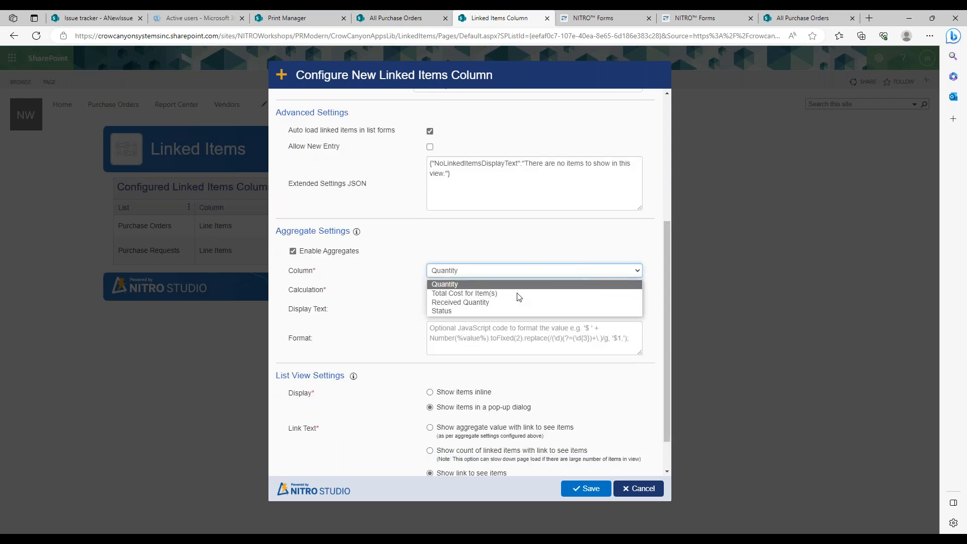
left_click(486, 292)
left_click(466, 292)
left_click(462, 349)
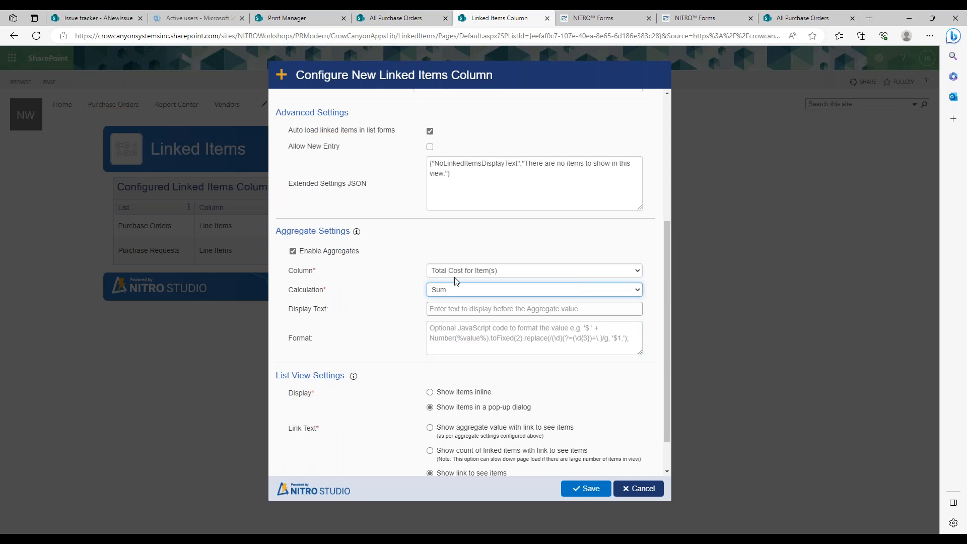
left_click(476, 309)
type("Total Cost")
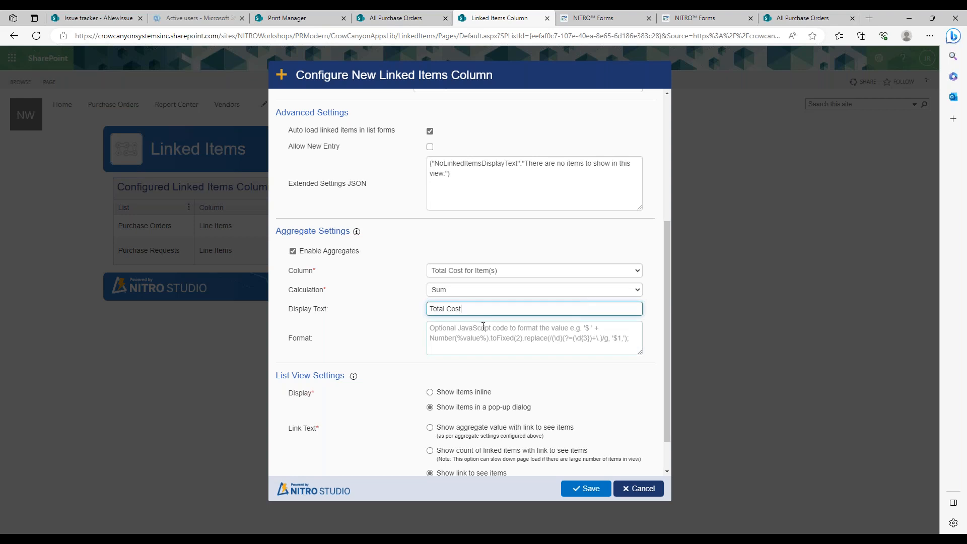
Step: Switch to the Crow Canyon help article on rich print templates and open its section on printing the $ sign for currency columns
left_click(589, 329)
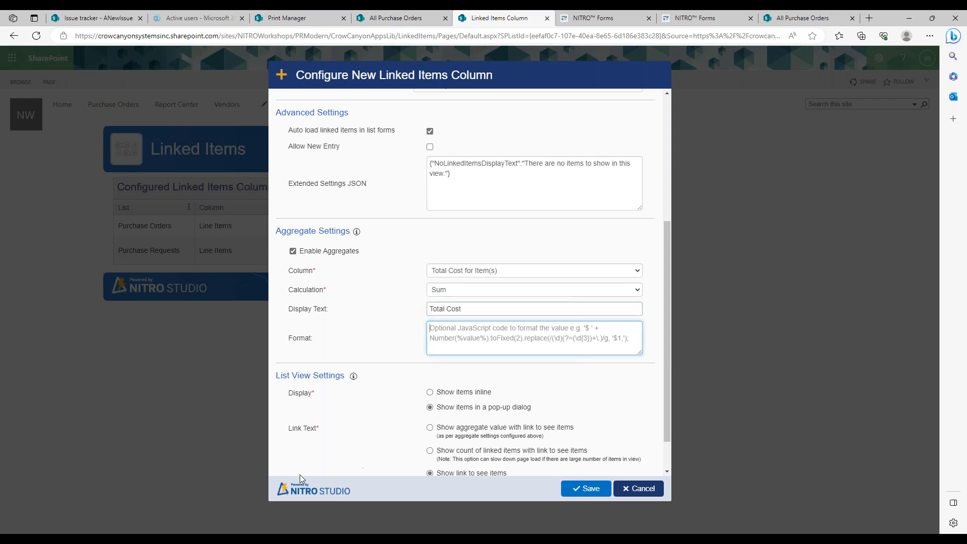
left_click(210, 541)
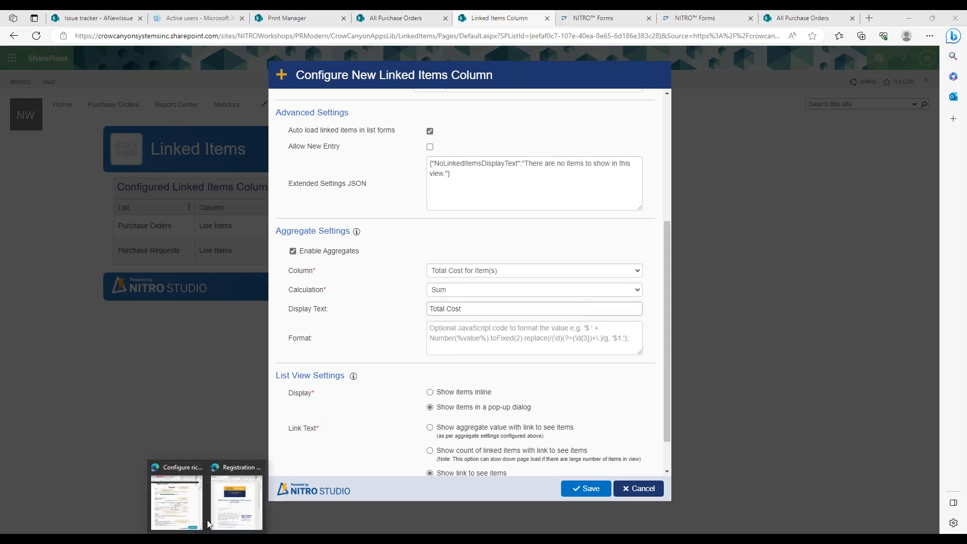
left_click(186, 496)
left_click_drag(810, 159, 804, 134)
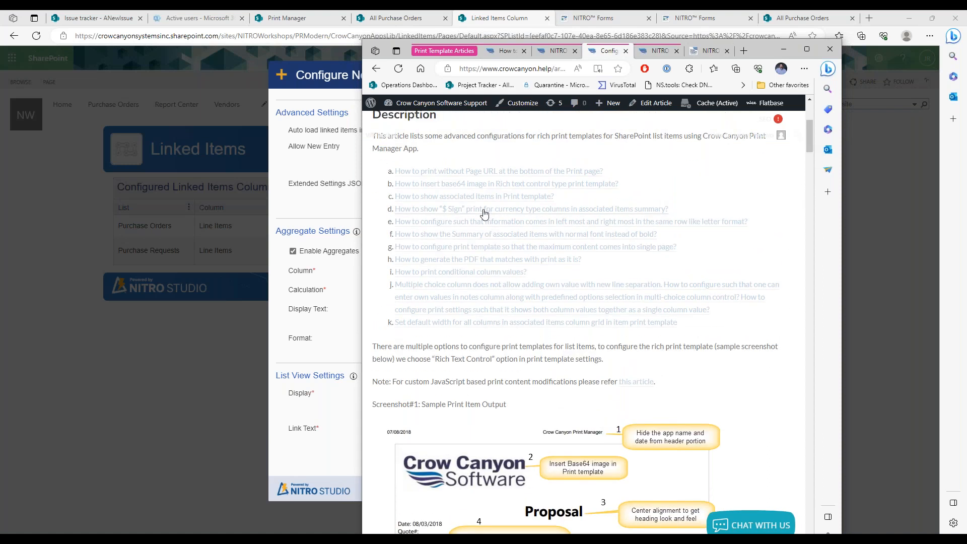
left_click(484, 212)
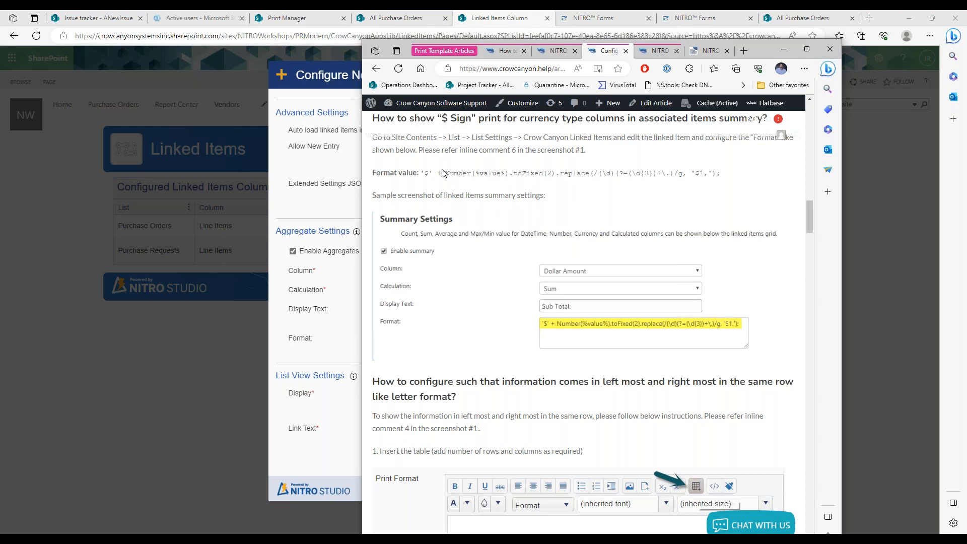
Step: Copy the article's dollar format value and paste it as the Format of the new column's aggregate
left_click_drag(423, 171, 712, 183)
key("ctrl+c")
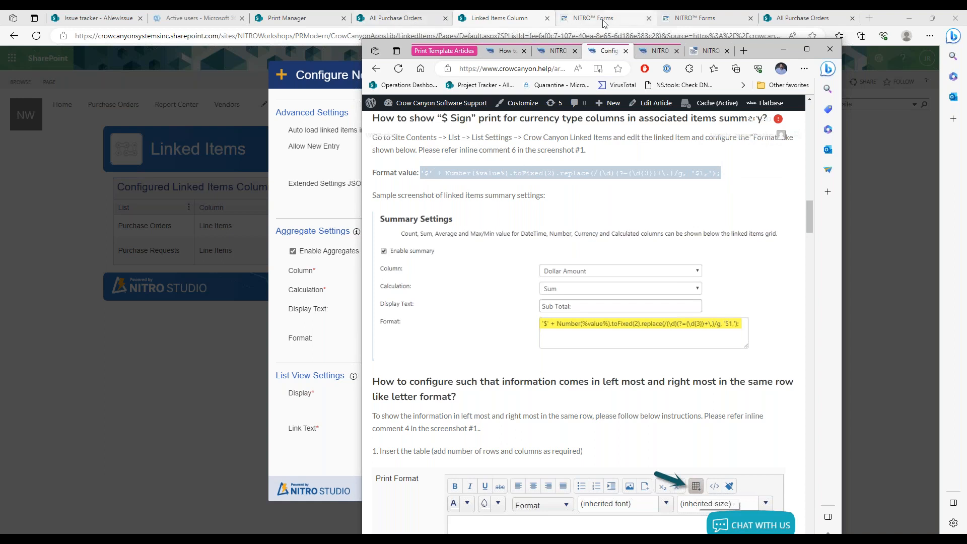
left_click(527, 19)
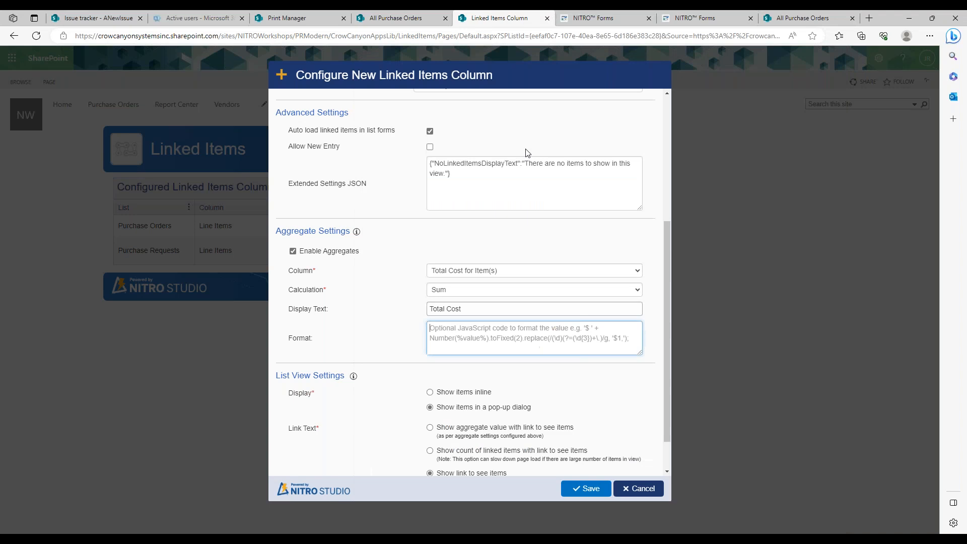
key("ctrl+v")
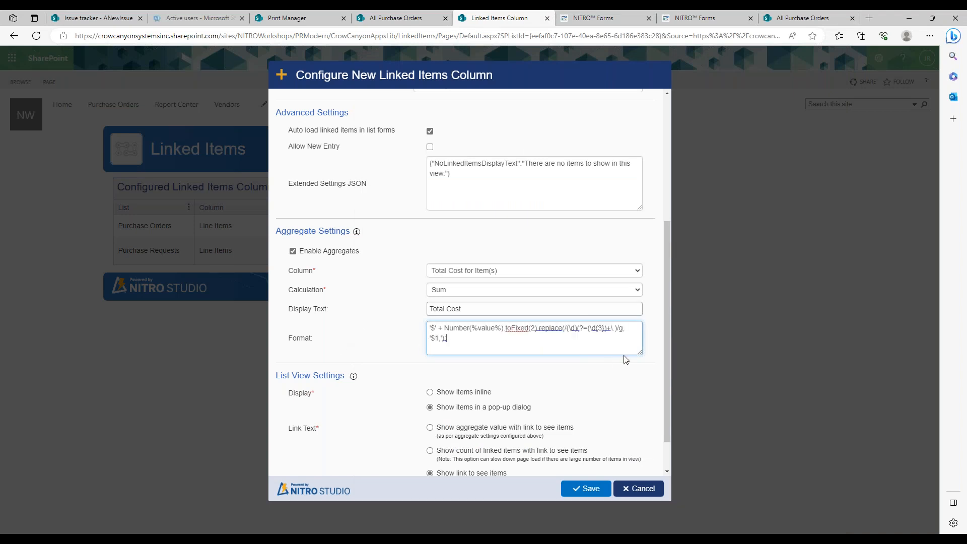
Step: Try to save the new linked items column with its default list view settings, and discard the configuration
scroll(666, 350, "down", 1)
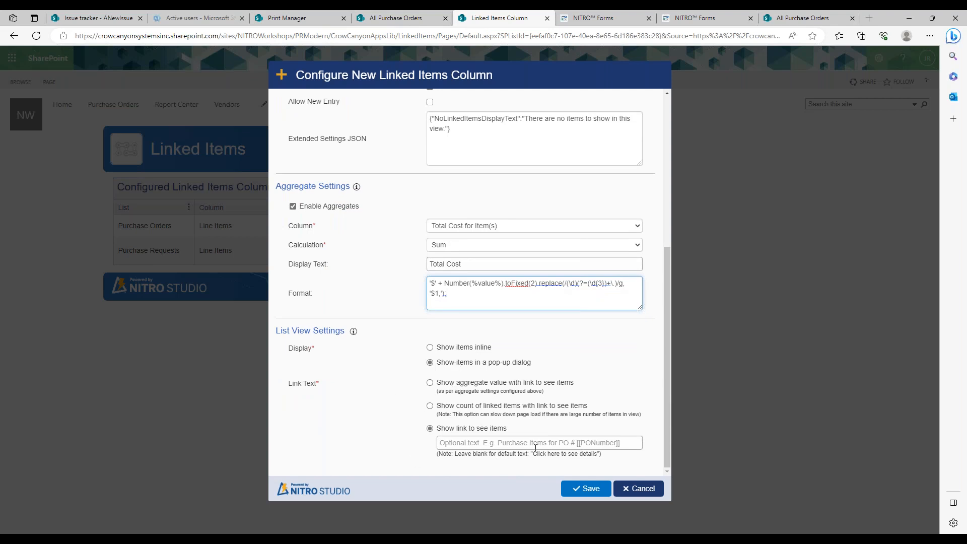
left_click_drag(313, 331, 345, 331)
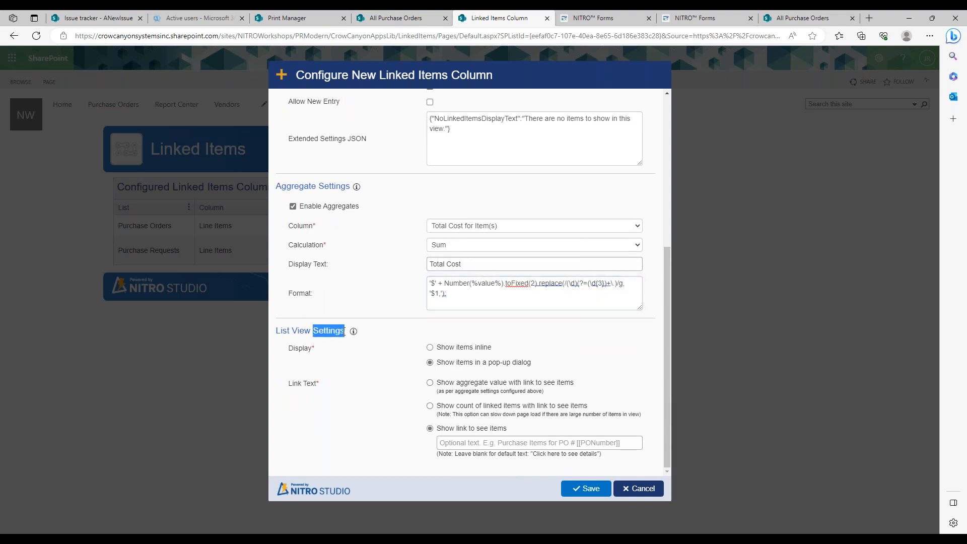
left_click(584, 488)
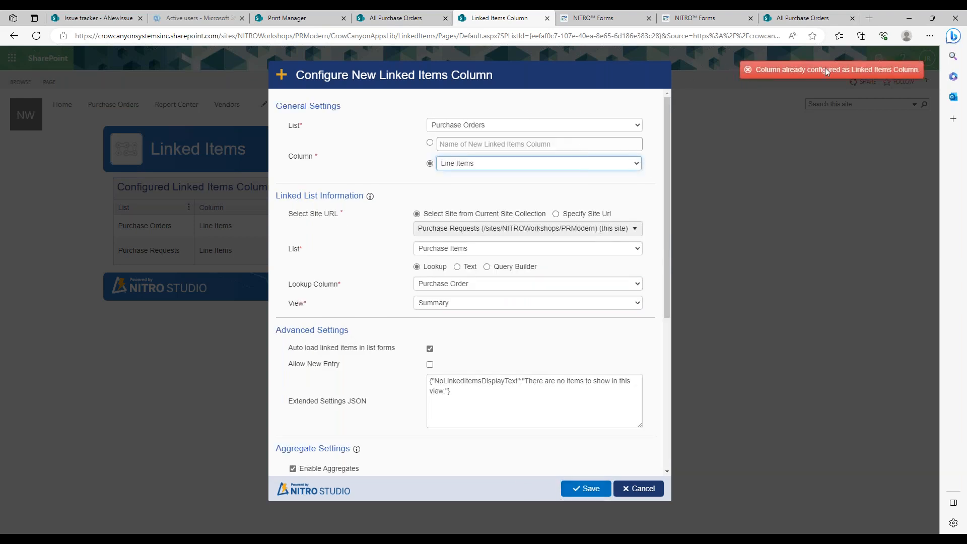
left_click_drag(667, 286, 663, 436)
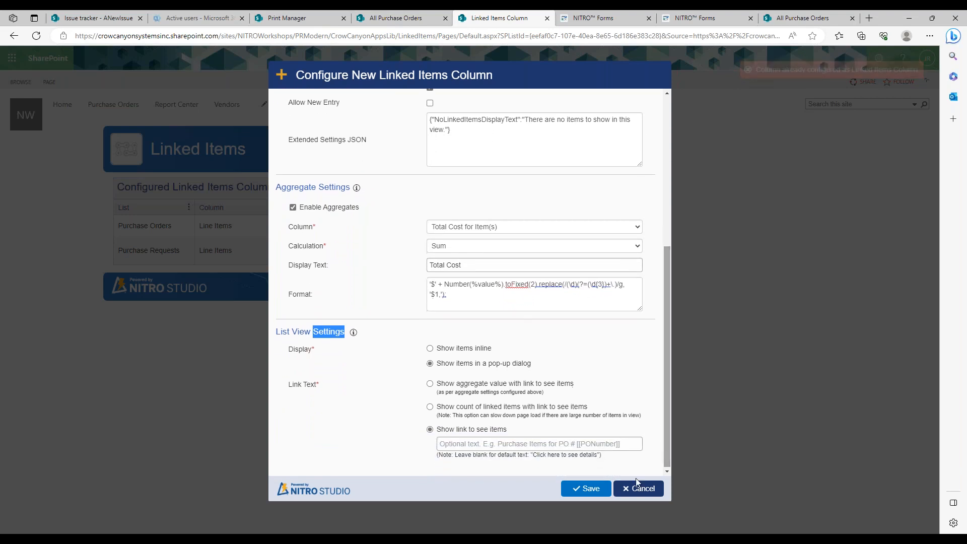
left_click(639, 488)
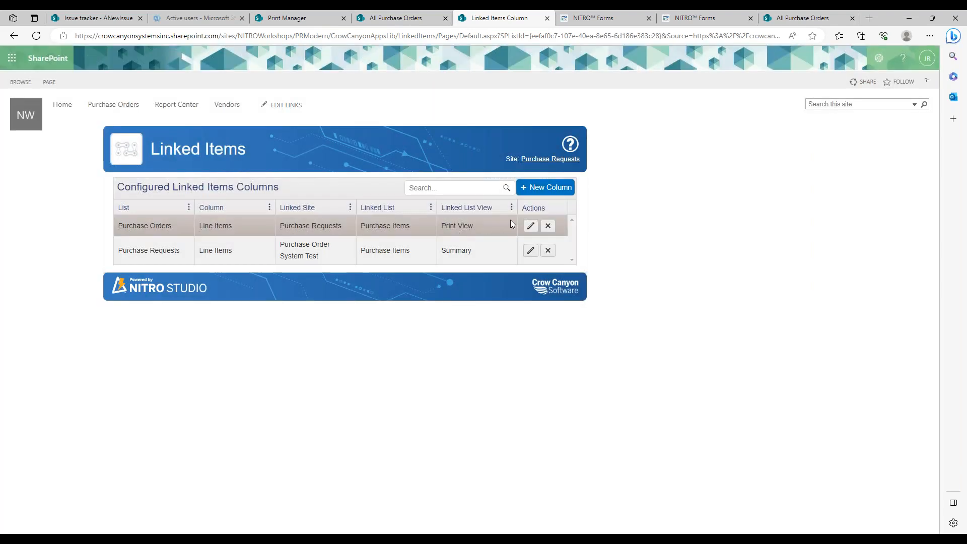
Step: Review the aggregate and list view settings of the existing Purchase Orders Line Items column, and close them without saving
left_click(530, 227)
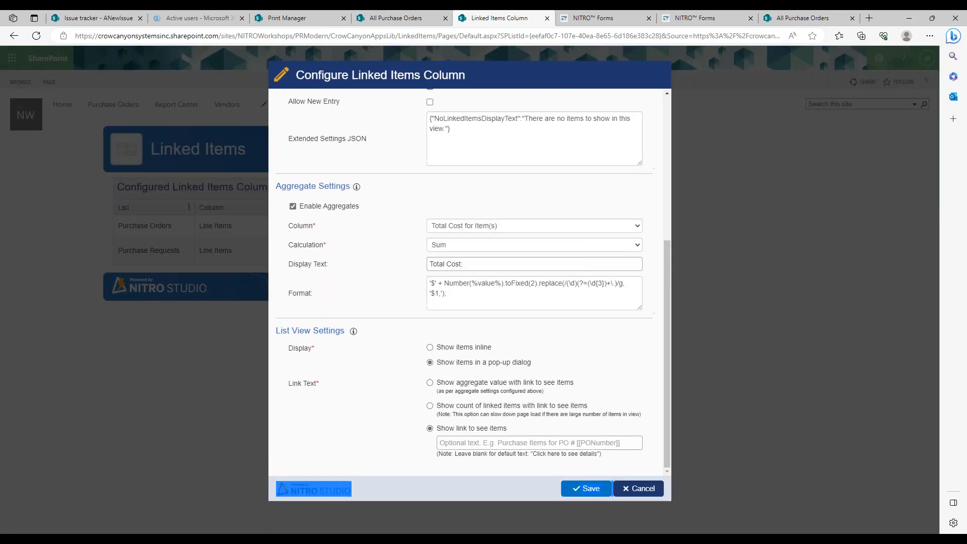
mouse_move(664, 276)
left_mouse_down()
mouse_move(657, 143)
mouse_move(658, 279)
left_mouse_up()
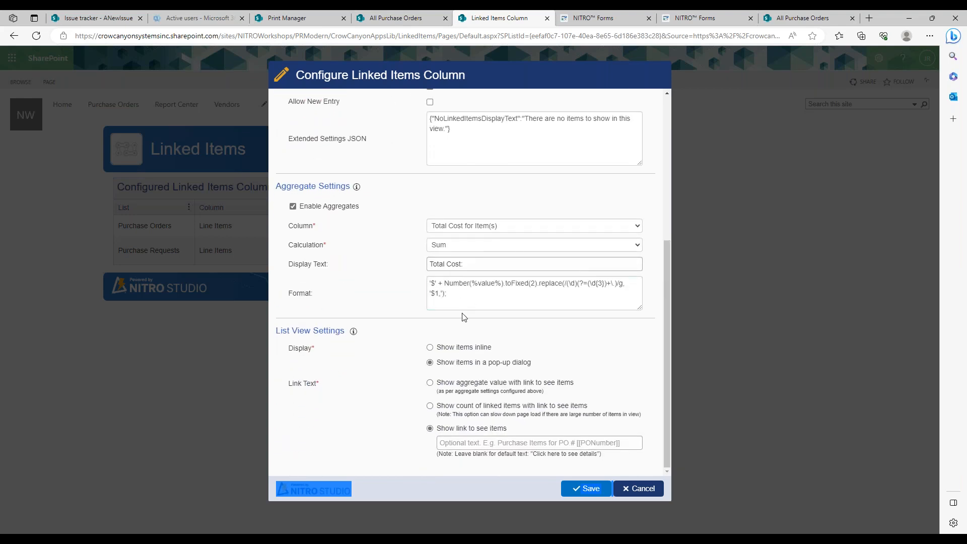
left_click(290, 525)
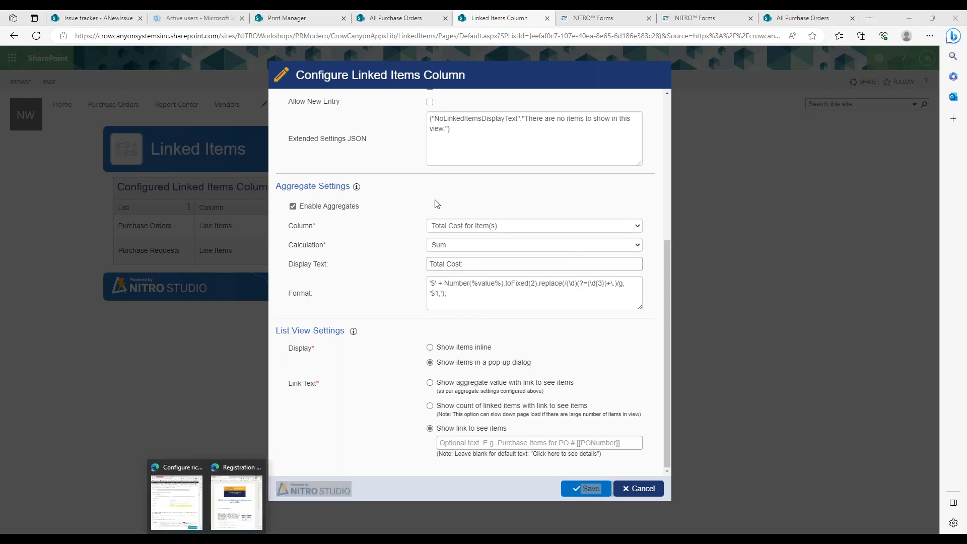
left_click(634, 489)
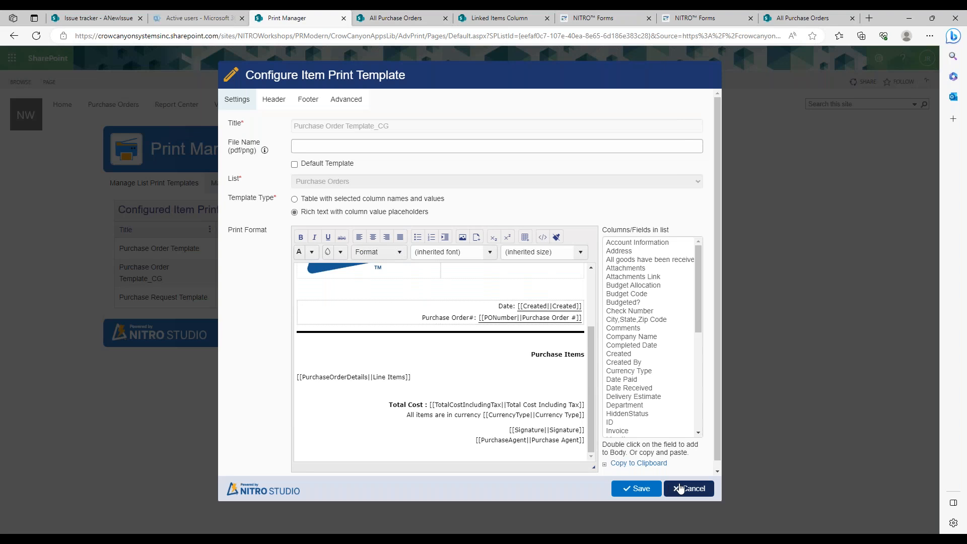
Step: Save Purchase Order Template_CG, preview the New Laptops order's item print with that template, check its line items, and close the preview
left_click(636, 488)
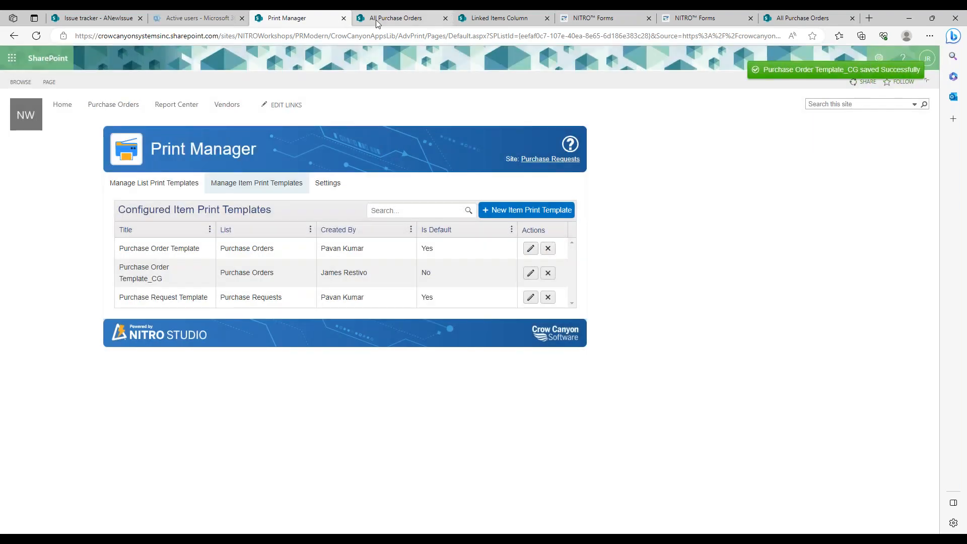
left_click(379, 19)
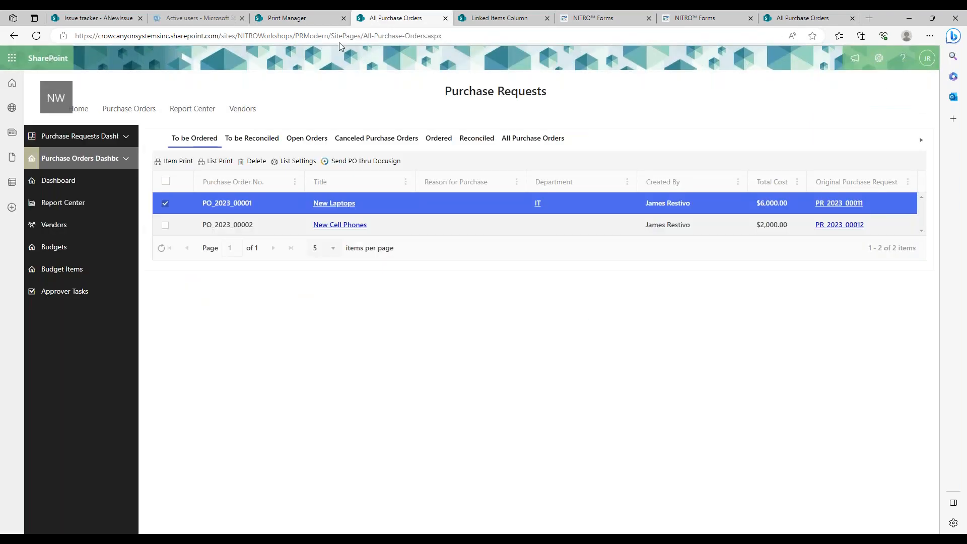
left_click(179, 161)
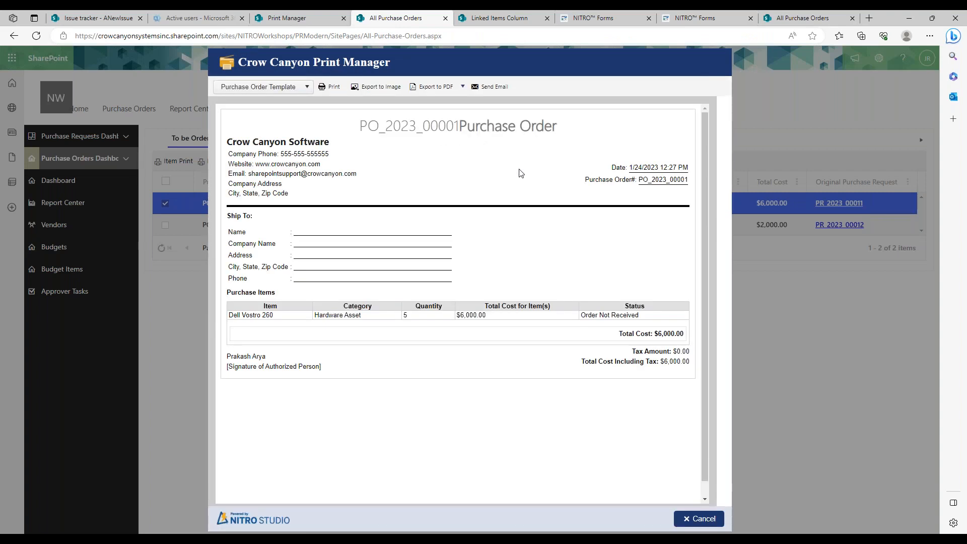
left_click(259, 86)
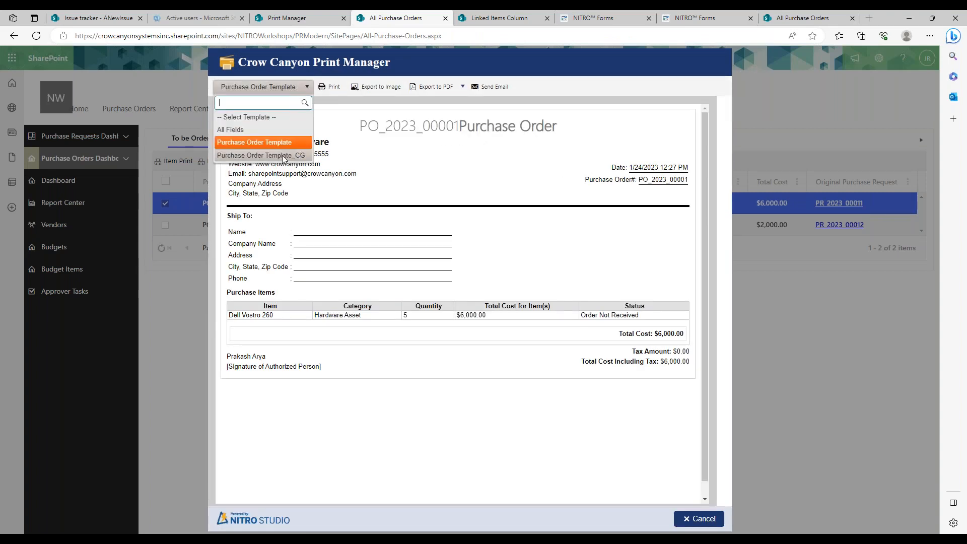
left_click(282, 155)
scroll(520, 383, "down", 1)
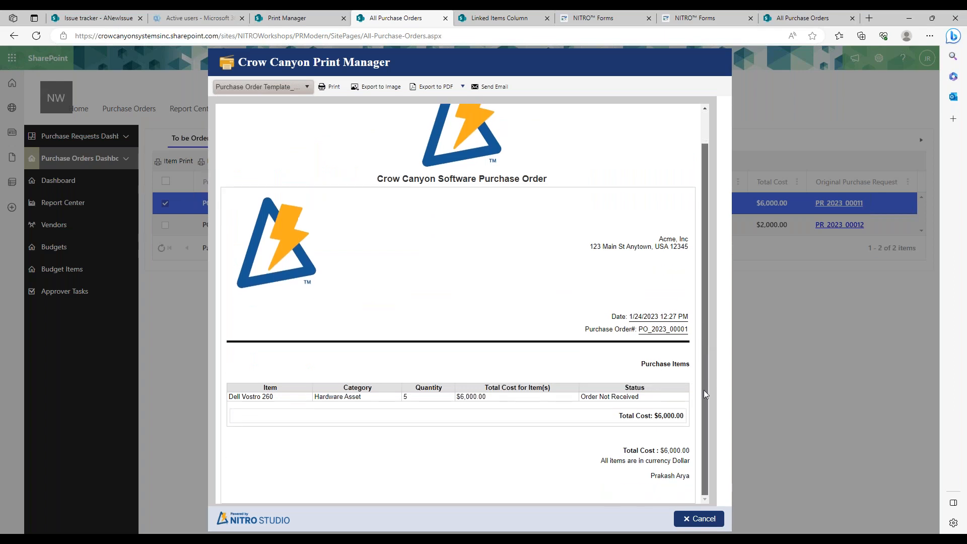
left_click_drag(256, 388, 659, 396)
left_click(658, 397)
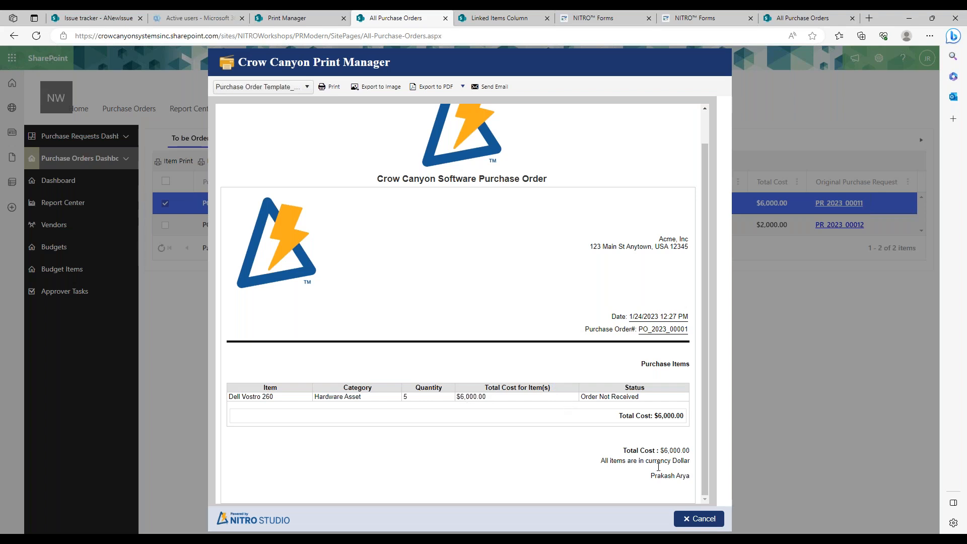
left_click(688, 518)
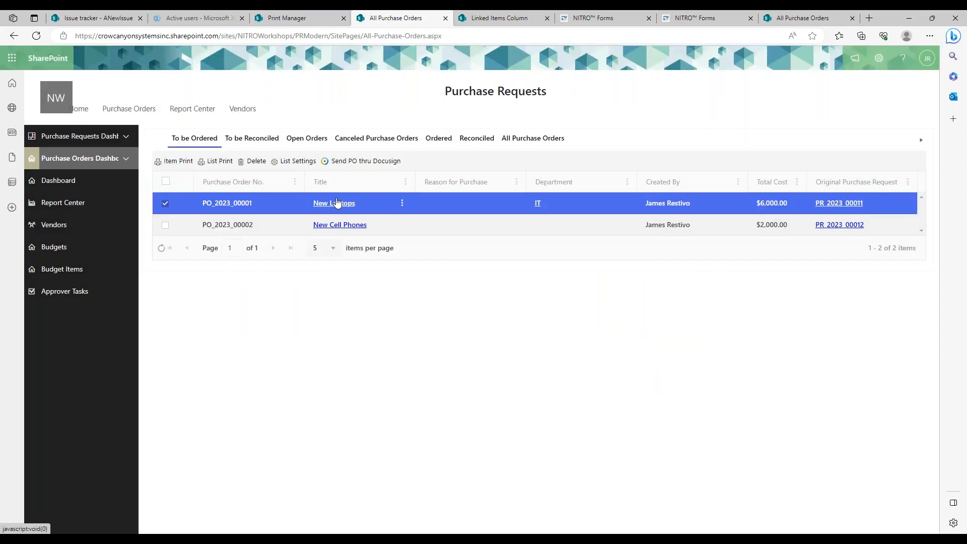
Step: Check how the Line Items total is formatted in the New Laptops order form and in its default print preview
left_click(355, 202)
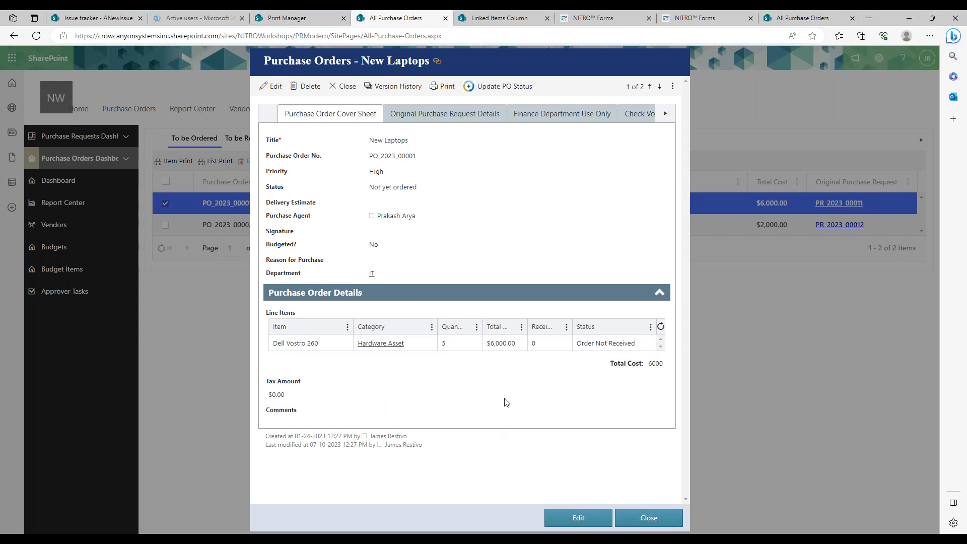
left_click(646, 519)
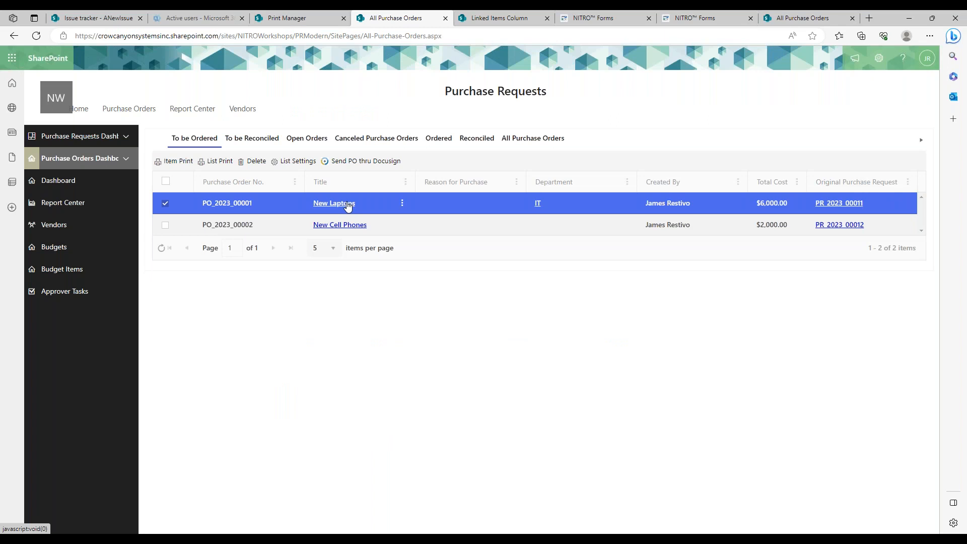
left_click(348, 205)
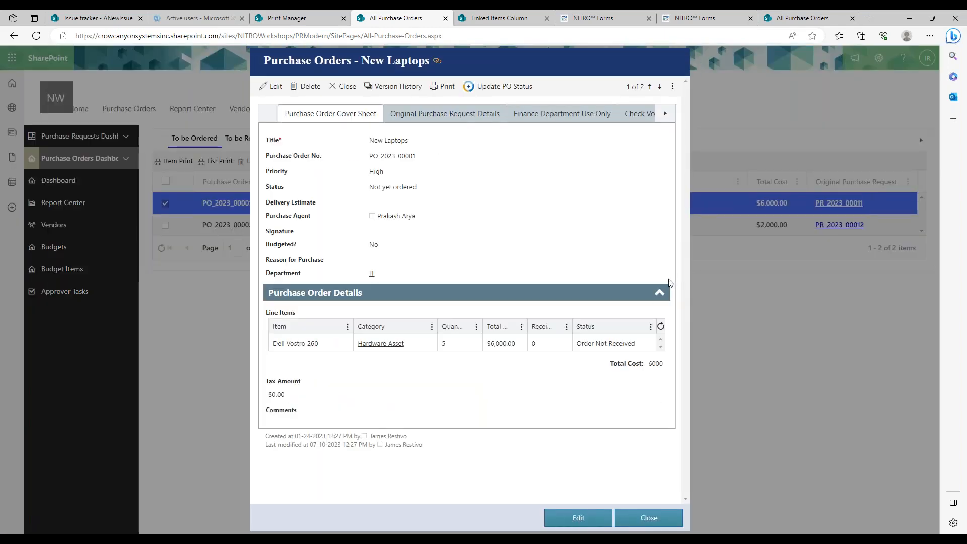
left_click(673, 519)
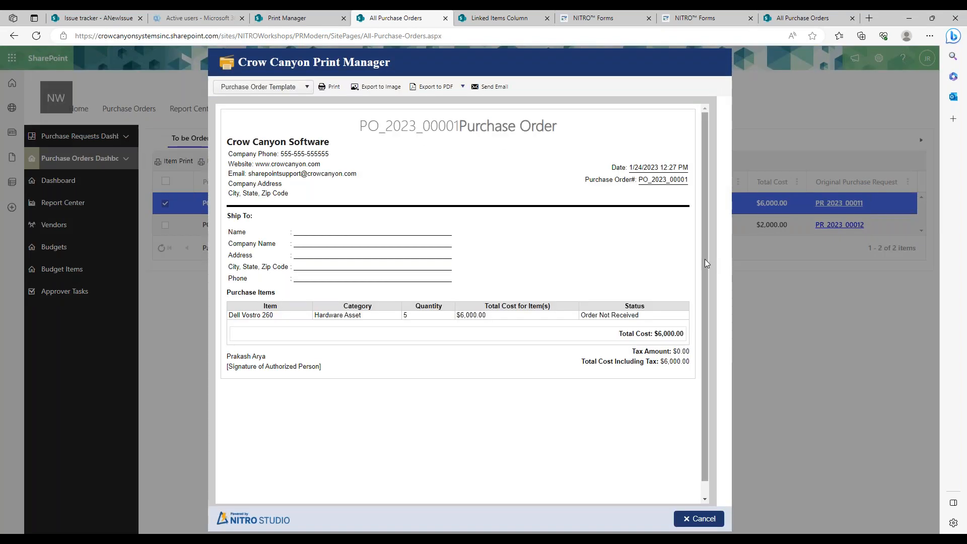
left_click_drag(623, 334, 685, 335)
left_click(660, 334)
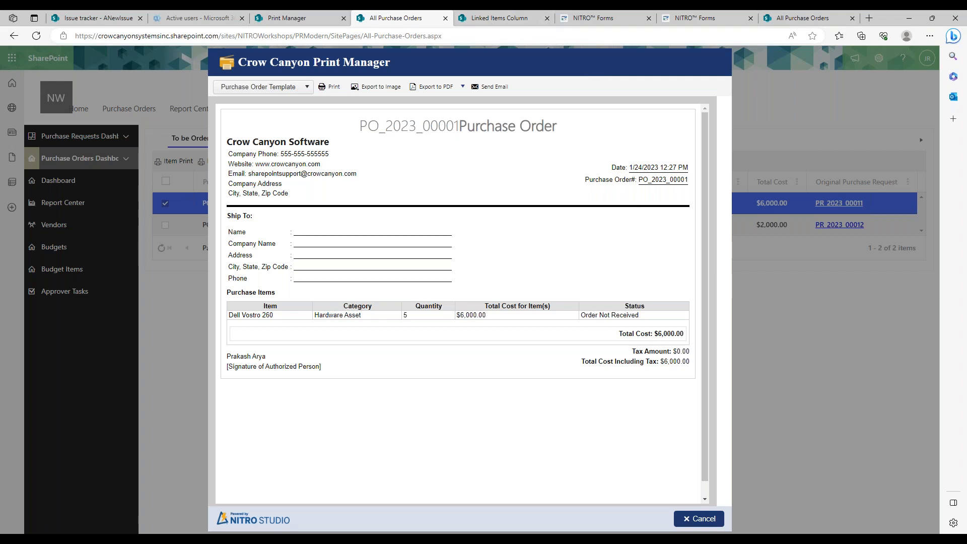
Step: Switch to the rich print templates help article and open its section on showing the associated items summary in normal font
mouse_move(206, 540)
left_click(177, 501)
left_click_drag(809, 226, 812, 145)
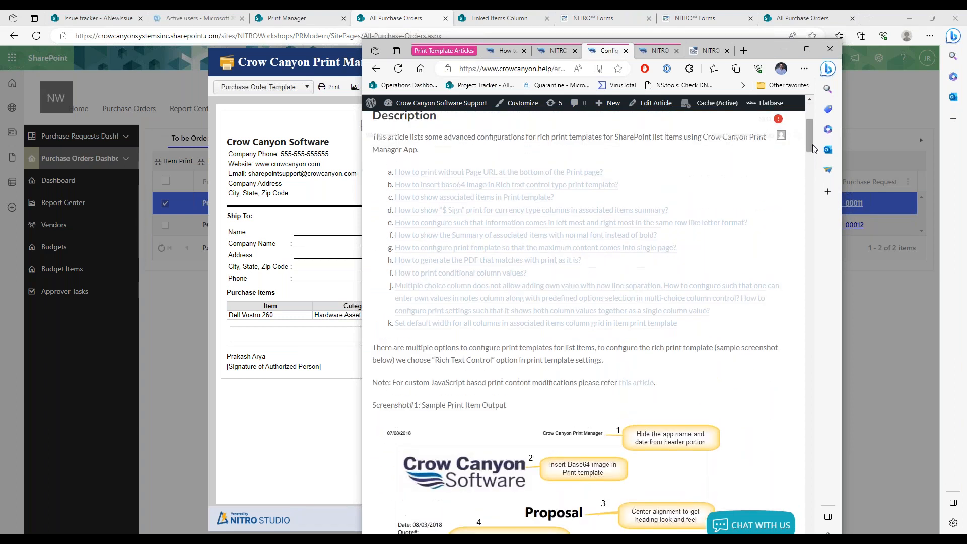
left_click(551, 243)
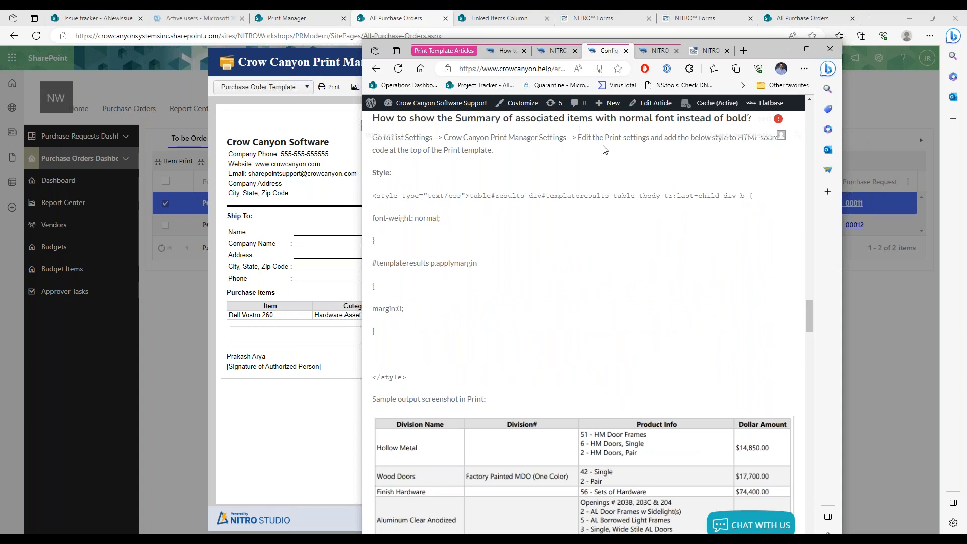
Step: Copy the article's complete style block for the normal-font summary, and close the purchase order's print preview in SharePoint
left_click_drag(377, 195, 770, 198)
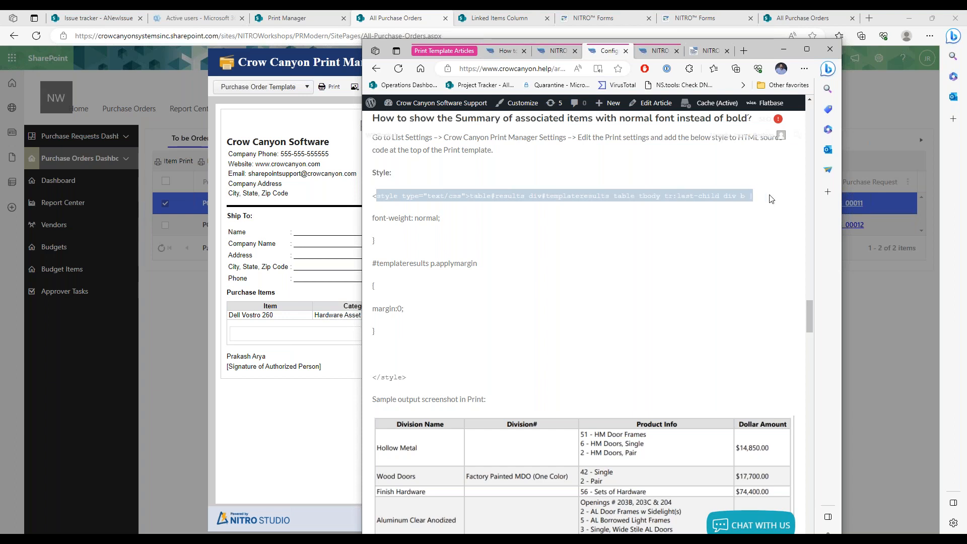
left_click(524, 209)
left_click_drag(374, 196, 442, 379)
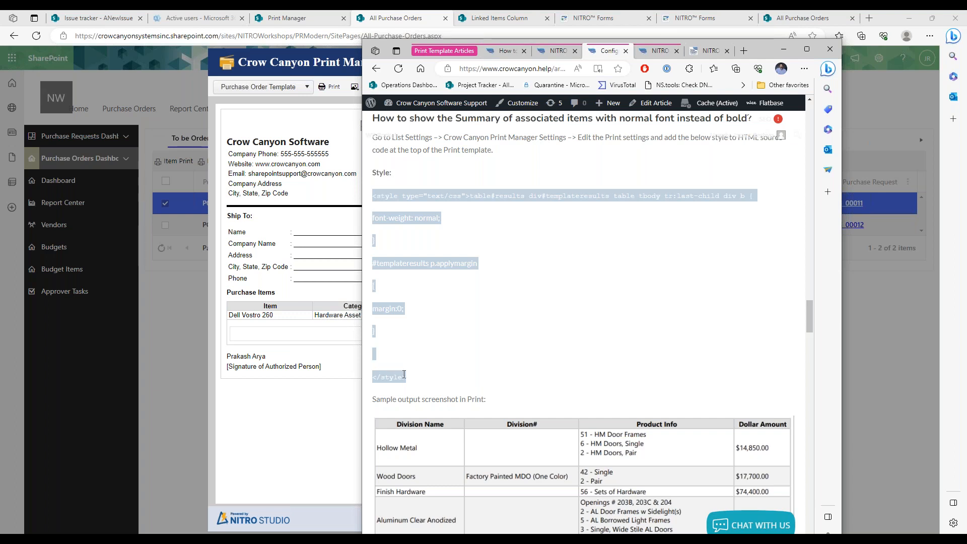
right_click(442, 212)
left_click(469, 210)
left_click(331, 197)
left_click(700, 513)
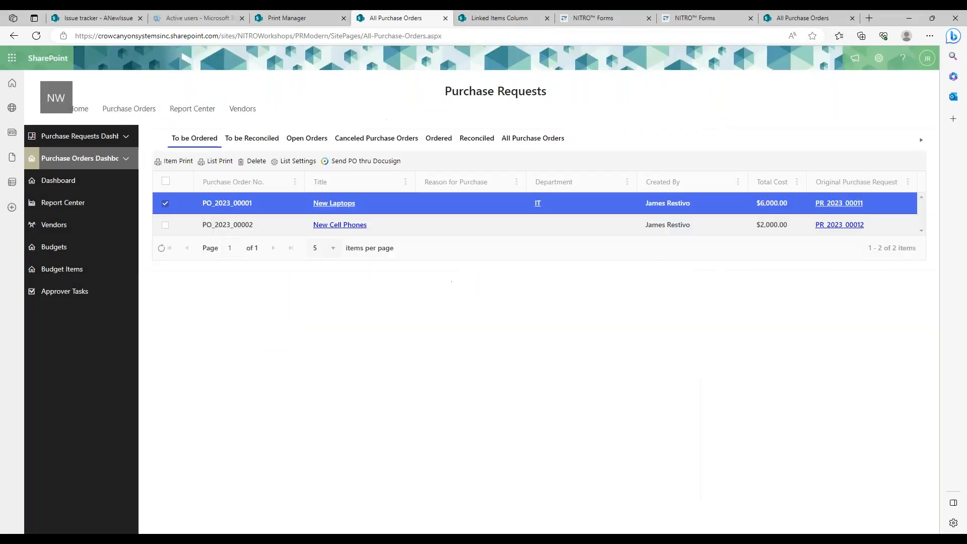
Step: Paste the copied style block at the top of Purchase Order Template_CG's HTML source, update it, and save the template
left_click(293, 18)
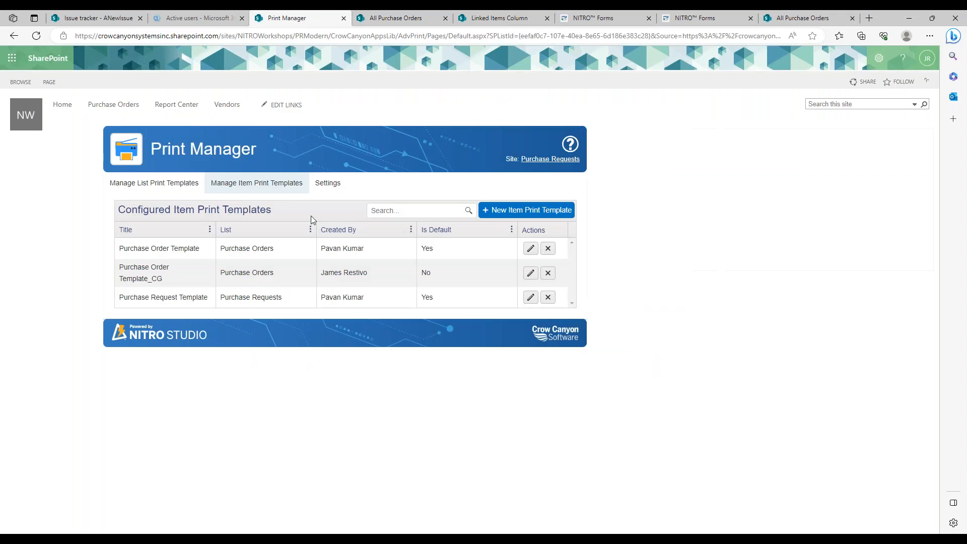
left_click(531, 273)
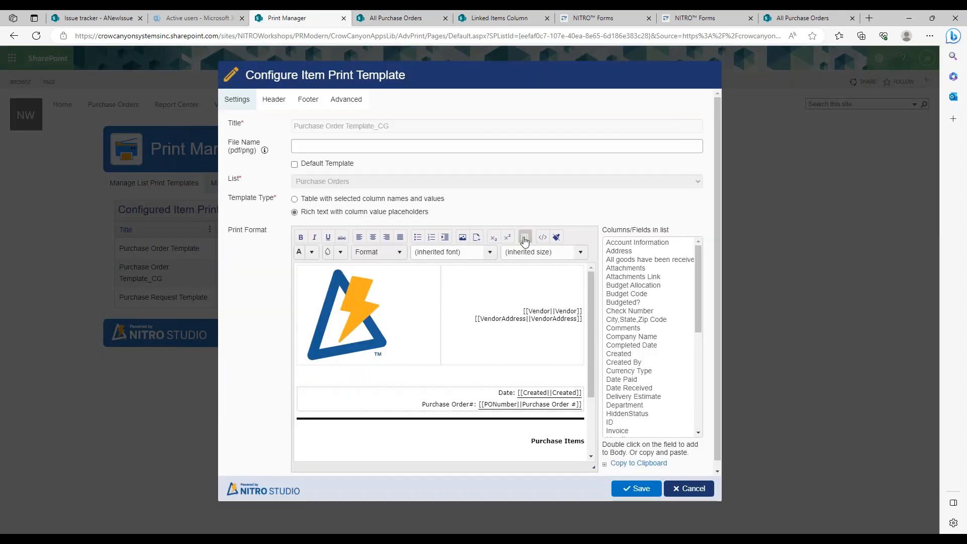
left_click(542, 237)
left_click_drag(620, 354, 613, 222)
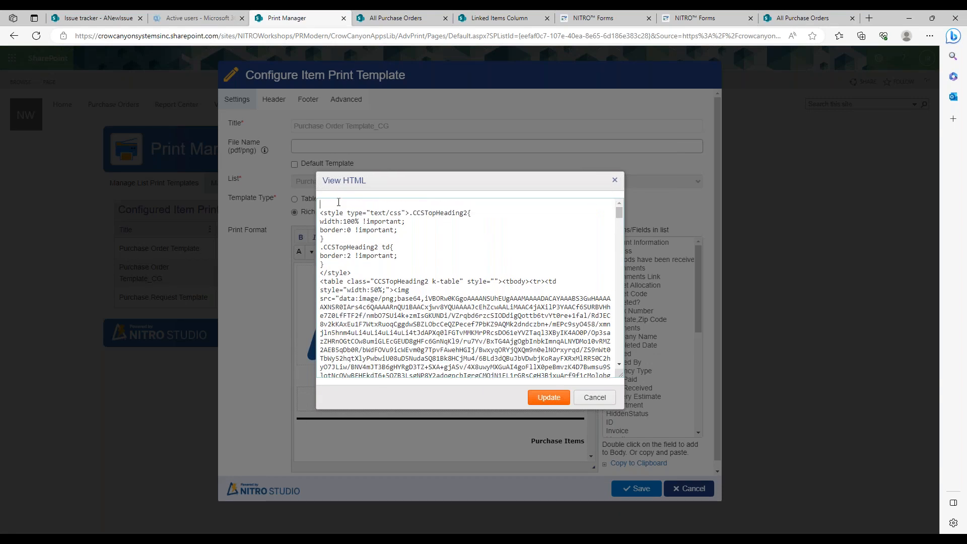
key("ctrl+v")
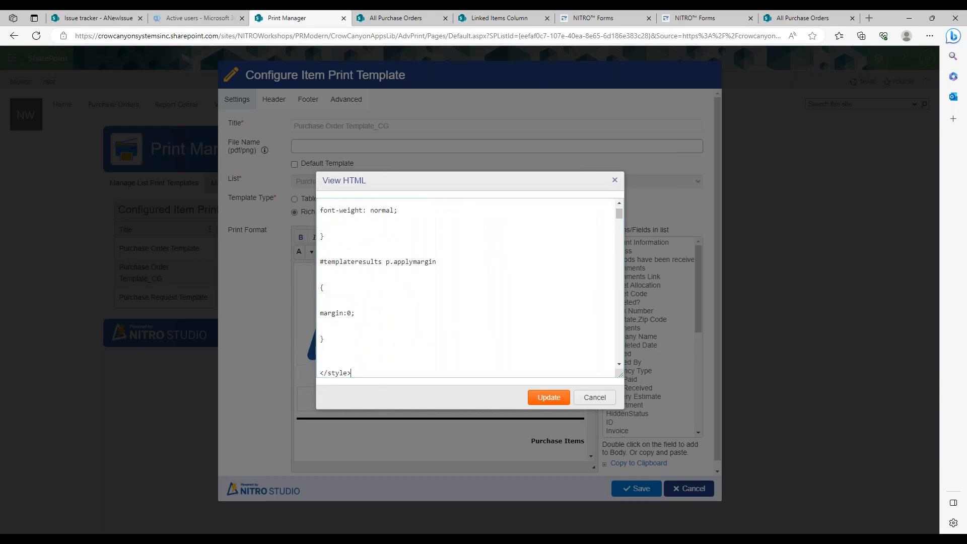
left_click(549, 398)
left_click(639, 490)
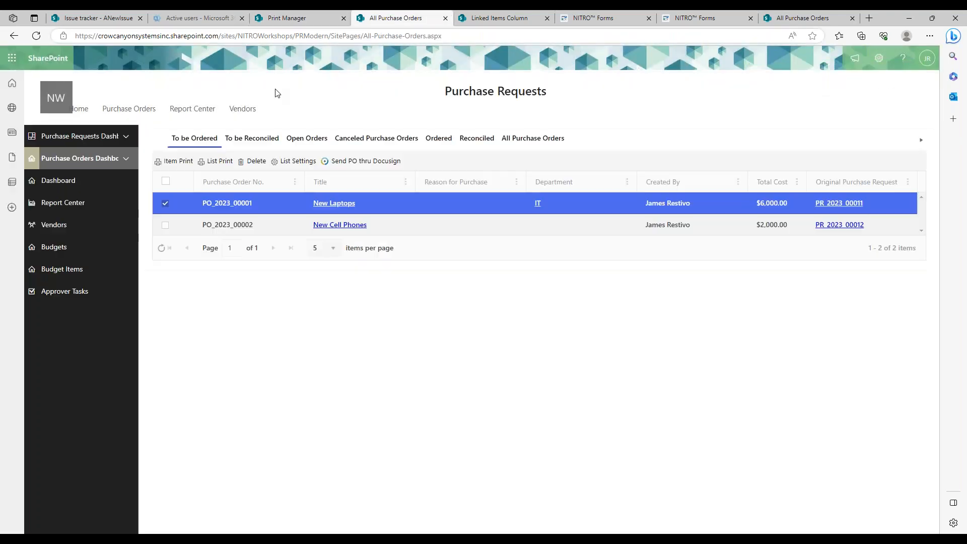
Step: Preview the New Laptops order's item print with Purchase Order Template_CG, examine the summary total's font, and close the preview
left_click(400, 18)
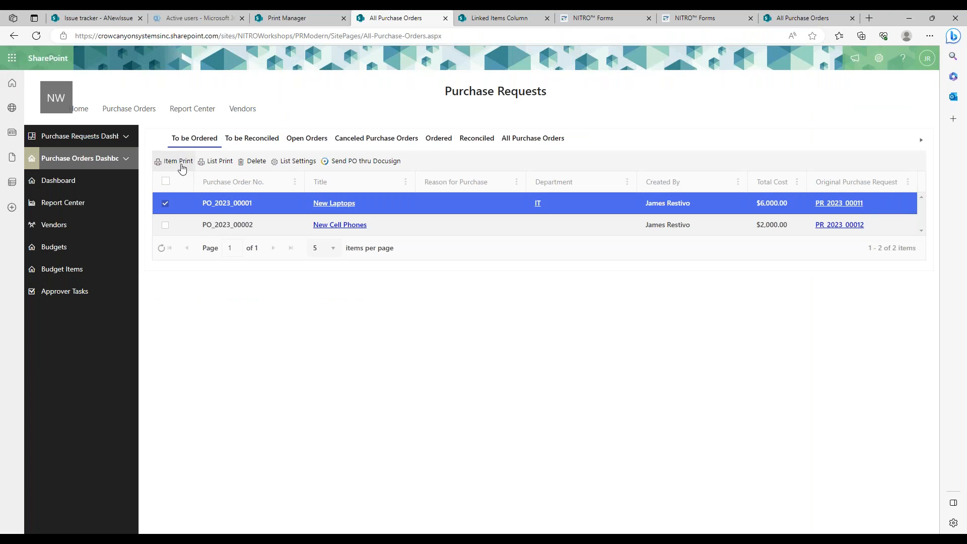
left_click(178, 161)
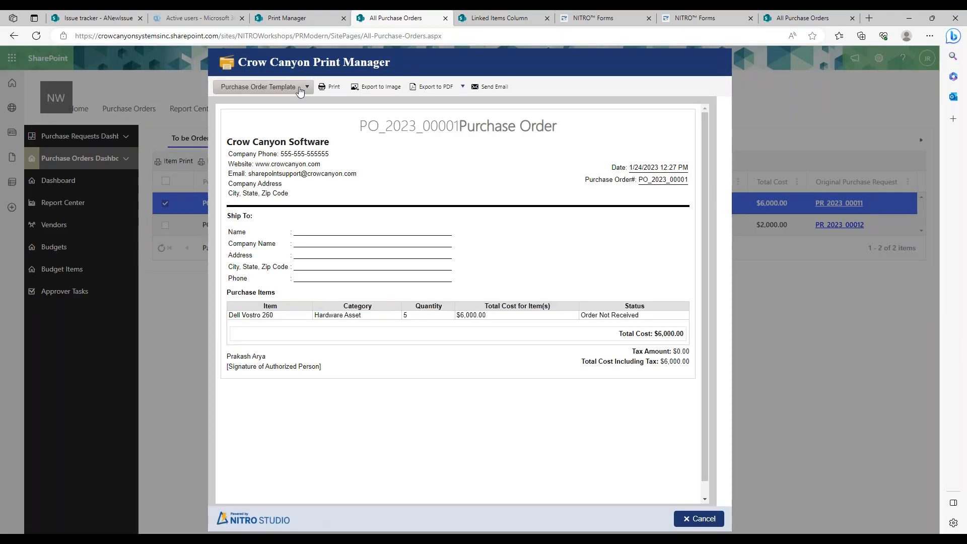
left_click(301, 91)
left_click(275, 153)
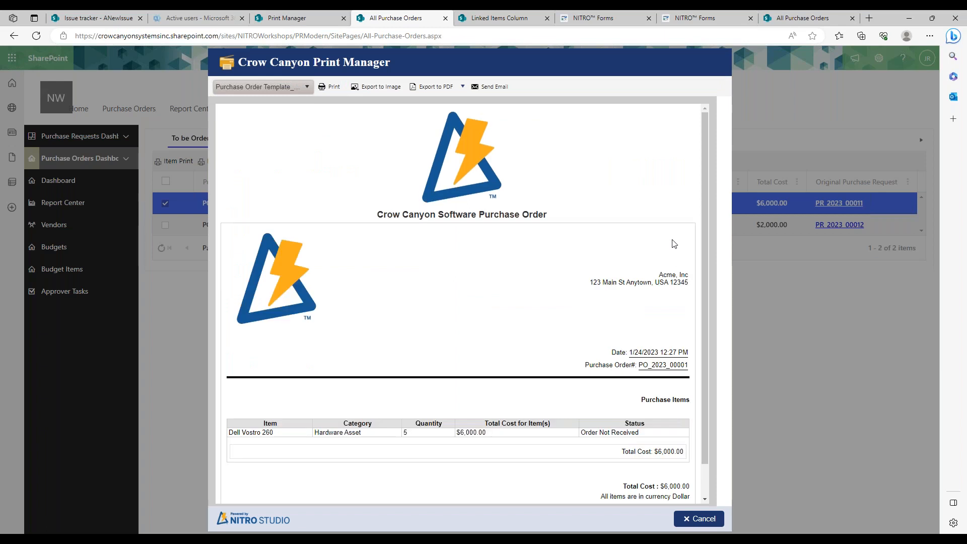
left_click_drag(628, 451, 680, 451)
left_click(606, 451)
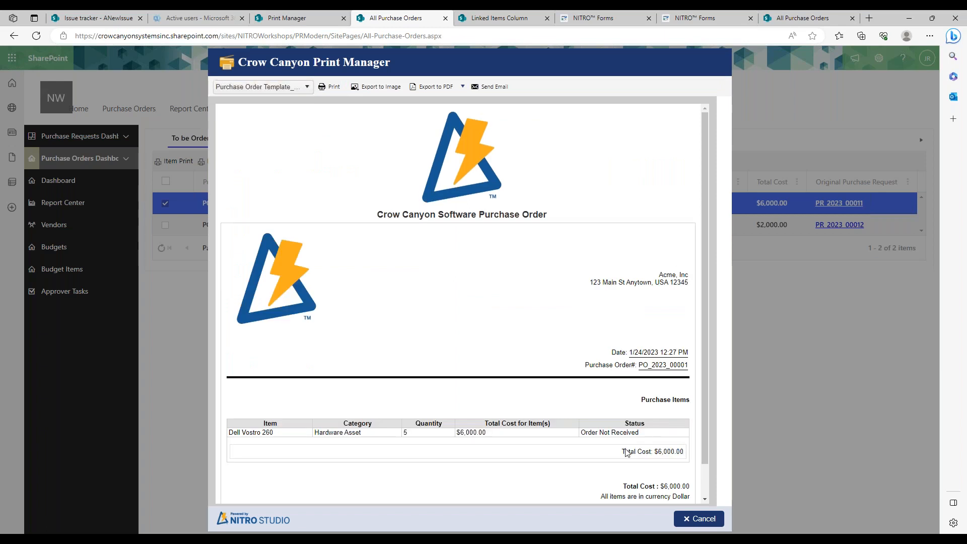
left_click_drag(704, 320, 714, 360)
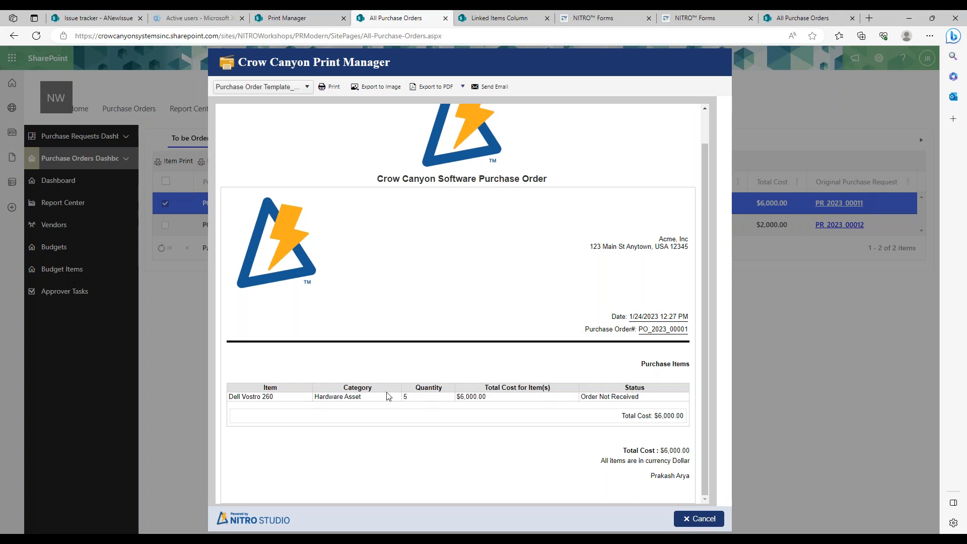
left_click(700, 519)
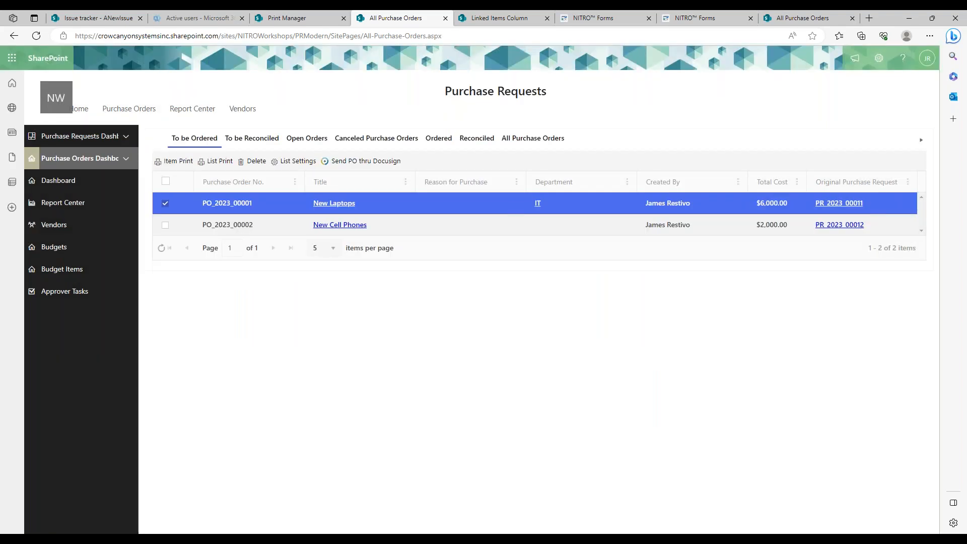
Step: Return to the help article and review its section on setting a default width for all associated items columns in print templates
mouse_move(206, 538)
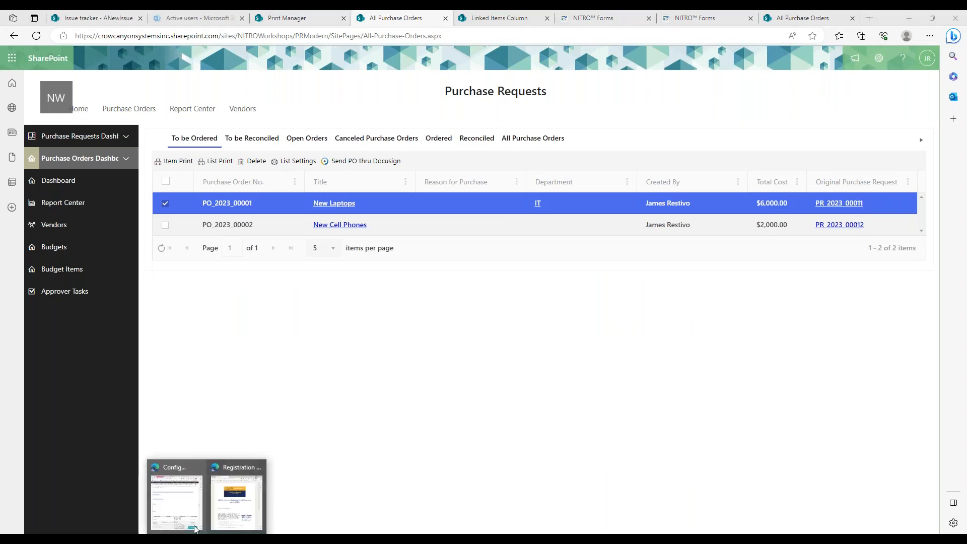
left_click(237, 499)
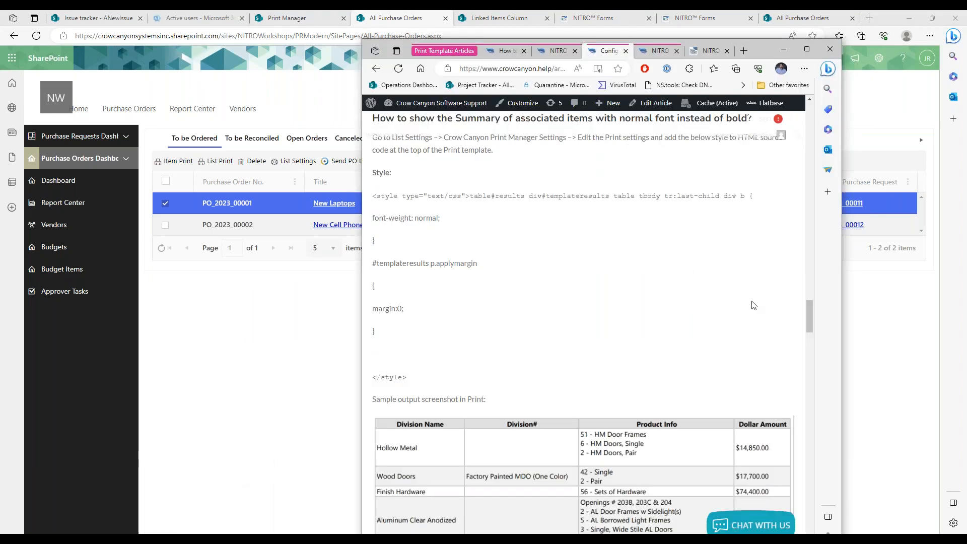
left_click_drag(806, 308, 808, 214)
scroll(639, 207, "up", 20)
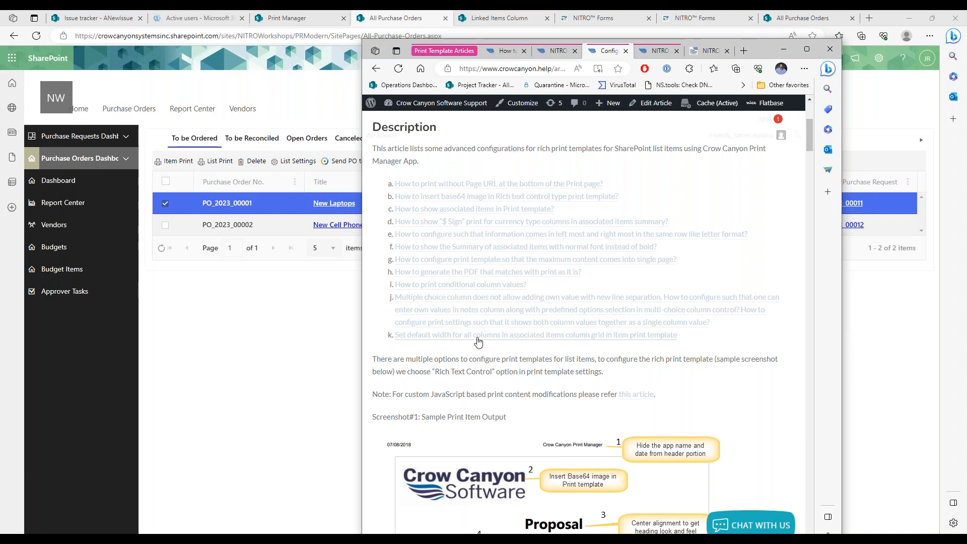
left_click(454, 335)
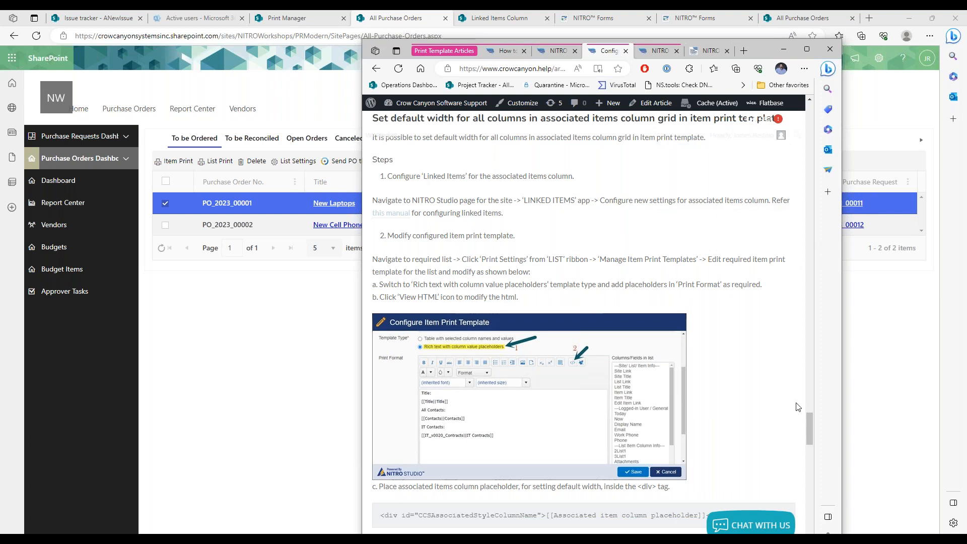
scroll(811, 421, "down", 1)
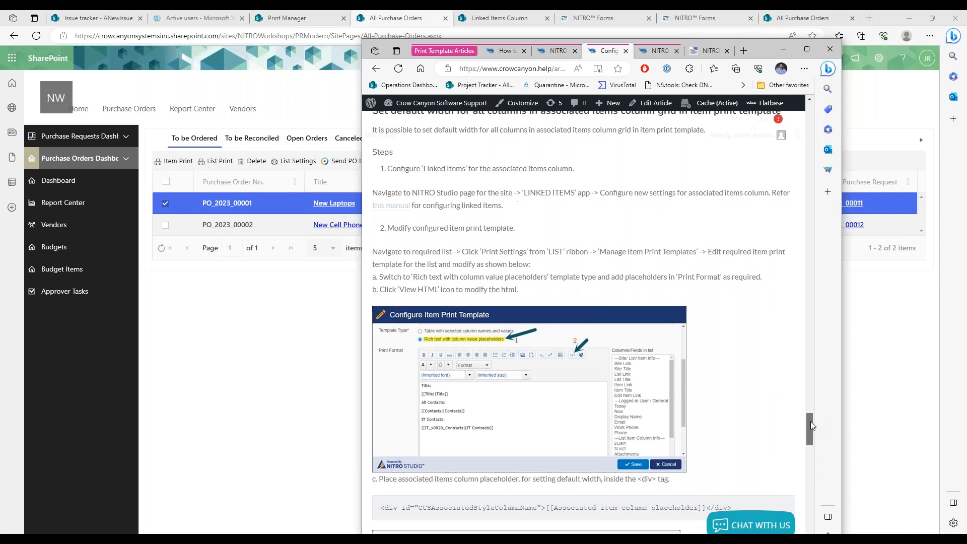
left_click_drag(414, 147, 506, 148)
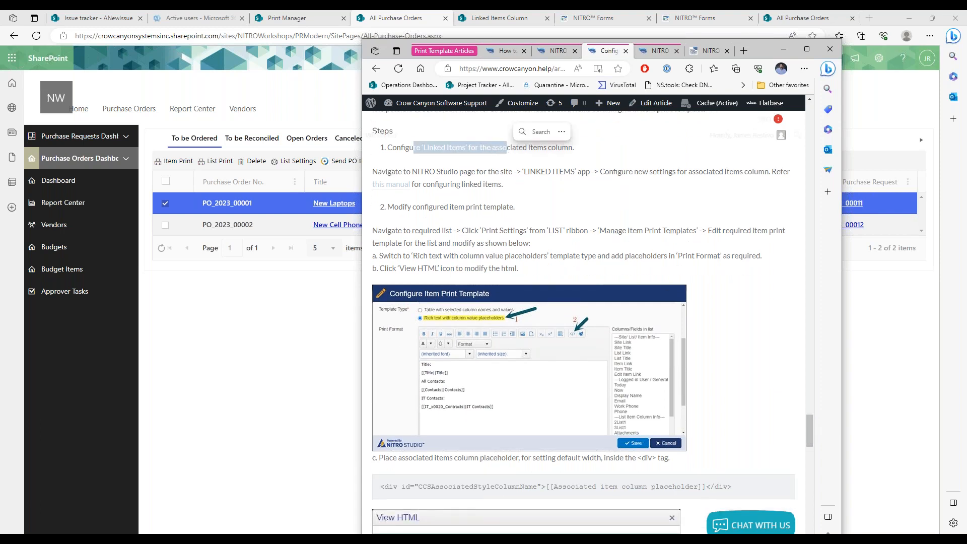
left_click(467, 197)
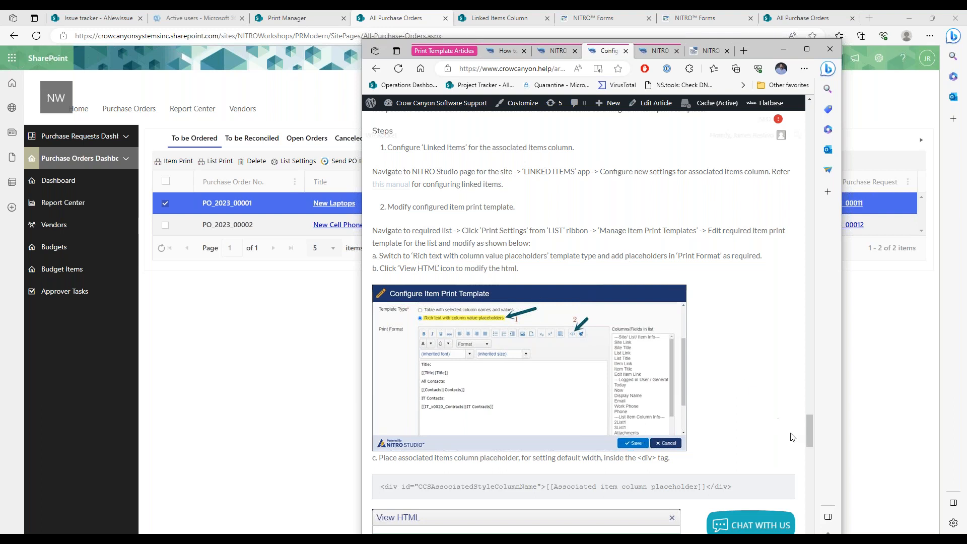
Step: Review the article's div code with the id CCSAssociatedStyleColumnName that wraps the associated items column placeholder
left_click_drag(811, 430, 810, 445)
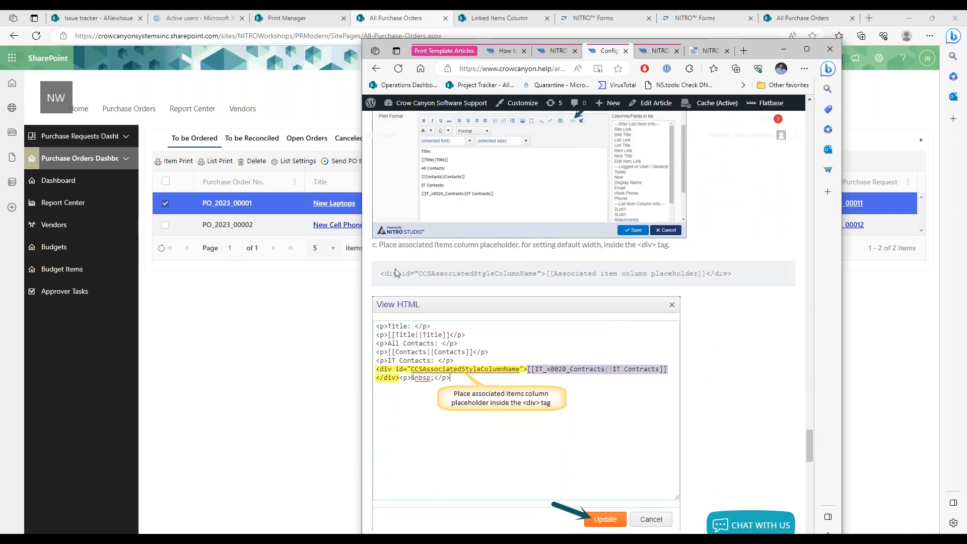
left_click_drag(379, 274, 744, 276)
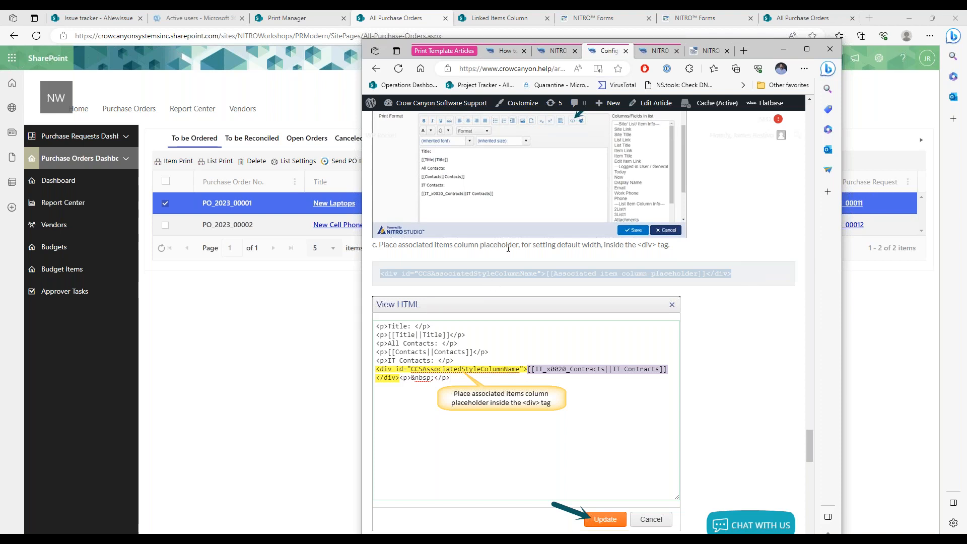
left_click(436, 277)
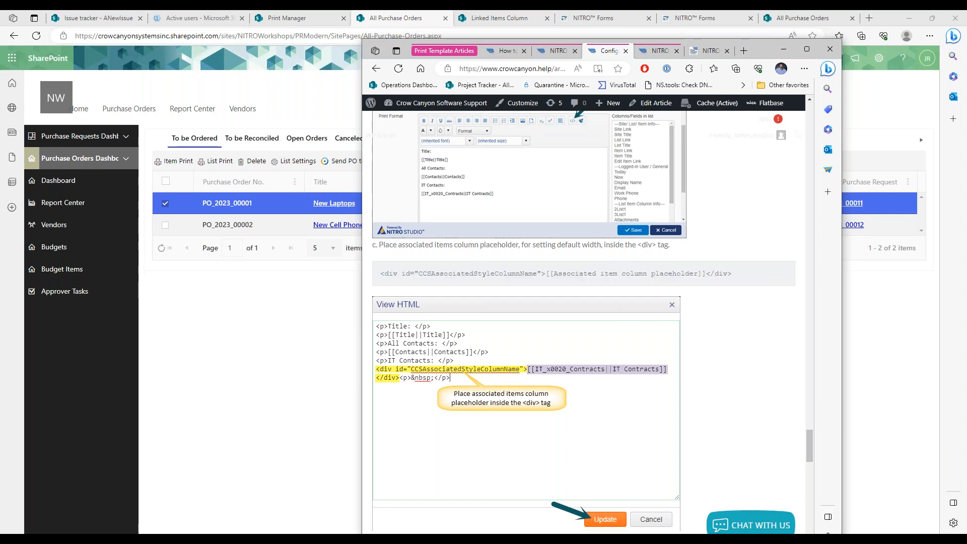
left_click_drag(383, 273, 540, 270)
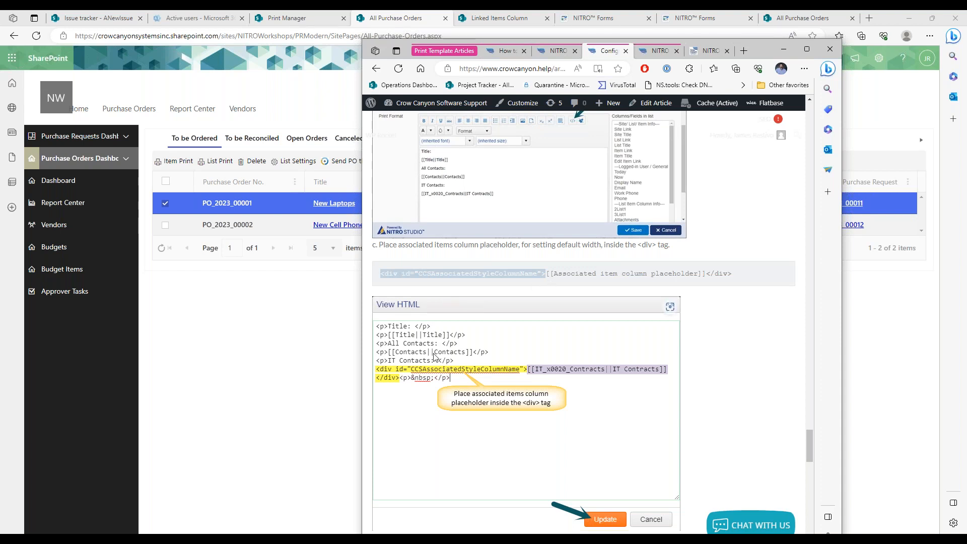
Step: Open Purchase Order Template_CG's HTML source, examine the CCSAssociatedStyleColumnName div around the Line Items placeholder, and close the source with an update
left_click(325, 23)
left_click(531, 273)
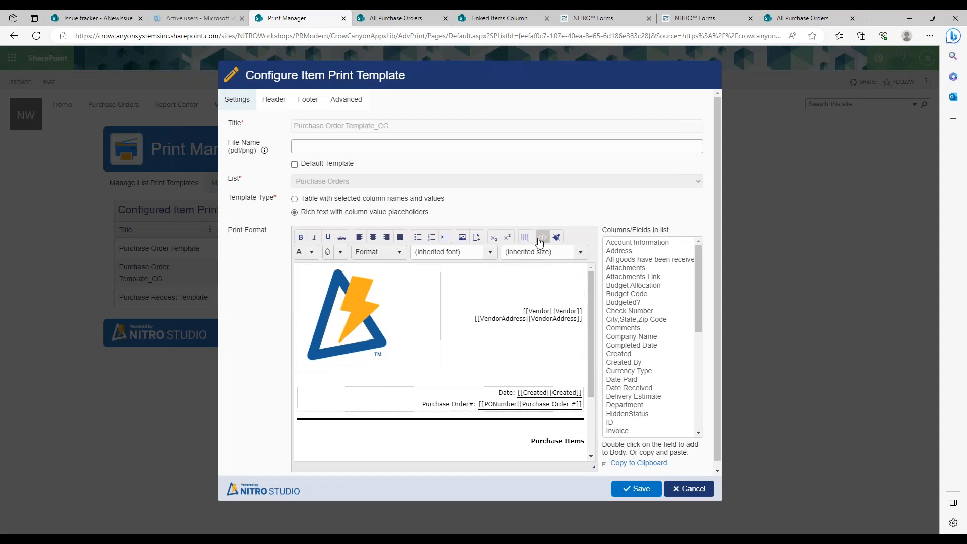
left_click(542, 238)
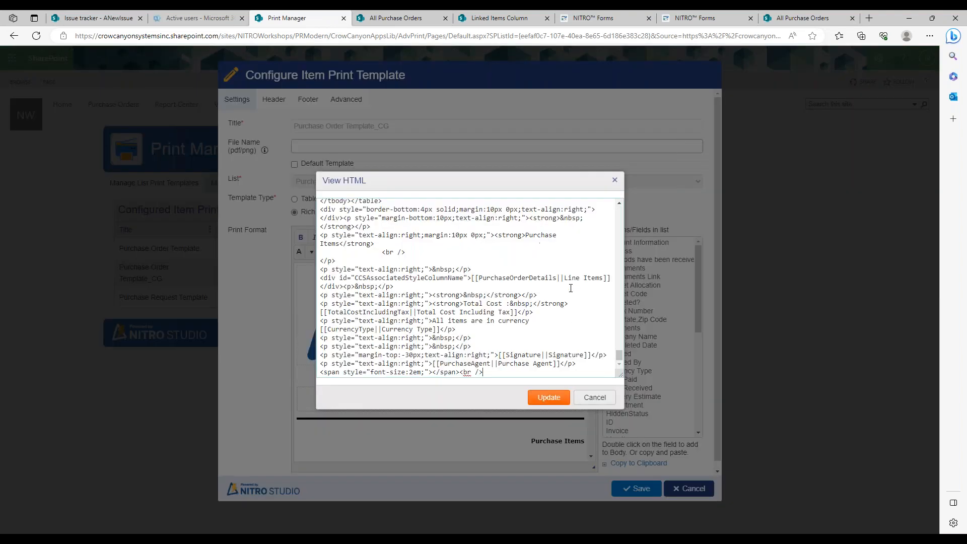
left_click_drag(474, 280, 599, 278)
left_click(467, 278)
left_click_drag(329, 278, 394, 287)
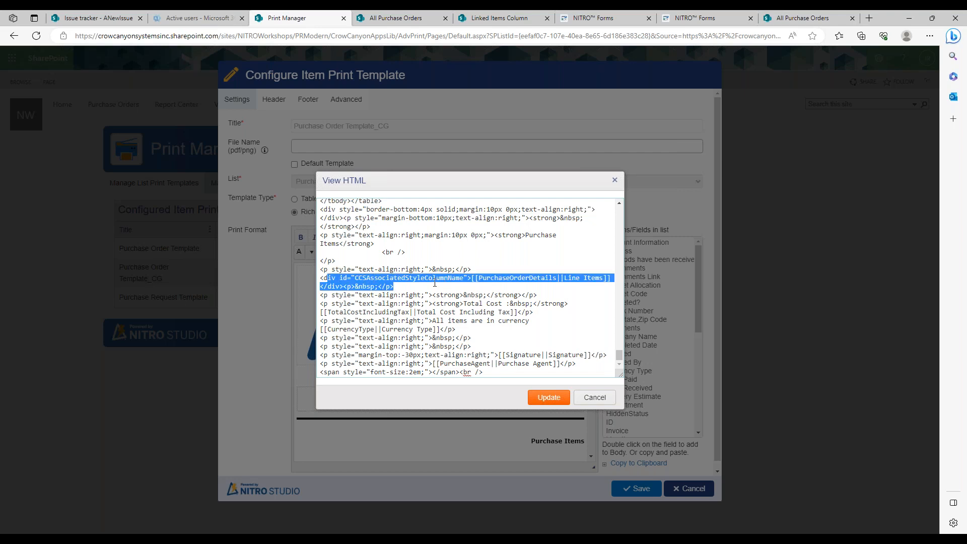
left_click(433, 278)
left_click_drag(321, 278, 470, 278)
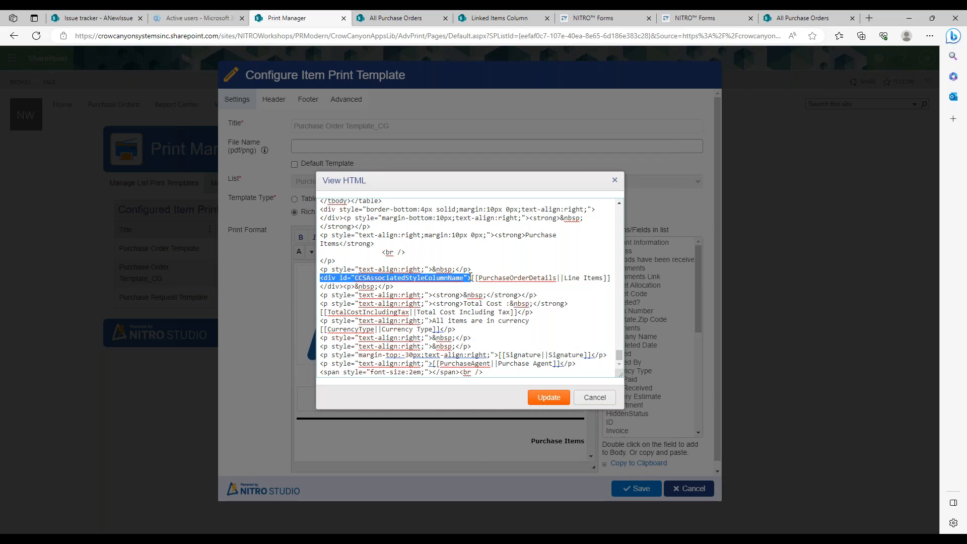
left_click(462, 279)
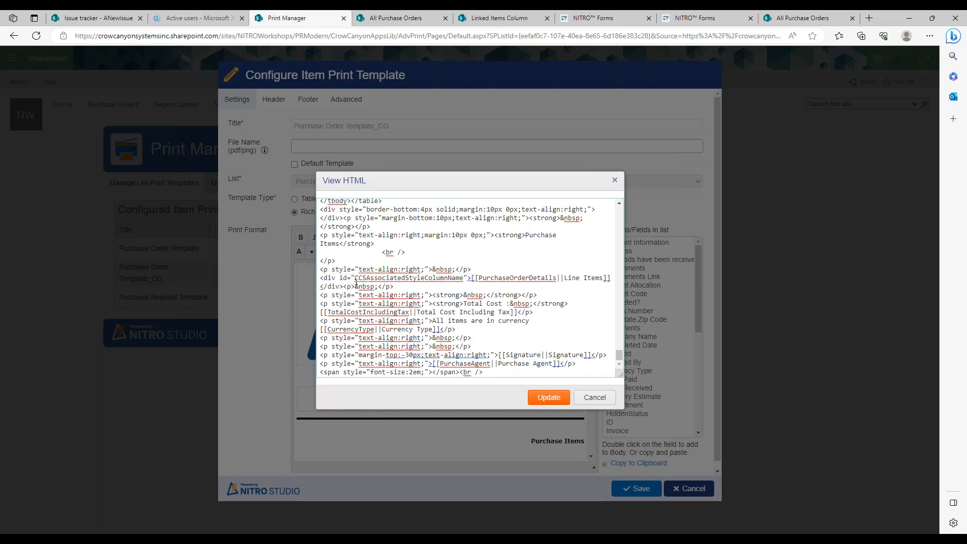
left_click_drag(321, 277, 470, 277)
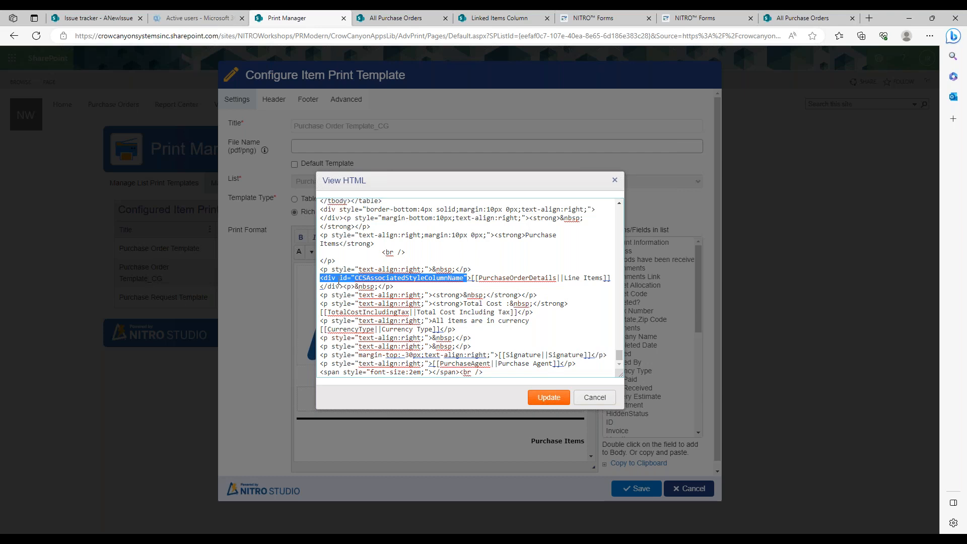
left_click_drag(475, 278, 610, 277)
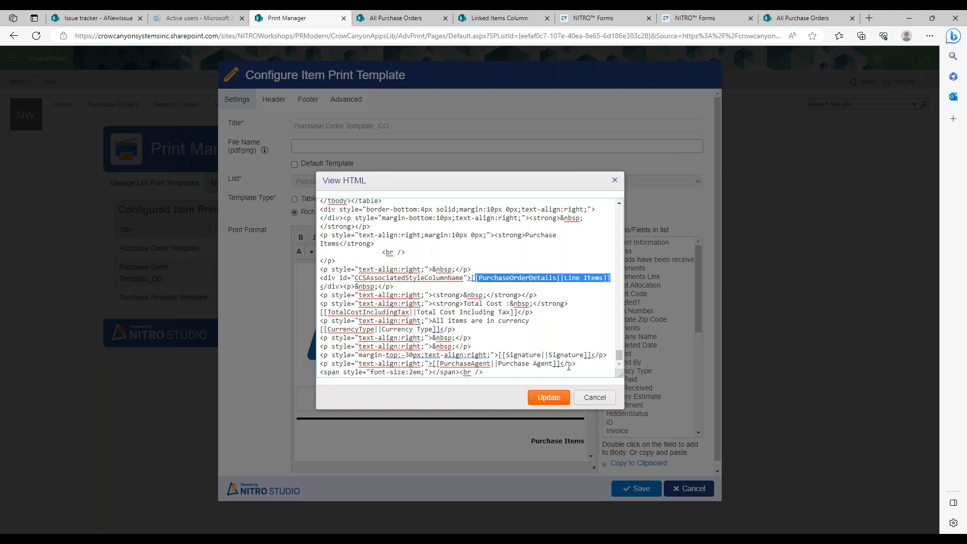
left_click(549, 398)
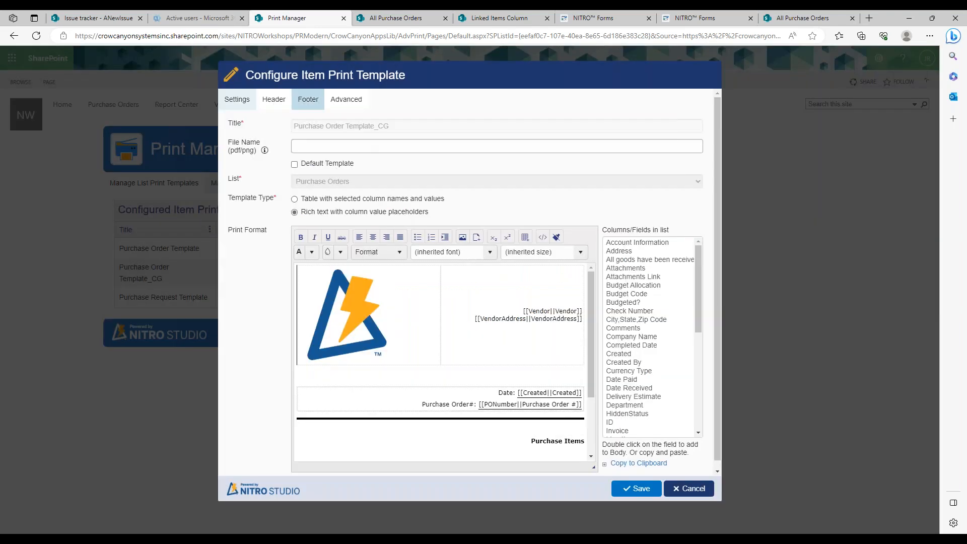
Step: Open the HTML source of the template's header, and copy the article's style script for the default column width
left_click(274, 100)
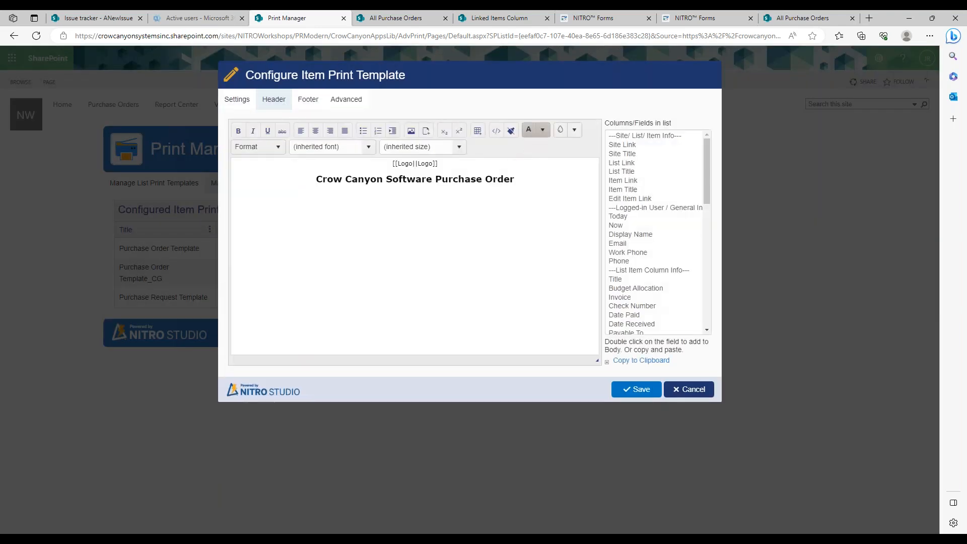
left_click(496, 130)
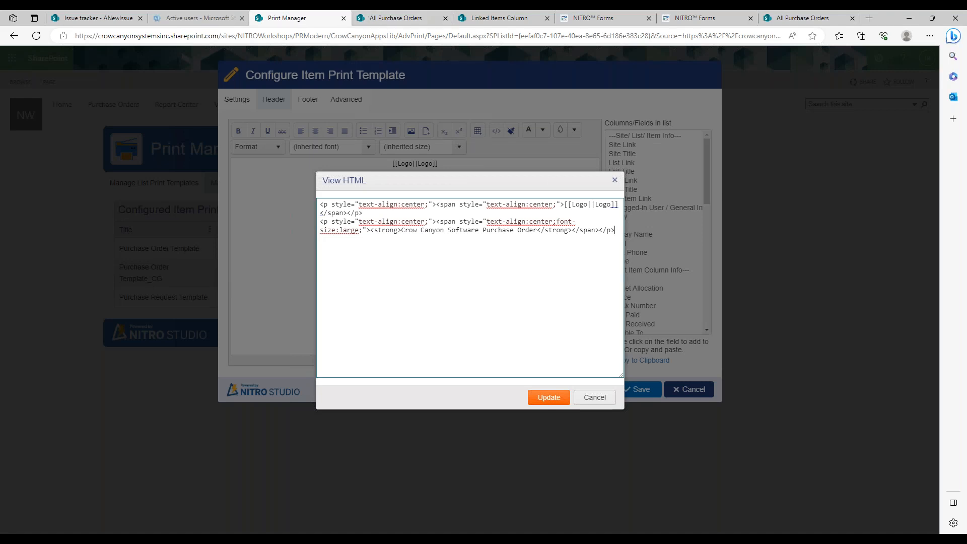
left_click(208, 539)
left_click(187, 508)
left_click_drag(808, 437, 809, 467)
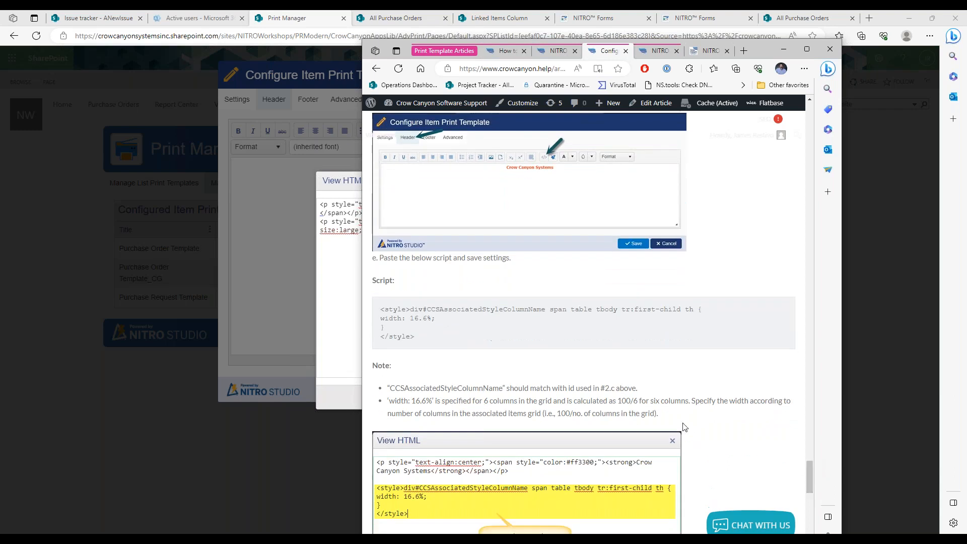
left_click_drag(381, 309, 436, 341)
key("ctrl+c")
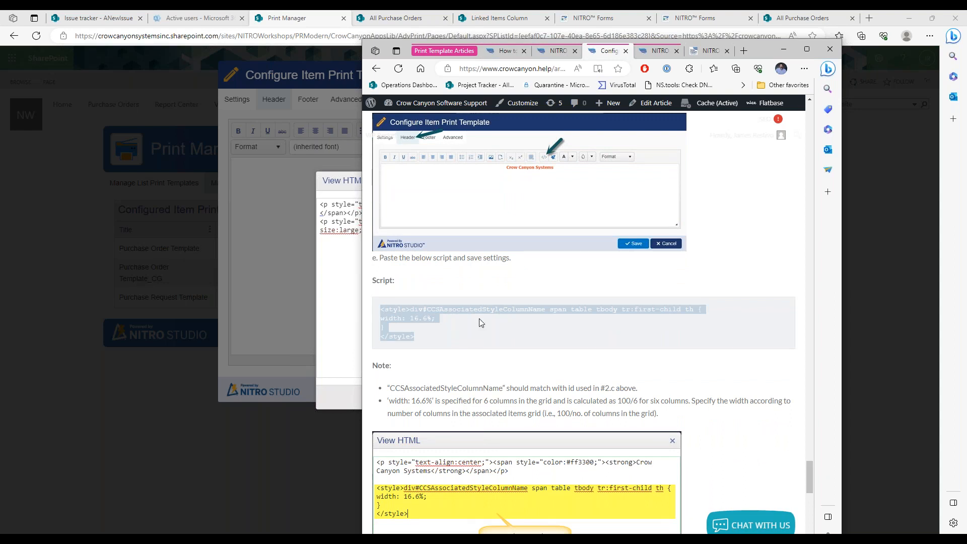
Step: Paste the copied style script on a new line at the top of the header's HTML source
left_click(342, 278)
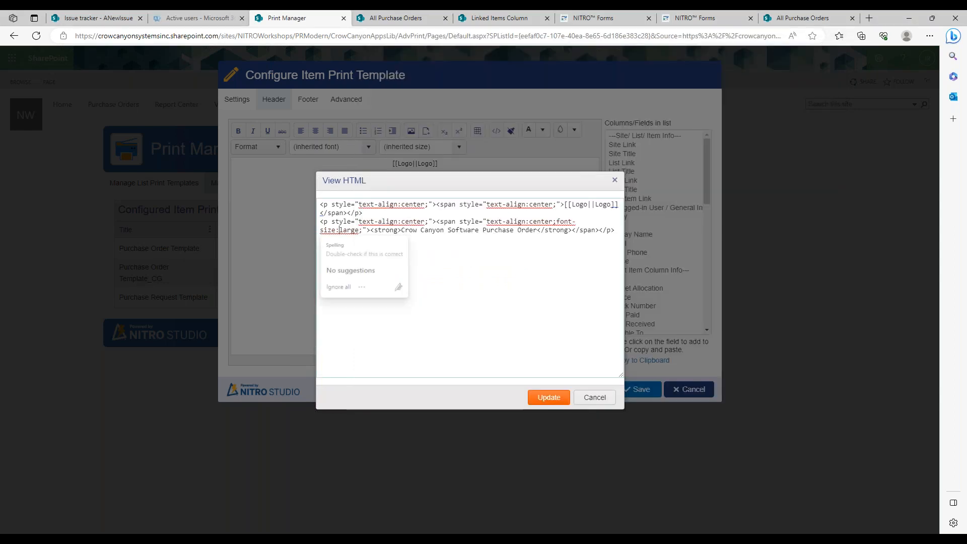
left_click(320, 206)
key("Return")
key("Up")
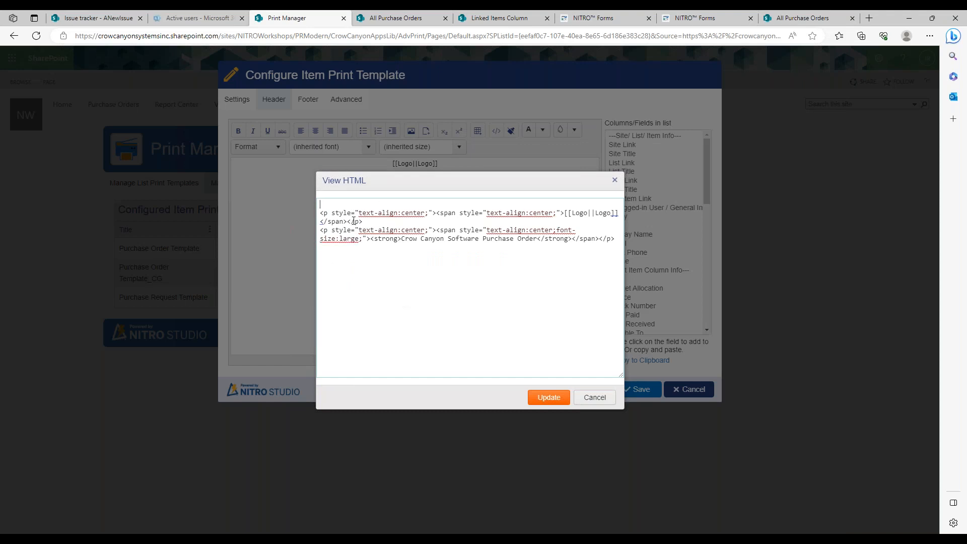
key("ctrl+v")
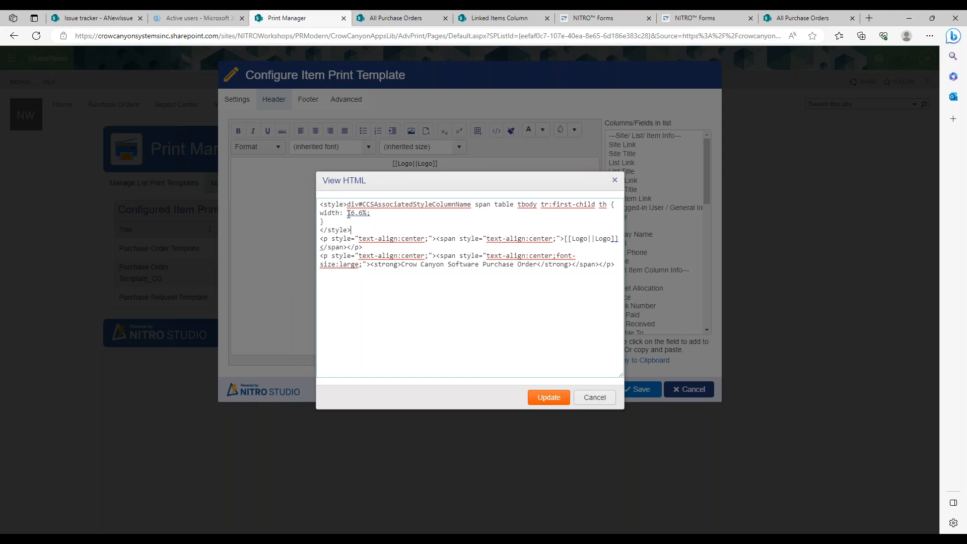
Step: Set the column width in the pasted style to 20%, update the header's HTML, and save the template
left_click_drag(348, 214, 366, 214)
type("20")
left_click(549, 397)
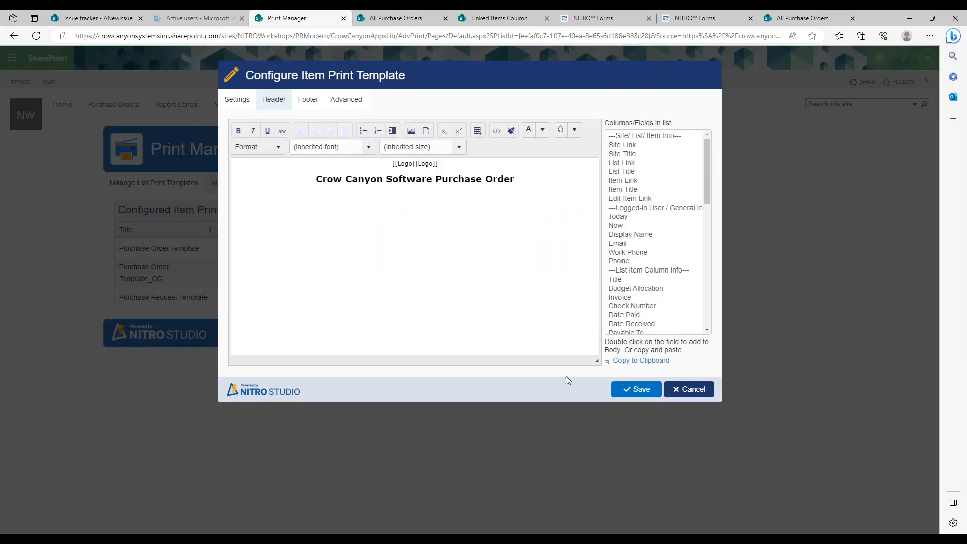
left_click(639, 391)
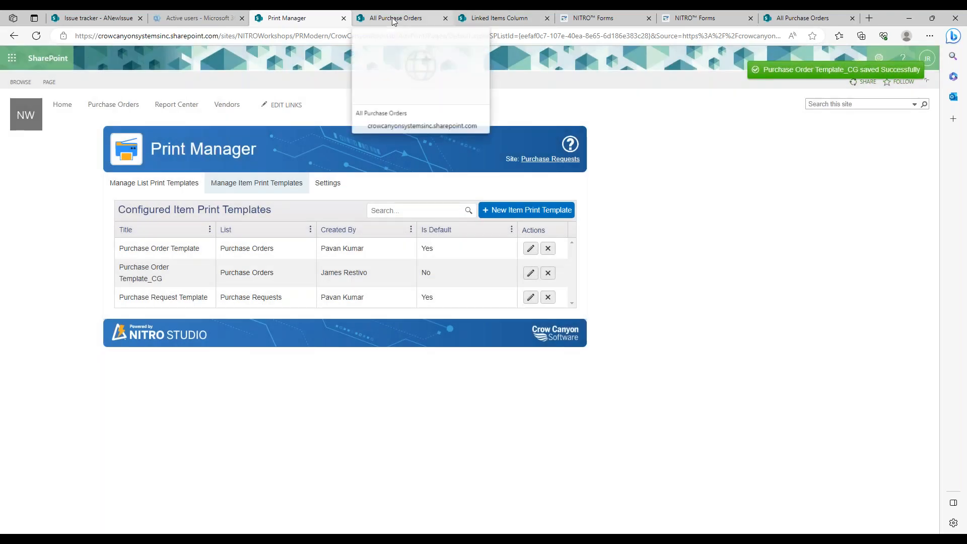
Step: Preview the New Laptops order's item print with Purchase Order Template_CG, examine the line item column widths, and close the preview
left_click(393, 20)
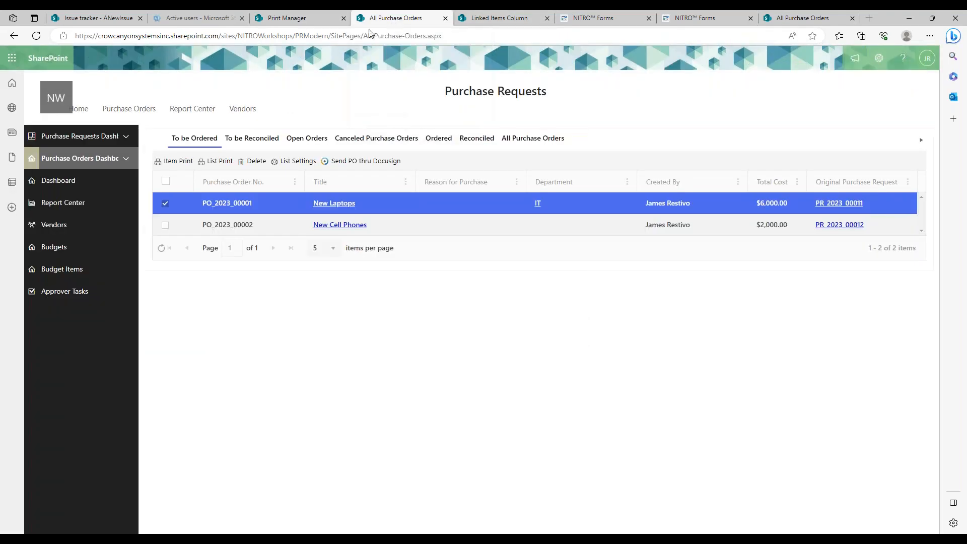
left_click(156, 166)
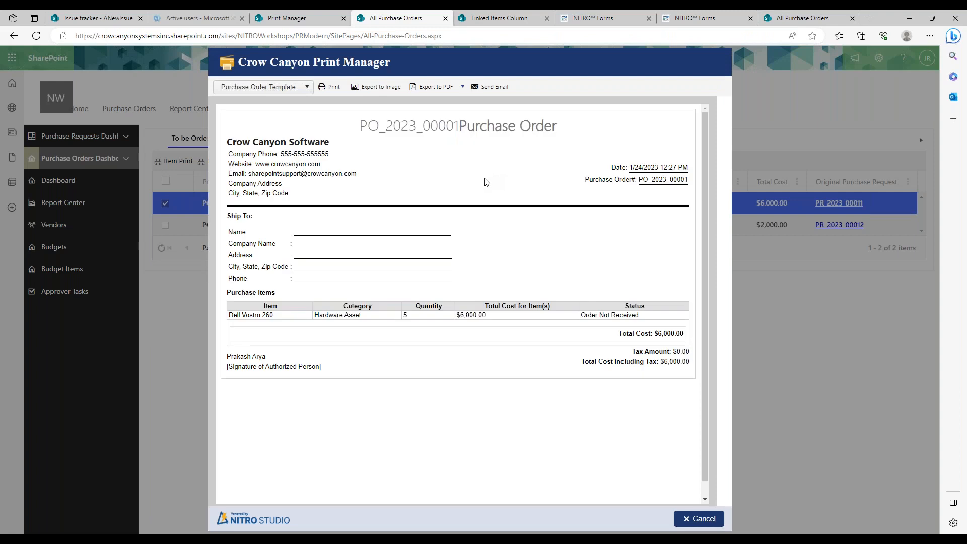
left_click(292, 97)
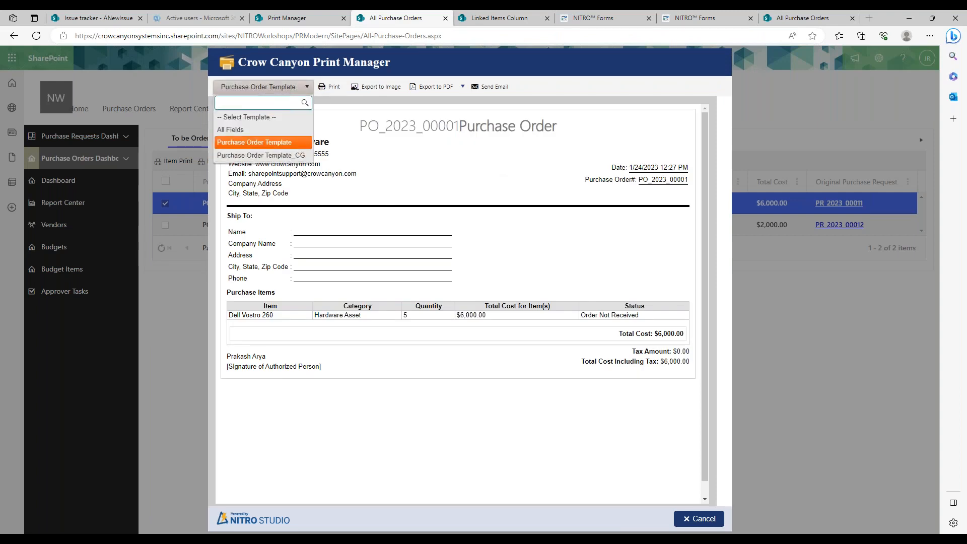
left_click(274, 154)
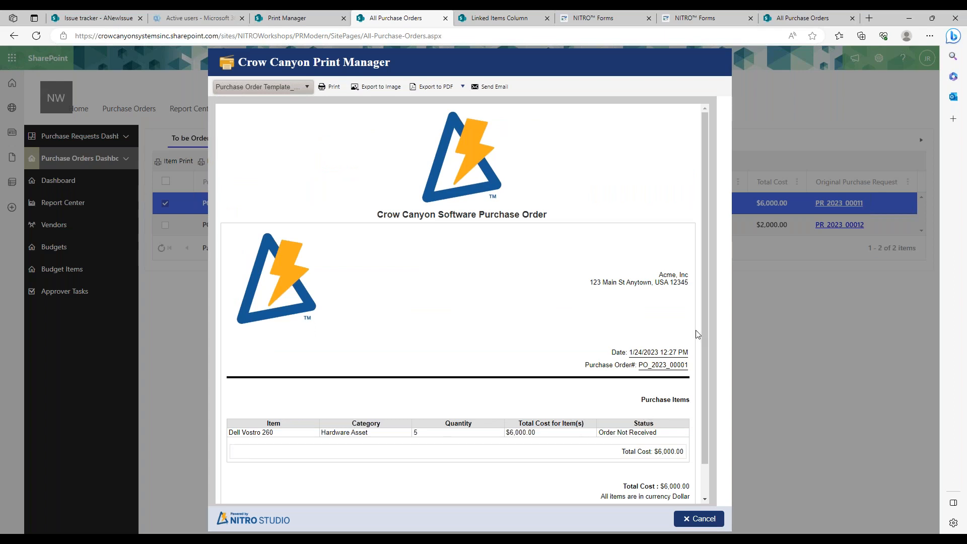
scroll(705, 350, "down", 1)
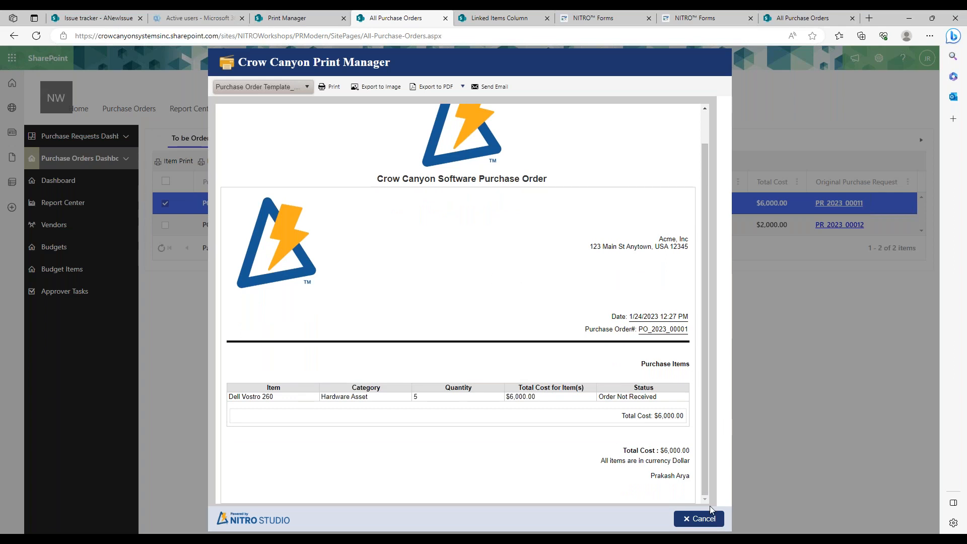
left_click(702, 519)
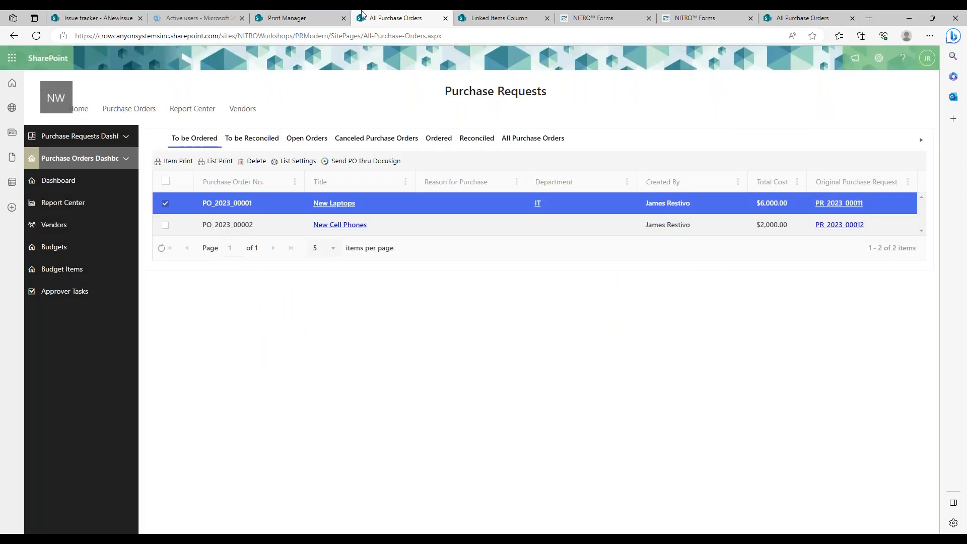
Step: Return to the help article and review its list of advanced print template configurations near the beginning
left_click(193, 514)
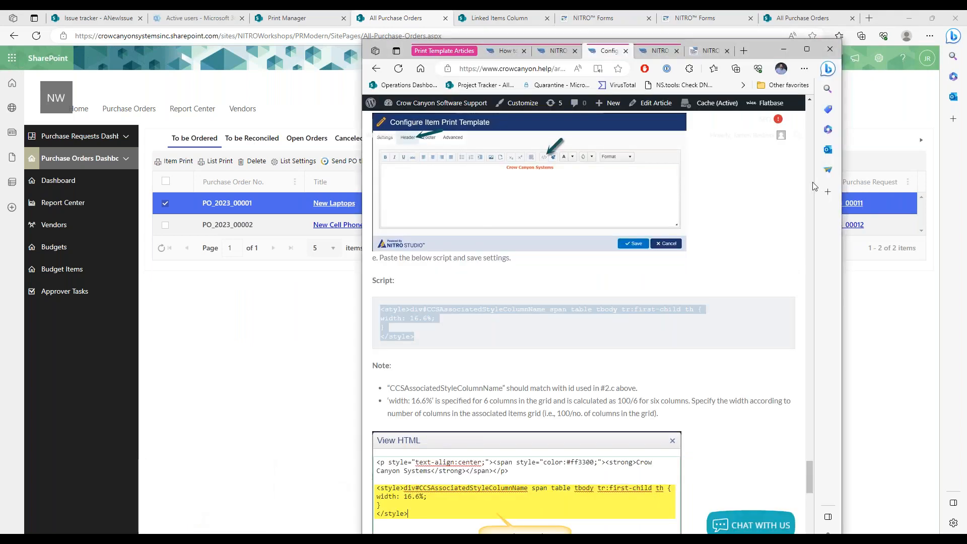
left_click_drag(810, 475, 792, 141)
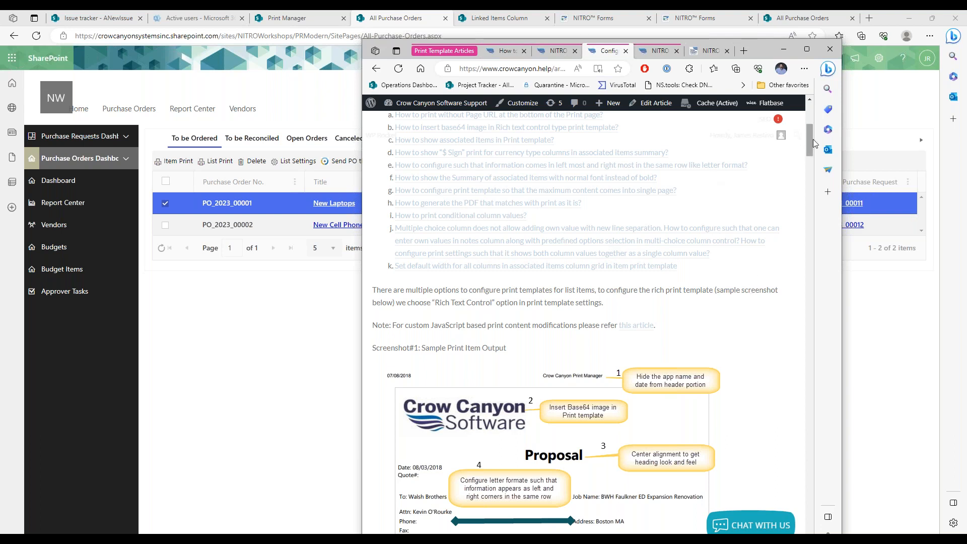
mouse_move(812, 134)
left_mouse_down()
mouse_move(810, 116)
mouse_move(810, 126)
left_mouse_up()
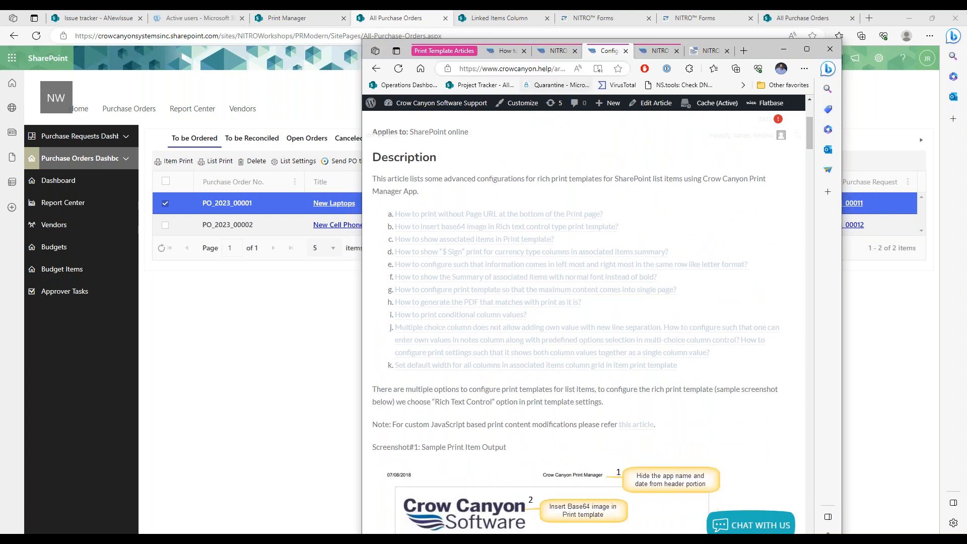
Step: View the help articles on adding images in print templates and on removing the border for rich text print templates
mouse_move(511, 56)
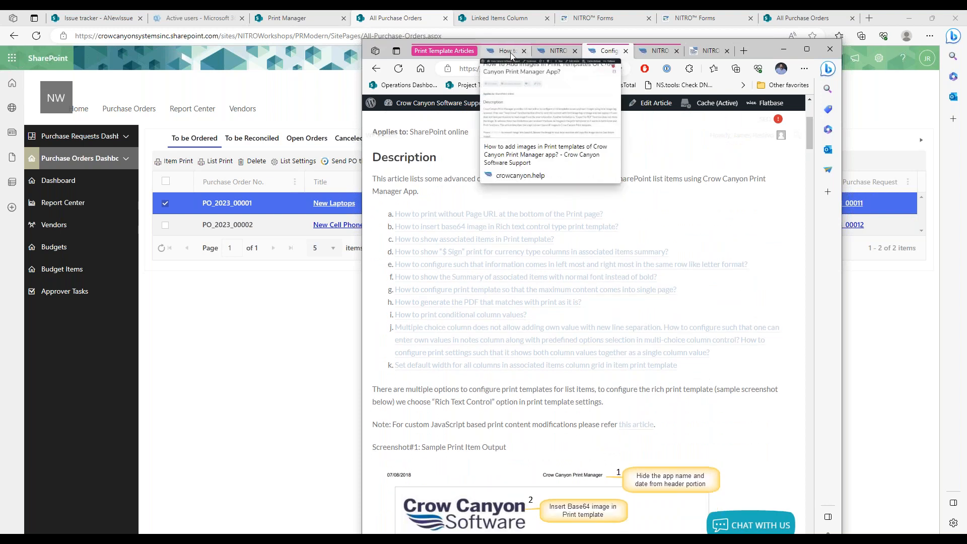
left_click(511, 51)
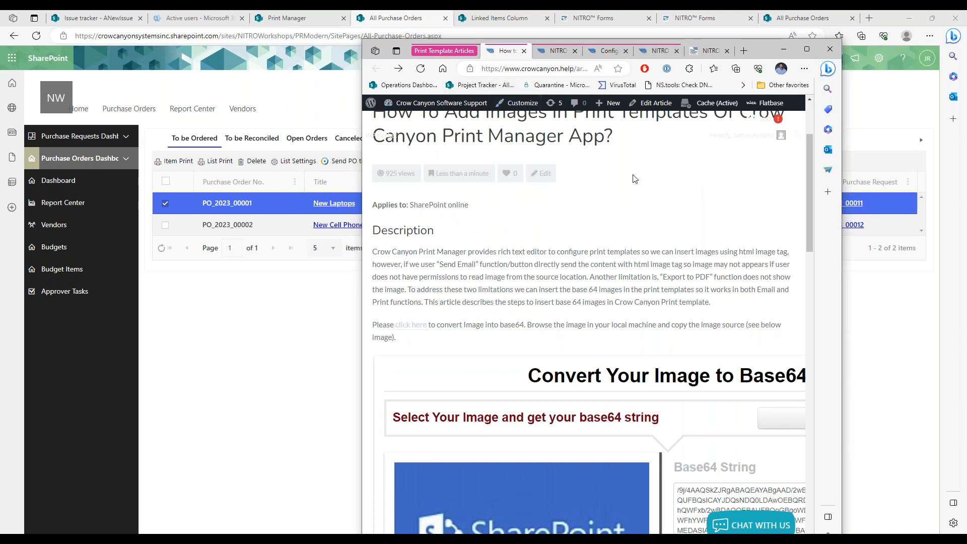
left_click(637, 69)
left_click_drag(811, 168, 806, 150)
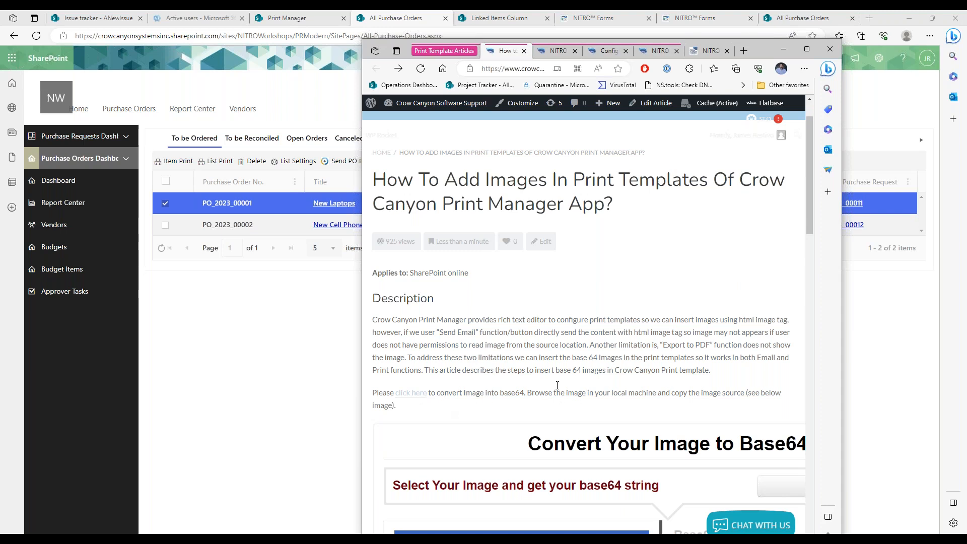
mouse_move(552, 53)
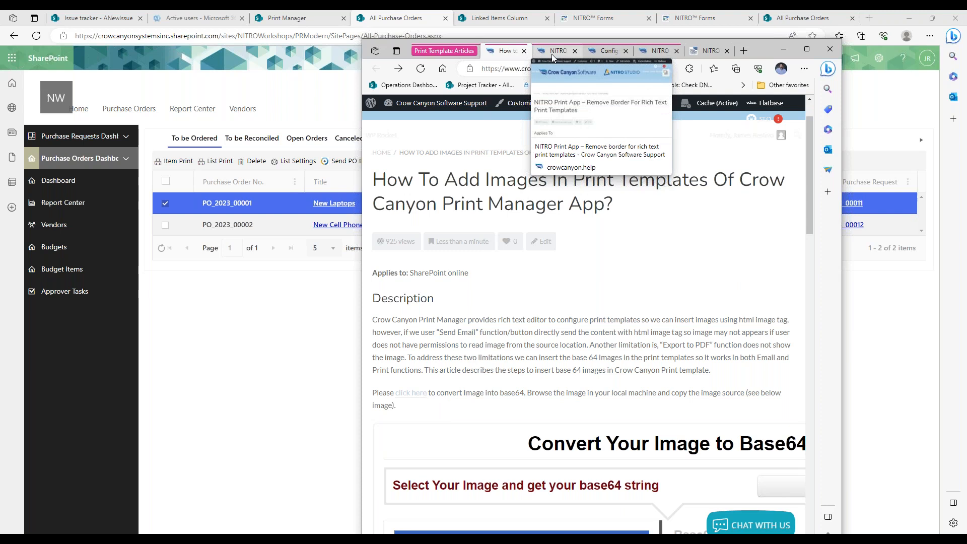
left_click(552, 53)
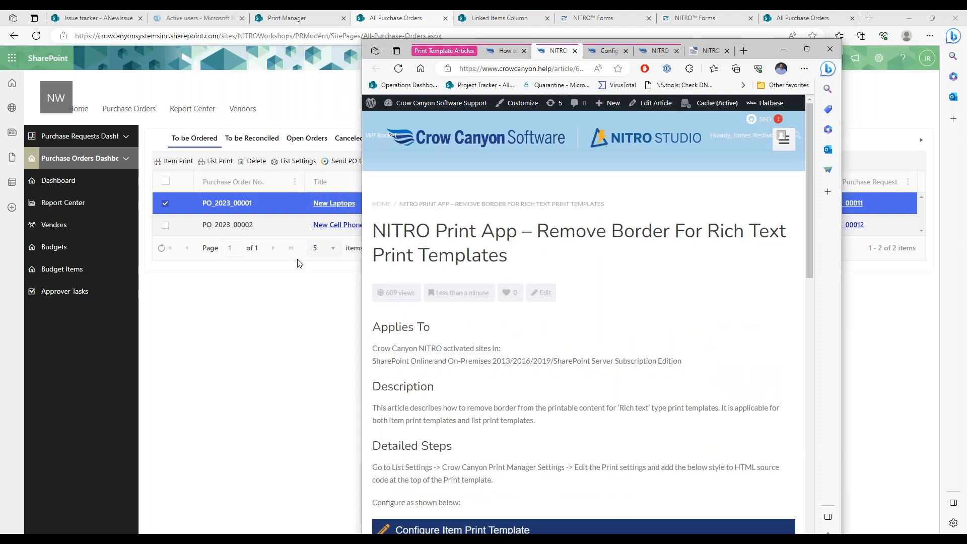
Step: Preview the New Laptops order's item print, and copy the #results border-removal style from the help article
left_click(173, 161)
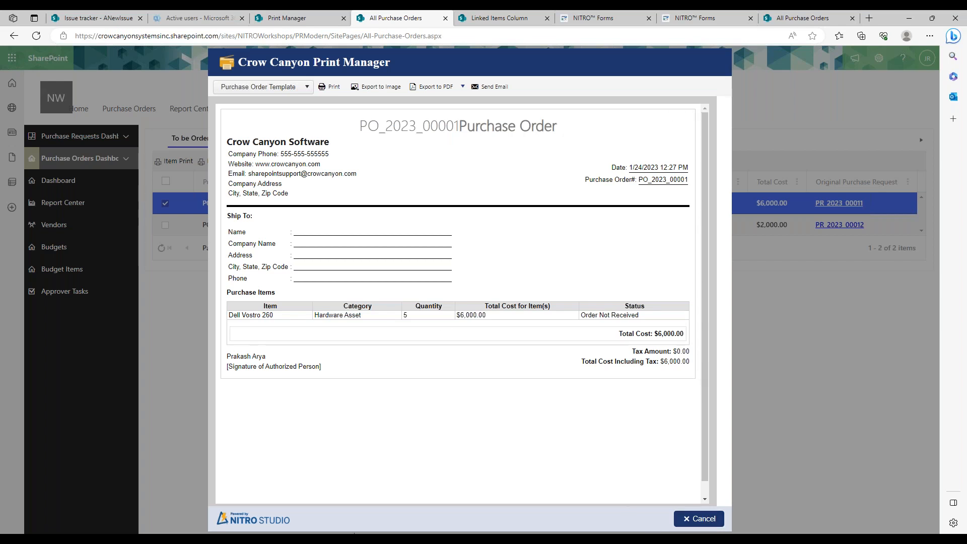
left_click(177, 496)
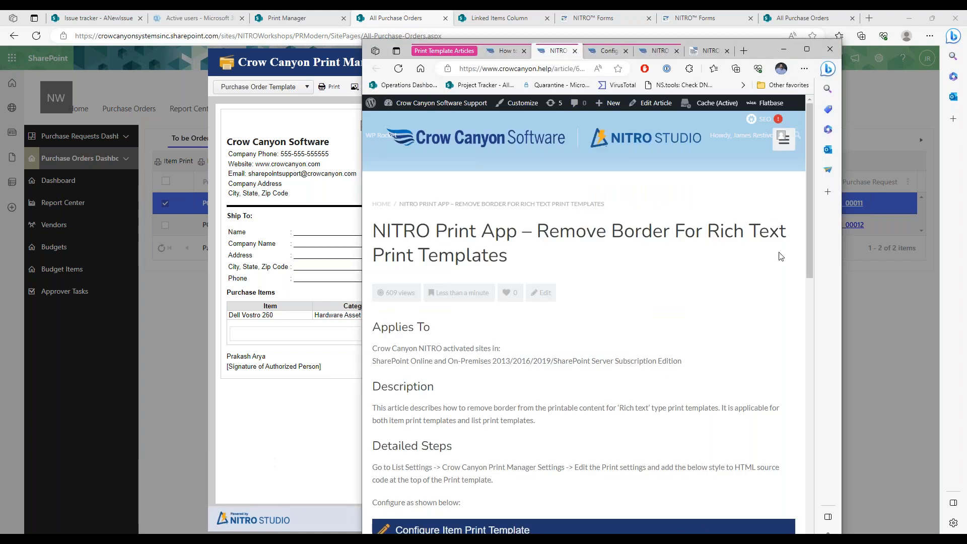
left_click_drag(812, 219, 812, 411)
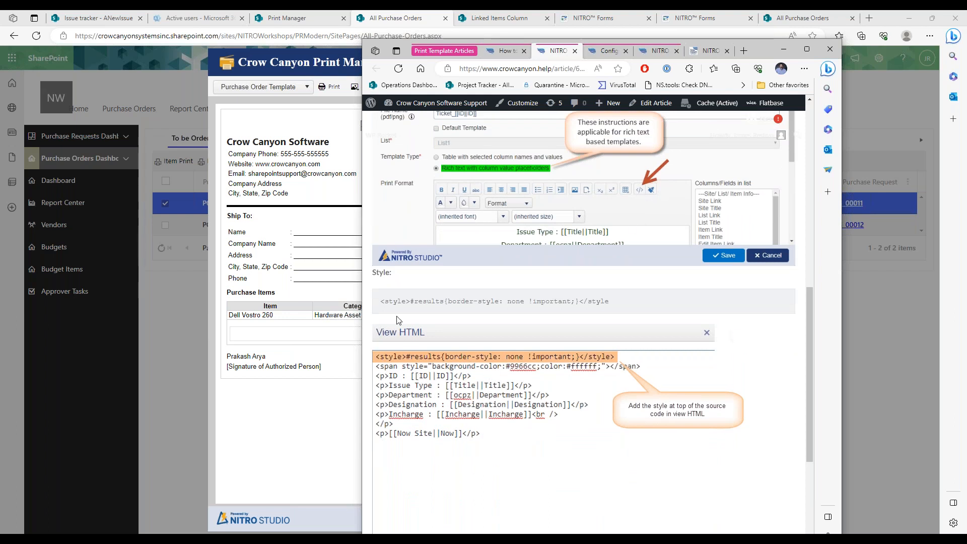
left_click_drag(383, 303, 665, 290)
key("ctrl+c")
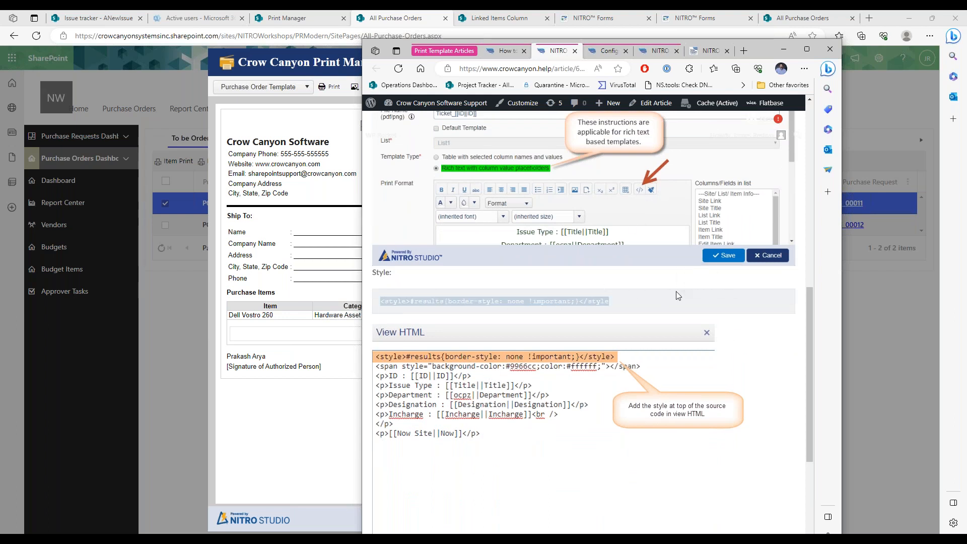
mouse_move(812, 355)
left_mouse_down()
mouse_move(814, 414)
mouse_move(812, 351)
left_mouse_up()
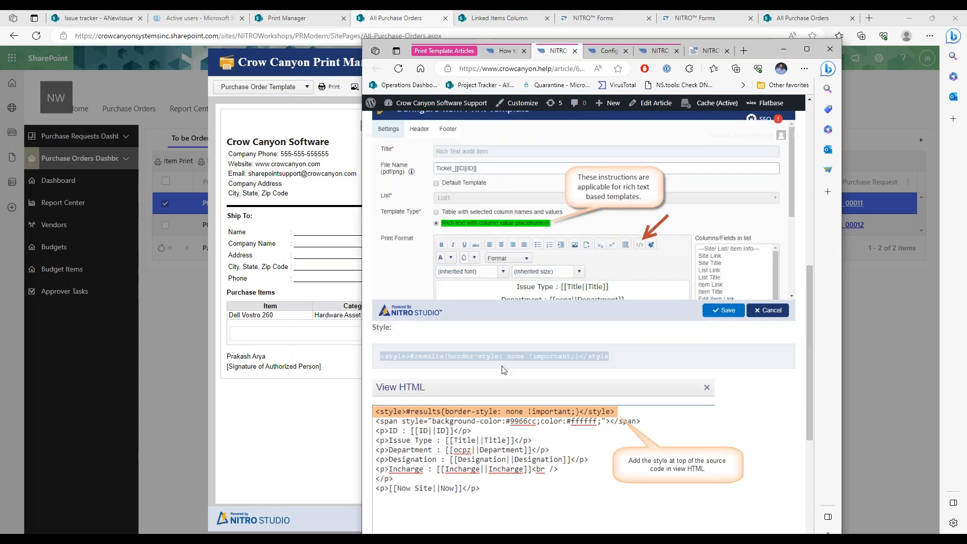
Step: Reopen the New Laptops order's item print, view it with Purchase Order Template_CG, and close the preview
left_click(305, 70)
left_click(696, 520)
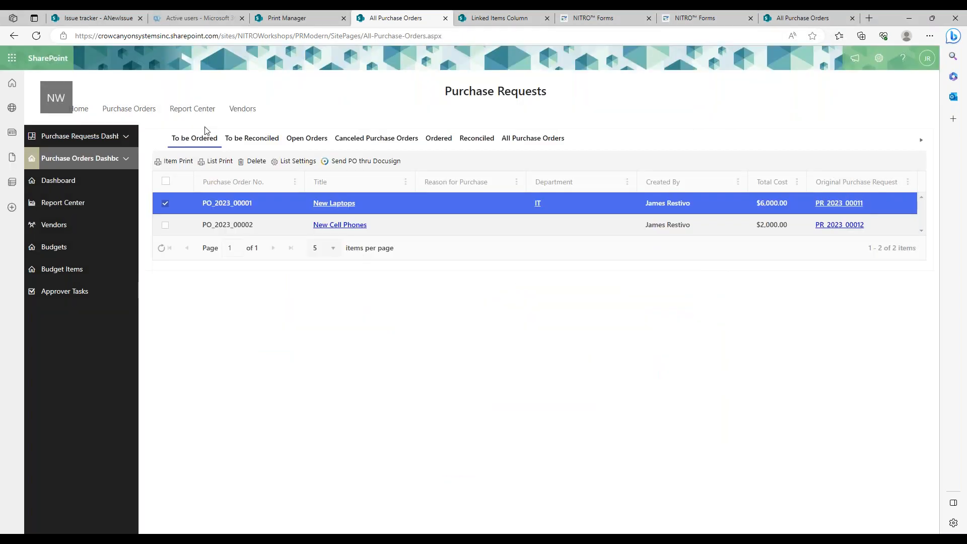
left_click(185, 161)
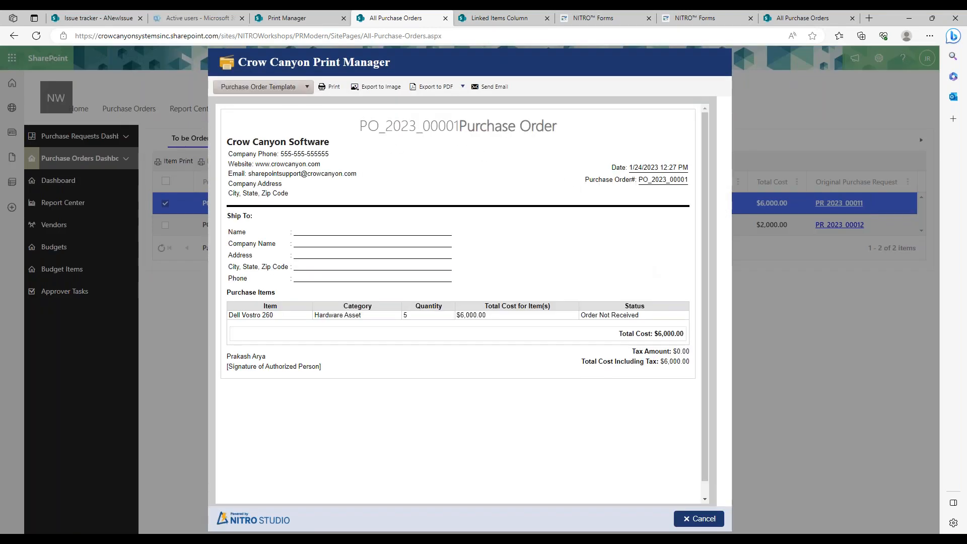
left_click(288, 91)
left_click(282, 156)
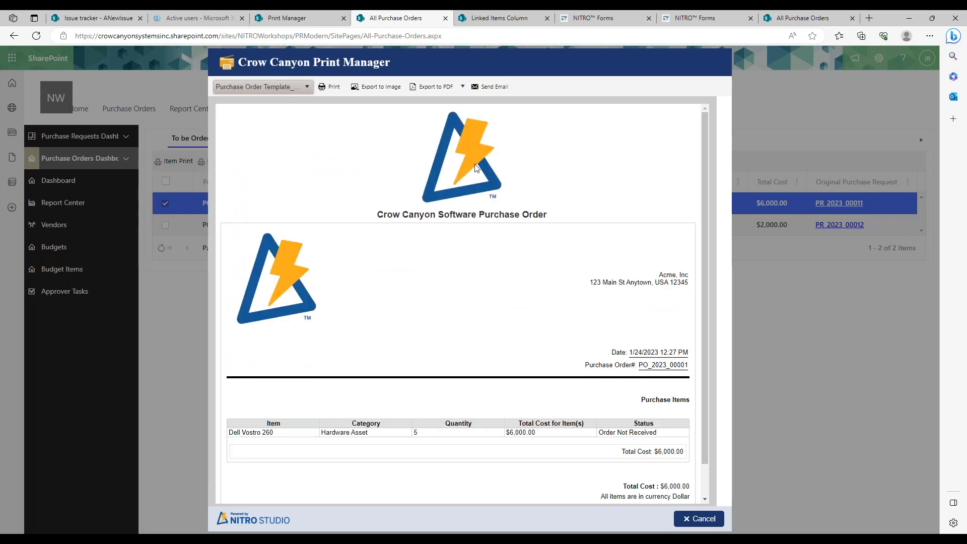
left_click(707, 518)
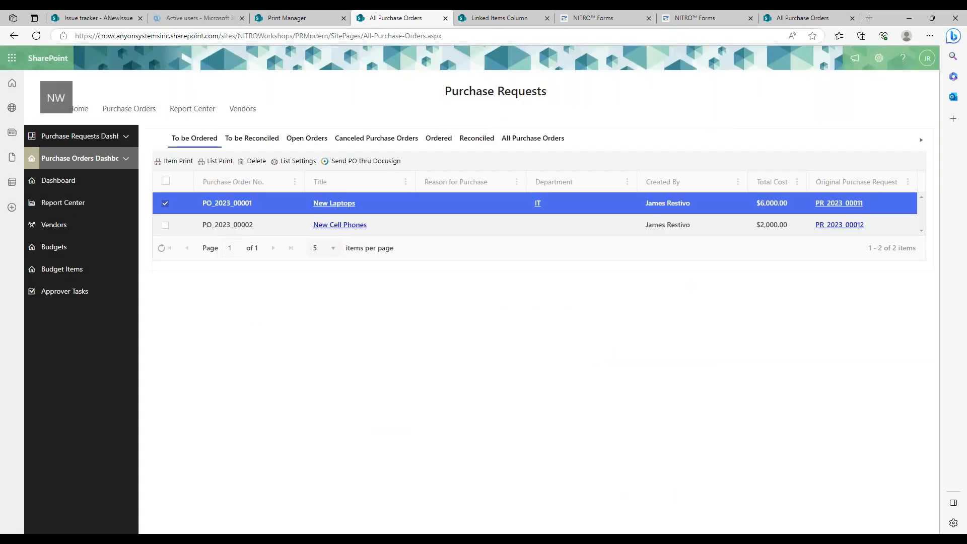
Step: Insert the line "<style>#results{border-style: none !important;}</style" at the top of Purchase Order Template_CG's print format HTML and save the template
left_click(322, 19)
left_click(532, 274)
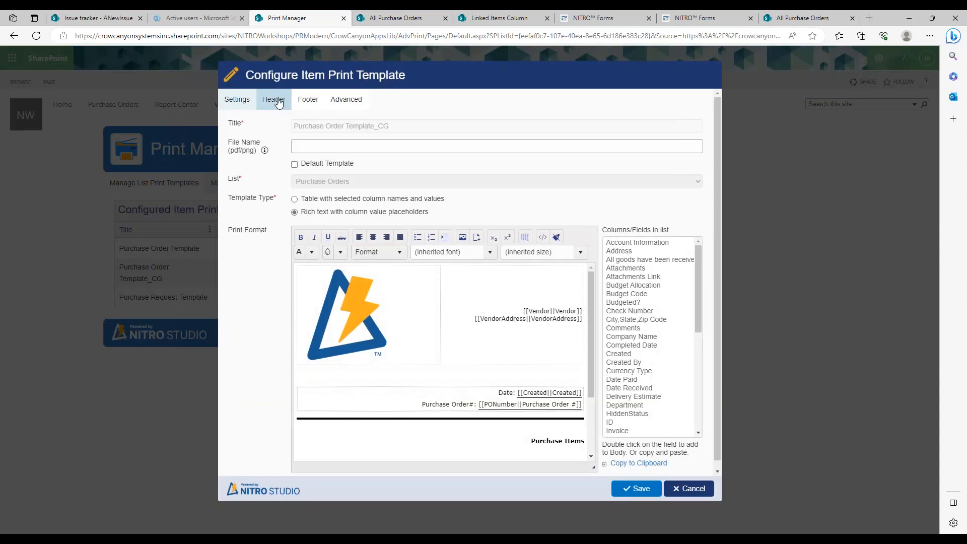
left_click(543, 237)
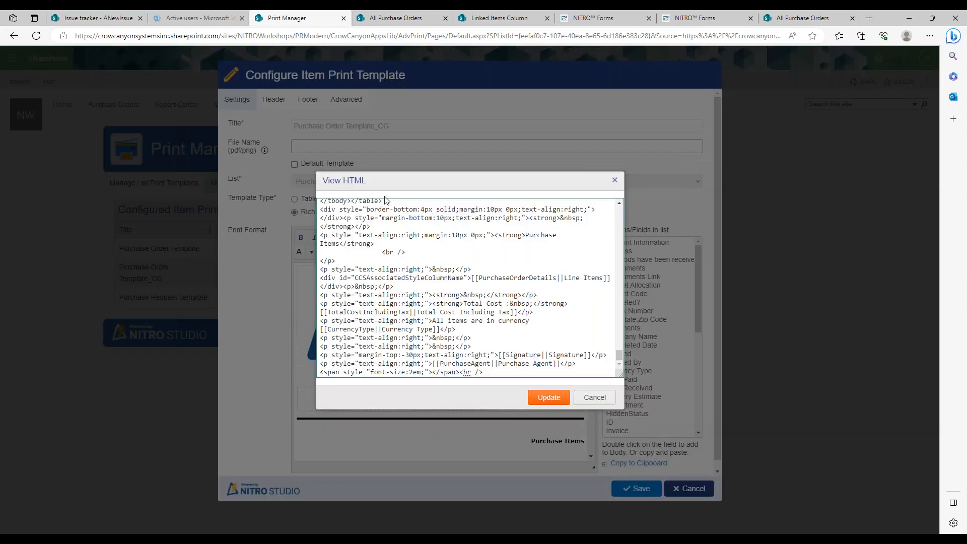
left_click_drag(619, 356, 614, 190)
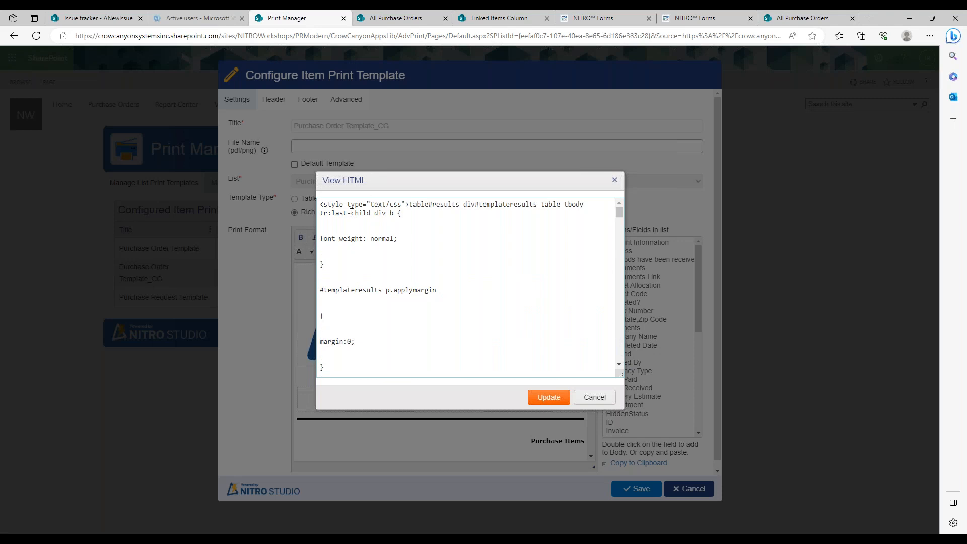
key("Return")
key("ctrl+v")
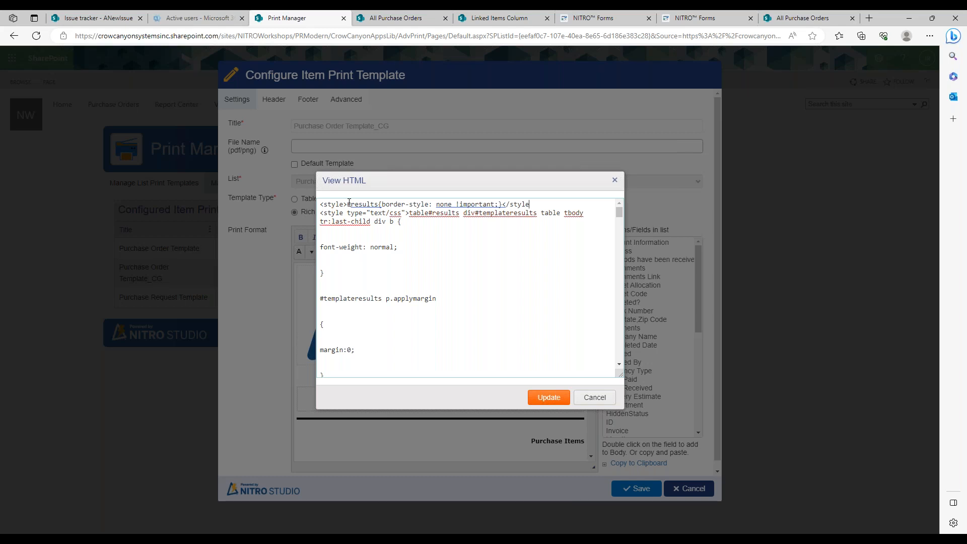
left_click_drag(331, 204, 504, 207)
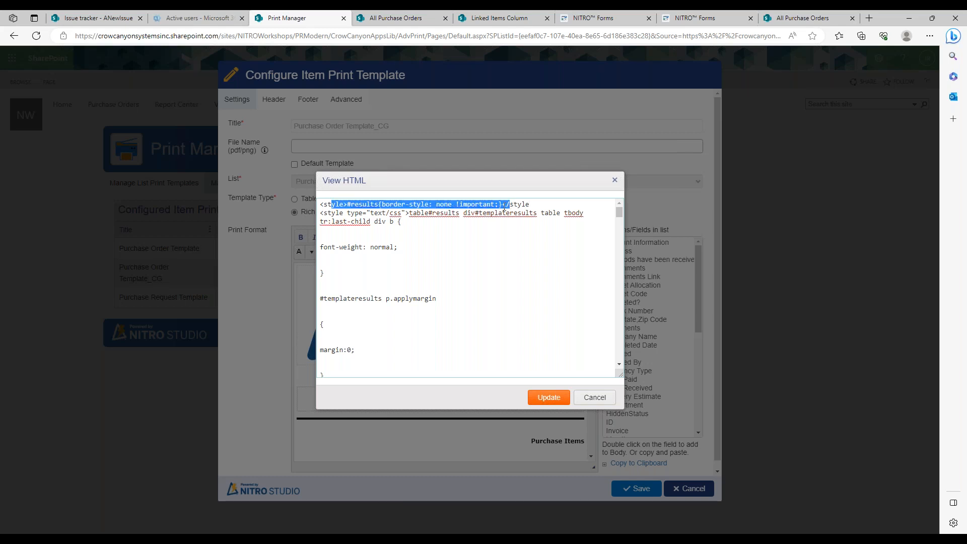
left_click(549, 398)
left_click(642, 481)
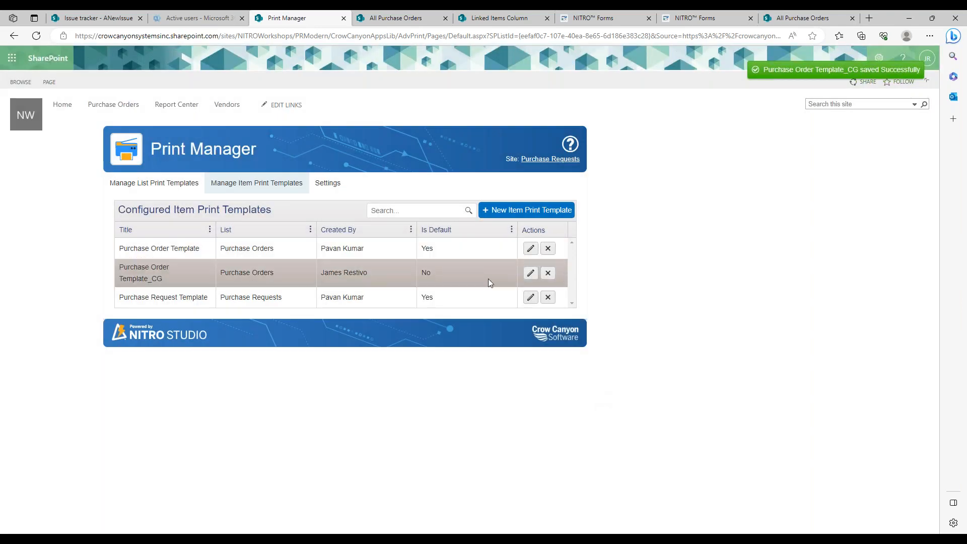
Step: Insert "<style>#results{border-style: none !important;}</style" at the top of Purchase Order Template's print format HTML and save the template
left_click(531, 248)
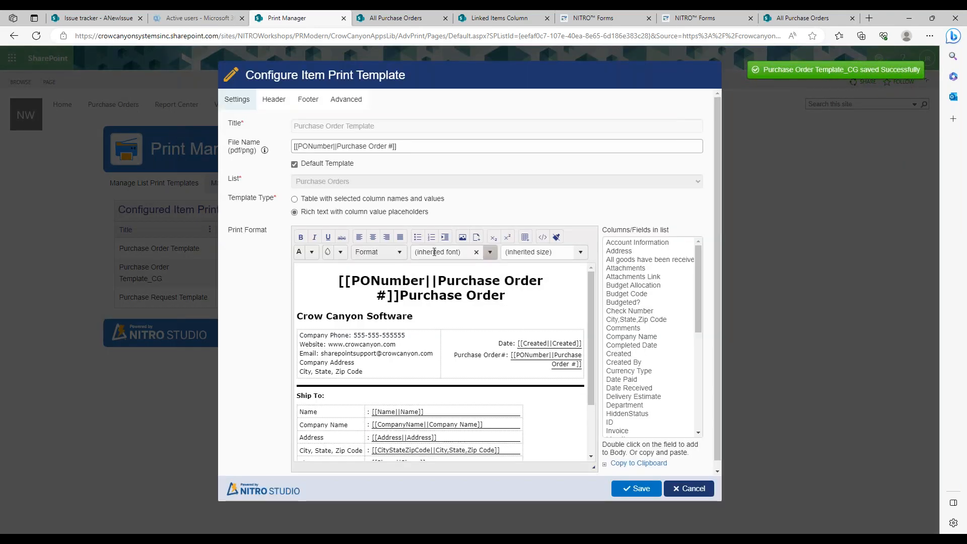
left_click(543, 237)
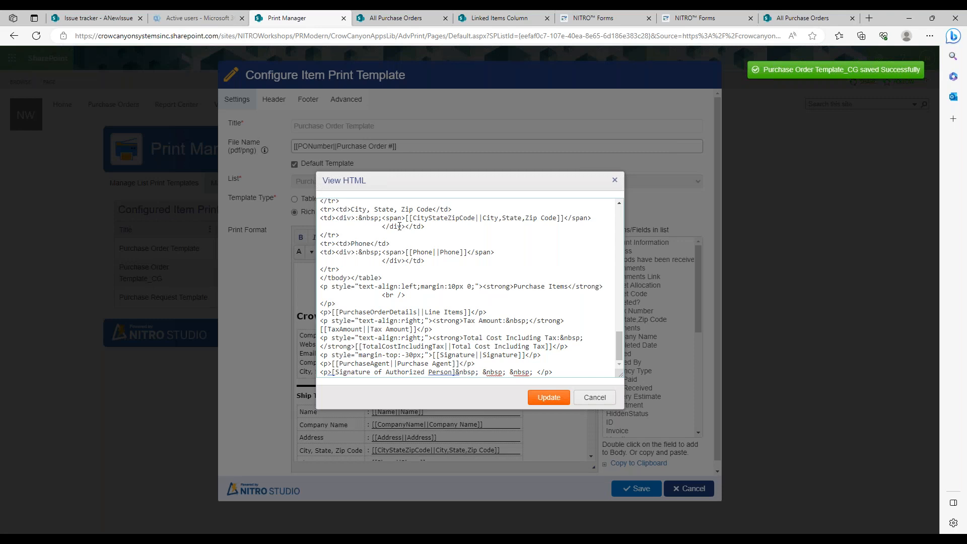
left_click_drag(618, 346, 595, 179)
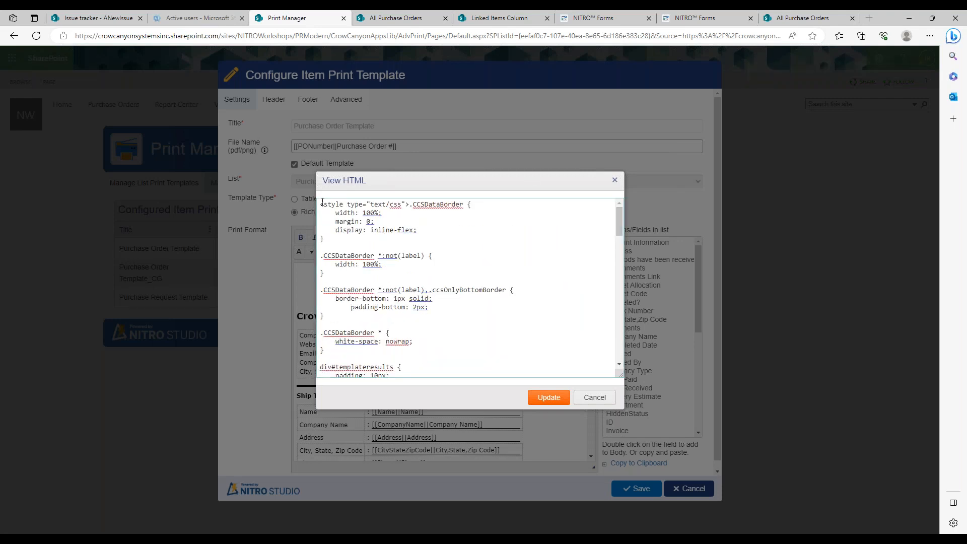
key("Return")
key("Up")
type("<style>#results{border-style: none !important;}</style")
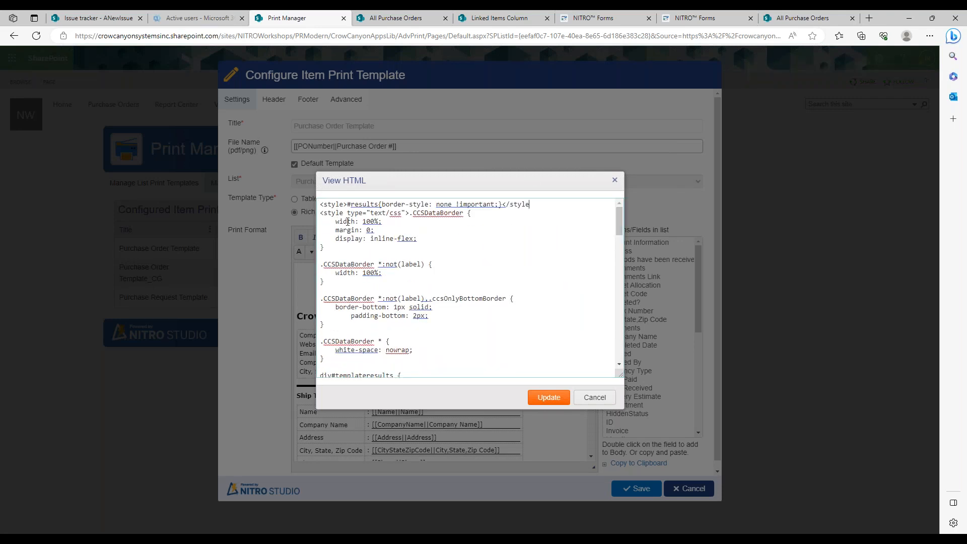
left_click(548, 398)
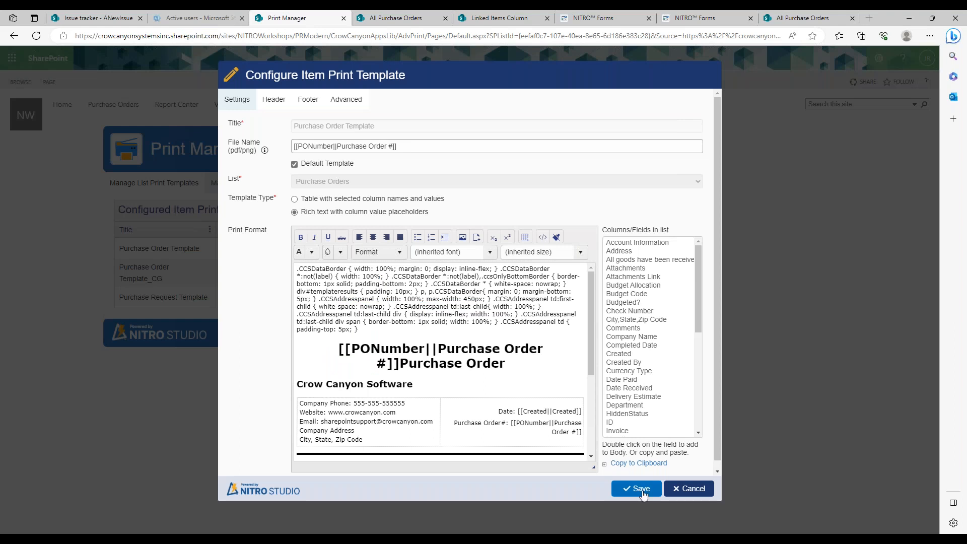
left_click(636, 488)
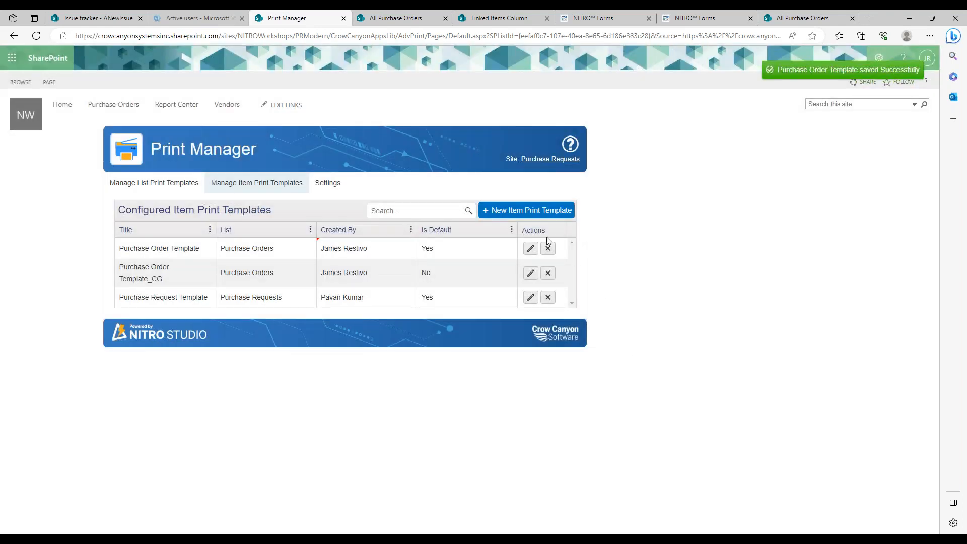
Step: Check the New Laptops order's item print with Purchase Order Template_CG for the outer border, and close the preview
left_click(415, 20)
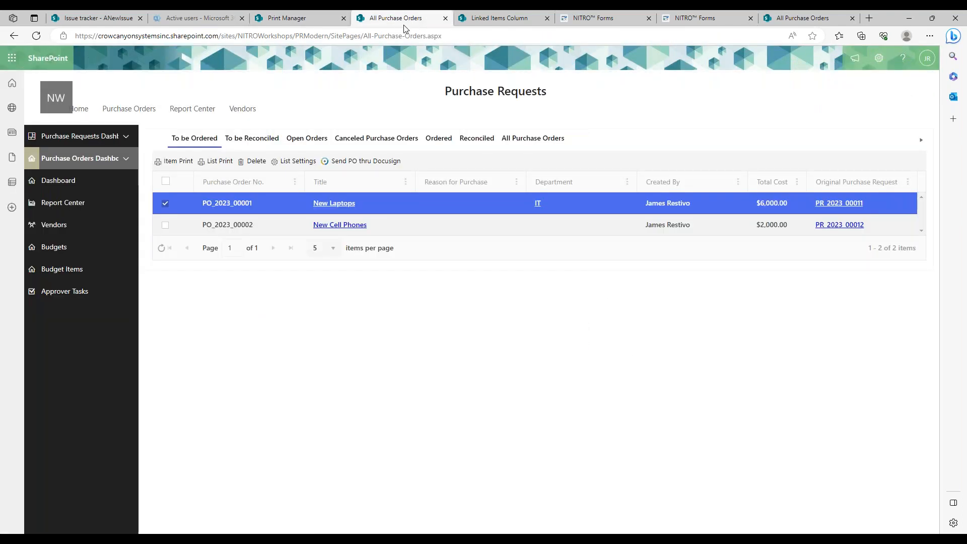
left_click(175, 161)
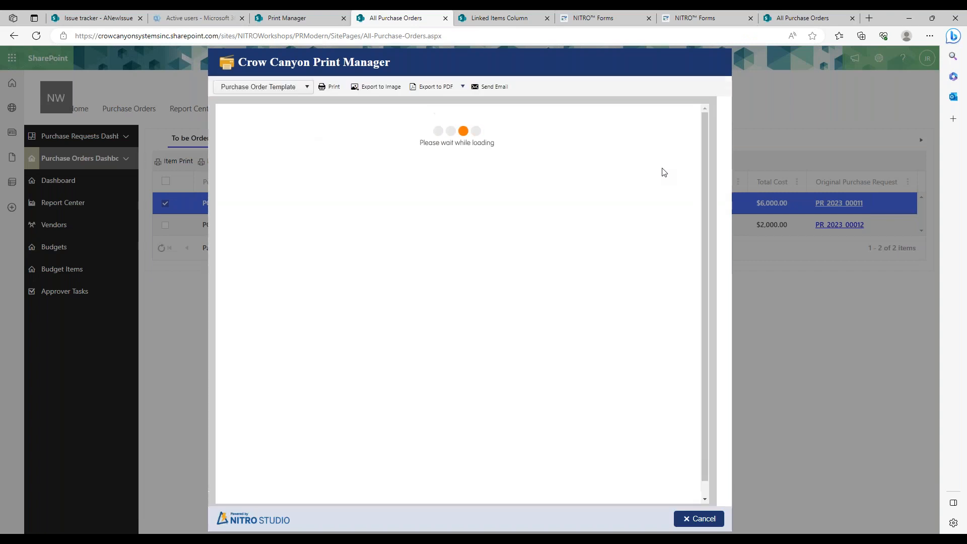
left_click(262, 88)
left_click(274, 156)
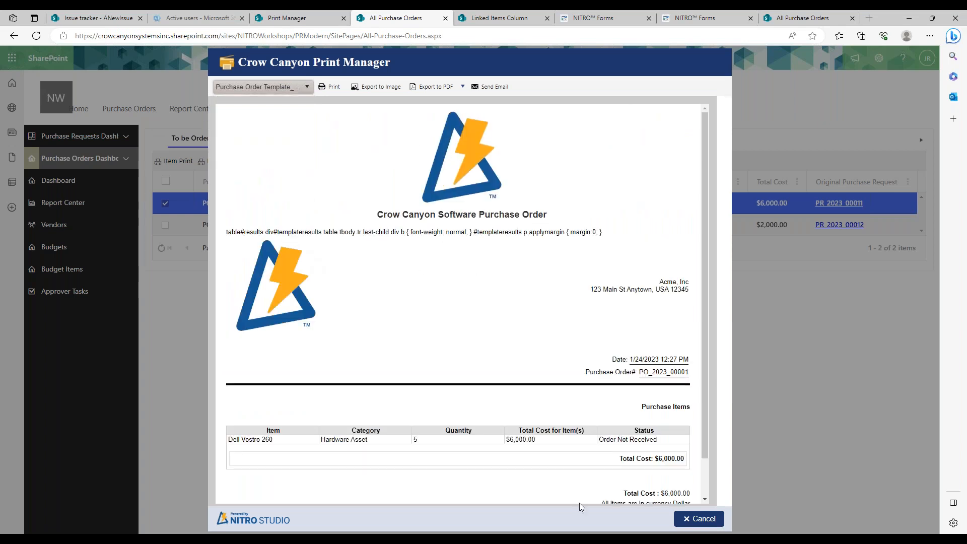
left_click(700, 520)
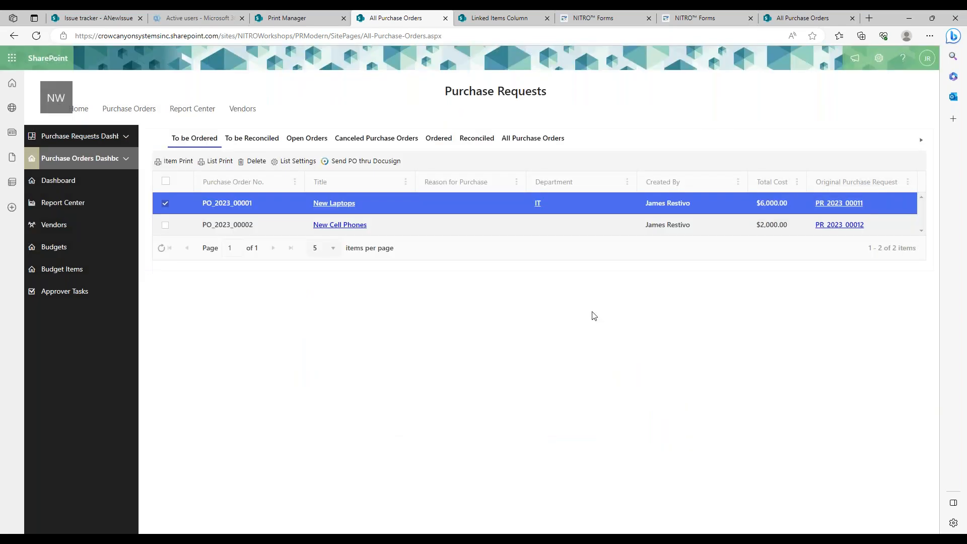
Step: Reopen Purchase Order Template's print format HTML, then copy and delete the style code before the first .CCSDataBorder rule
left_click(298, 19)
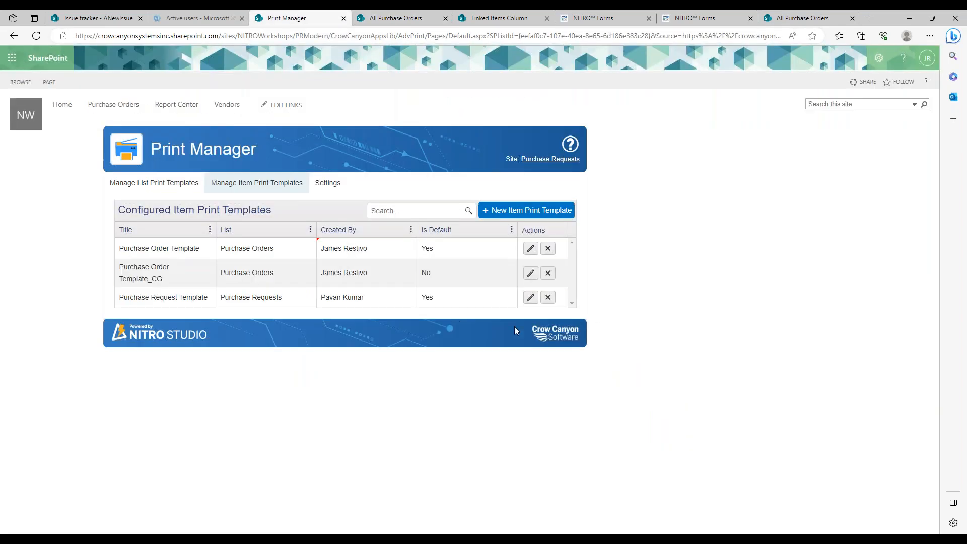
left_click(530, 249)
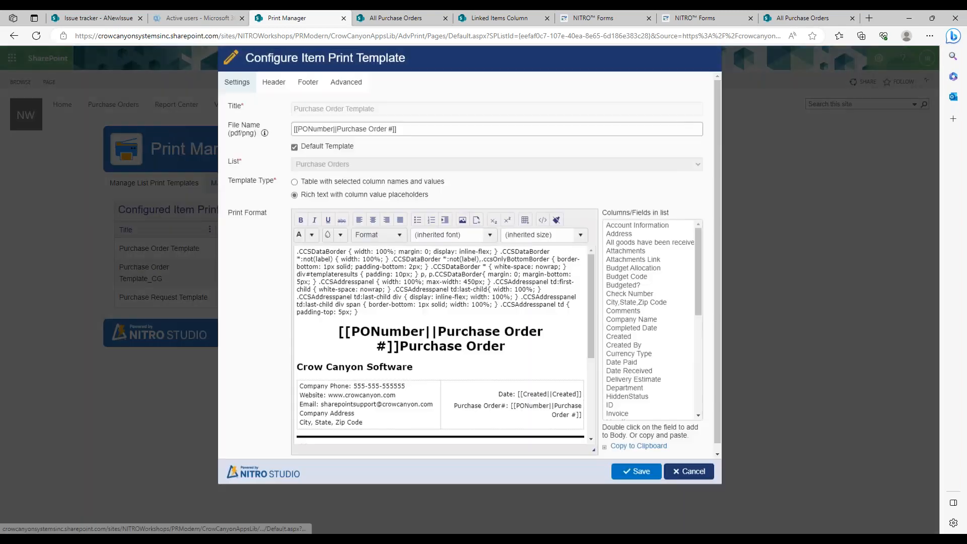
left_click(542, 238)
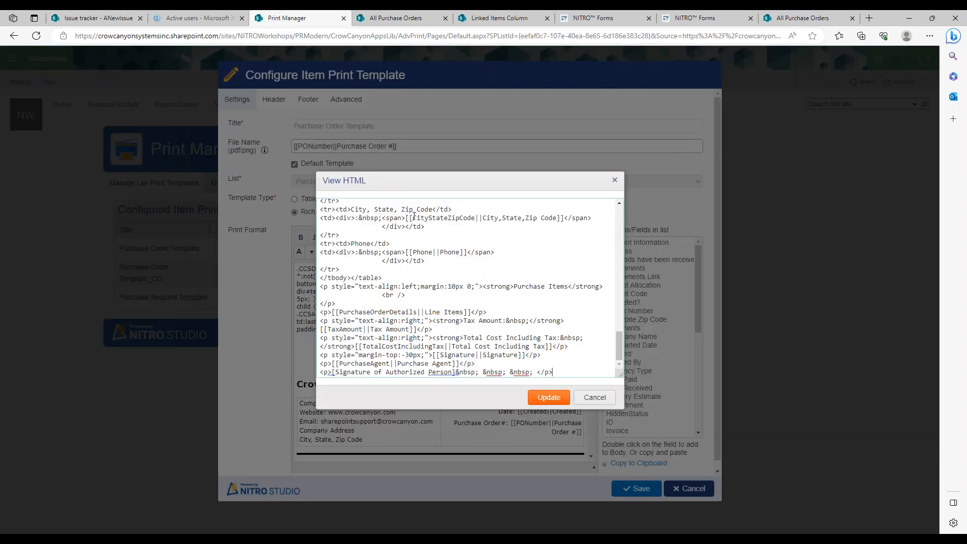
left_click_drag(621, 345, 611, 192)
left_click_drag(318, 205, 534, 204)
key("ctrl+c")
key("Delete")
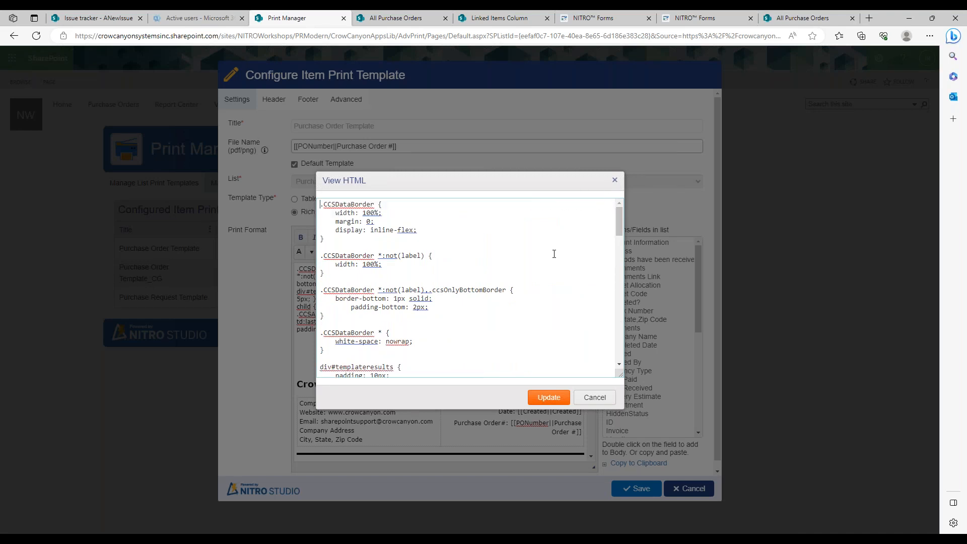
Step: Paste the copied style code on a new line at the top of the HTML, update it, and save the template
key("Return")
key("Up")
key("ctrl+v")
left_click(549, 397)
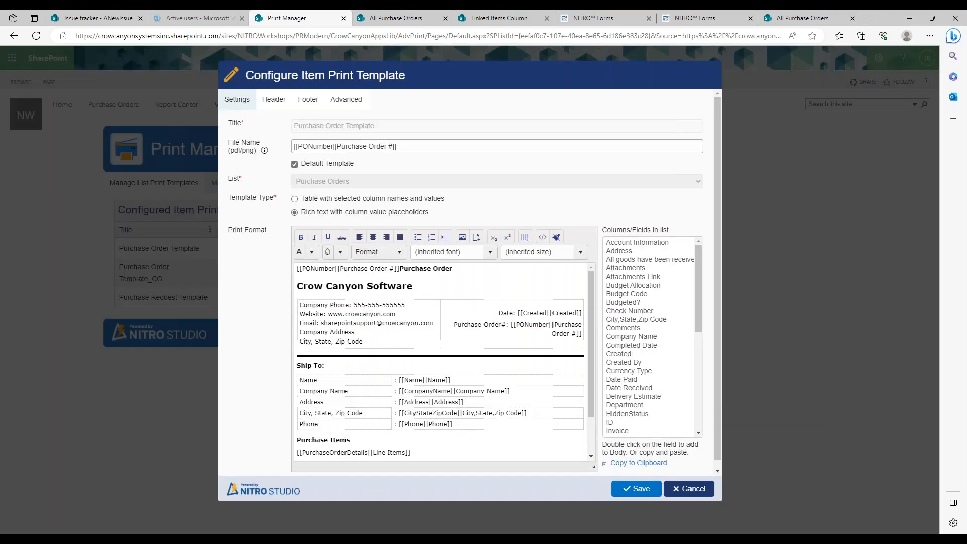
left_click(643, 488)
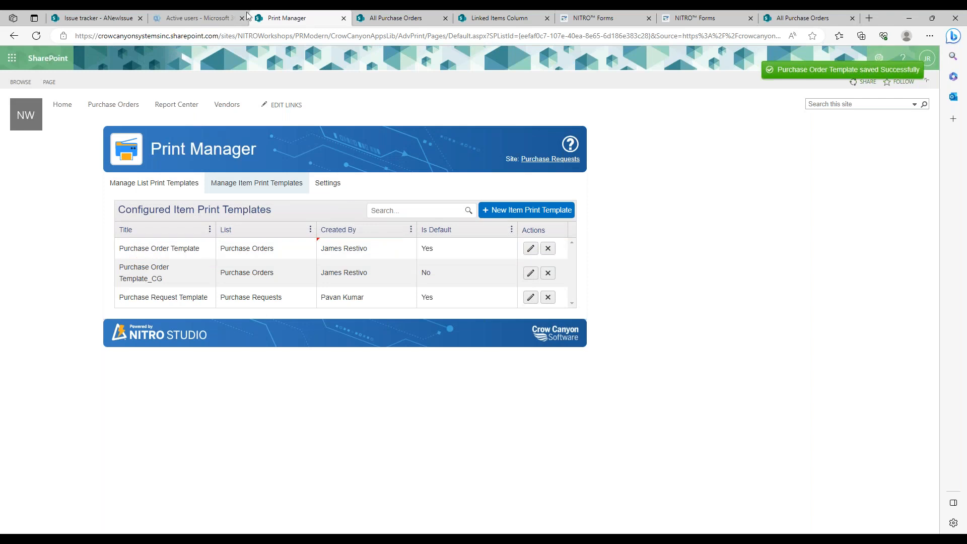
Step: Check the New Laptops order's item print with Purchase Order Template and Purchase Order Template_CG, and close the preview
left_click(396, 18)
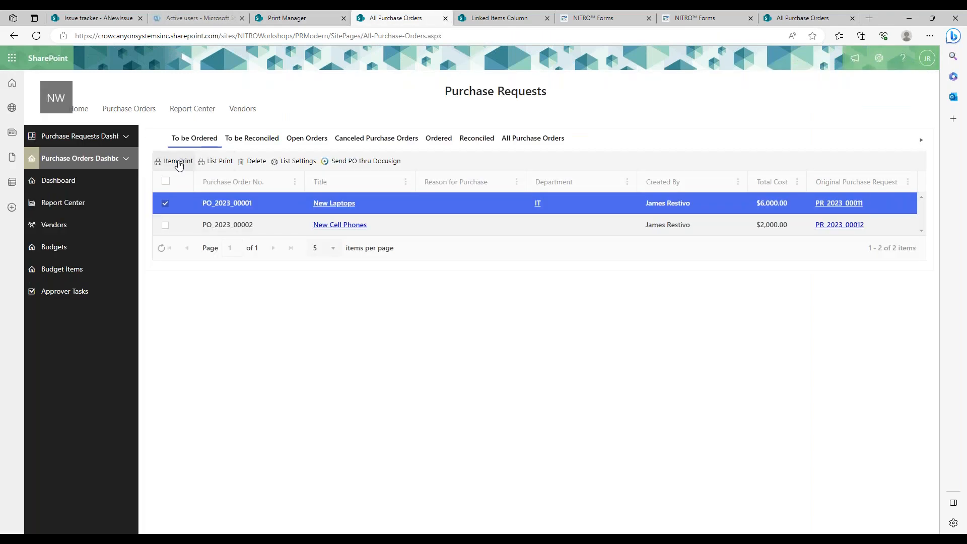
left_click(183, 160)
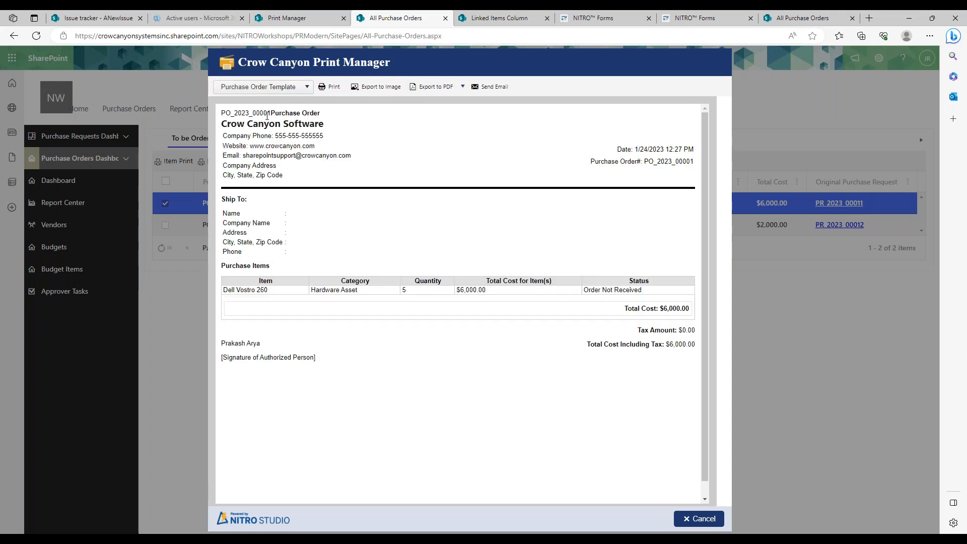
left_click(295, 87)
left_click(326, 300)
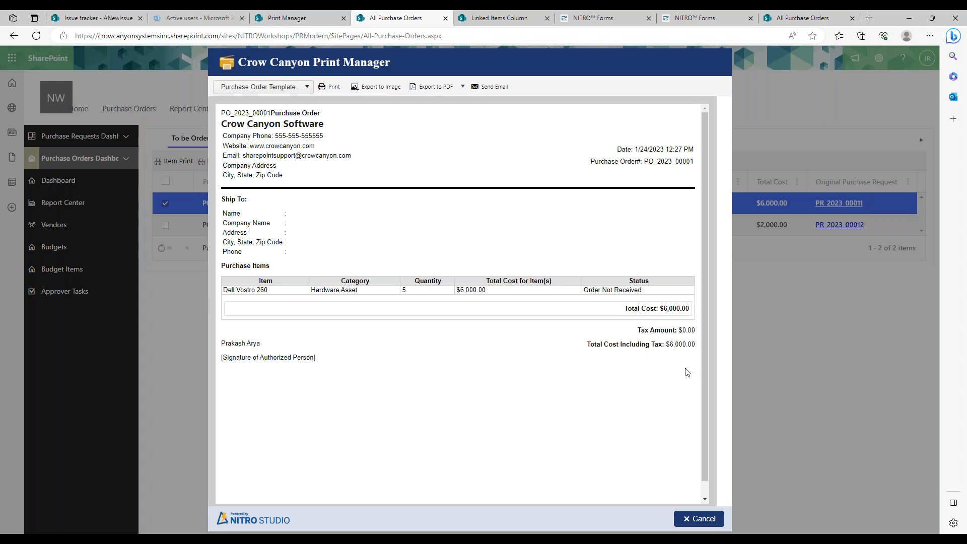
left_click(284, 92)
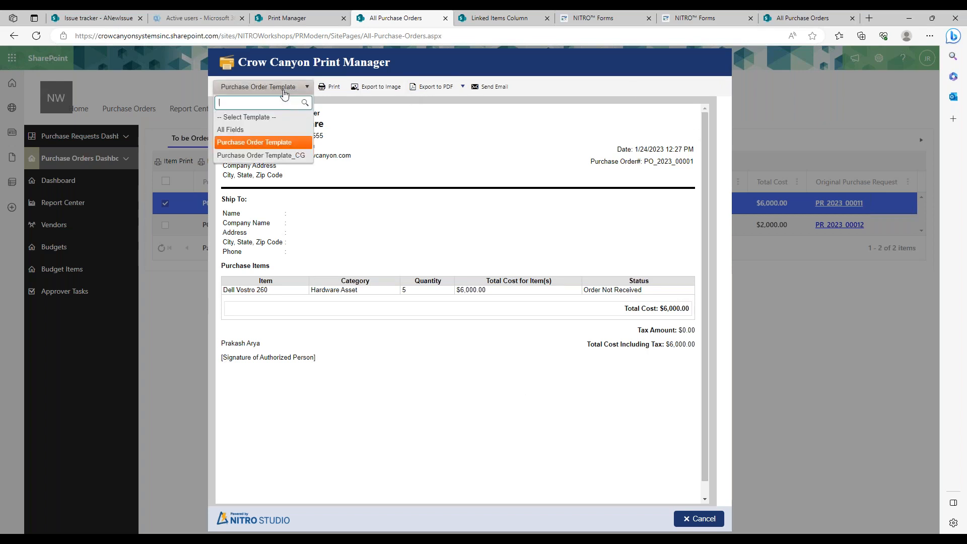
left_click(282, 154)
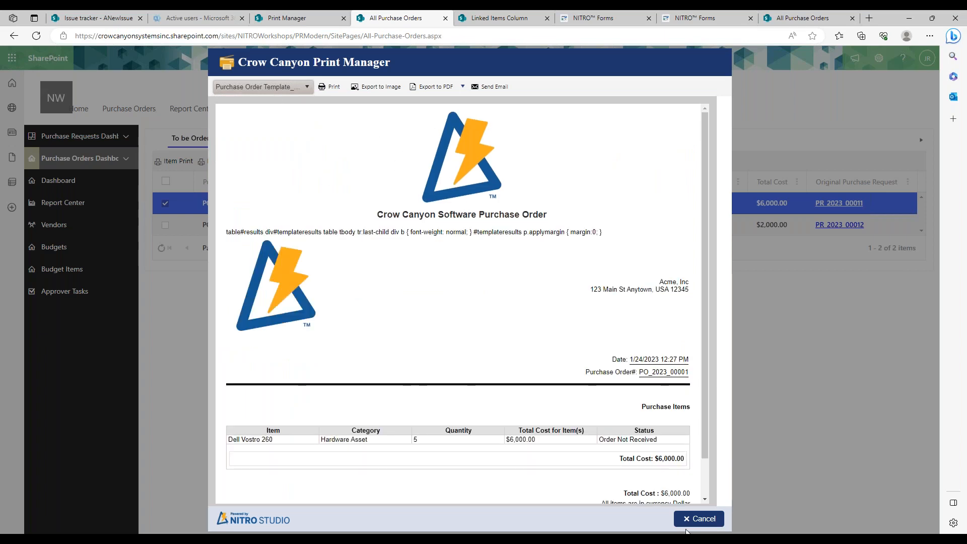
left_click(698, 518)
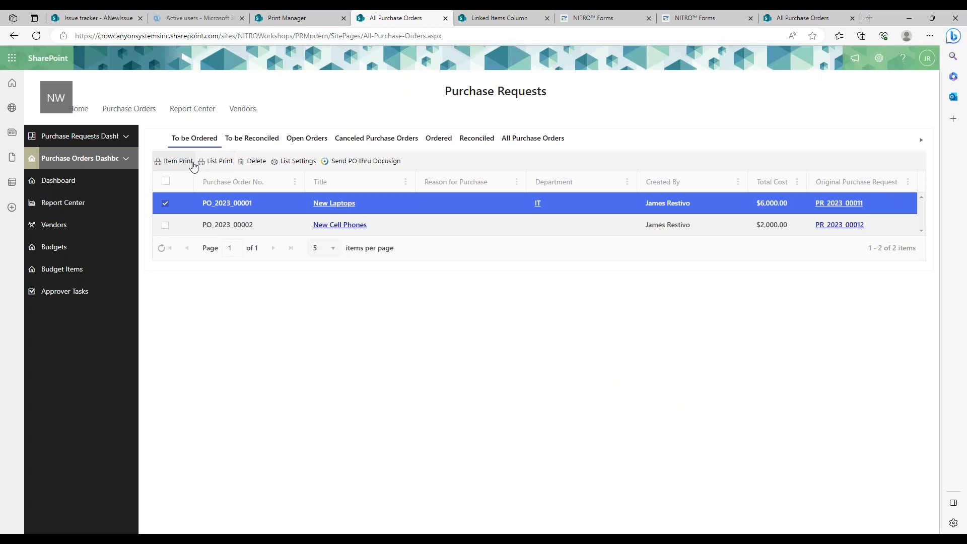
Step: Remove the #results border style code from the top of Purchase Order Template's print format HTML, including the leftover "<" character
left_click(285, 19)
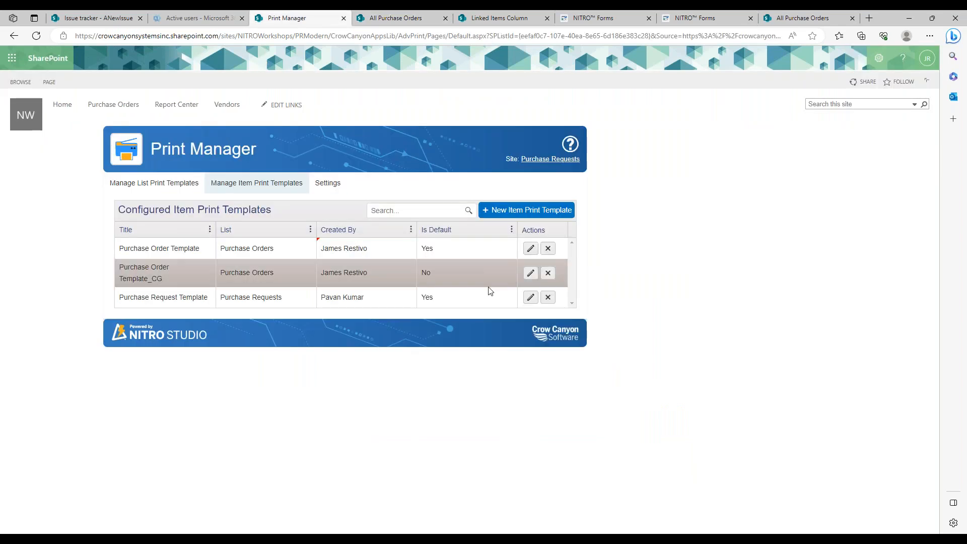
left_click(531, 248)
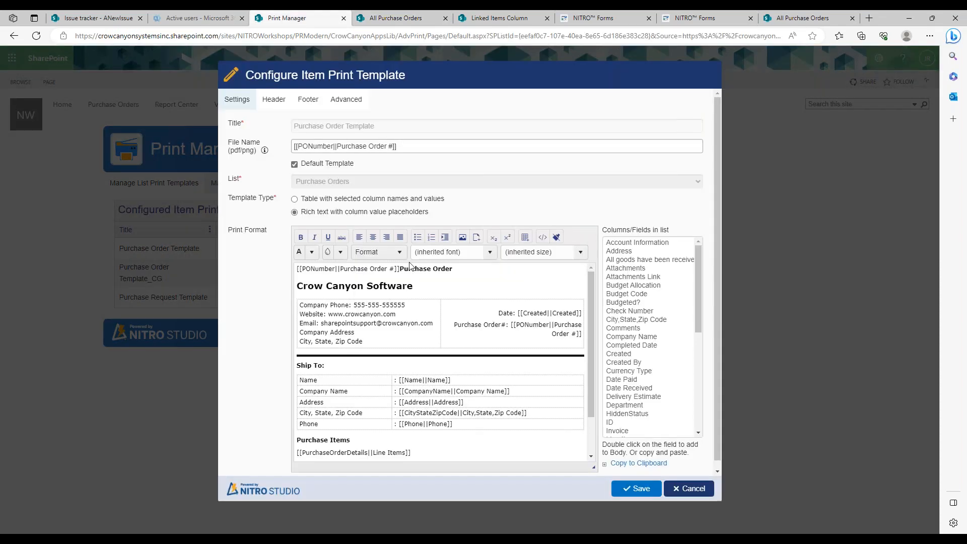
left_click(541, 238)
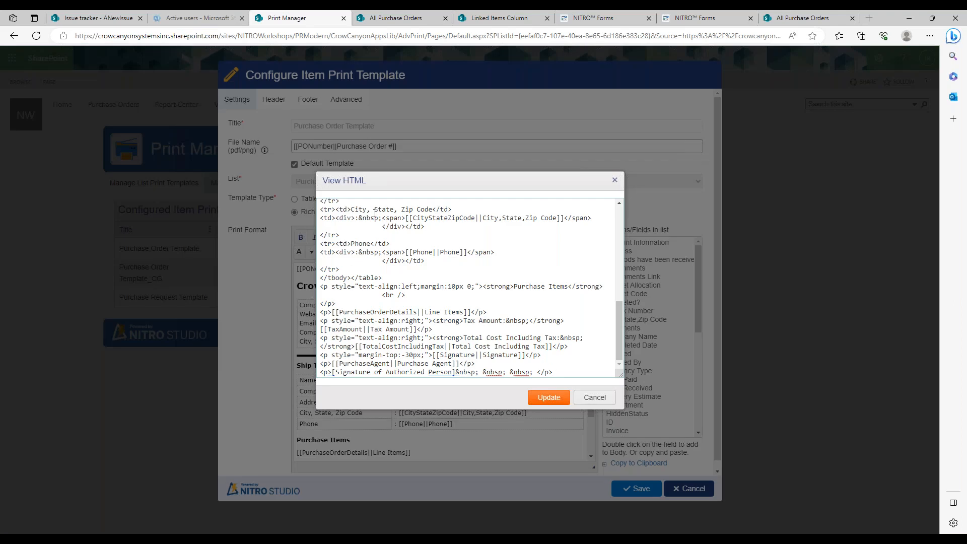
left_click_drag(621, 328, 628, 221)
scroll(466, 218, "up", 3)
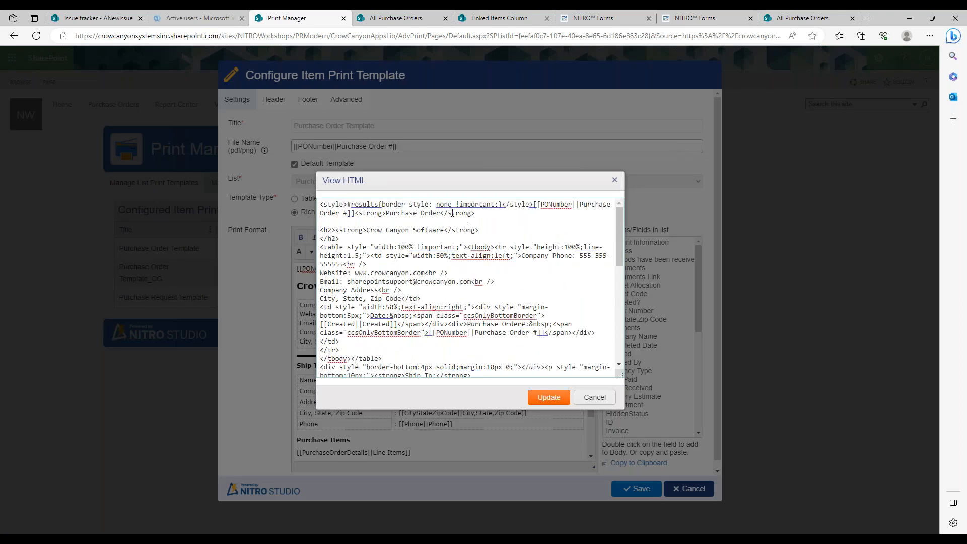
left_click_drag(322, 205, 534, 199)
key("BackSpace")
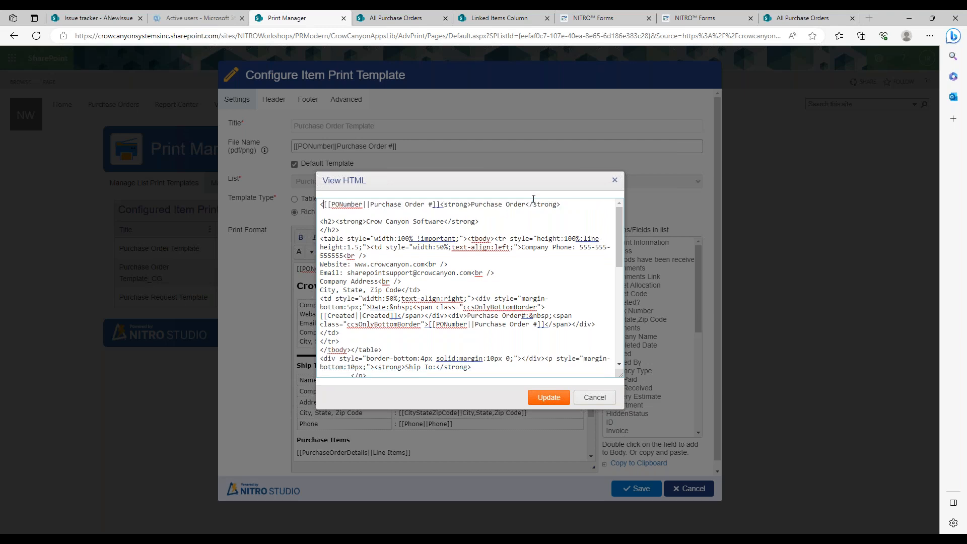
left_click(548, 398)
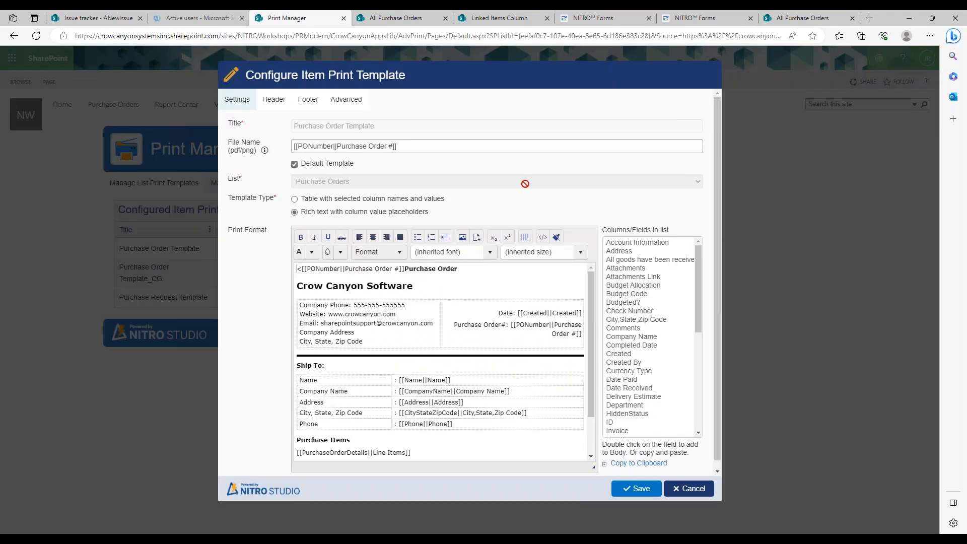
key("Delete")
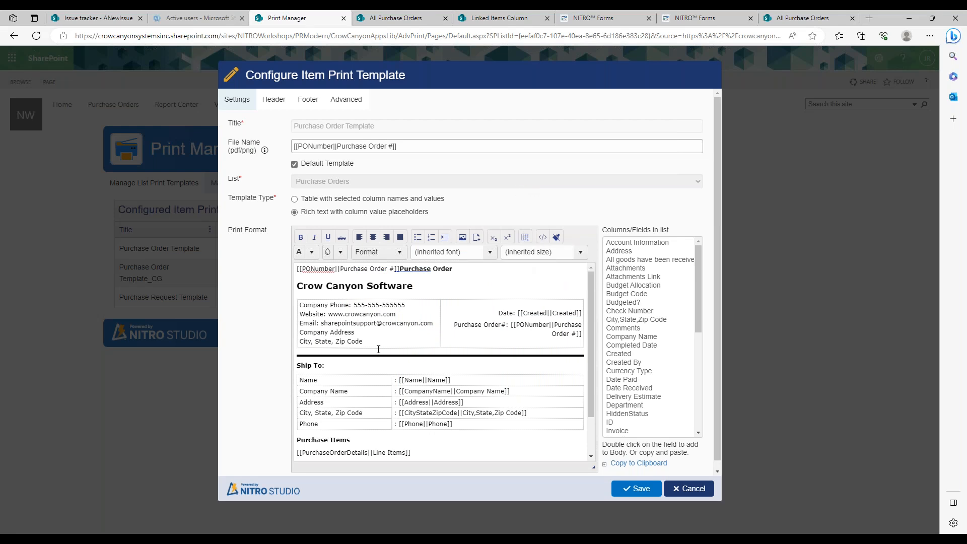
Step: Copy the entire print format HTML of Purchase Order Template and close the HTML view without updating
left_click(542, 237)
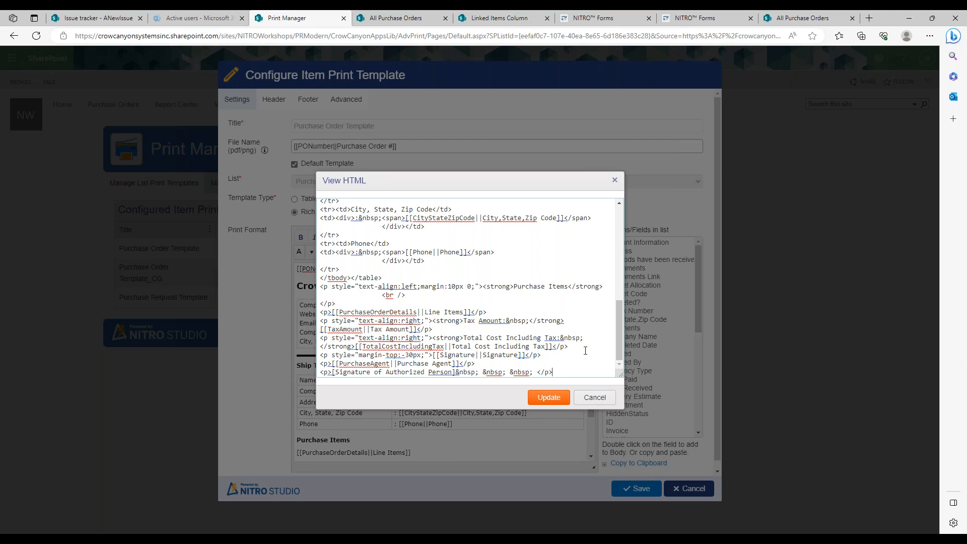
left_click_drag(577, 372, 173, 53)
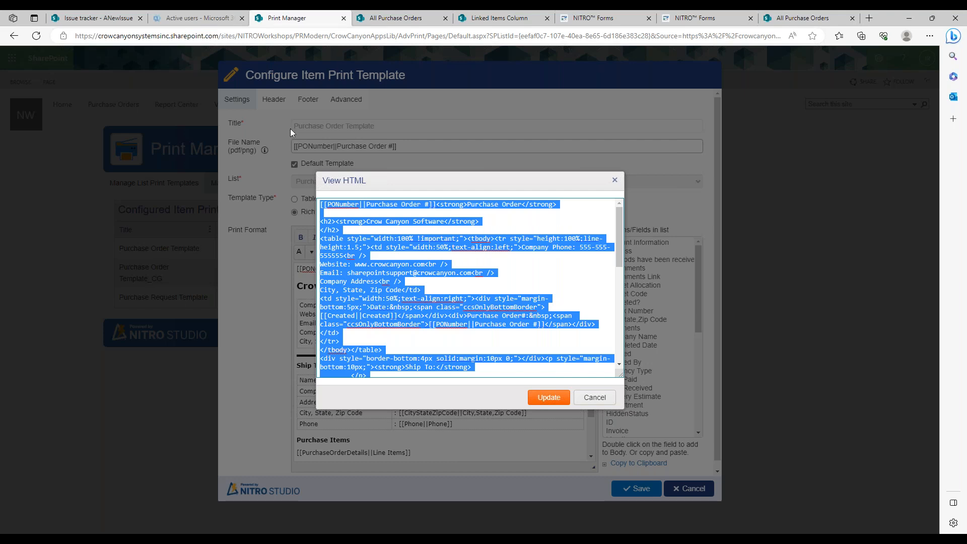
left_click(595, 397)
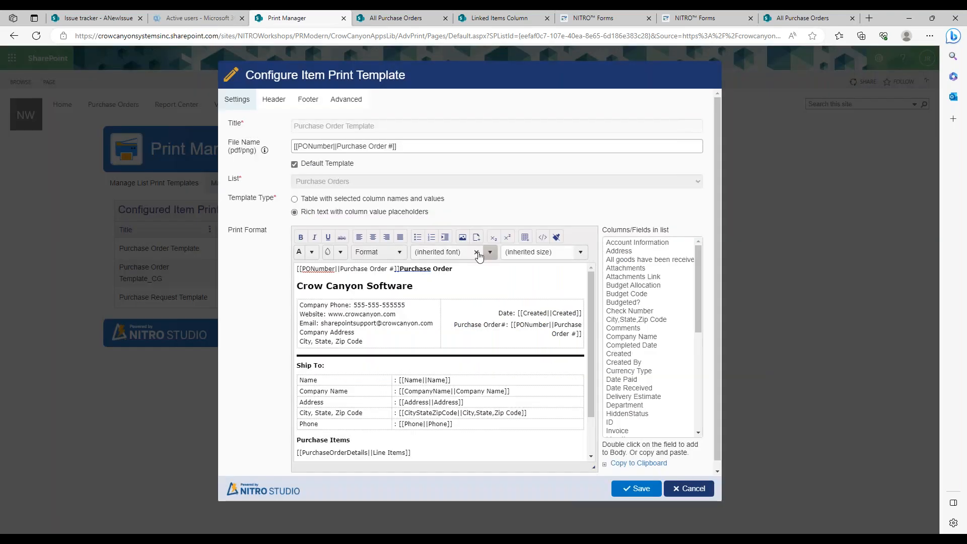
Step: Check the top of the print format HTML for leftover style code, update it, and save Purchase Order Template
left_click(542, 236)
left_click_drag(619, 328, 612, 182)
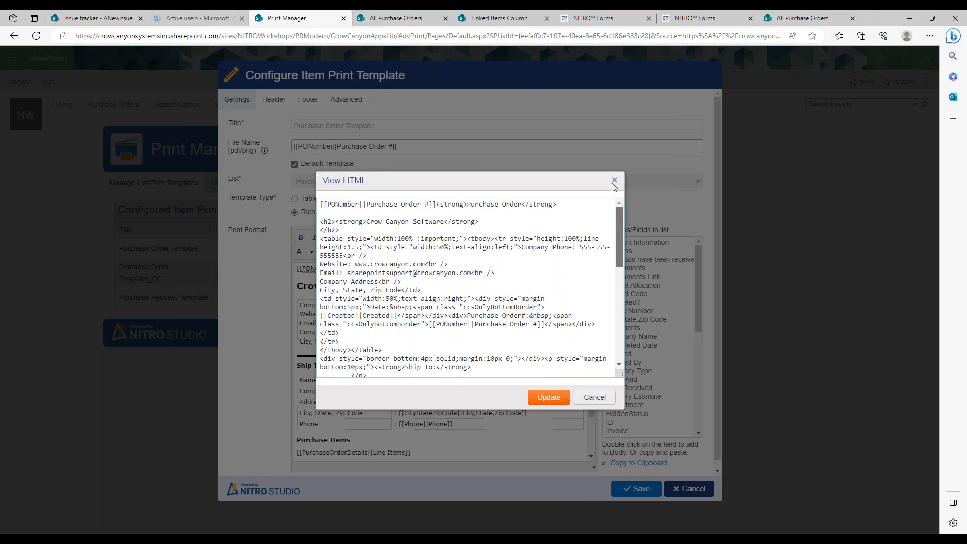
left_click(548, 398)
left_click(635, 490)
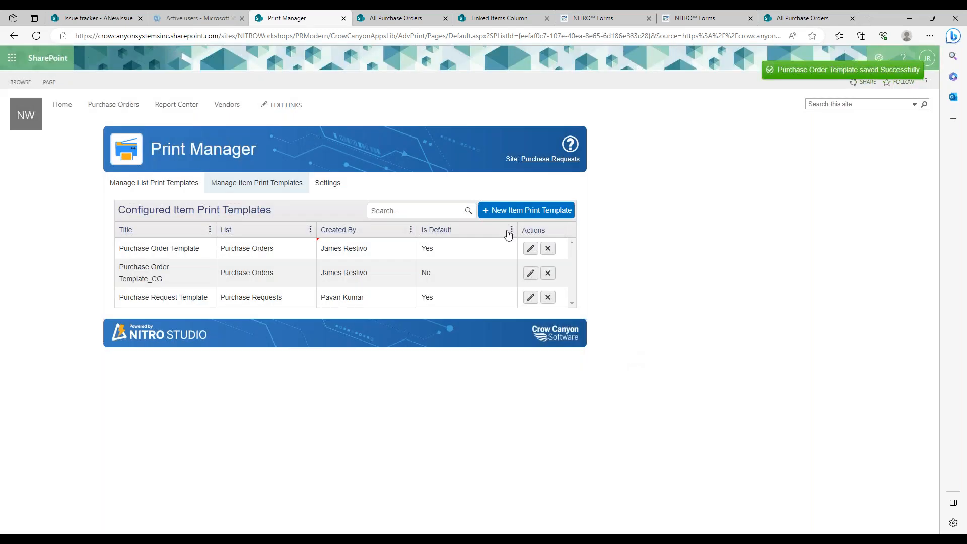
Step: Create a new item print template titled "Test Template" with the type rich text with column value placeholders
left_click(533, 216)
left_click(331, 125)
type("Test Template")
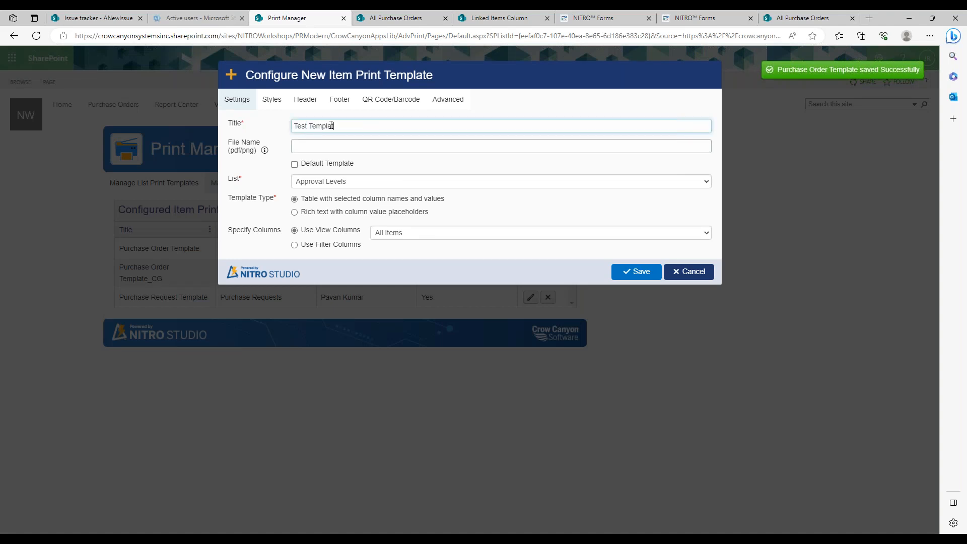
left_click(314, 214)
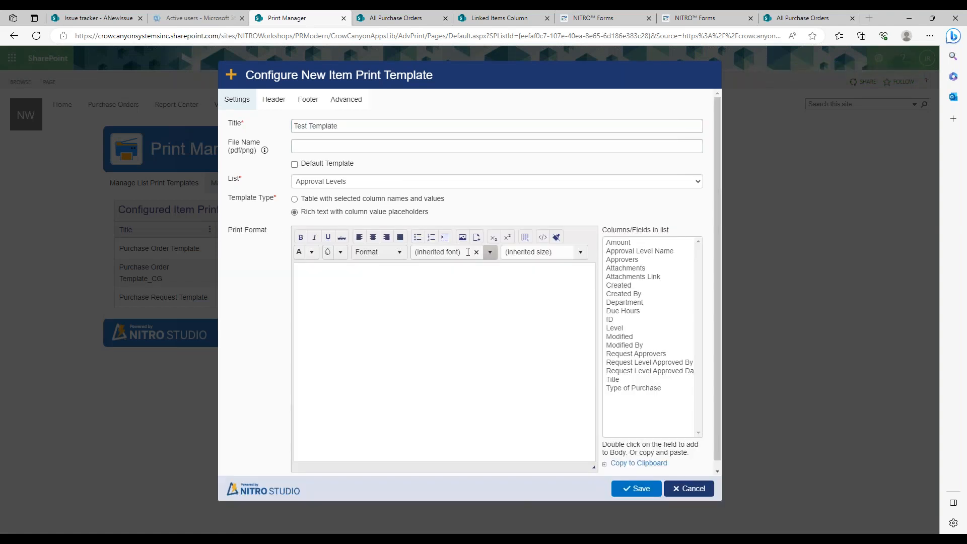
Step: Paste the copied purchase order HTML into Test Template's print format, review it in the HTML view, and save the template
left_click(534, 236)
key("ctrl+v")
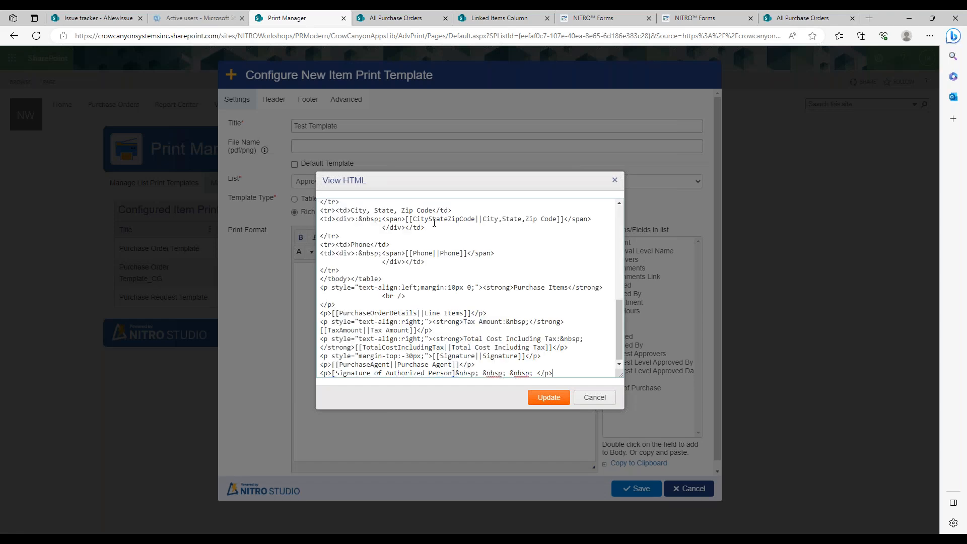
left_click(549, 398)
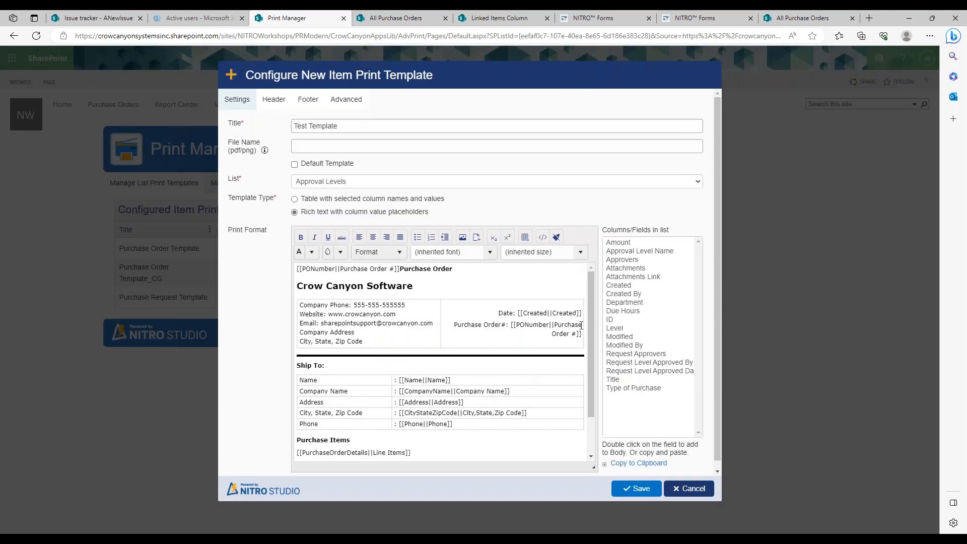
left_click(543, 237)
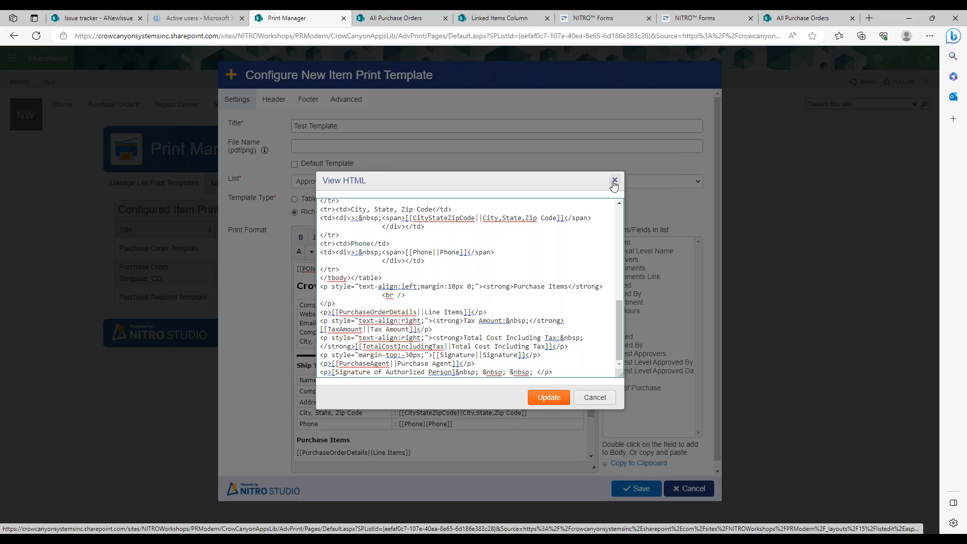
left_click(606, 382)
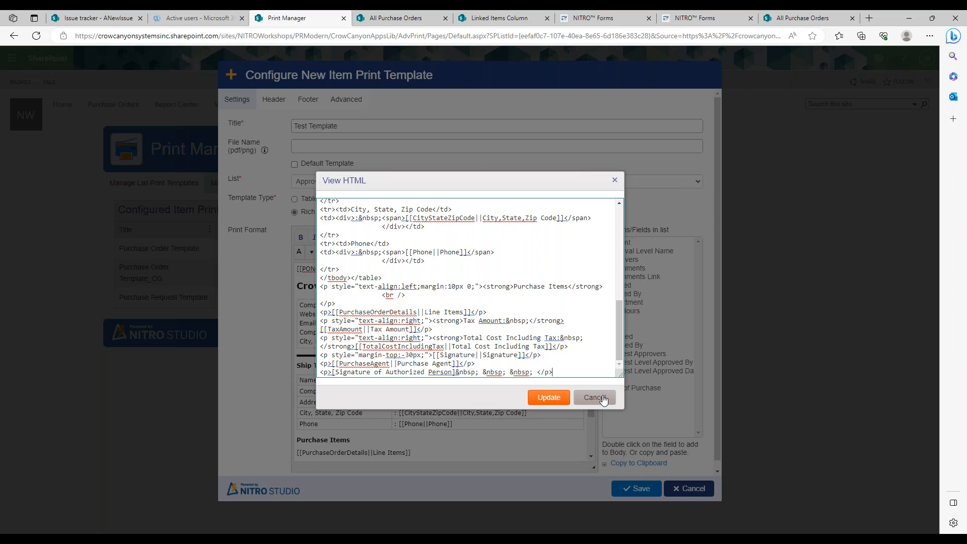
left_click(604, 400)
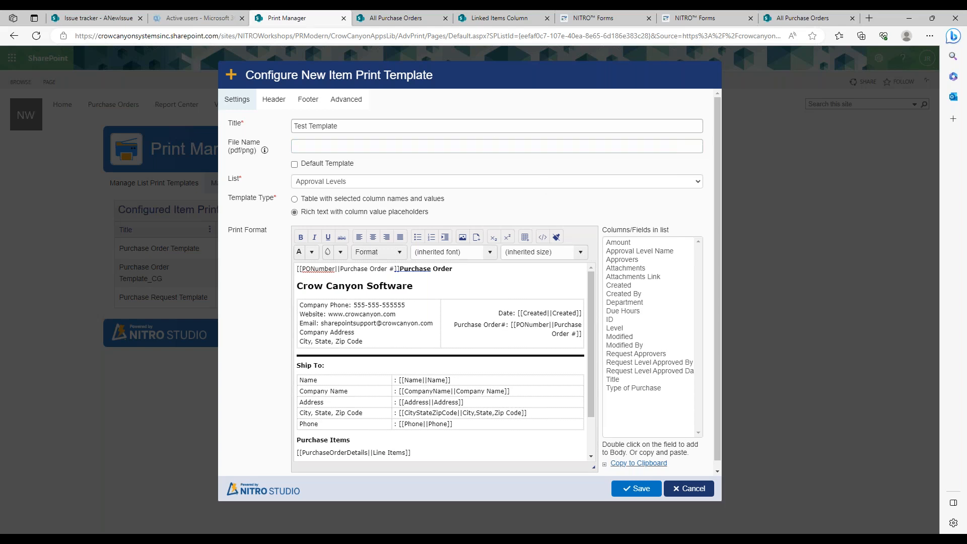
left_click(648, 489)
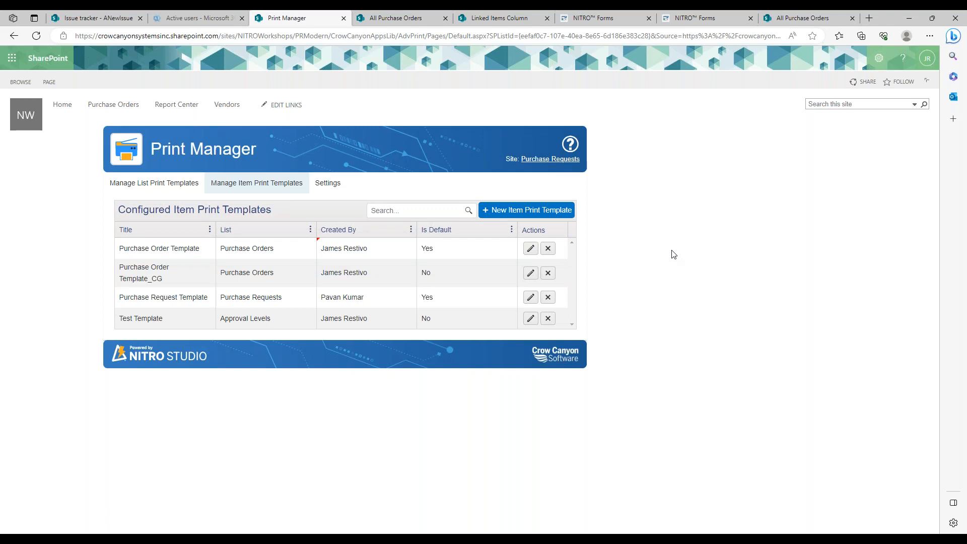
Step: Open the custom actions of the Purchase Orders list from its list settings and start a new custom action
left_click(403, 18)
left_click(296, 160)
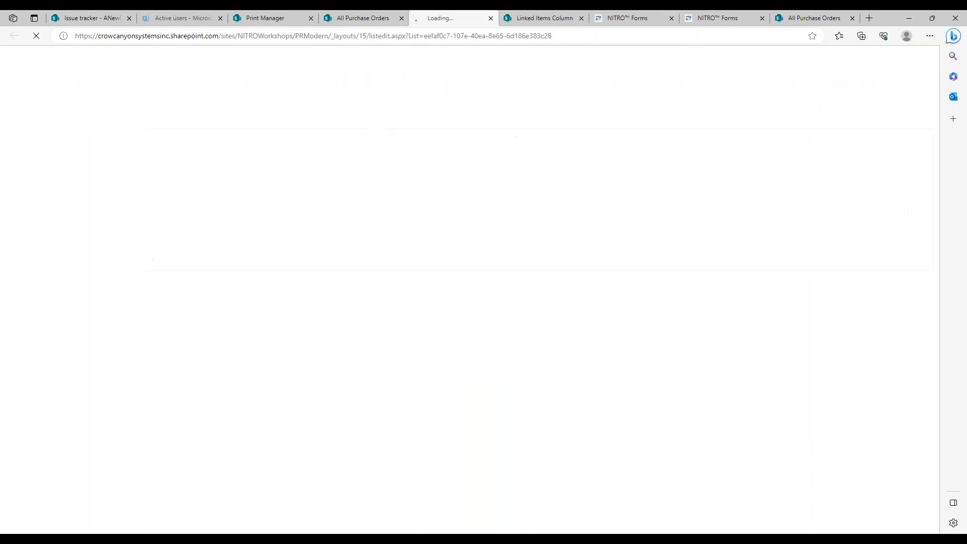
left_click(443, 286)
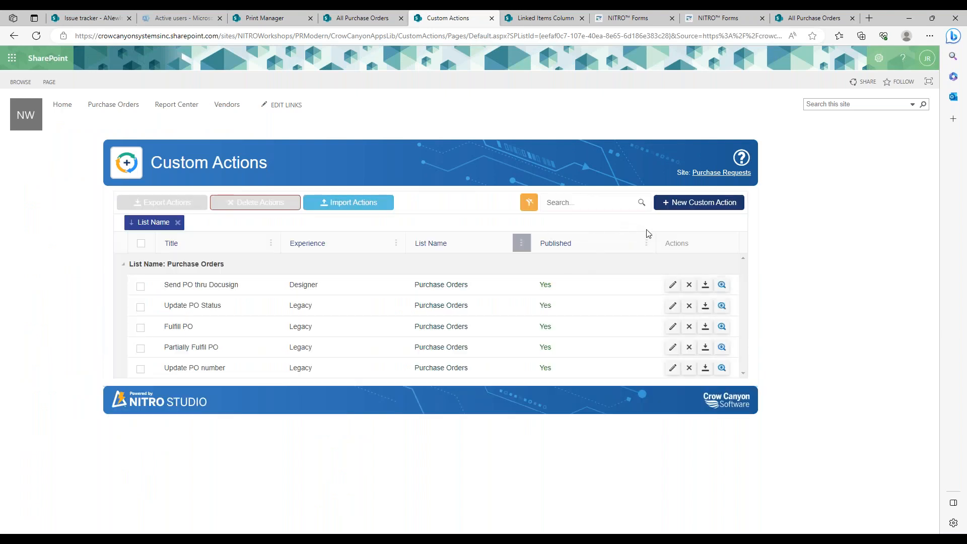
left_click(672, 205)
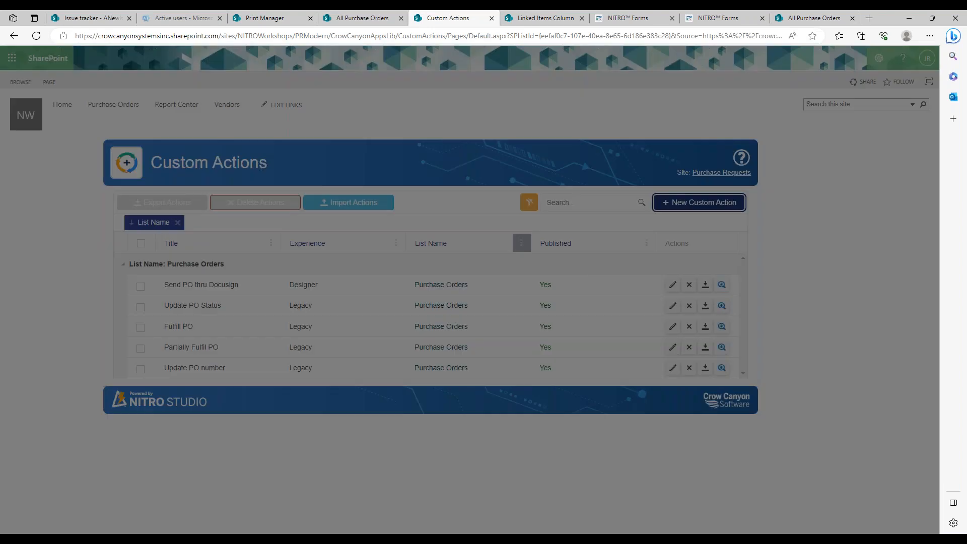
left_click(501, 159)
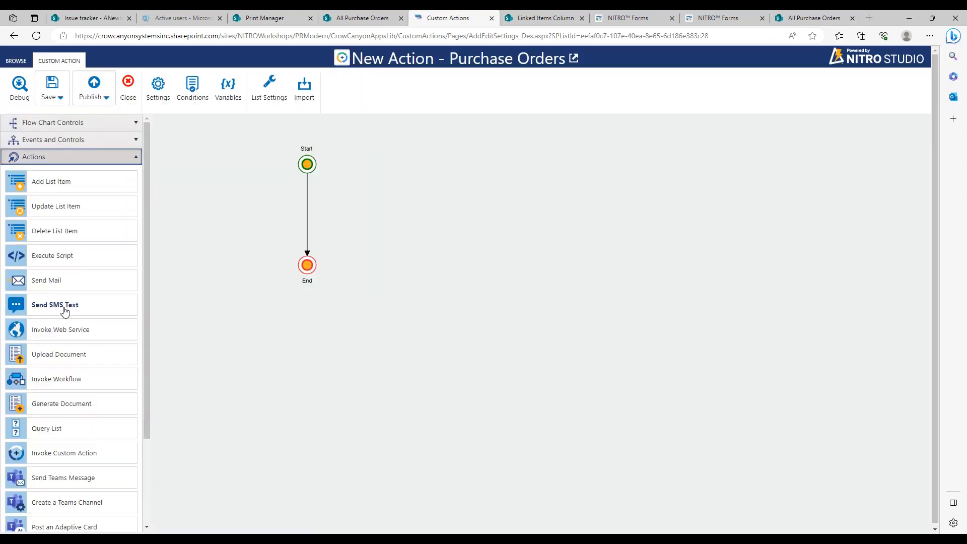
Step: Add a Generate Document action between Start and End and open its configuration
left_click_drag(105, 392, 257, 209)
left_click(368, 204)
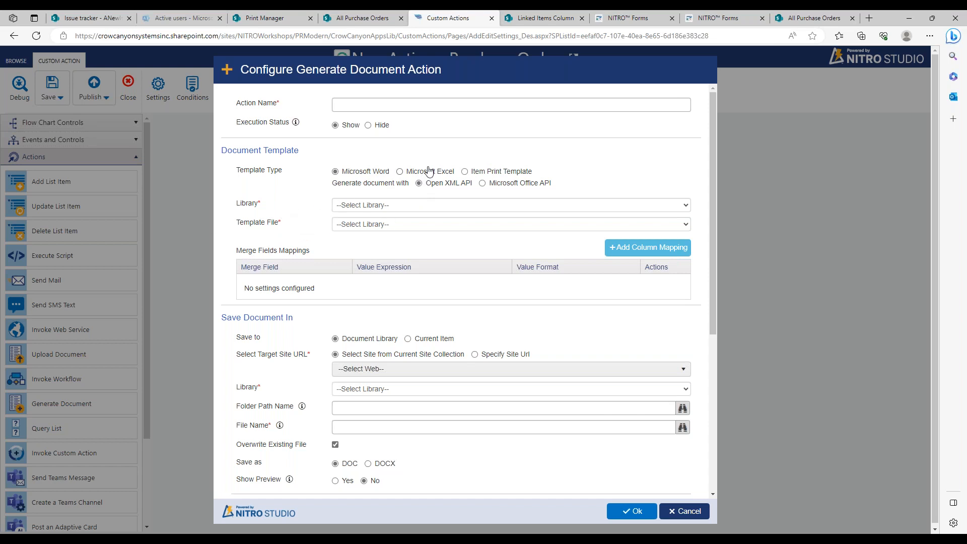
Step: Try the item print template Purchase Order Template in the Generate Document action, look through the save settings, and cancel the configuration
left_click(504, 171)
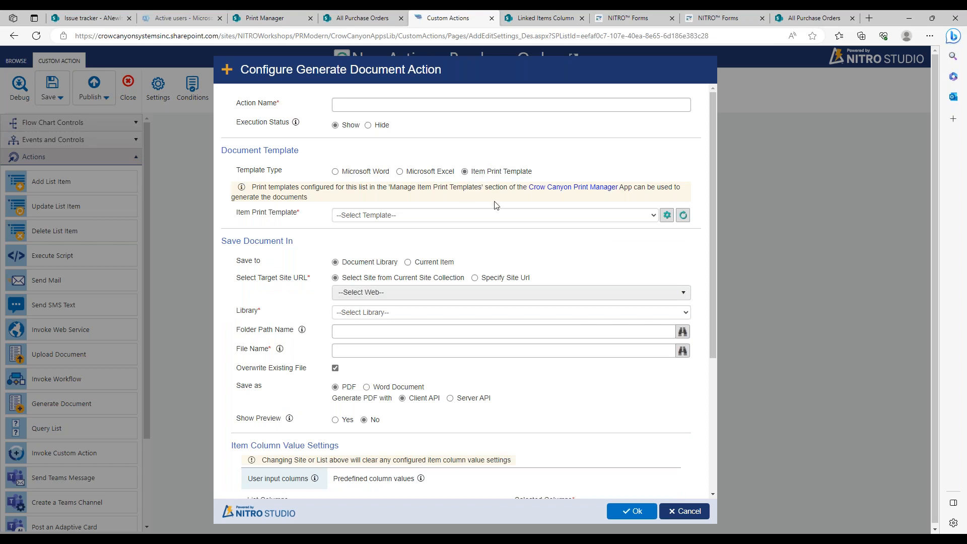
left_click(492, 215)
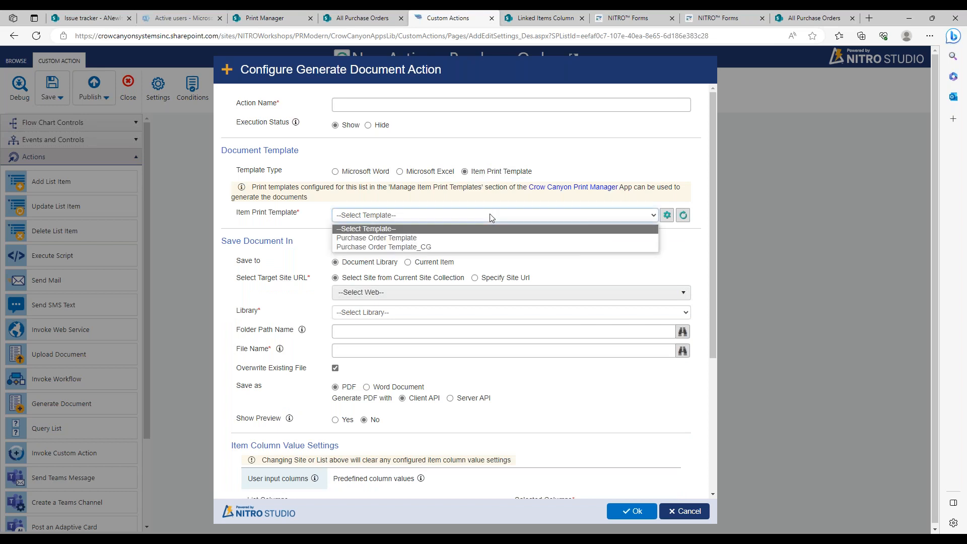
left_click(464, 236)
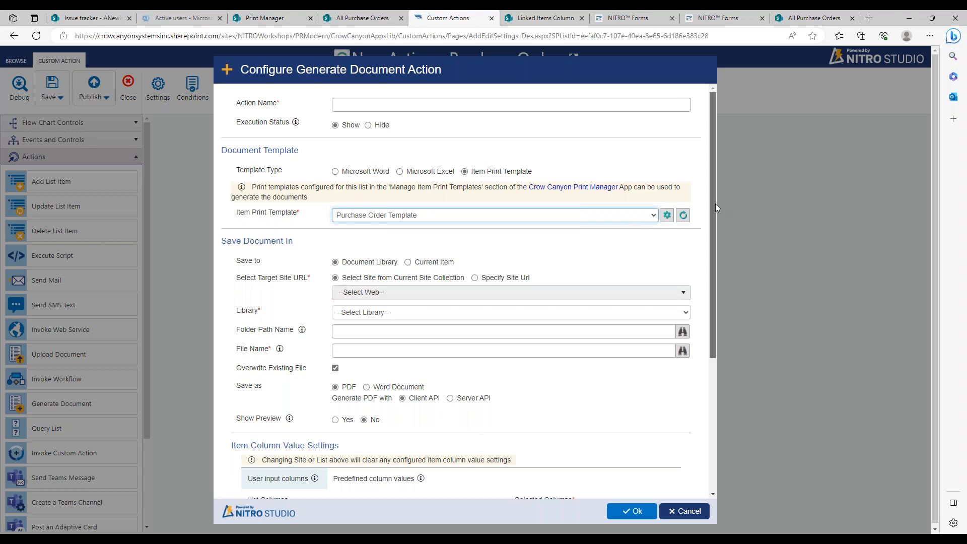
left_click_drag(716, 204, 716, 220)
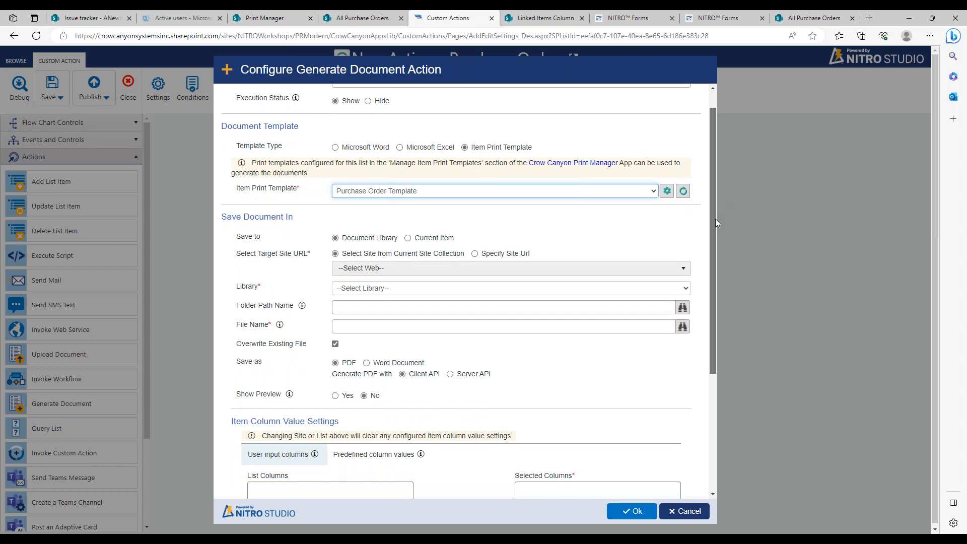
left_click_drag(716, 219, 716, 220)
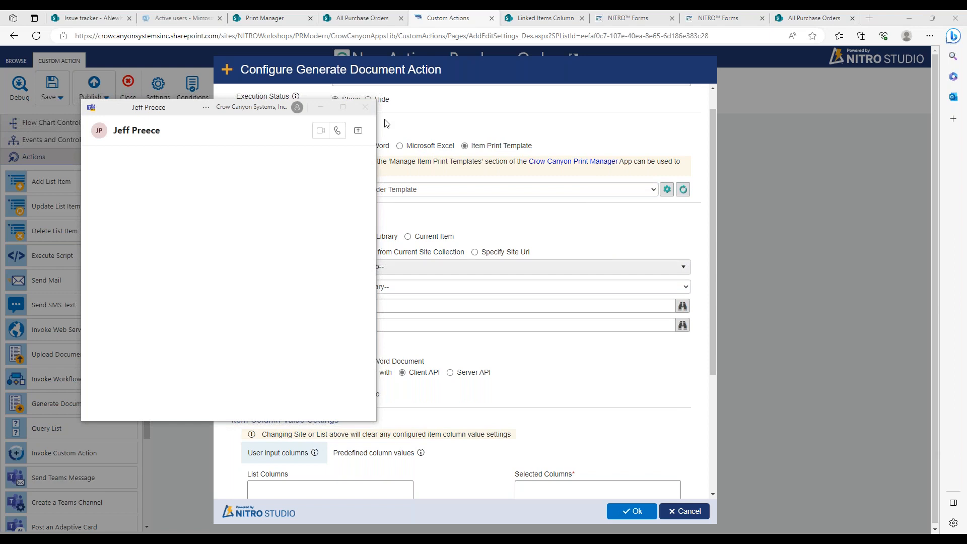
left_click(369, 105)
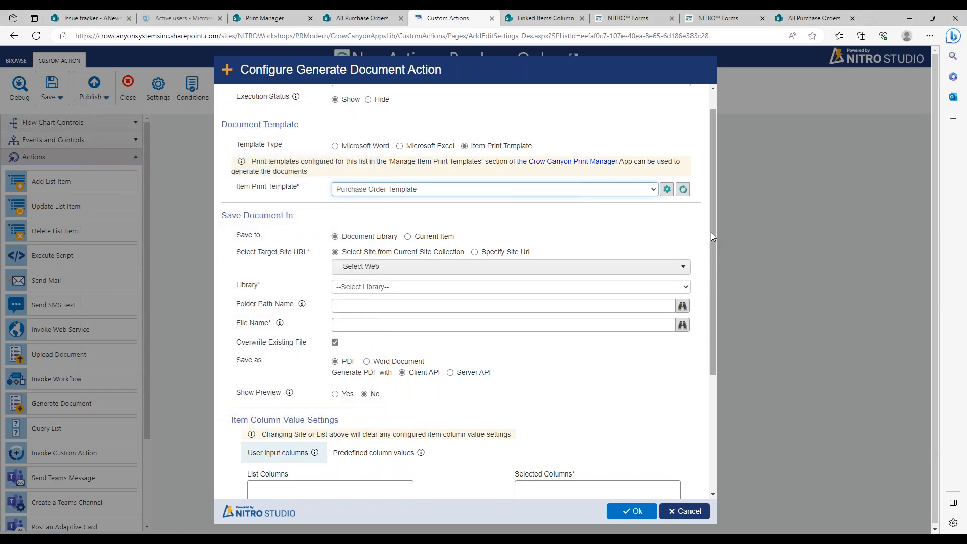
left_click_drag(711, 231, 713, 249)
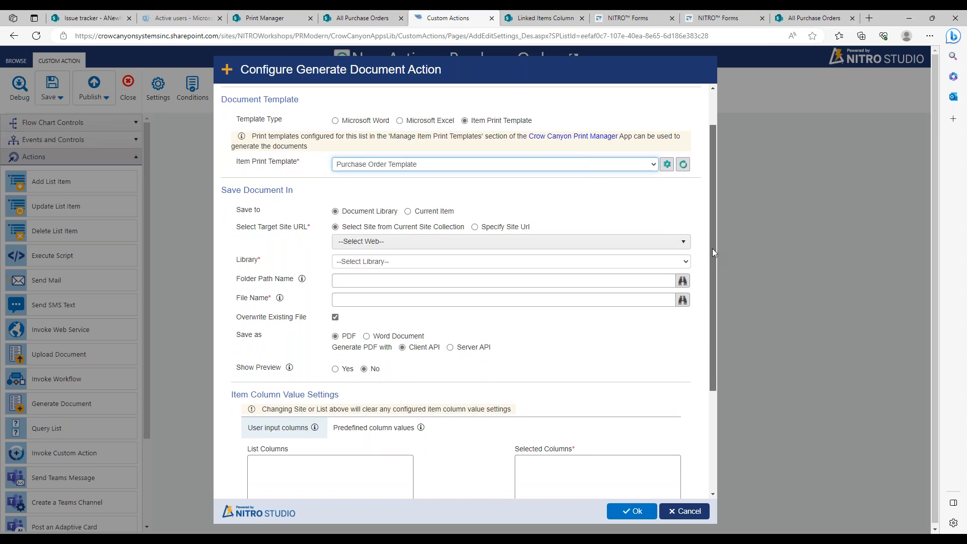
left_click_drag(712, 249, 714, 263)
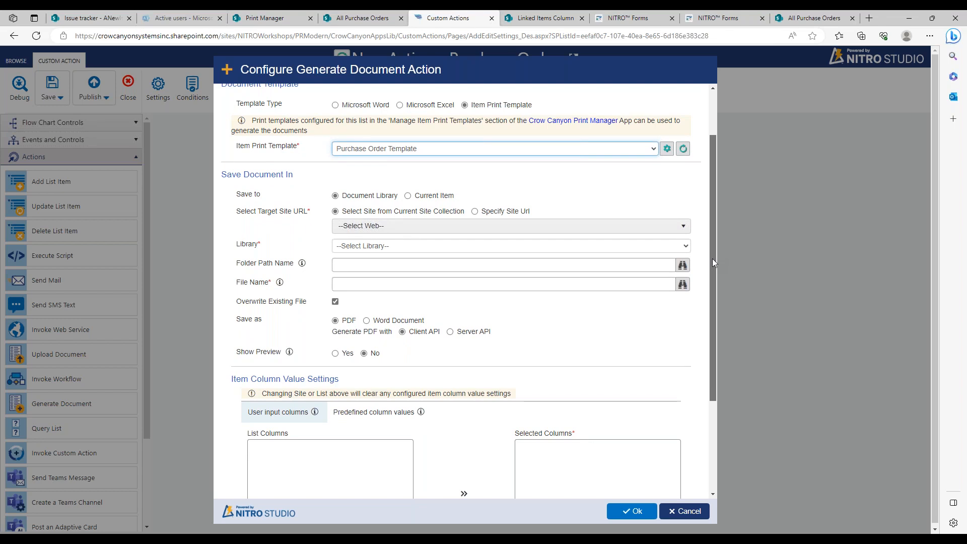
mouse_move(713, 259)
left_mouse_down()
mouse_move(712, 279)
mouse_move(712, 267)
left_mouse_up()
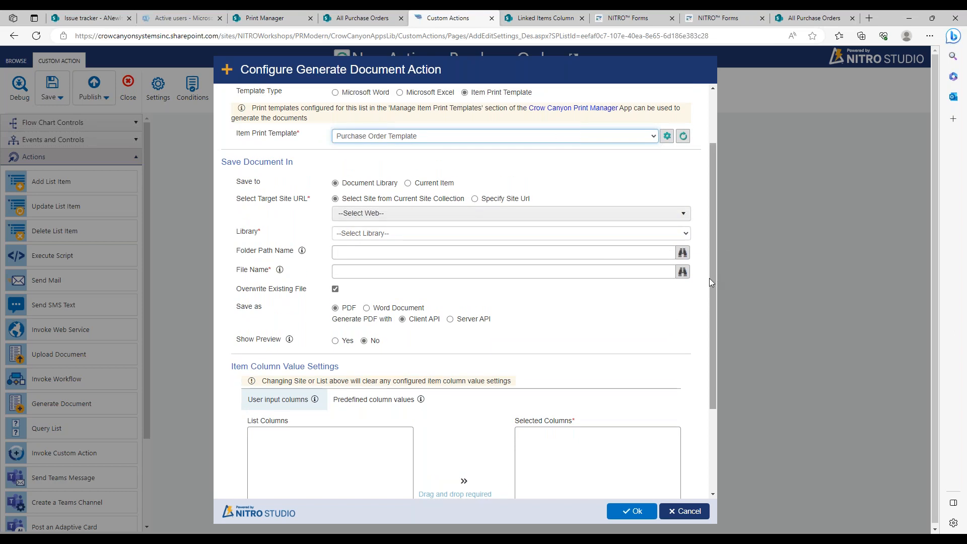
left_click_drag(711, 280, 711, 227)
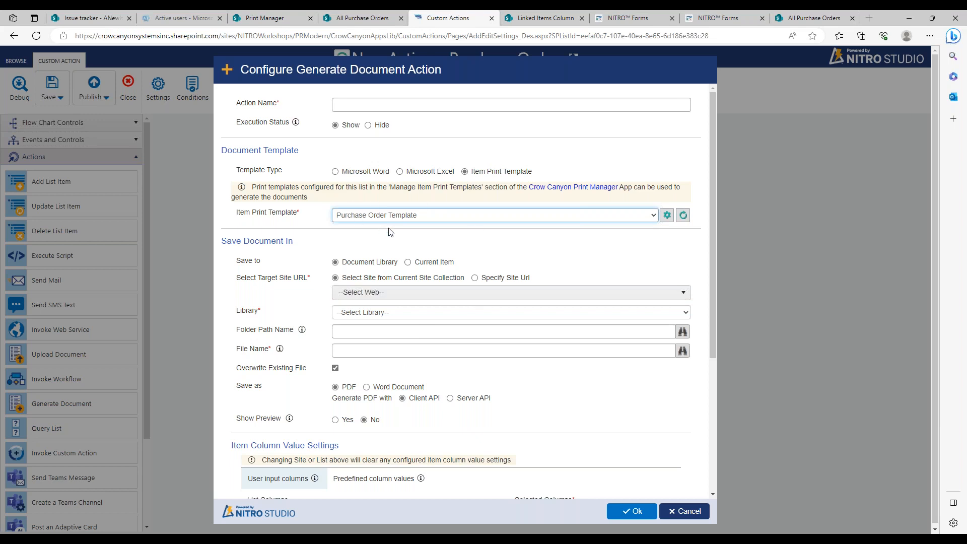
left_click(696, 512)
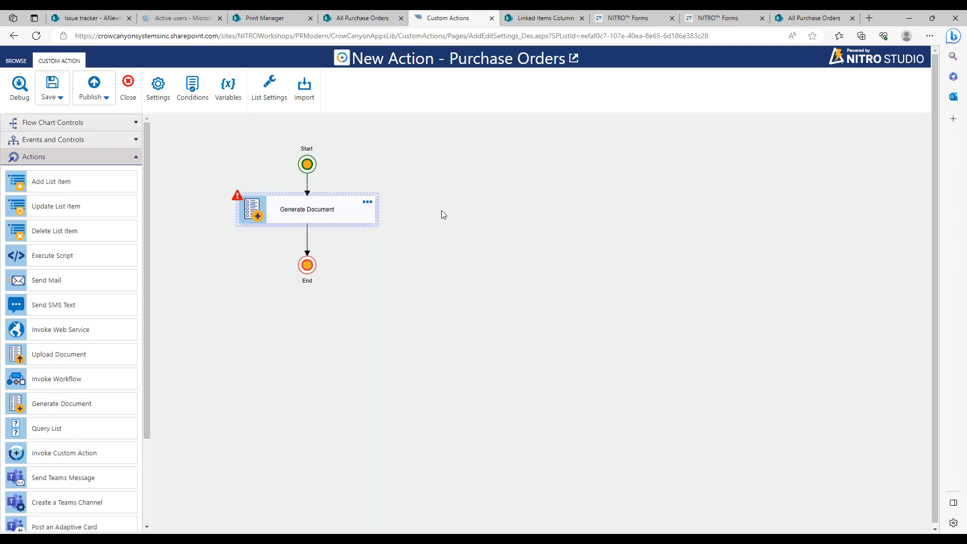
Step: Add a Send Mail action between Generate Document and End, and redraw the connector from Generate Document to Send Mail
left_click_drag(147, 361, 148, 473)
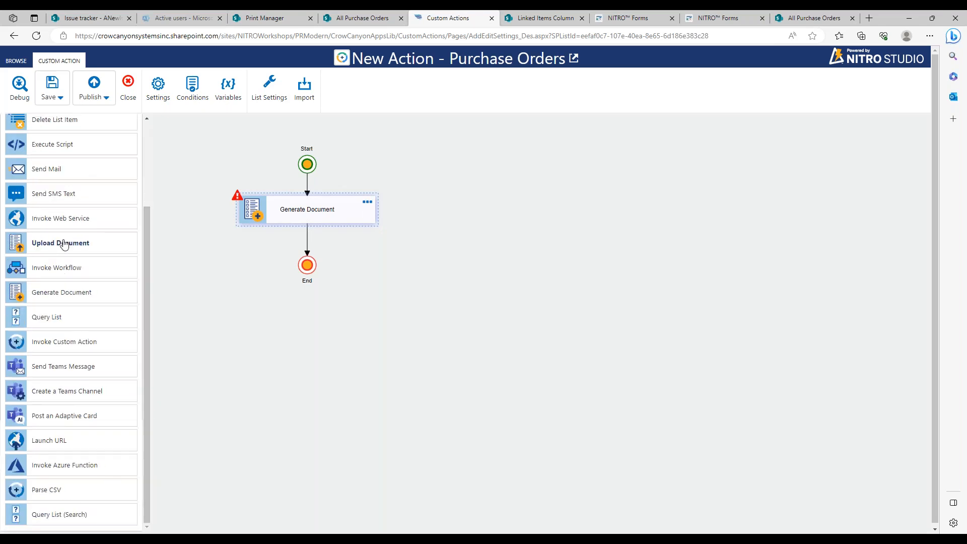
left_click_drag(63, 176, 313, 225)
left_click_drag(71, 174, 324, 265)
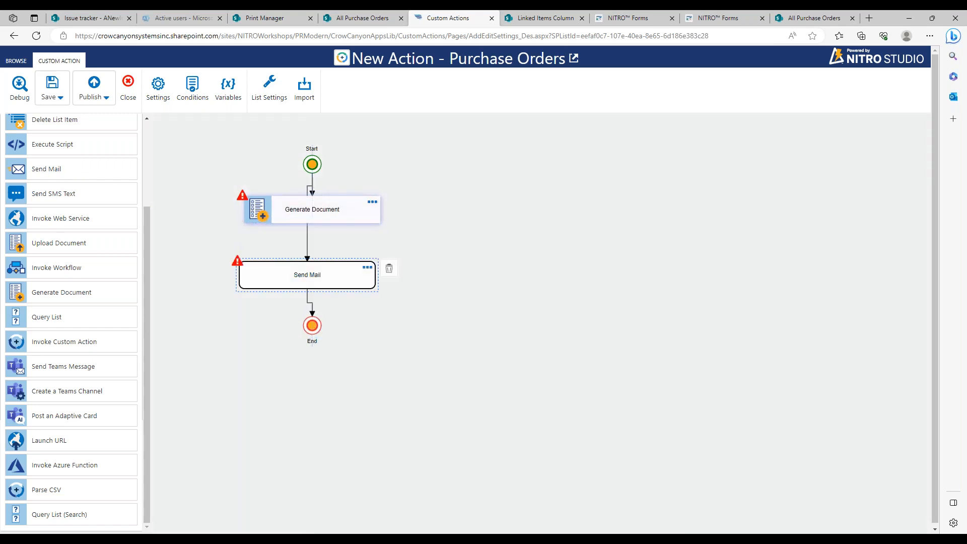
left_click(325, 210)
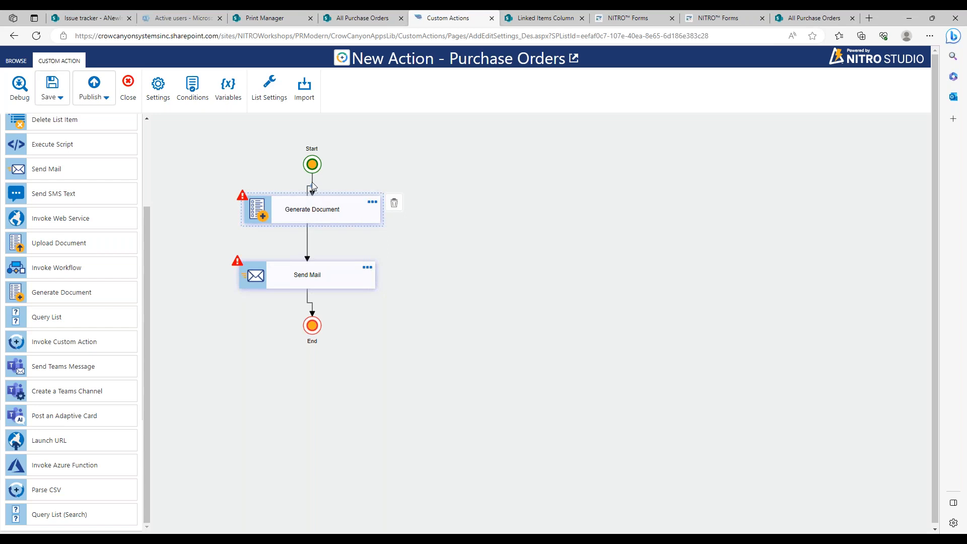
left_click(308, 187)
left_click(319, 187)
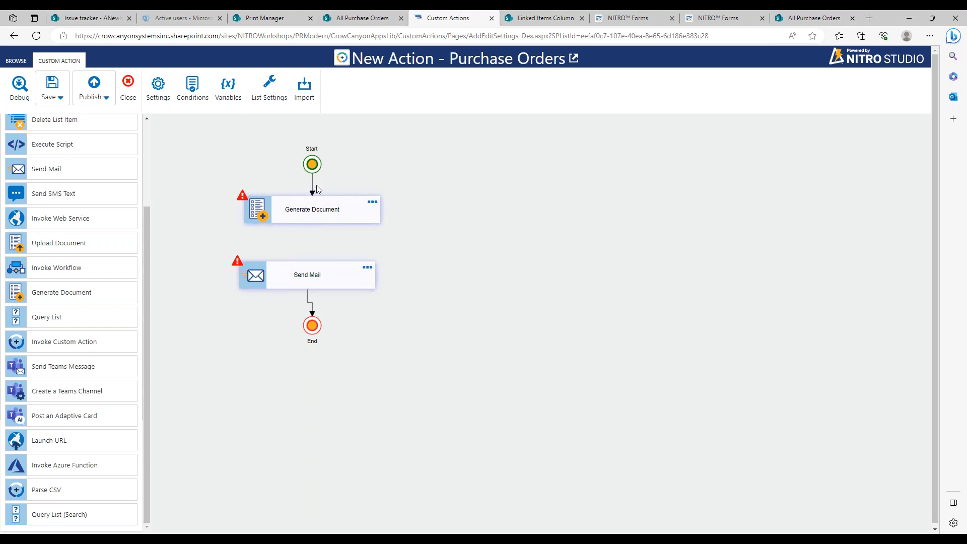
left_click(318, 216)
left_click_drag(396, 371, 307, 274)
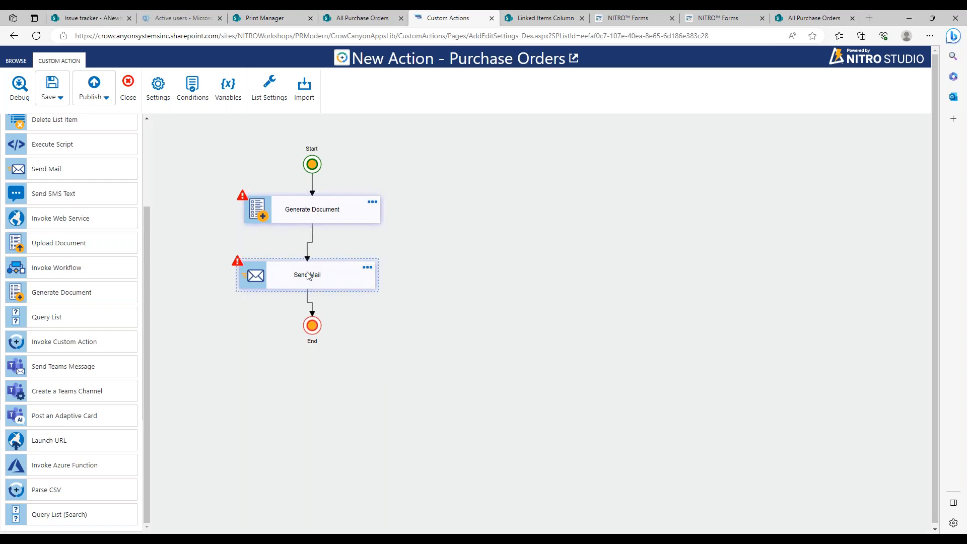
Step: Name the Generate Document action "Test Generation" and base it on the item print template Purchase Order Template
left_click(373, 205)
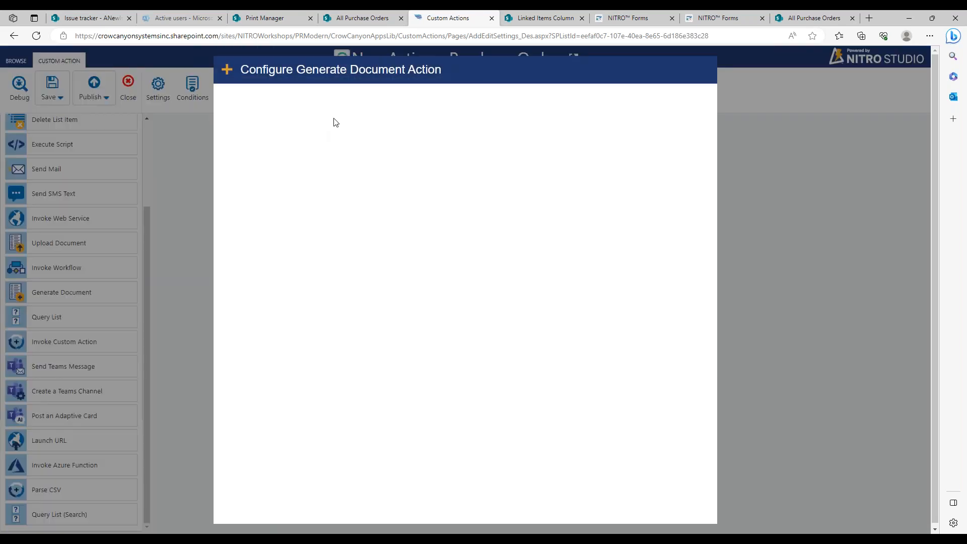
left_click(349, 108)
type("Test Generation")
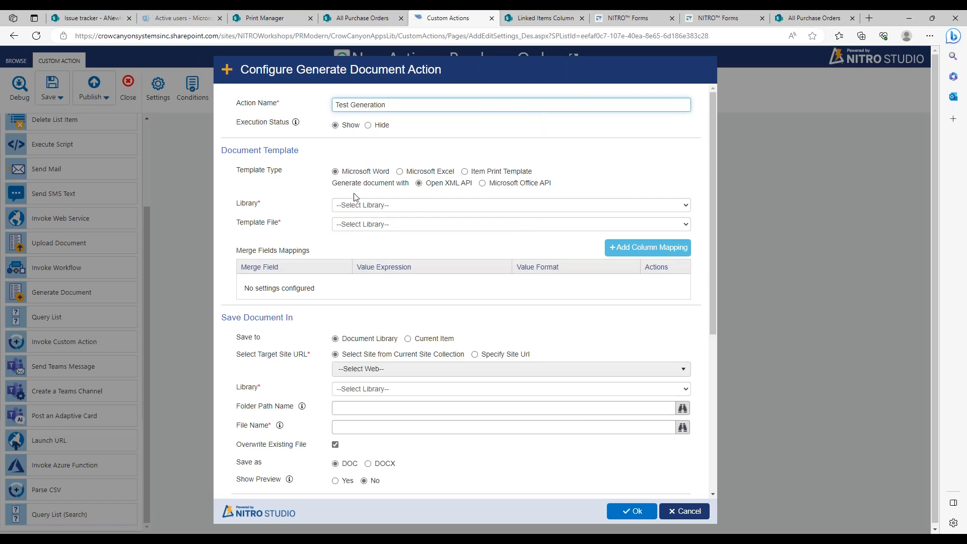
left_click(370, 205)
left_click(465, 171)
left_click(416, 217)
left_click(403, 237)
Step: Save the generated document to this site's Documents library with file name %%$strcat([Purchase Order #|PONumber], - signed)%%, and confirm the action
left_click(424, 293)
left_click(412, 340)
left_click(422, 314)
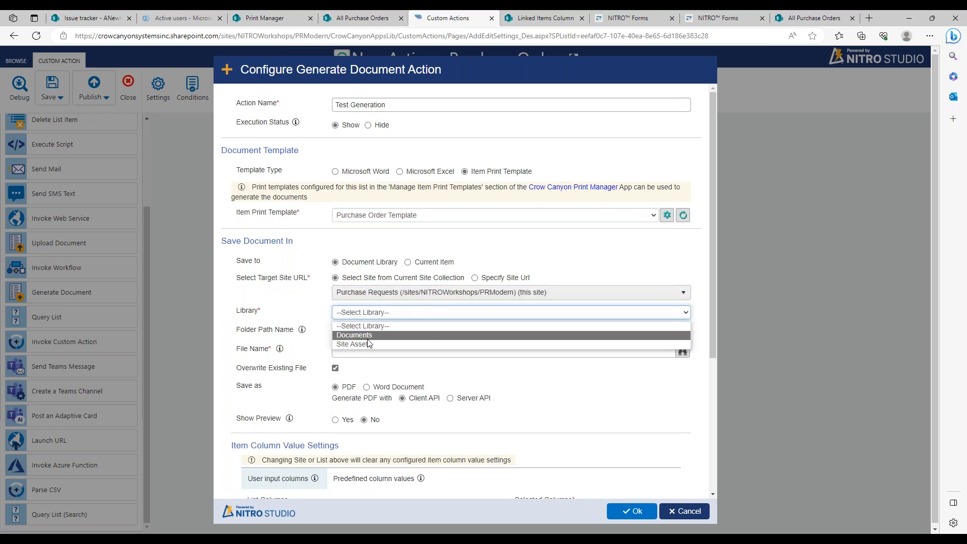
left_click(367, 338)
left_click(595, 353)
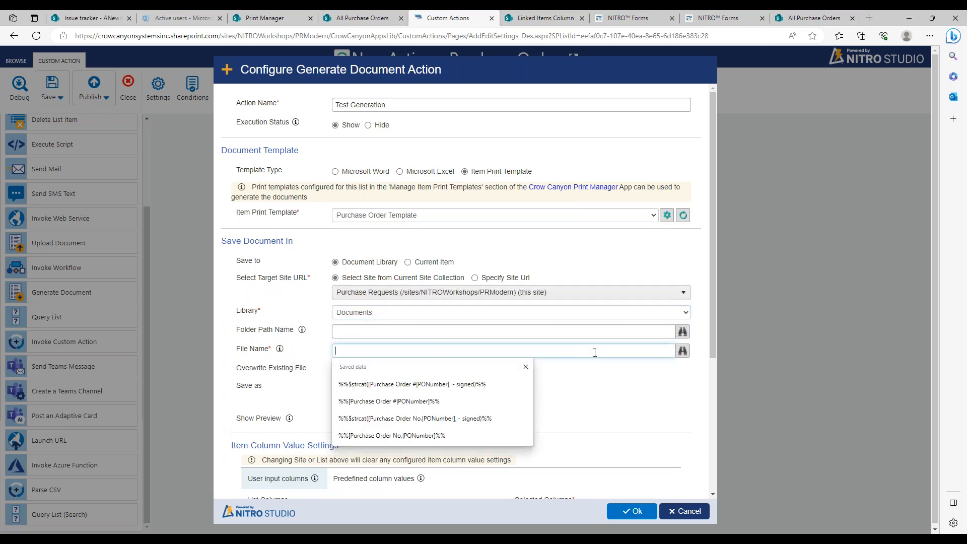
left_click(395, 384)
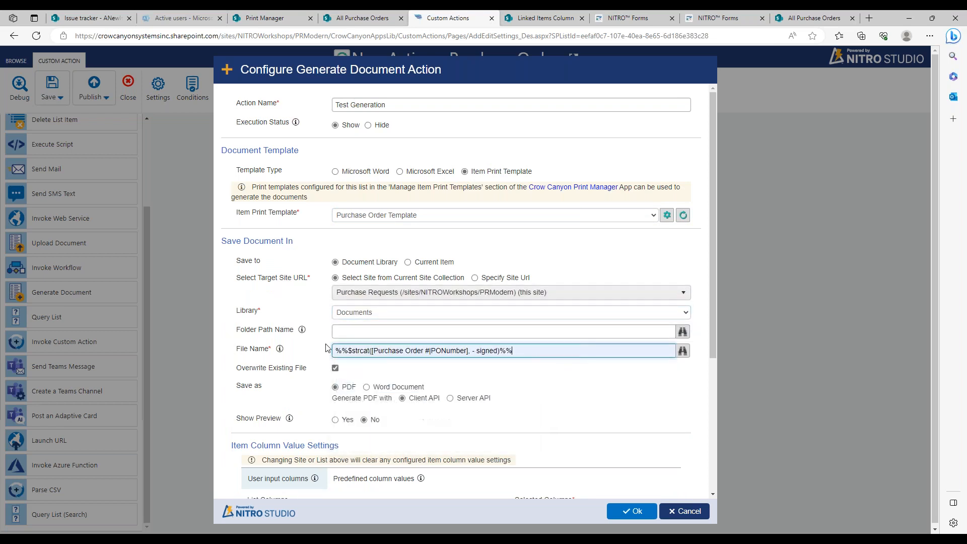
scroll(712, 331, "down", 2)
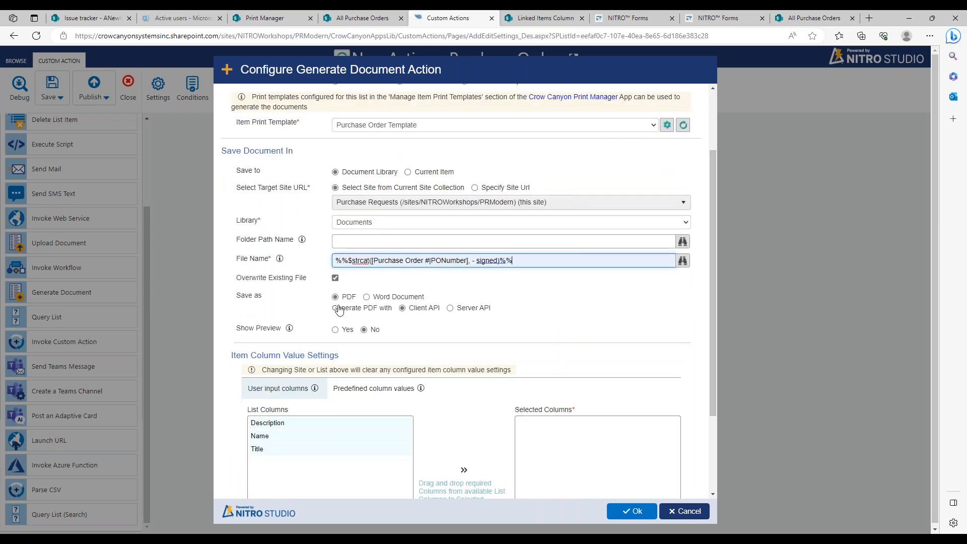
left_click_drag(713, 304, 695, 357)
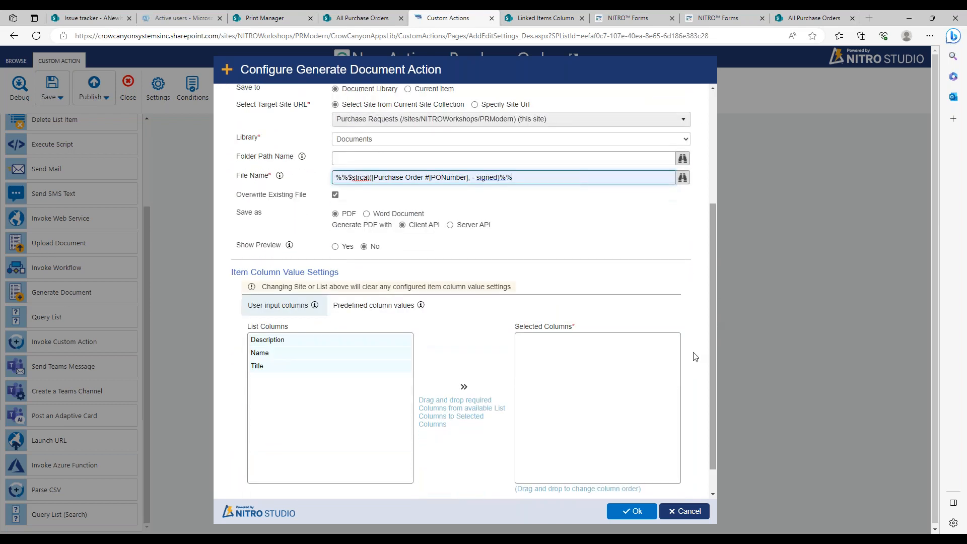
left_click(632, 512)
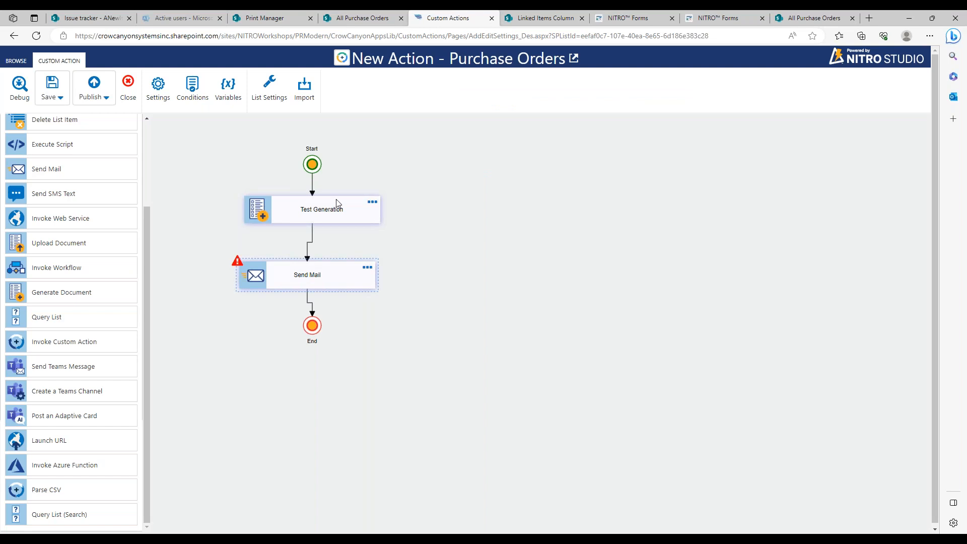
Step: Examine the Send Mail action's recipient, mail template and generated document attachment options, and close them without saving
left_click(368, 269)
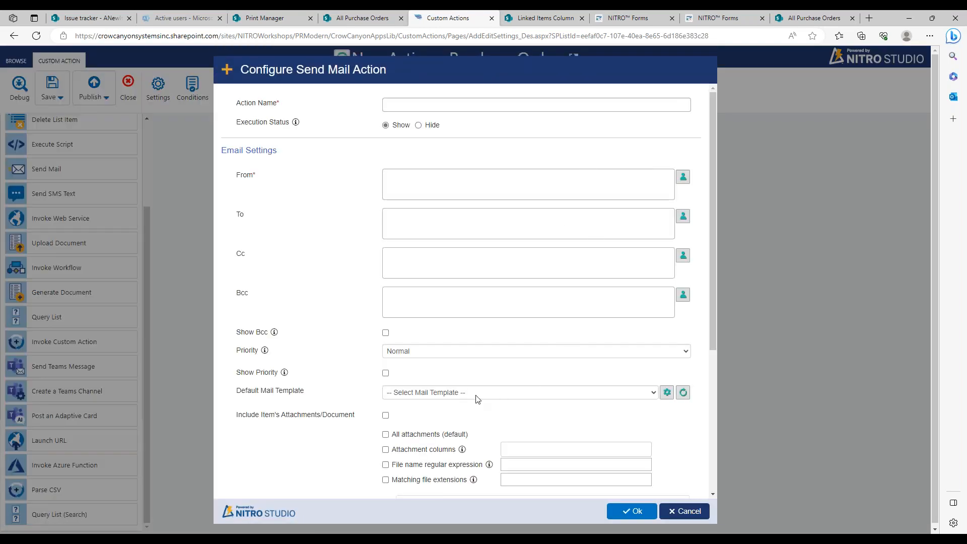
left_click(439, 394)
left_click(339, 367)
left_click(340, 367)
left_click_drag(713, 252, 712, 363)
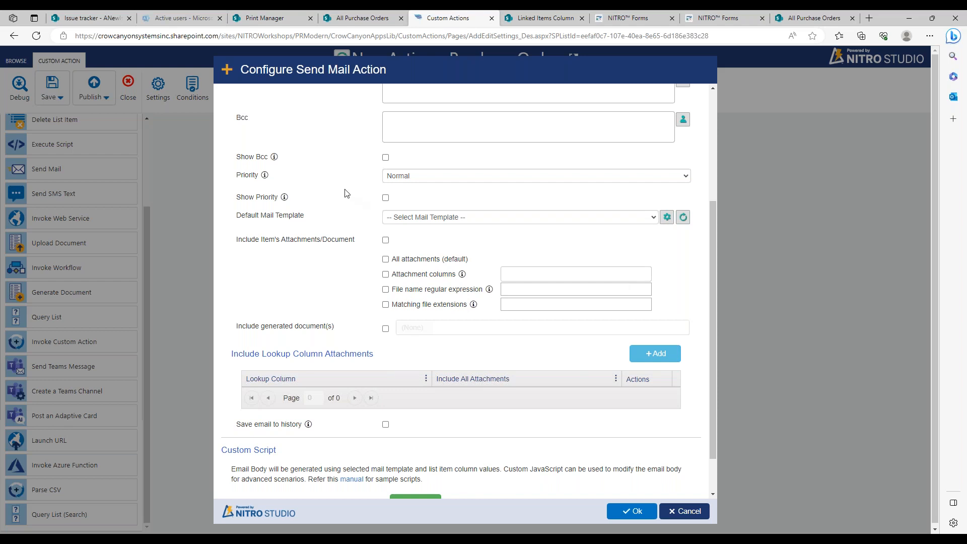
scroll(714, 346, "down", 1)
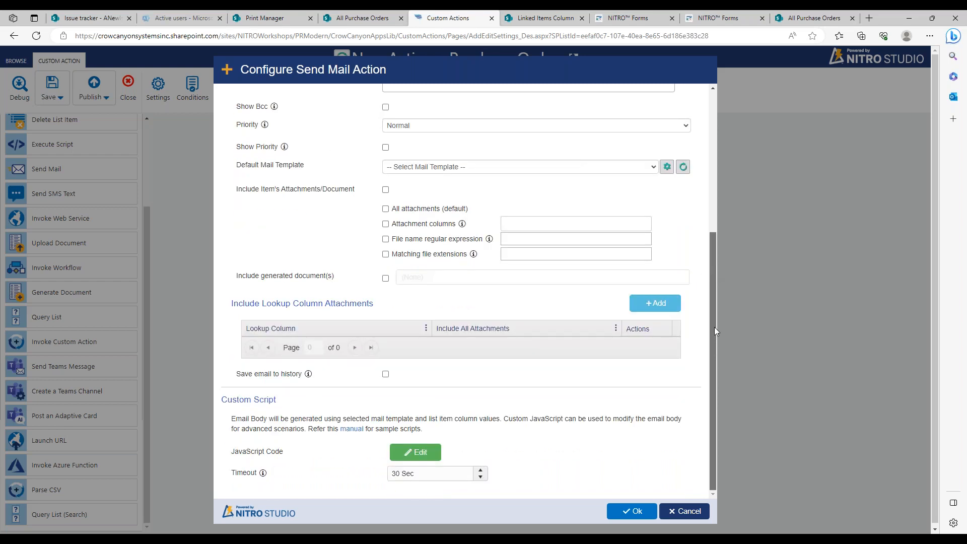
left_click_drag(714, 359, 596, 96)
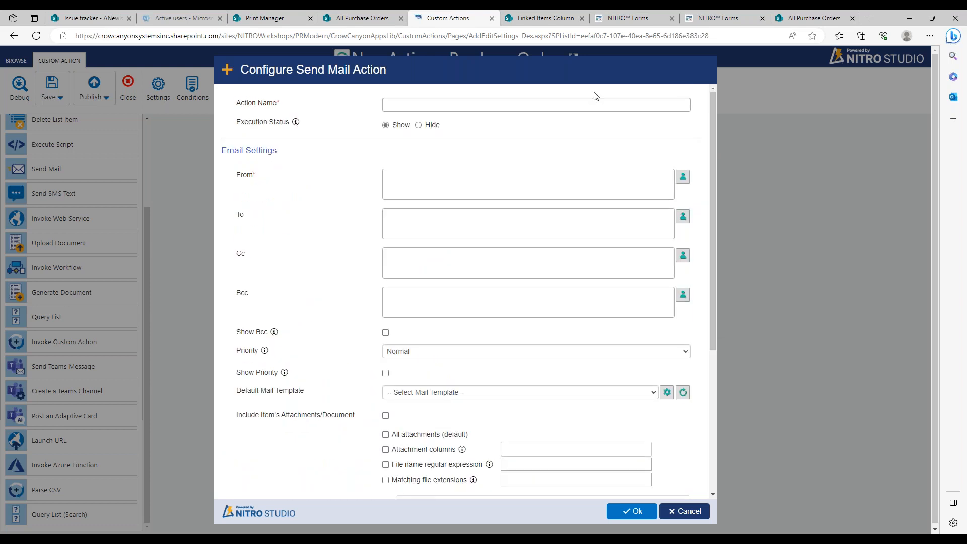
left_click(681, 510)
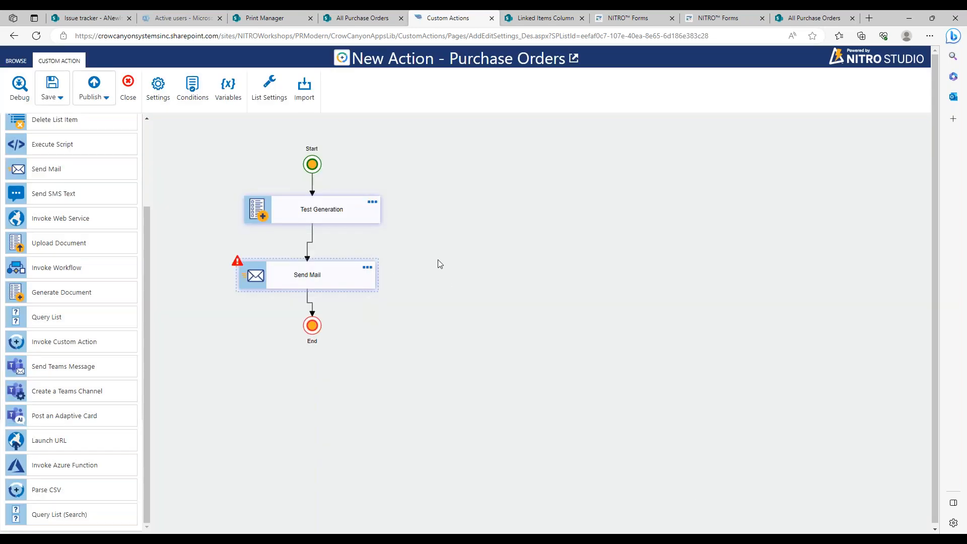
Step: Align the Send Mail action directly beneath Test Generation in the flow
left_click_drag(314, 280, 319, 278)
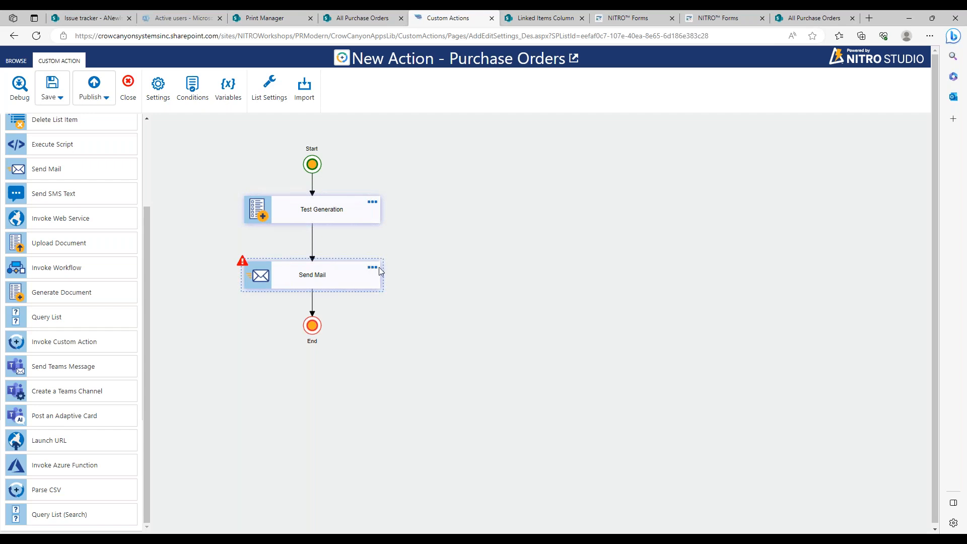
left_click_drag(146, 405, 148, 333)
Step: Create a Designer workflow for the Purchase Orders list that runs when an item is created
left_click(388, 19)
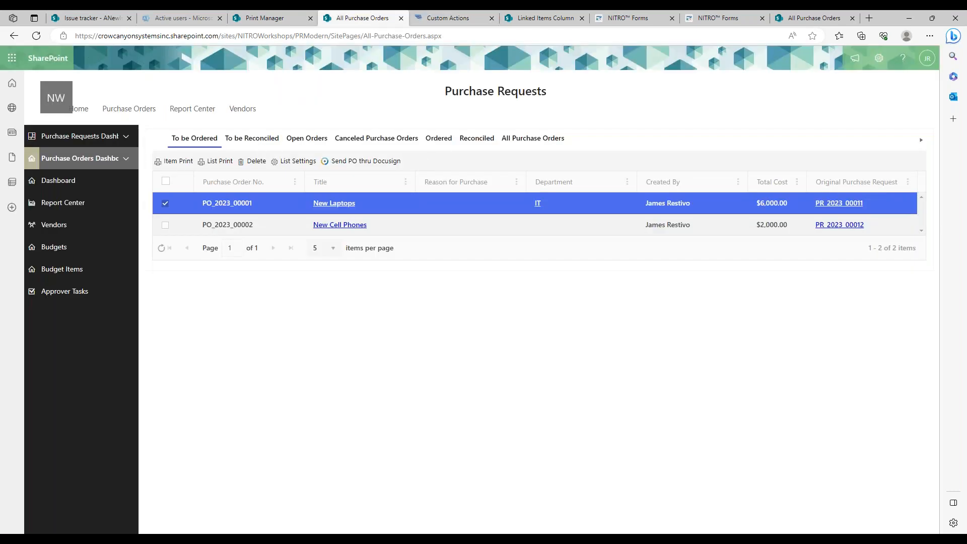
left_click(296, 161)
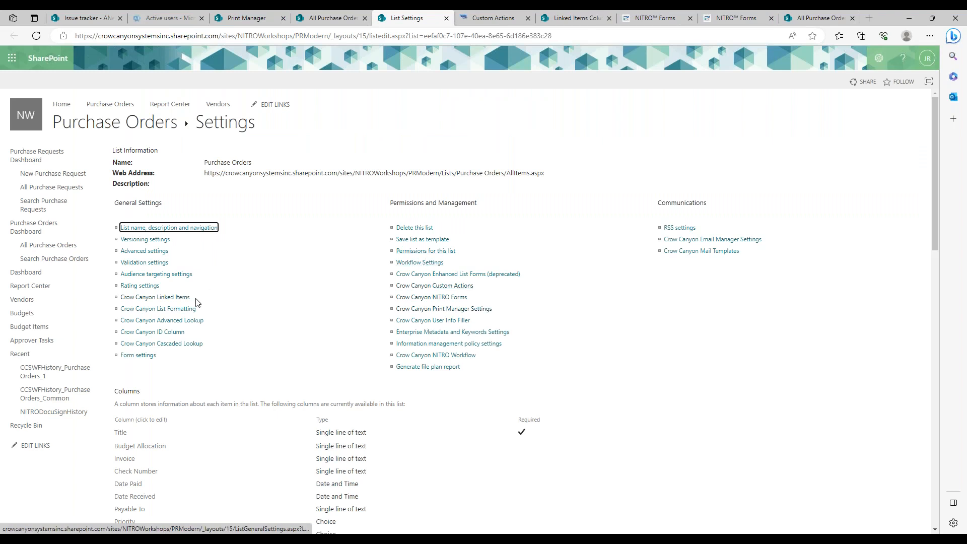
left_click(436, 355)
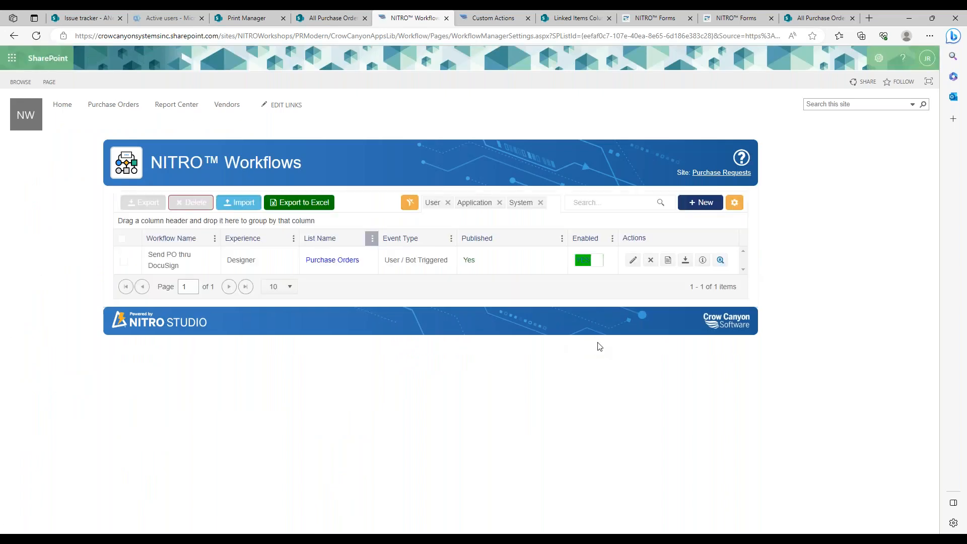
left_click(693, 204)
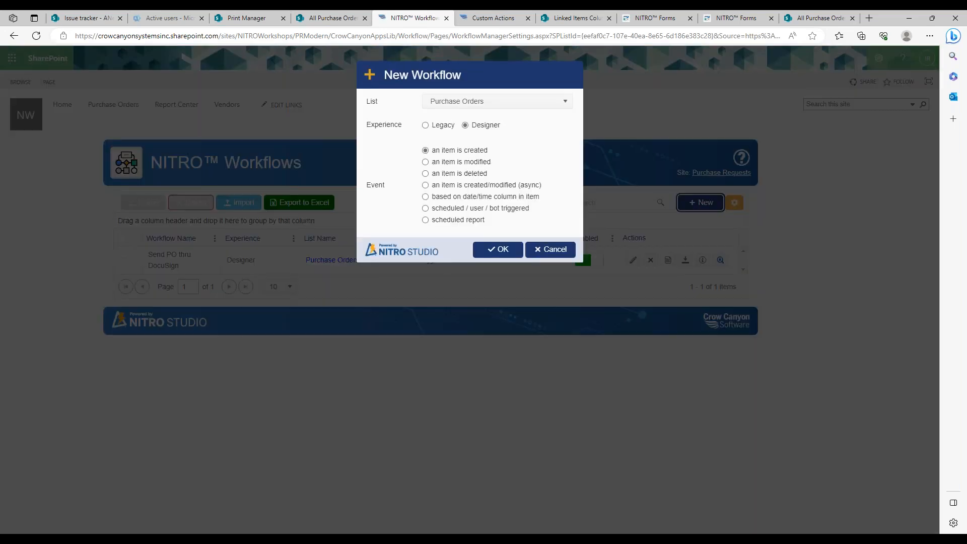
left_click(503, 248)
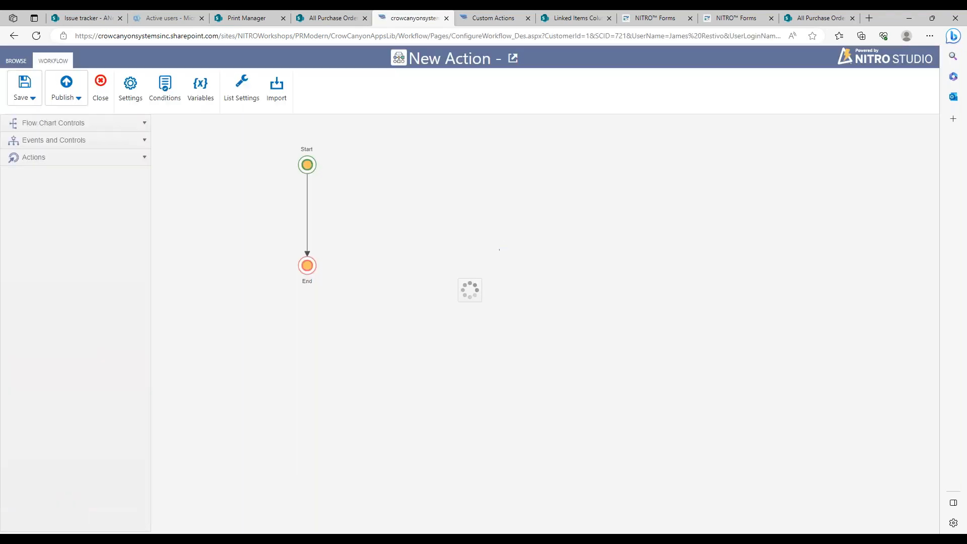
Step: Add a DocuSign action to the flow with a Generate Document action above it, and move the End node down to make room
left_click(130, 160)
left_click_drag(144, 223, 147, 361)
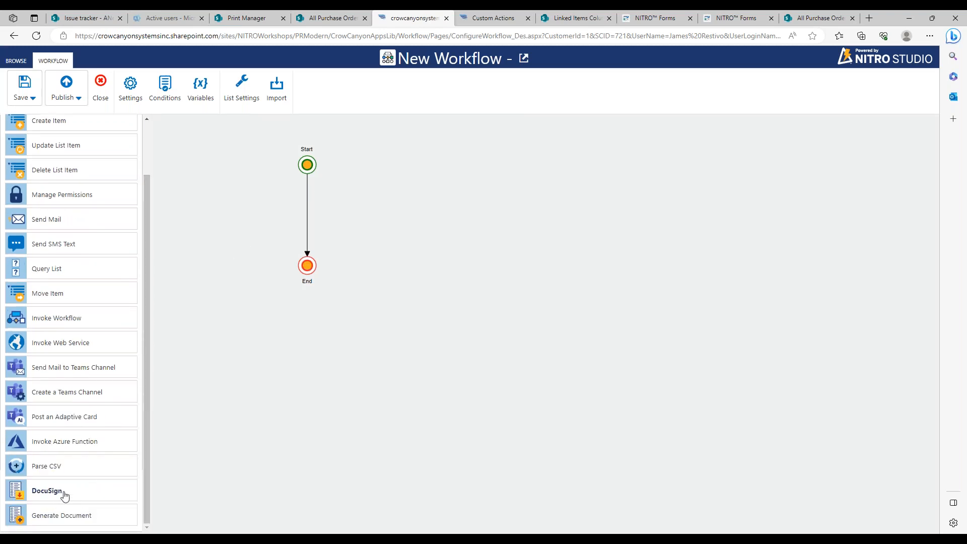
left_click_drag(67, 495, 462, 225)
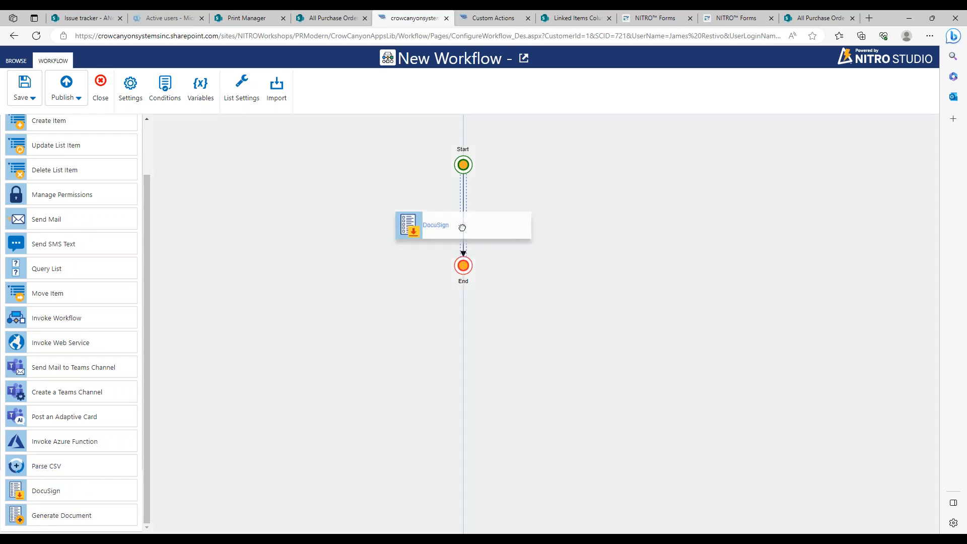
left_click_drag(56, 519, 466, 142)
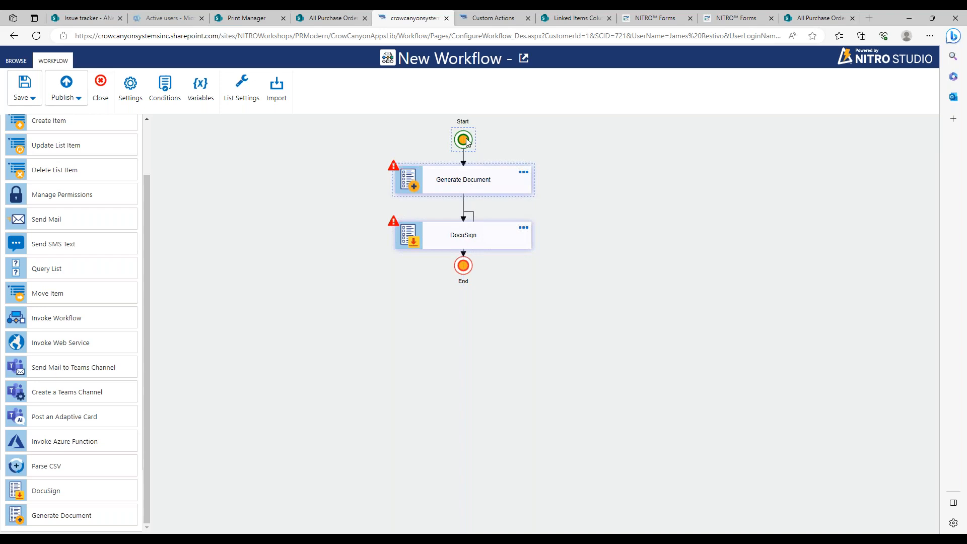
left_click_drag(464, 266, 463, 316)
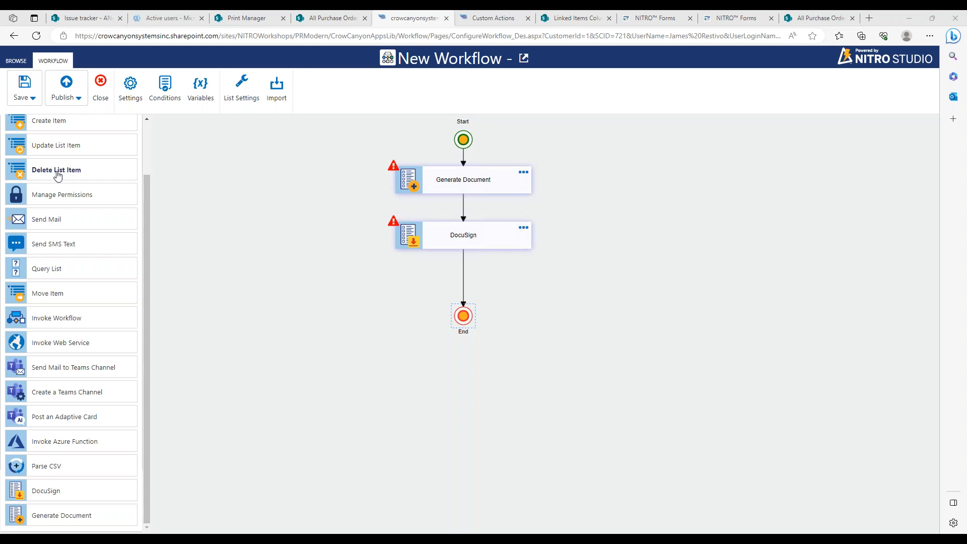
Step: Add a Send Mail action beneath DocuSign and open the HTML source of a new mail template for it
left_click_drag(56, 218, 461, 277)
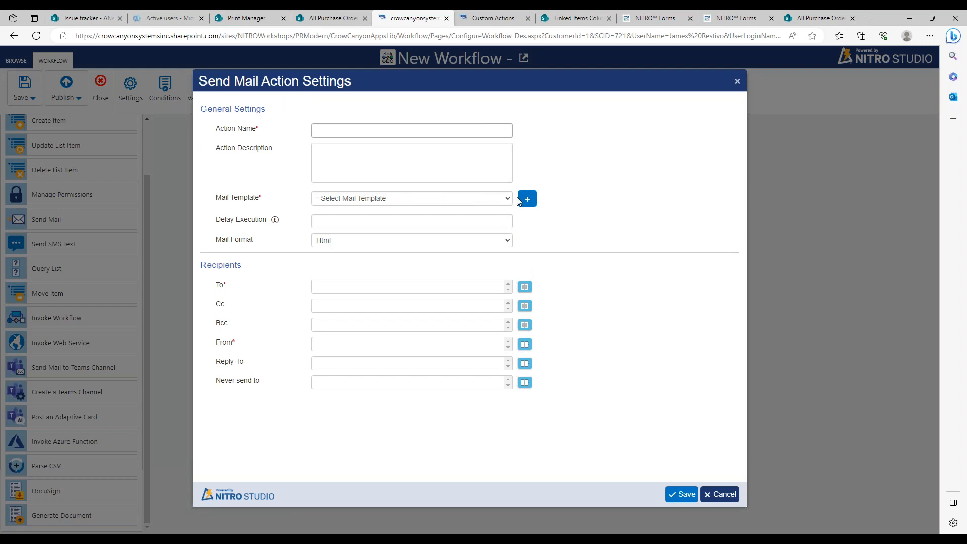
left_click(526, 201)
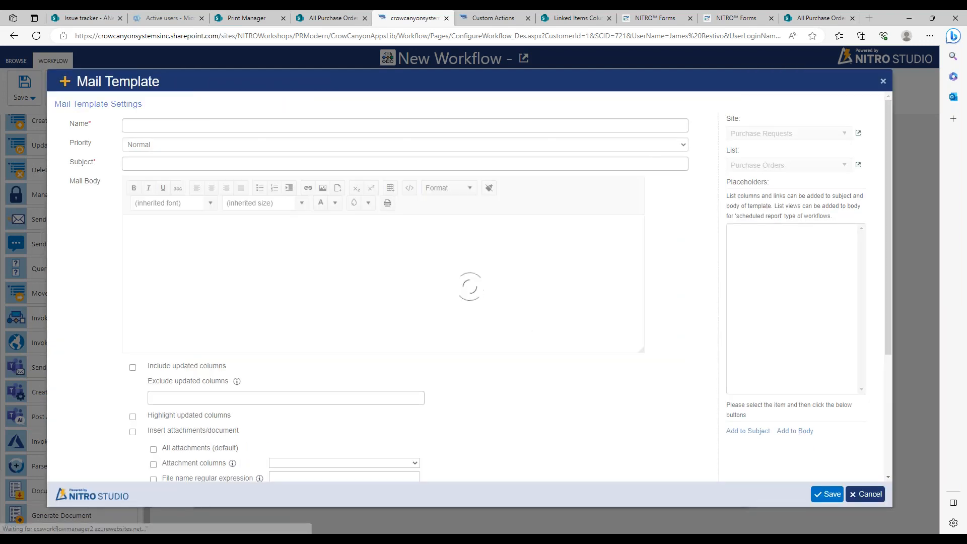
left_click(410, 188)
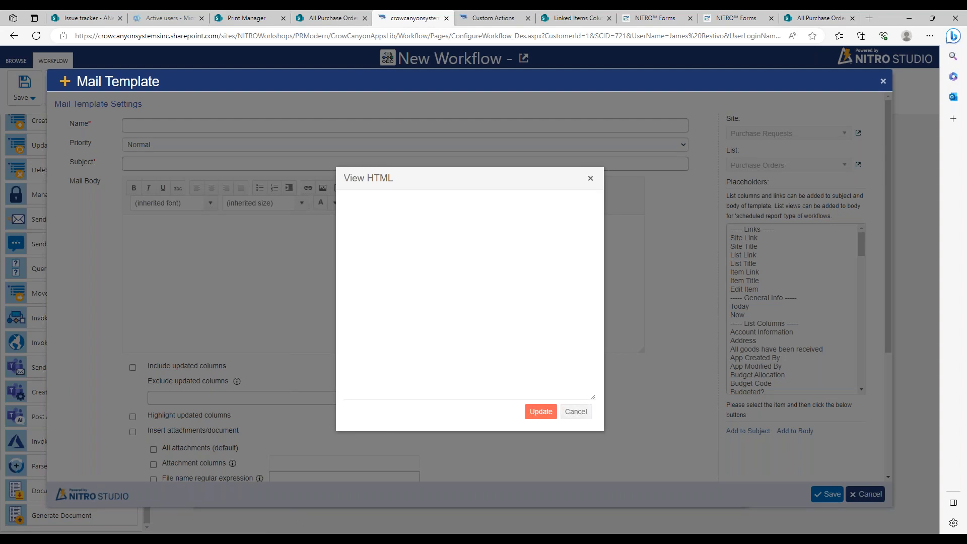
Step: Switch to the other browser window and open the Image to Base64 converter linked in the help article on adding images in print templates
left_click(209, 539)
left_click(175, 514)
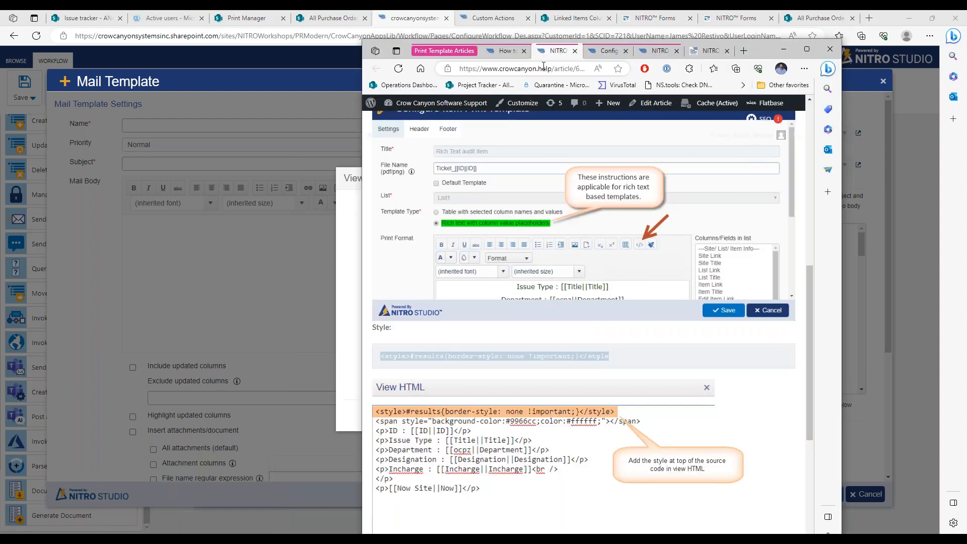
left_click(506, 51)
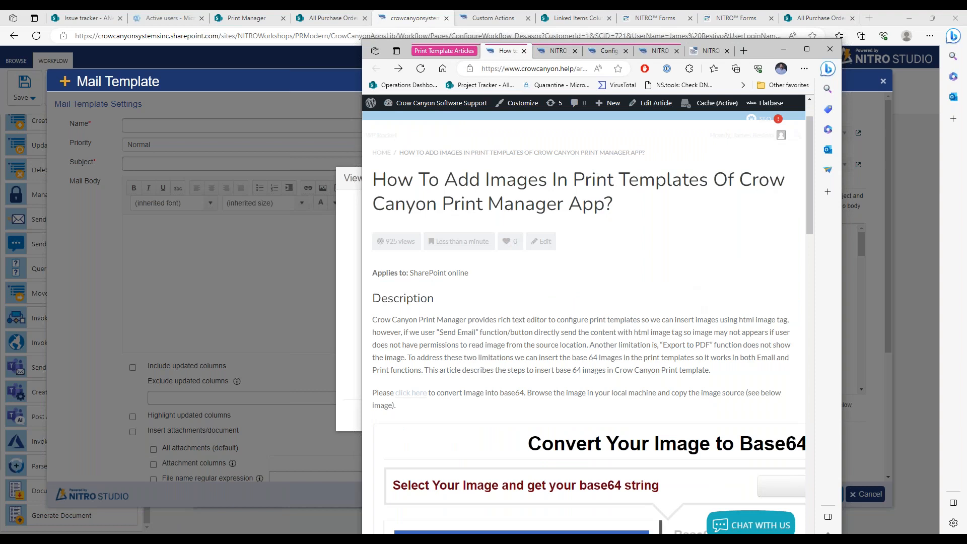
left_click(411, 395)
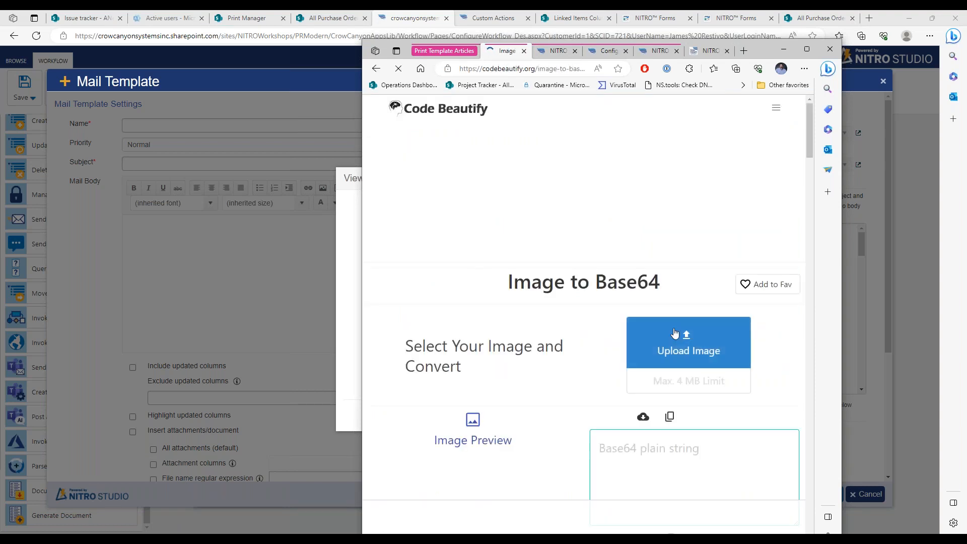
Step: Convert the NITRO-Logo2023 PNG image from the Documents folder to Base64 and copy its HTML img code
left_click(675, 352)
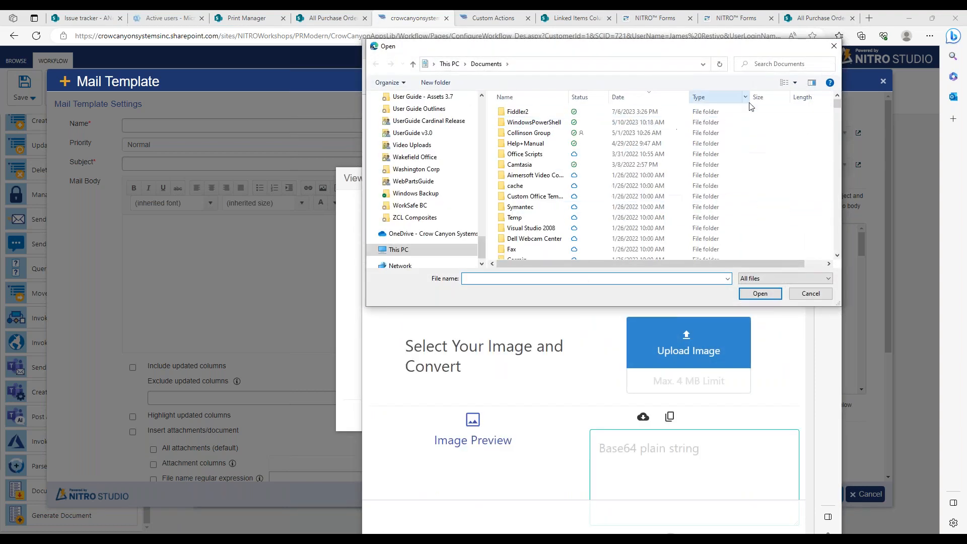
mouse_move(837, 105)
left_mouse_down()
mouse_move(837, 117)
mouse_move(836, 100)
left_mouse_up()
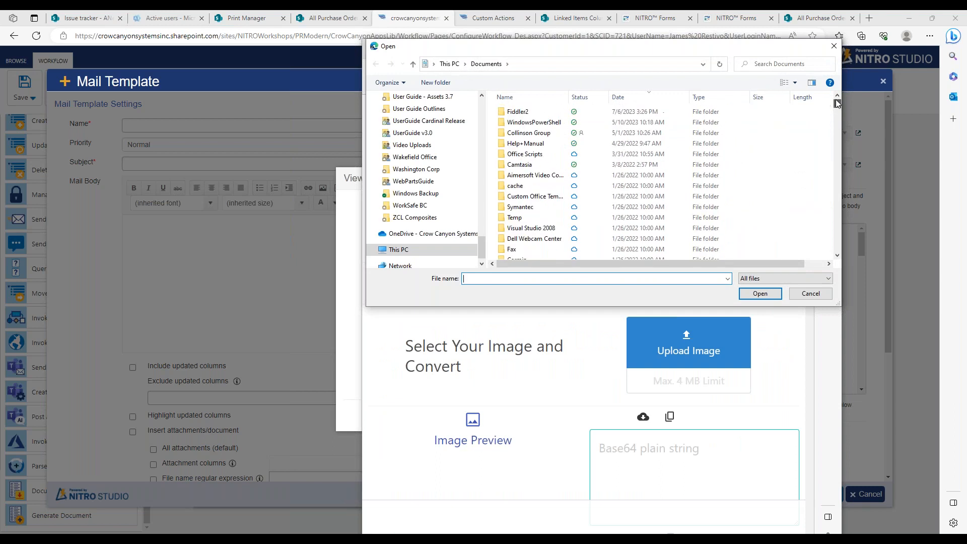
left_click(838, 255)
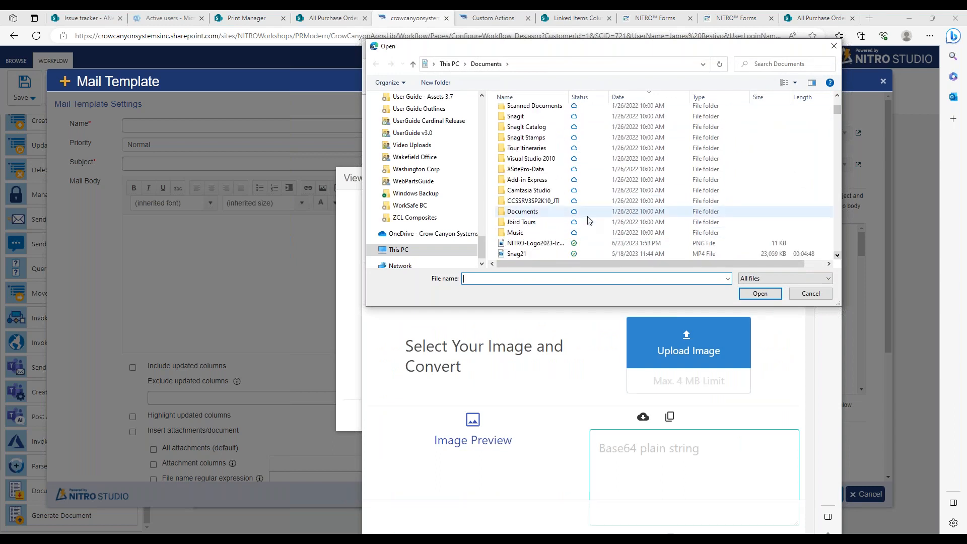
left_click(586, 243)
left_click(773, 294)
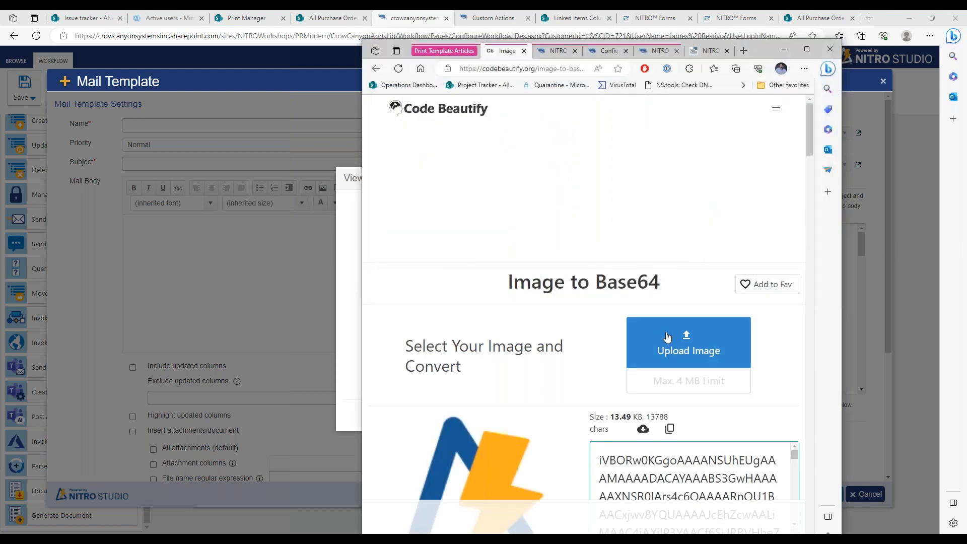
left_click_drag(809, 146, 811, 193)
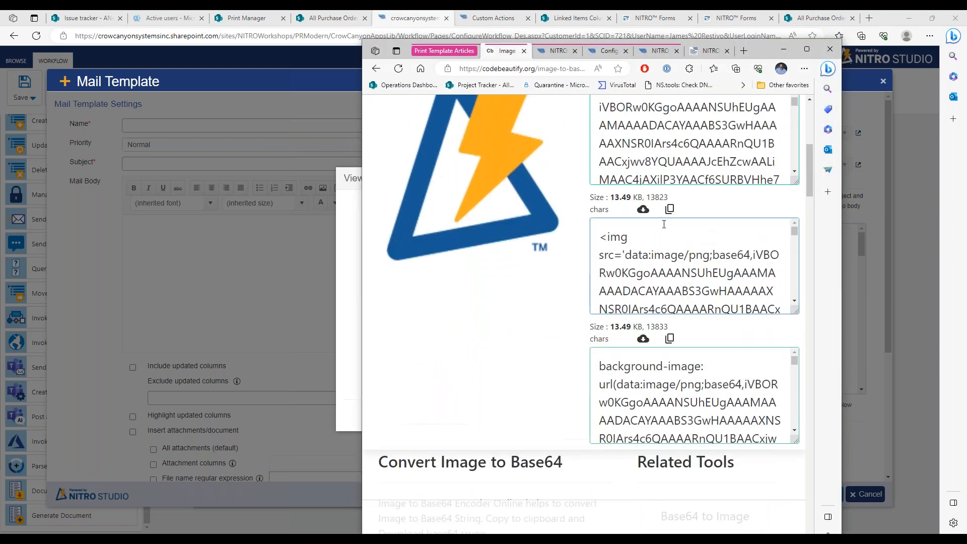
left_click(669, 209)
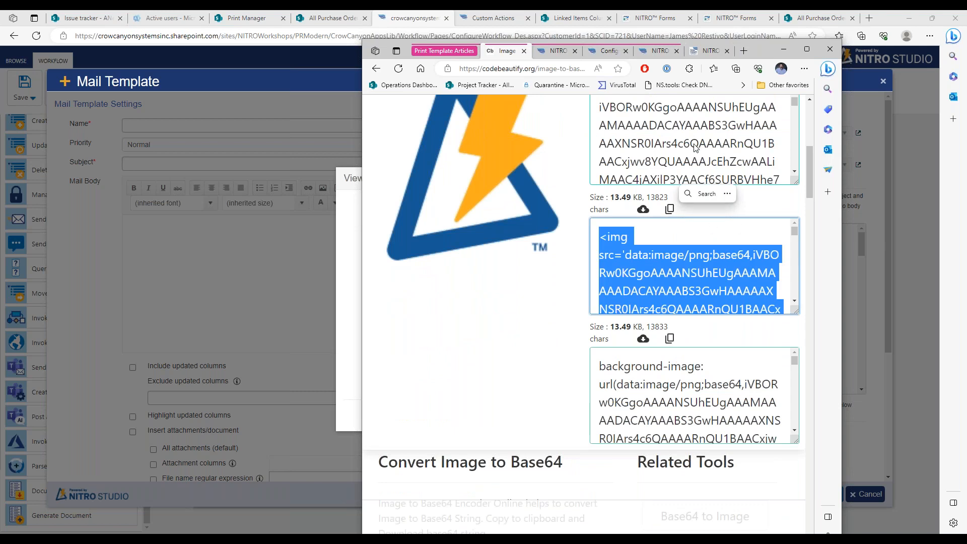
Step: Paste the Base64 img code into the mail template's HTML source and apply it to the mail body
left_click(351, 200)
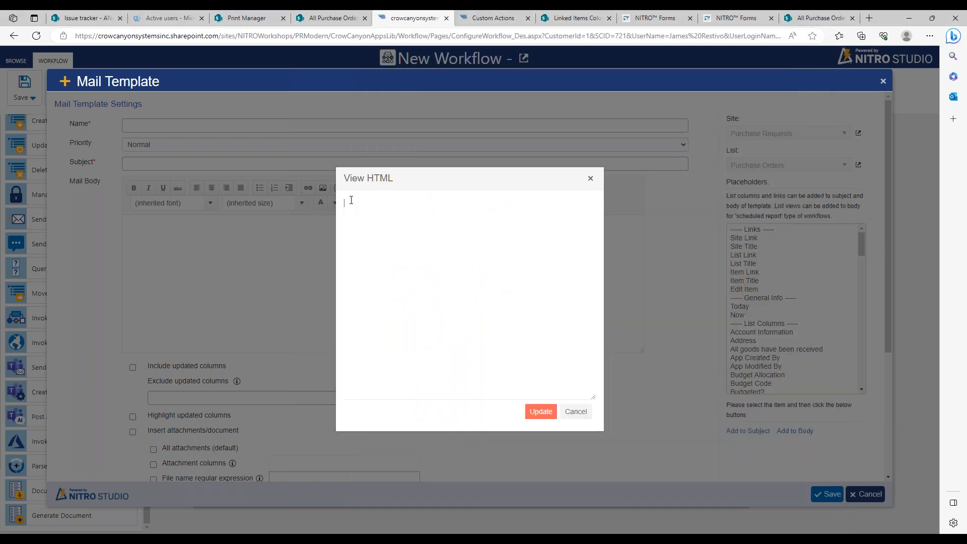
key("ctrl+v")
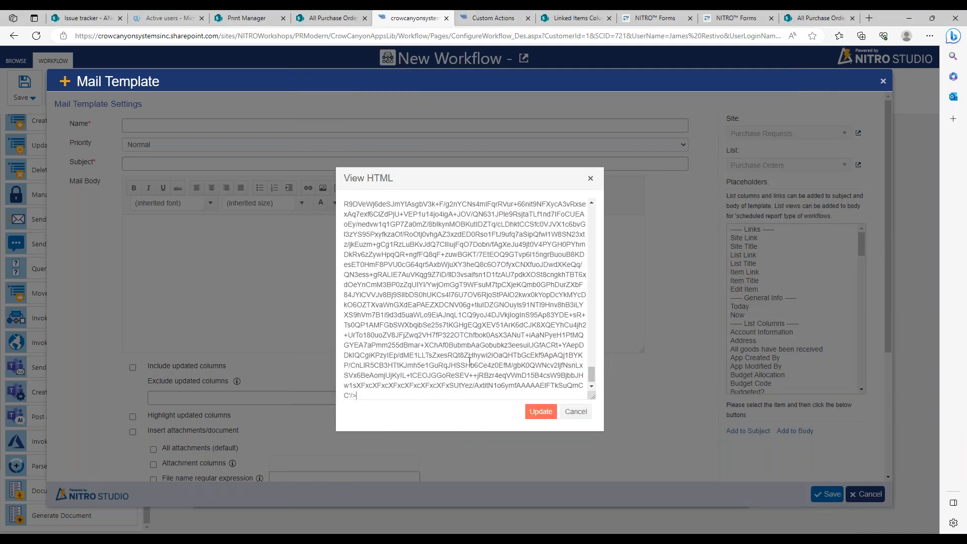
left_click(544, 413)
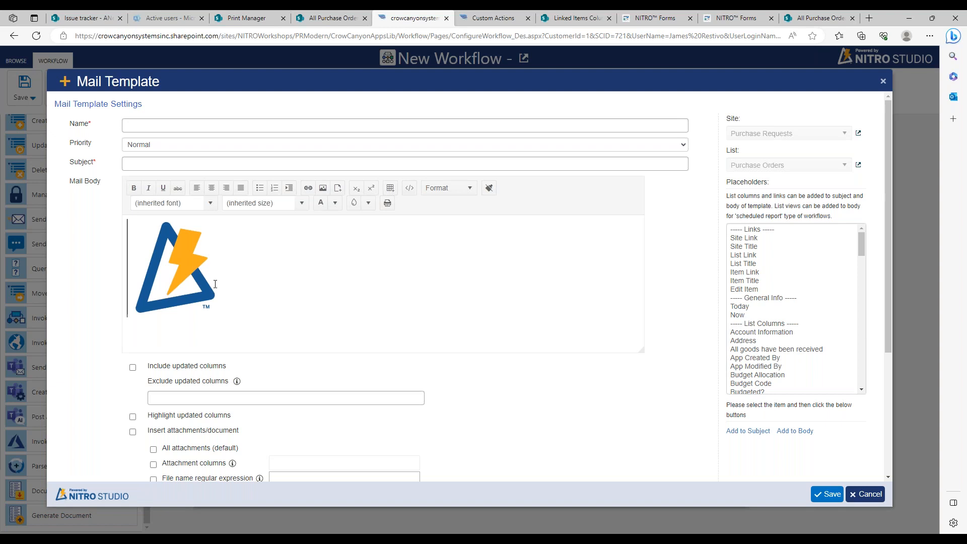
Step: Examine the full length of the Base64 image code in the mail body's HTML source
left_click(411, 189)
mouse_move(595, 373)
left_mouse_down()
mouse_move(593, 211)
mouse_move(594, 383)
left_mouse_up()
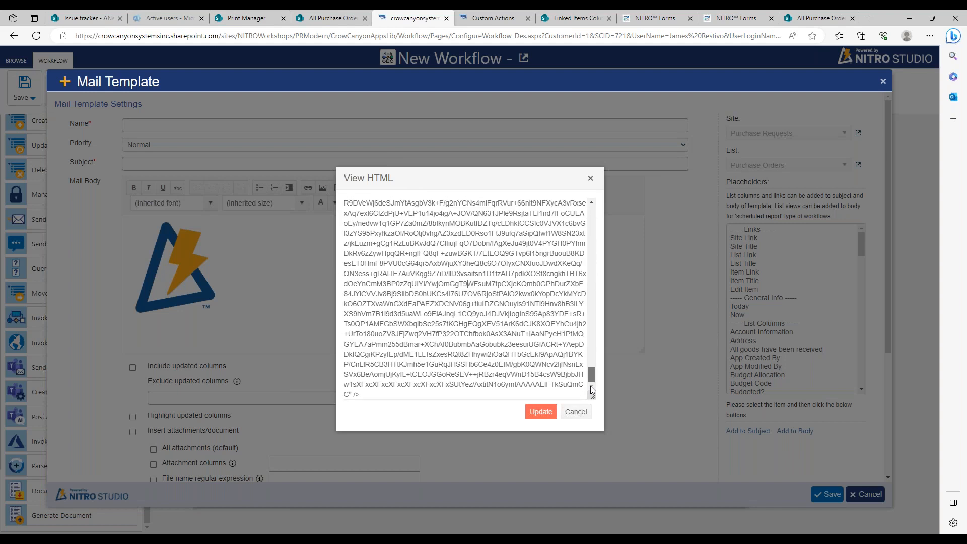
left_click_drag(466, 396, 386, 204)
left_click(397, 231)
left_click_drag(593, 247, 591, 203)
left_click_drag(345, 203, 594, 428)
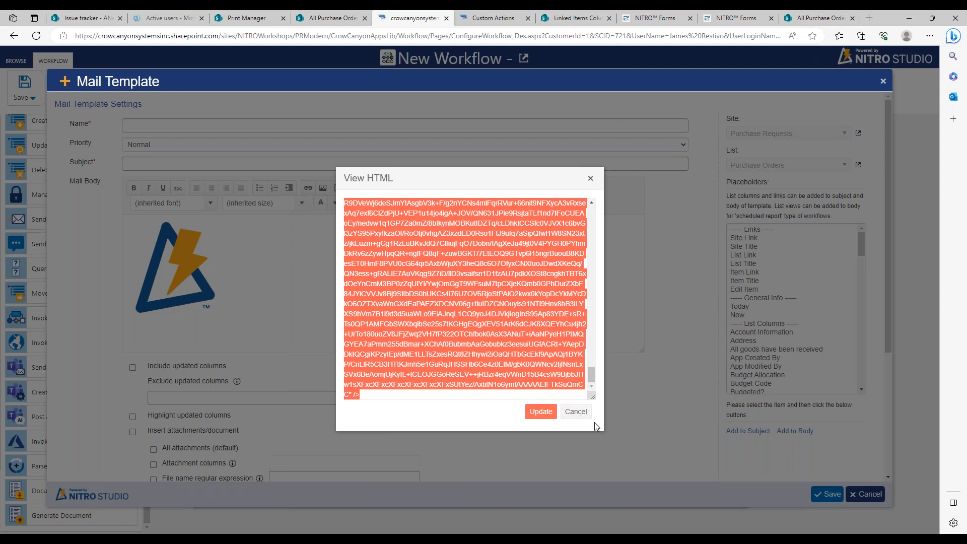
left_click(453, 396)
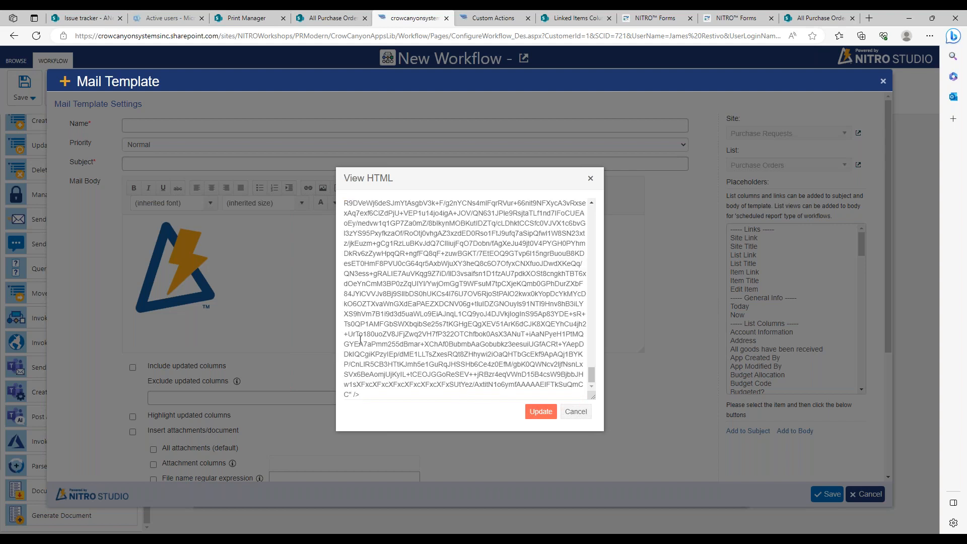
Step: Return to the help article on adding images in print templates and review its web address and Base64 converter link
mouse_move(216, 524)
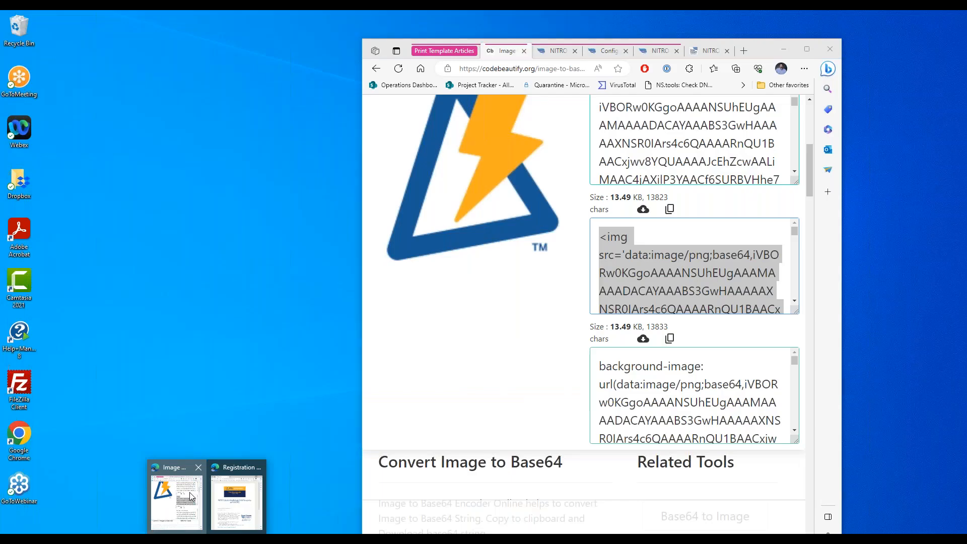
left_click(177, 501)
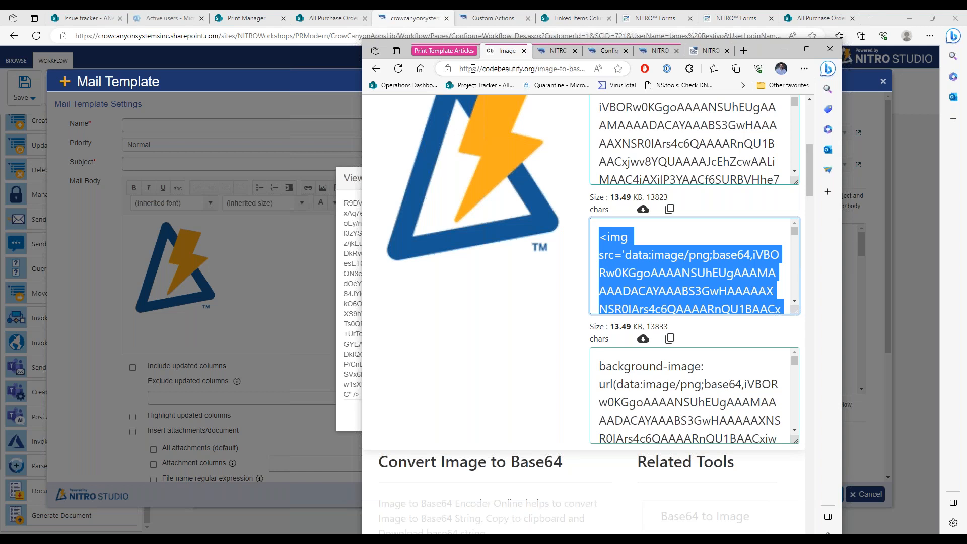
left_click(382, 69)
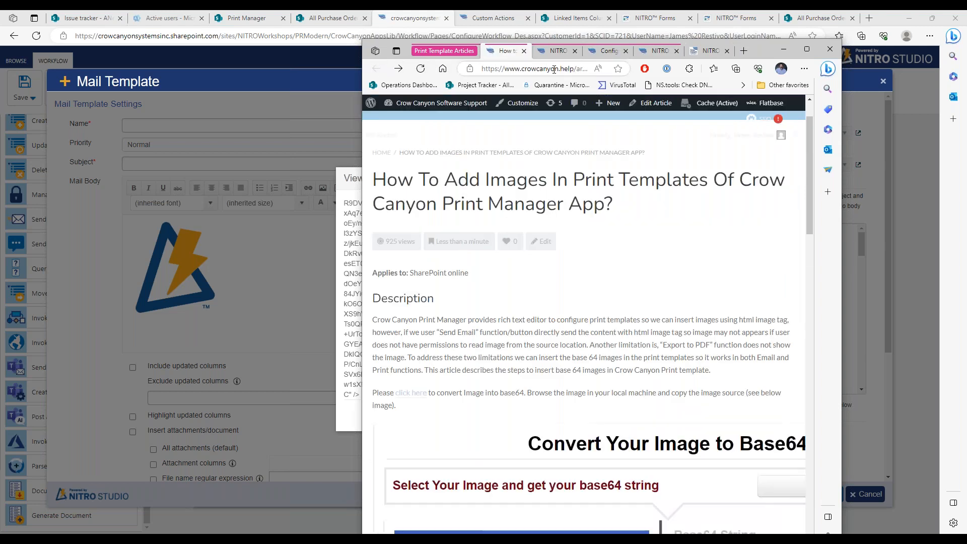
left_click(540, 73)
left_click(539, 71)
left_click_drag(536, 70, 650, 78)
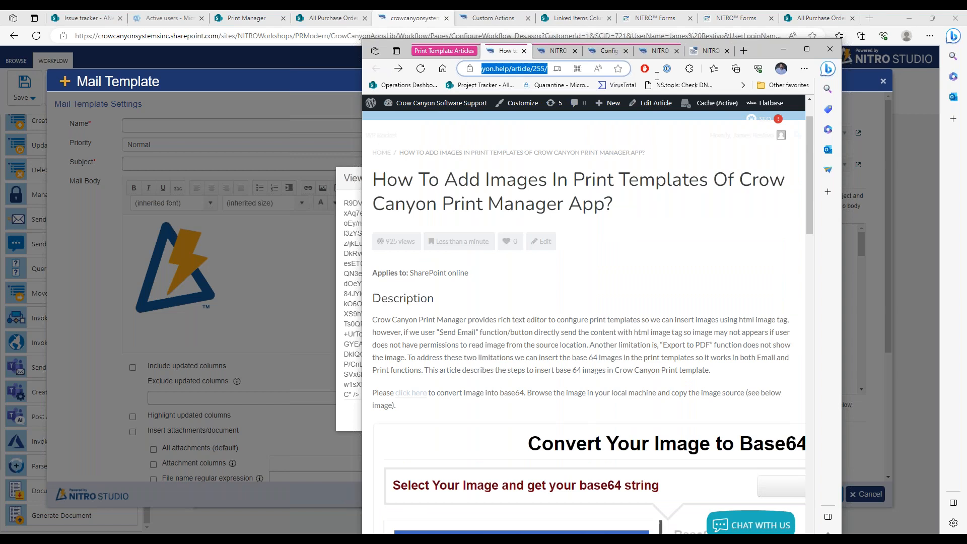
left_click(618, 295)
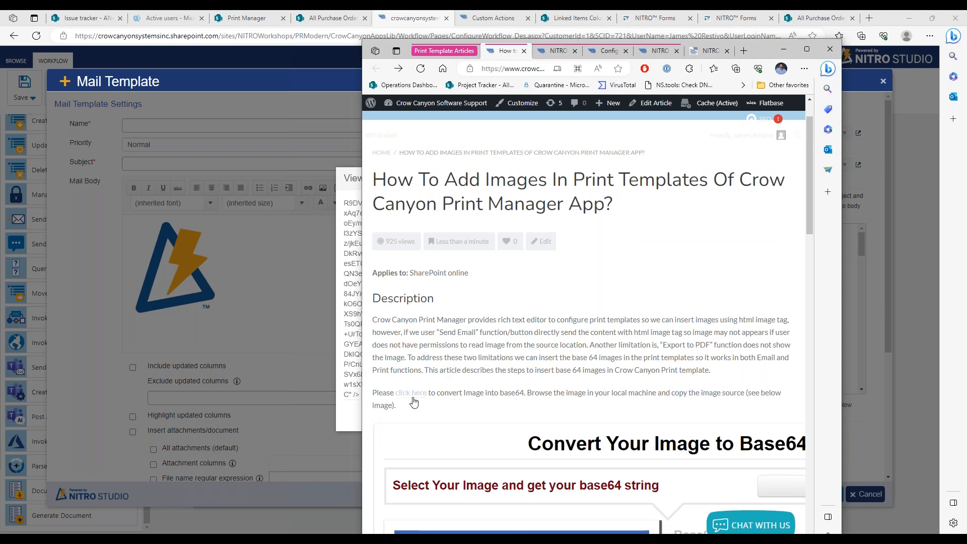
Step: Return to the mail template, close its HTML source without updating, and discard the new template
left_click(349, 180)
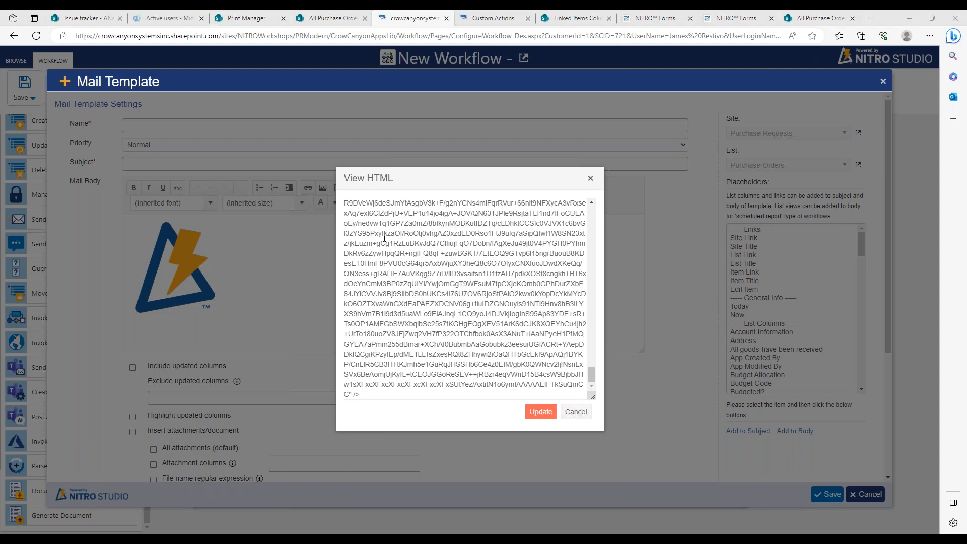
left_click(577, 415)
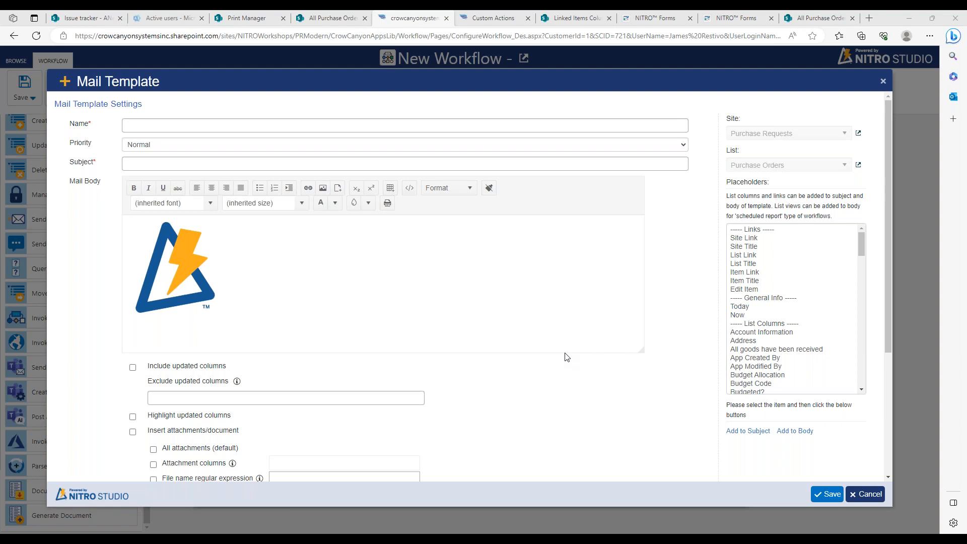
left_click(866, 495)
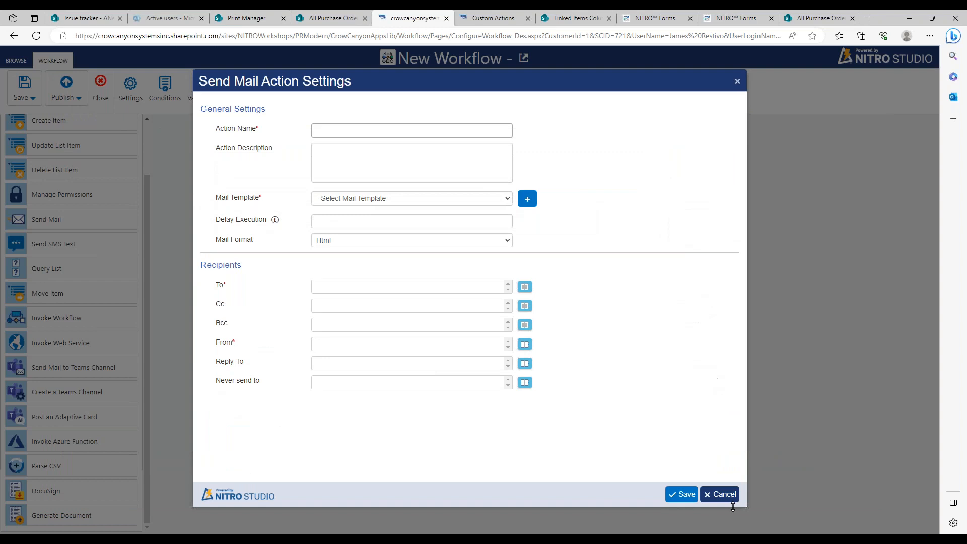
Step: Close the Send Mail settings without saving and move the End and Send Mail shapes further down the workflow
left_click(731, 499)
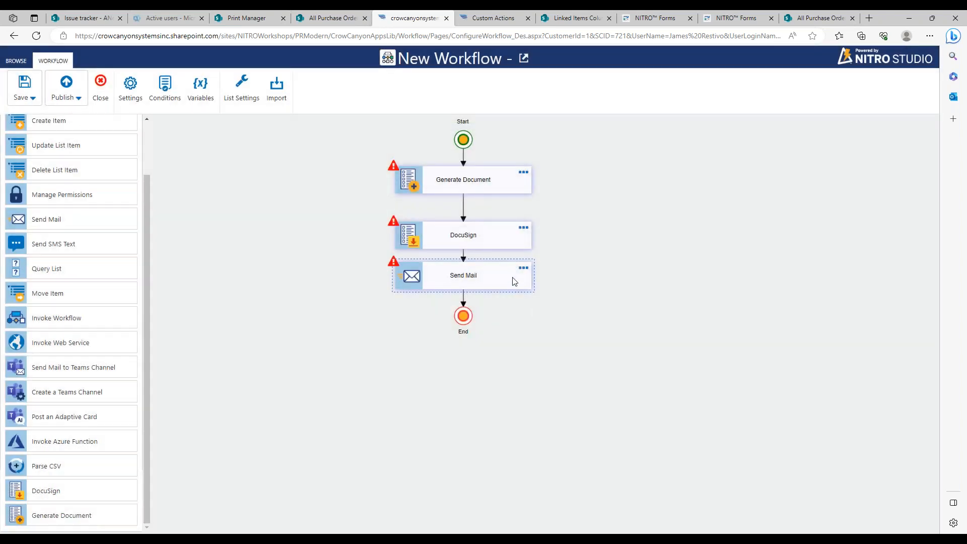
left_click_drag(464, 316, 462, 372)
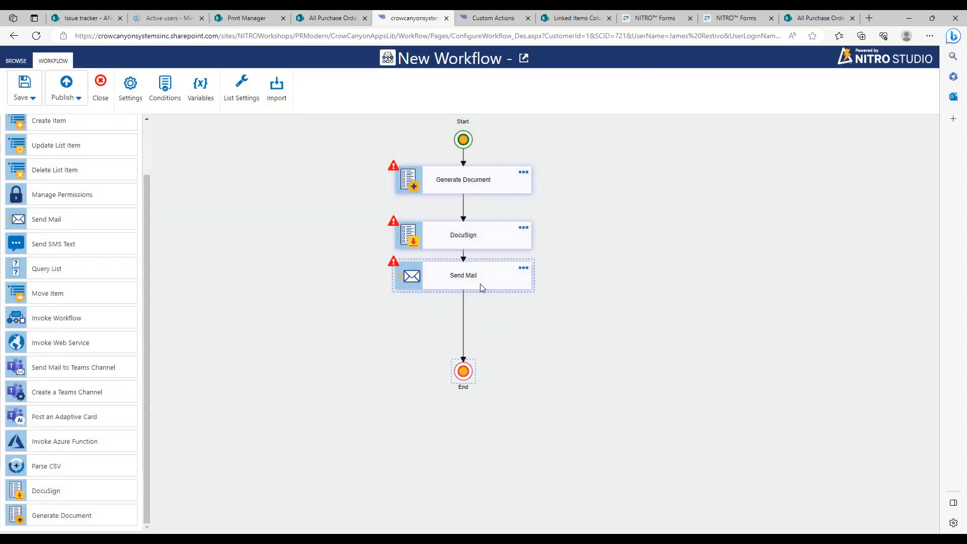
left_click_drag(480, 283, 482, 312)
Step: Open the DocuSign action's settings and compare the Generate Document Action and Item Attachment/Document sources for the document to sign
double_click(519, 232)
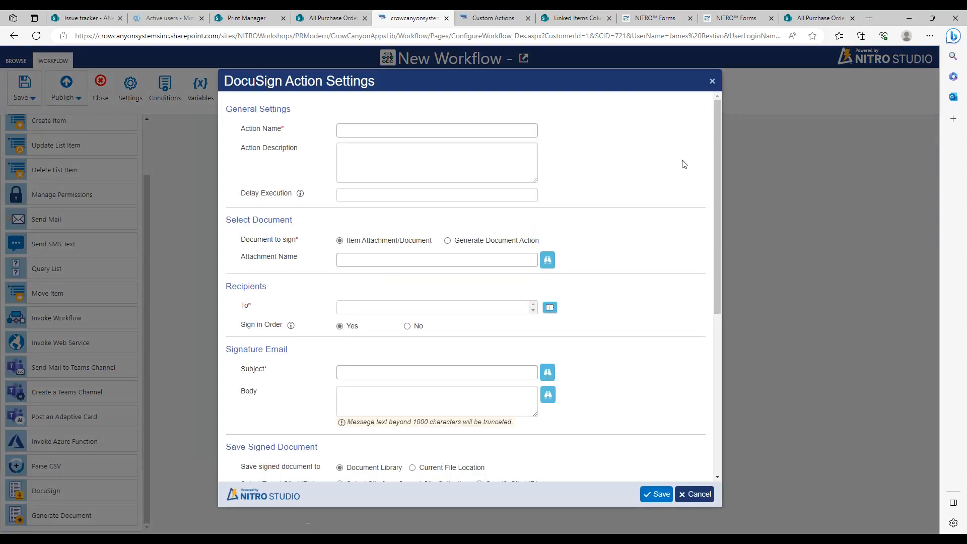
left_click_drag(719, 163, 723, 131)
left_click(461, 243)
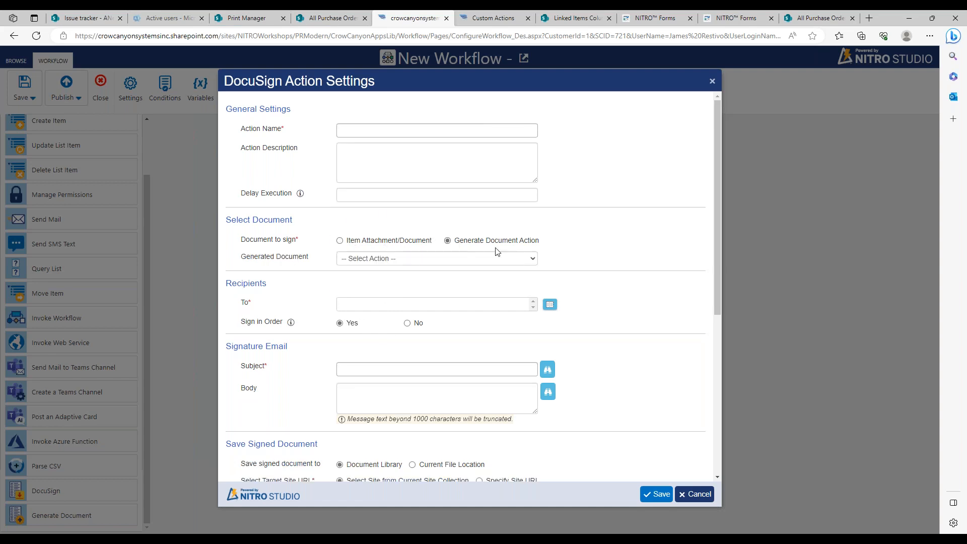
left_click(422, 243)
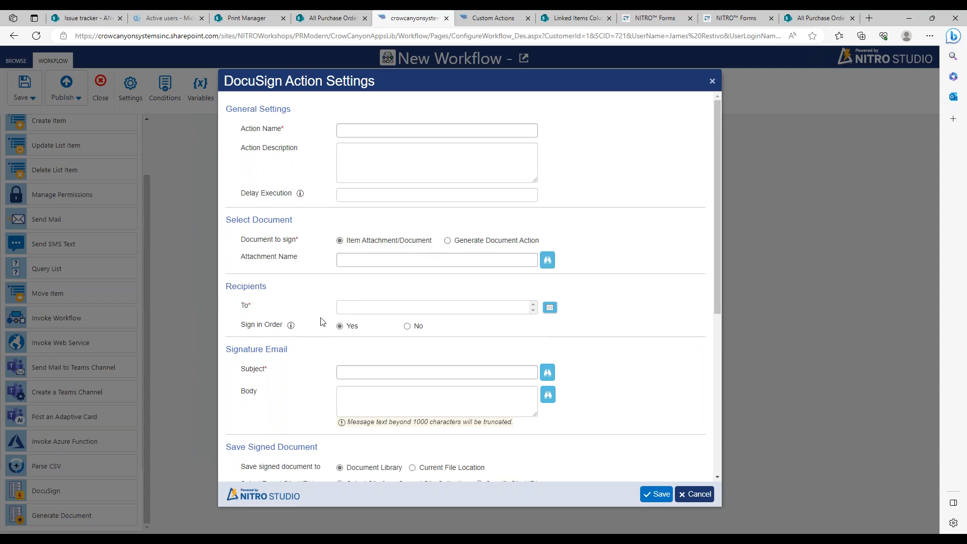
Step: Examine the Recipients, Signature Email and Save Signed Document sections of the DocuSign action's settings
scroll(718, 281, "down", 1)
scroll(718, 282, "down", 1)
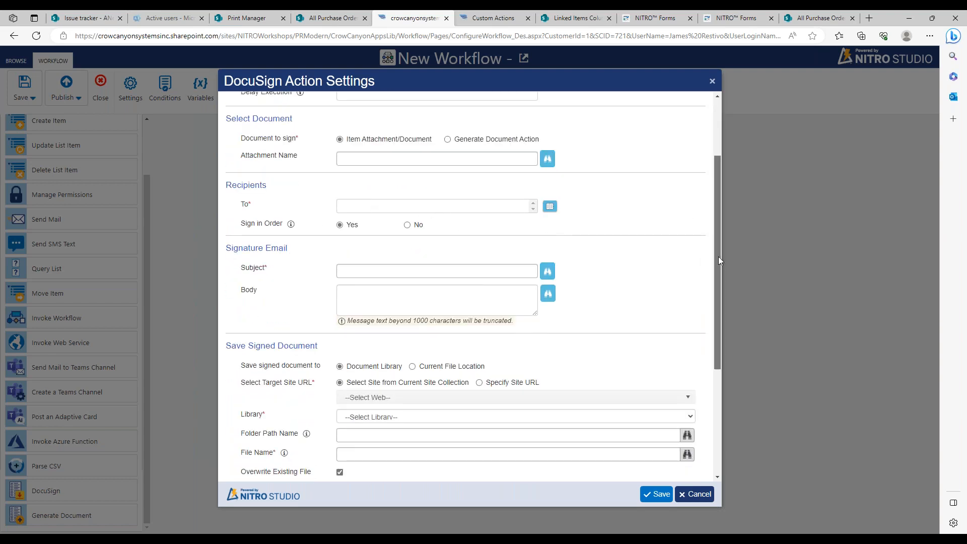
scroll(718, 257, "down", 2)
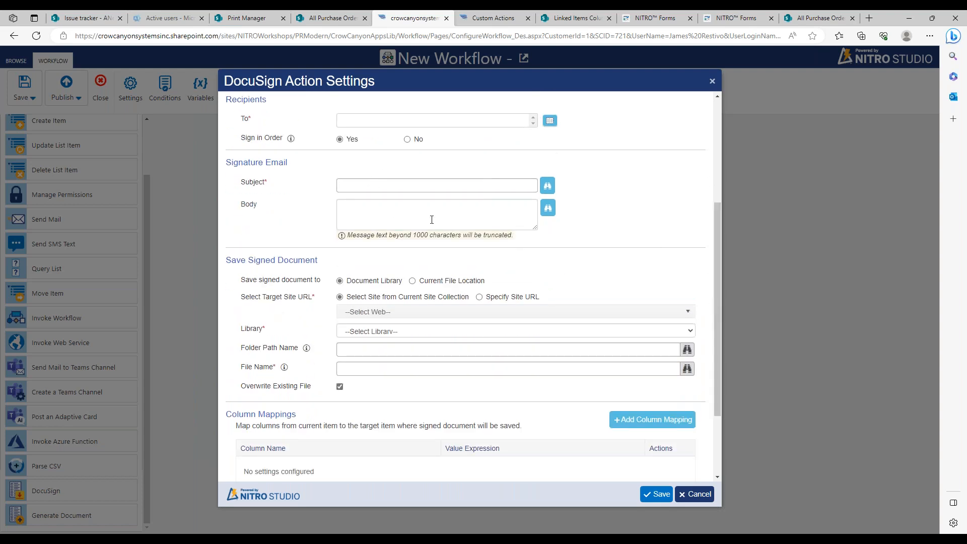
left_click_drag(718, 244, 700, 265)
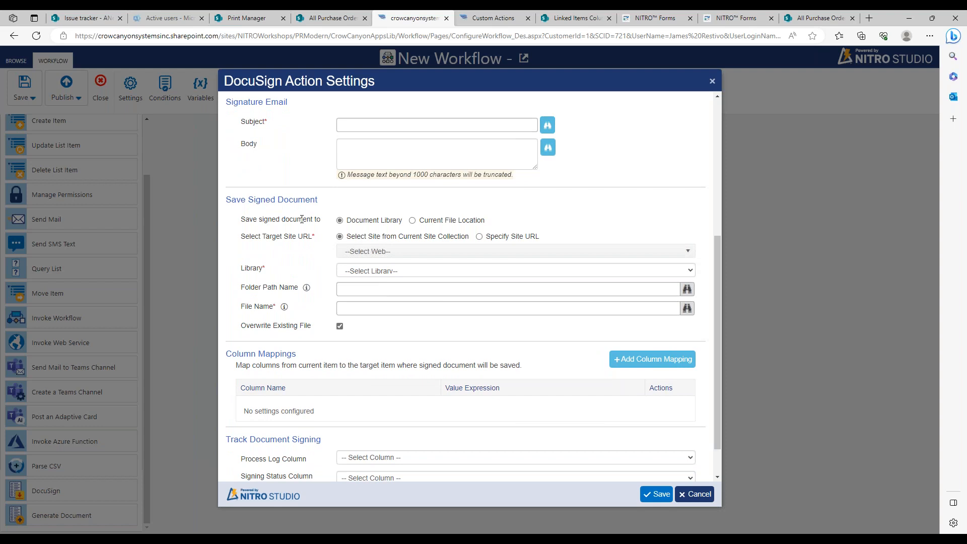
left_click_drag(248, 201, 354, 212)
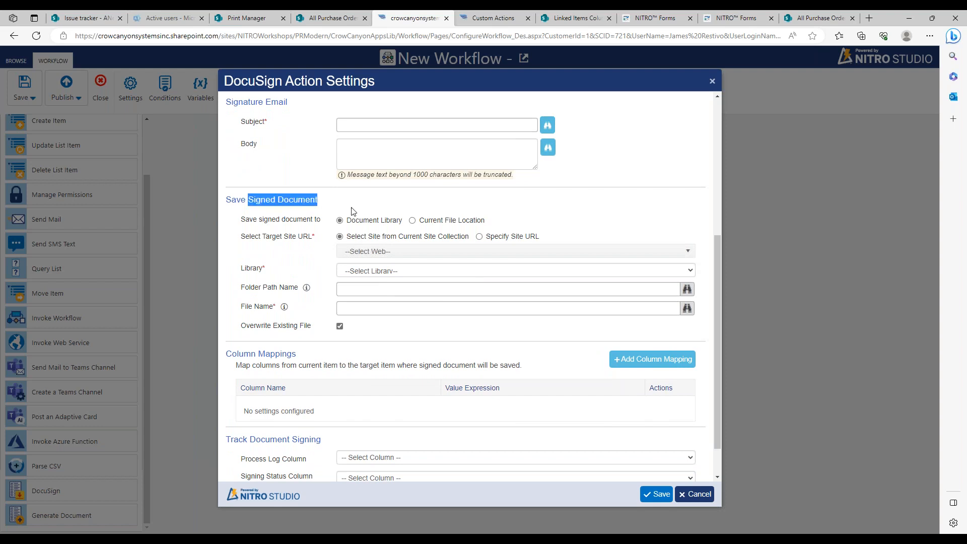
left_click(251, 217)
left_click_drag(231, 200, 335, 208)
left_click(281, 216)
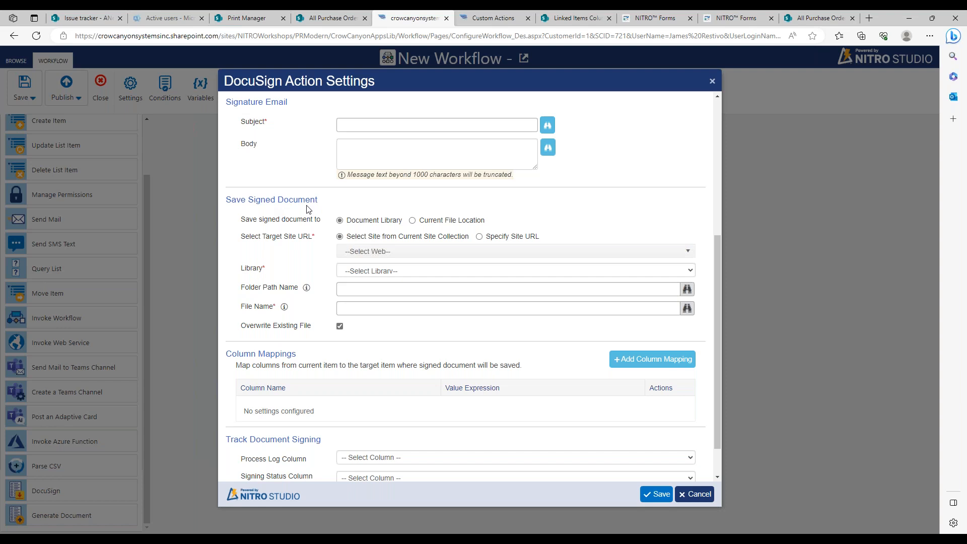
Step: Set the signed document's target site to Purchase Requests (this site) and its library to Documents
left_click(384, 251)
left_click(451, 302)
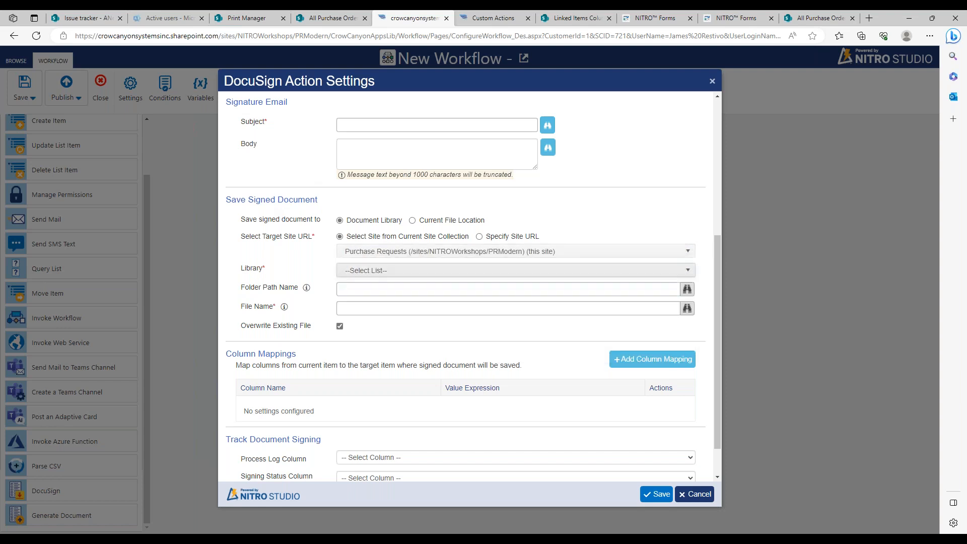
left_click(524, 270)
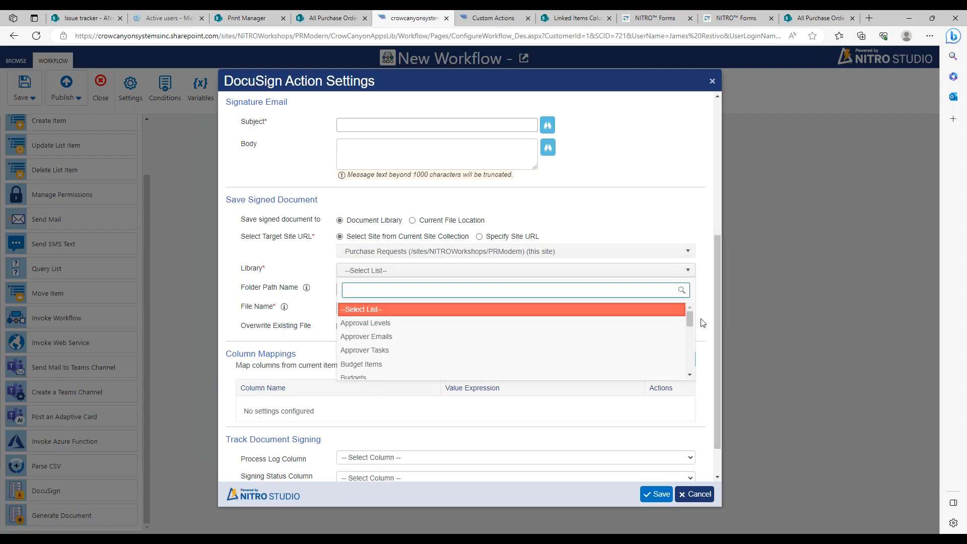
left_click_drag(690, 320, 691, 335)
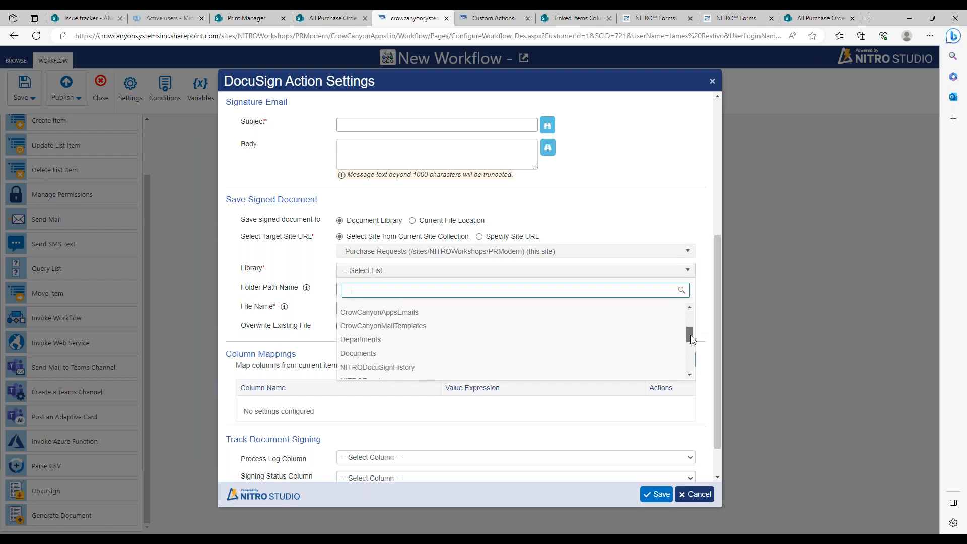
left_click(371, 348)
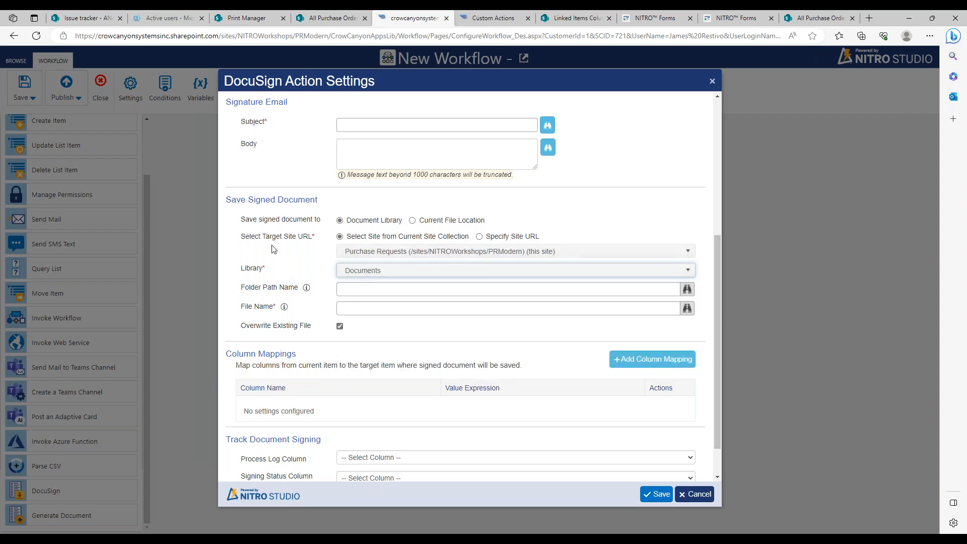
left_click_drag(275, 211, 314, 215)
left_click(314, 215)
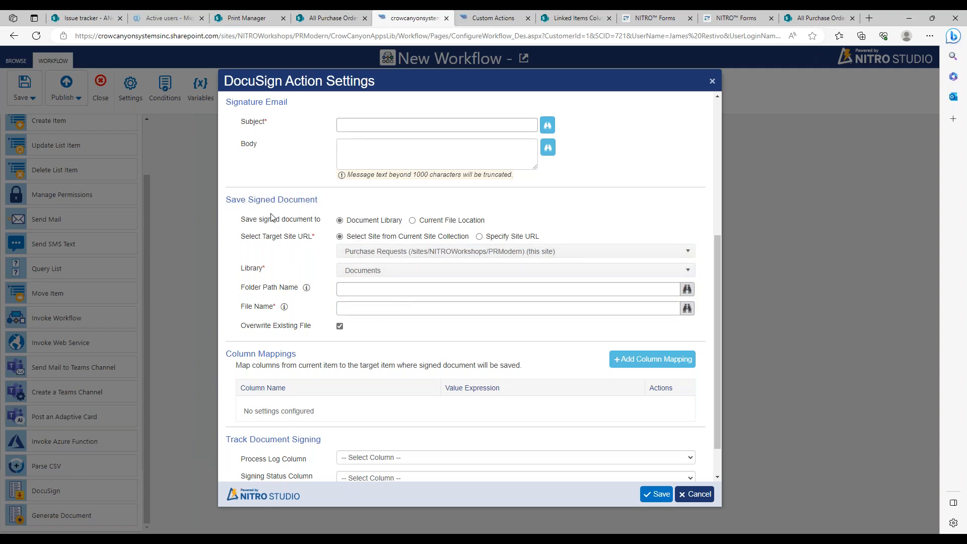
Step: Review the Track Document Signing columns, discard the DocuSign settings and return to the All Purchase Orders page
left_click(561, 302)
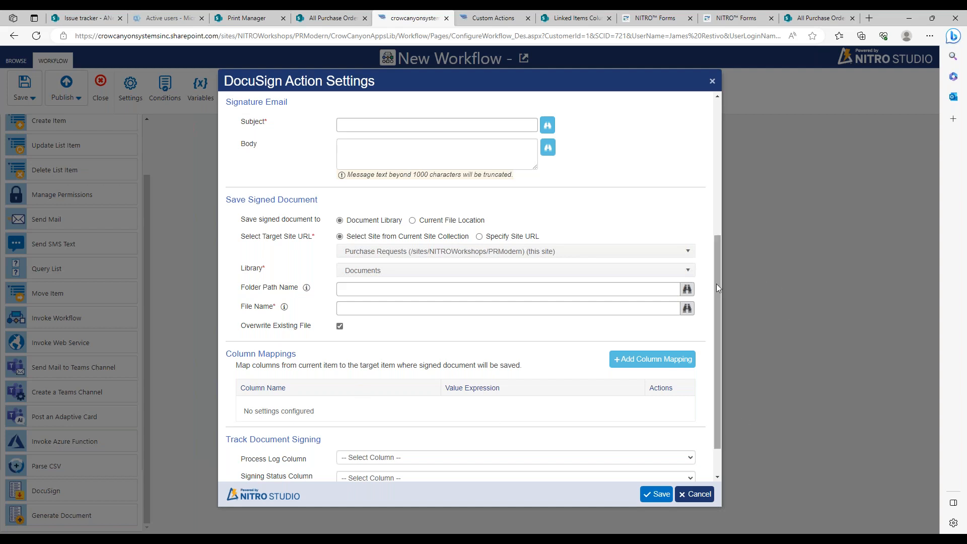
left_click_drag(716, 283, 719, 325)
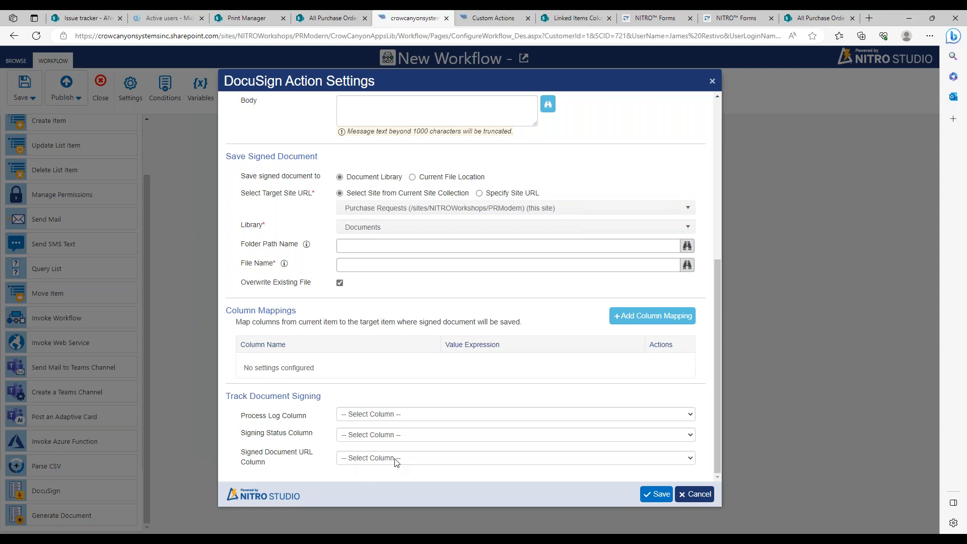
left_click(694, 495)
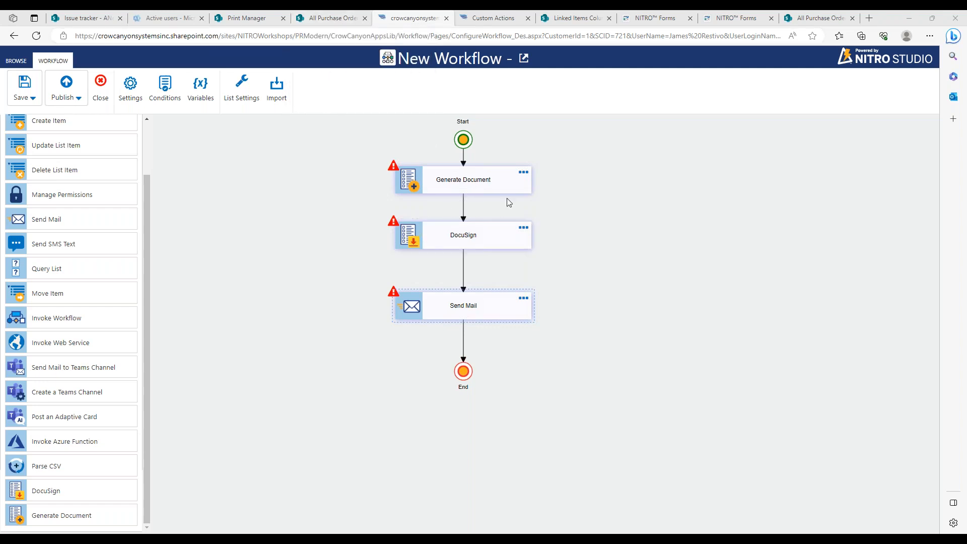
left_click(343, 20)
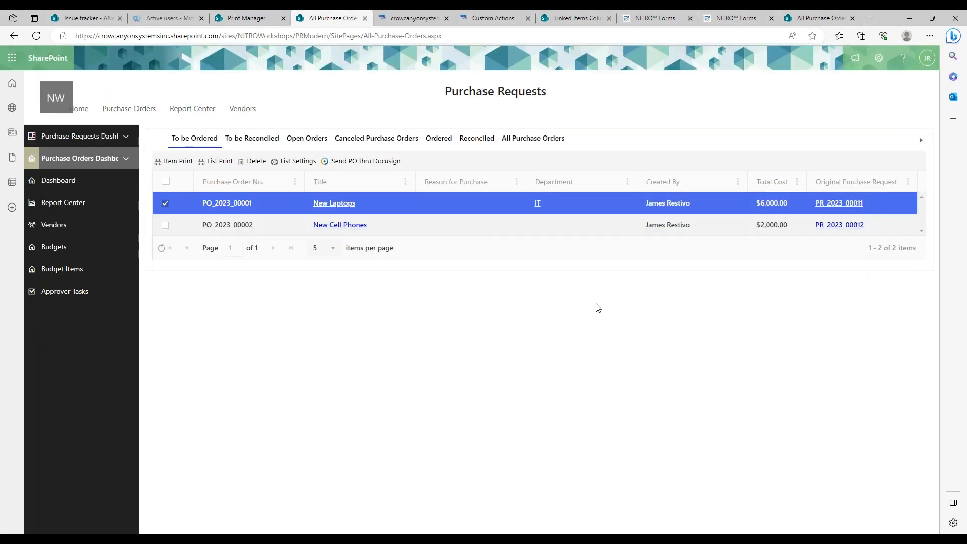